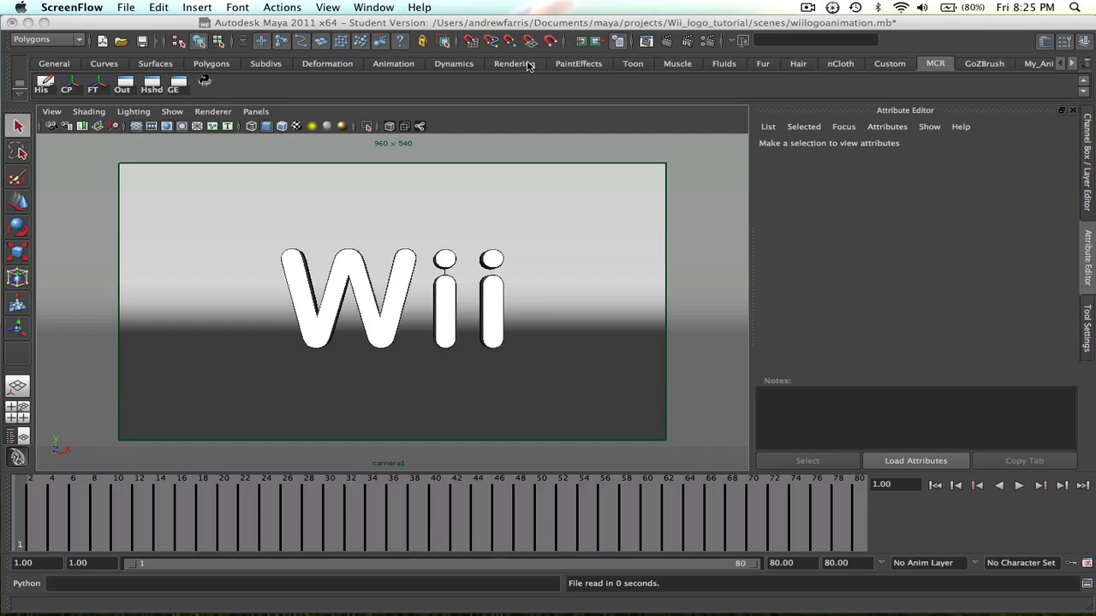
Play the Wii logo animation in the camera view and stop the playback.
left_click(288, 35)
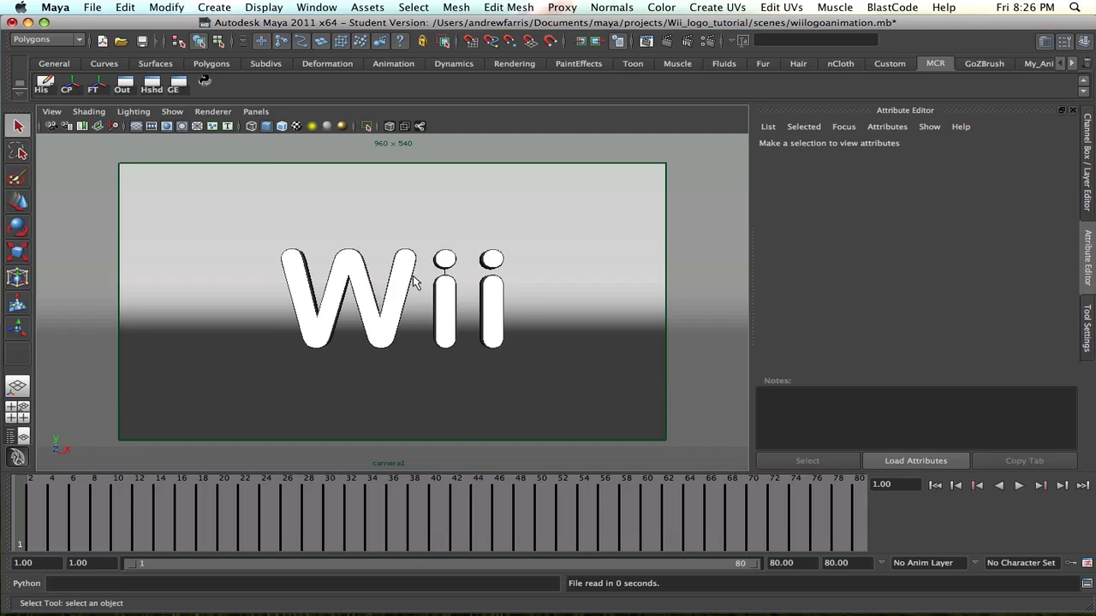
left_click(1020, 484)
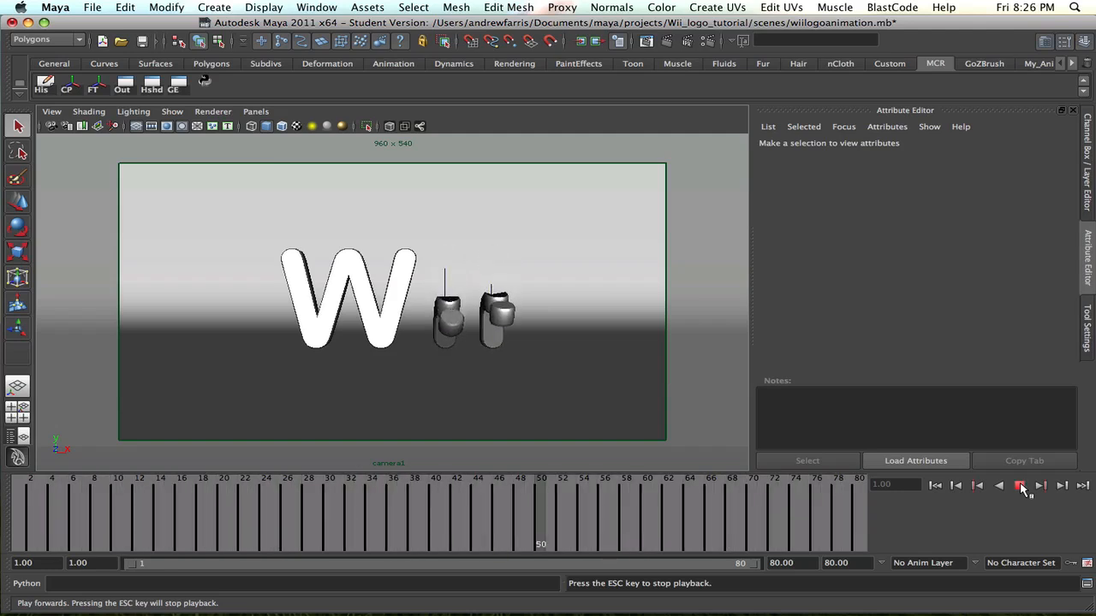
left_click(1020, 485)
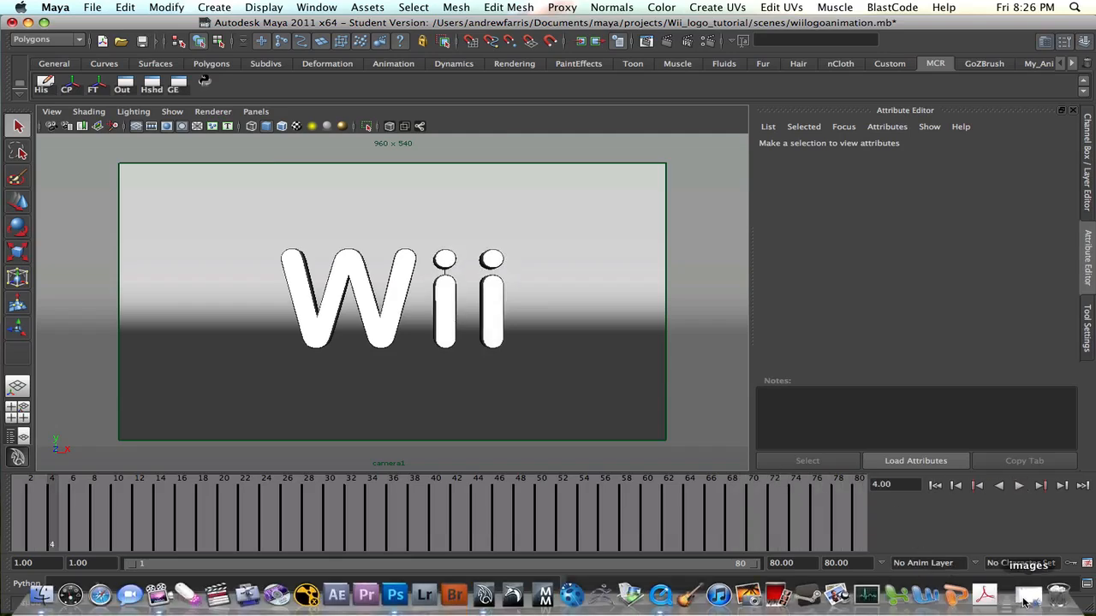
Preview the RenderTest.png render in the project's images folder in Finder, and close the preview and the folder.
left_click(1028, 599)
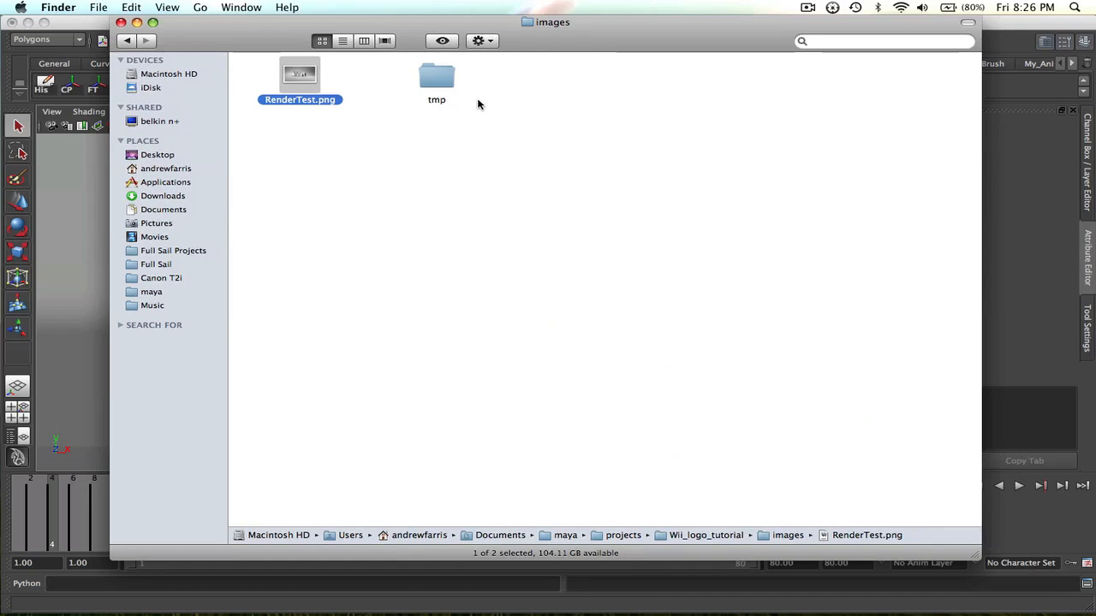
key("space")
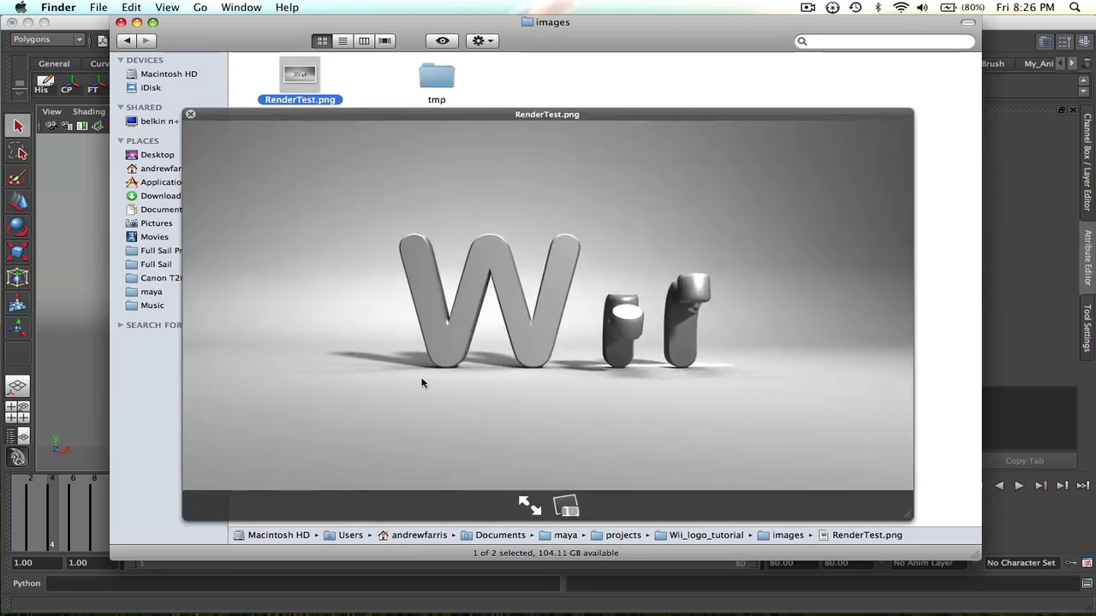
left_click(192, 113)
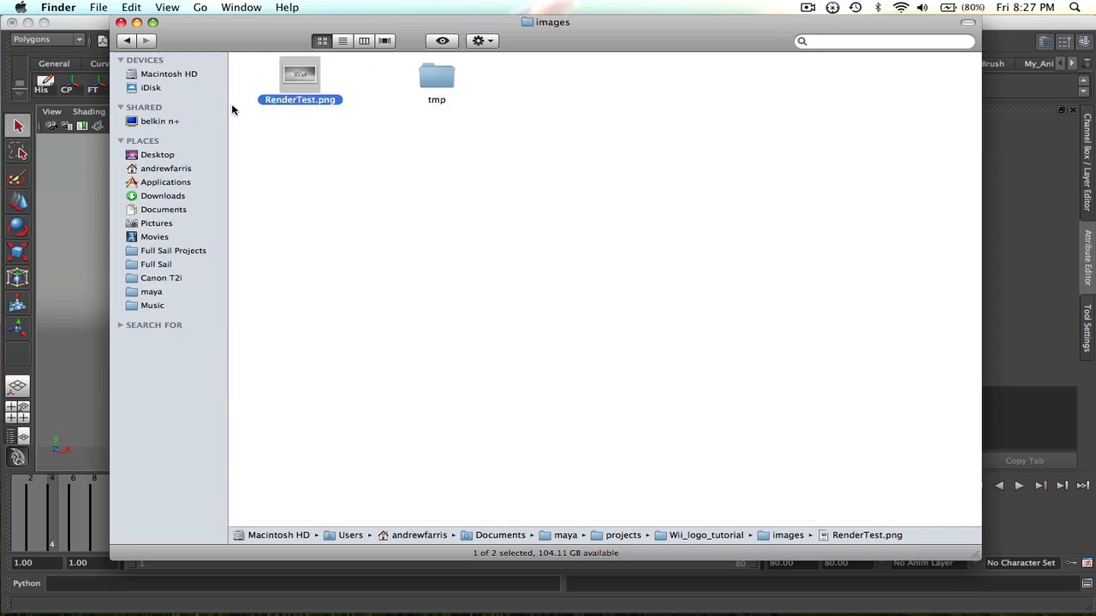
left_click(121, 22)
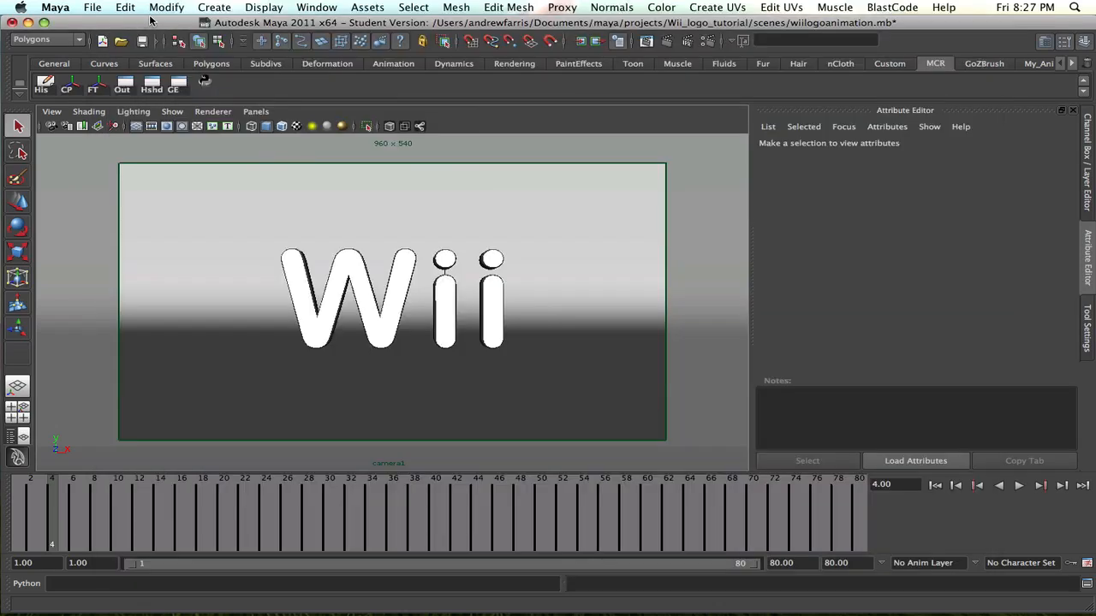
Start a new empty scene without saving the changes to wiilogoanimation.mb.
left_click(91, 9)
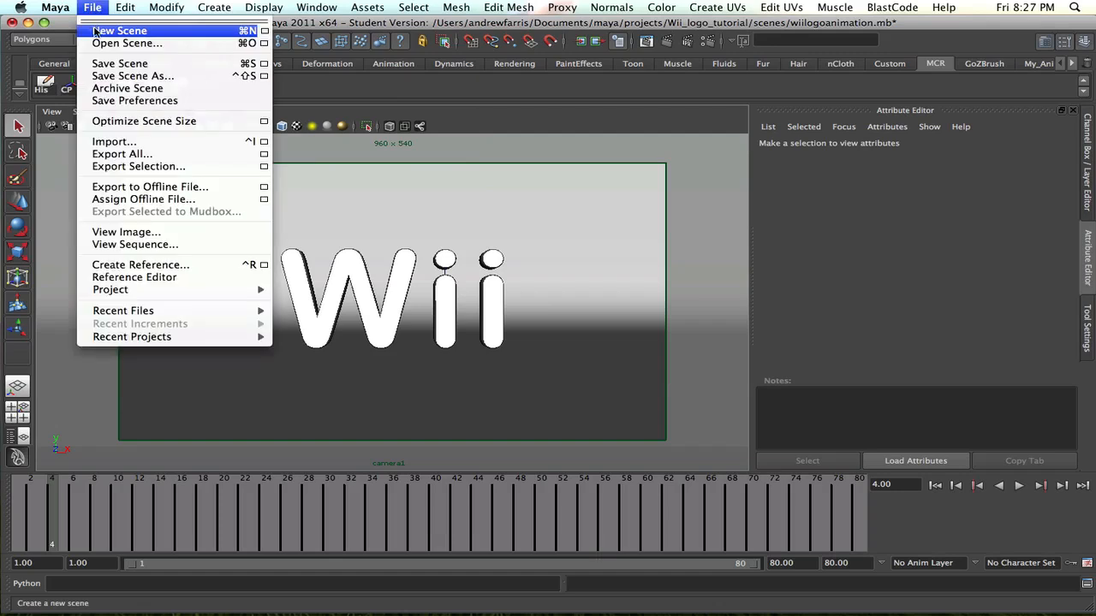
left_click(96, 31)
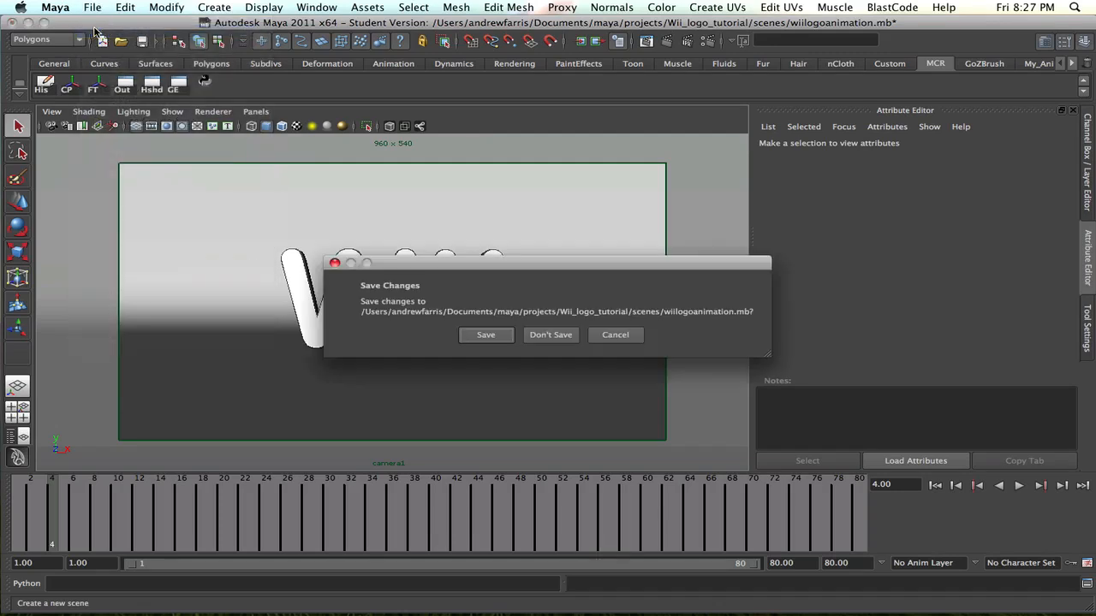
left_click(564, 337)
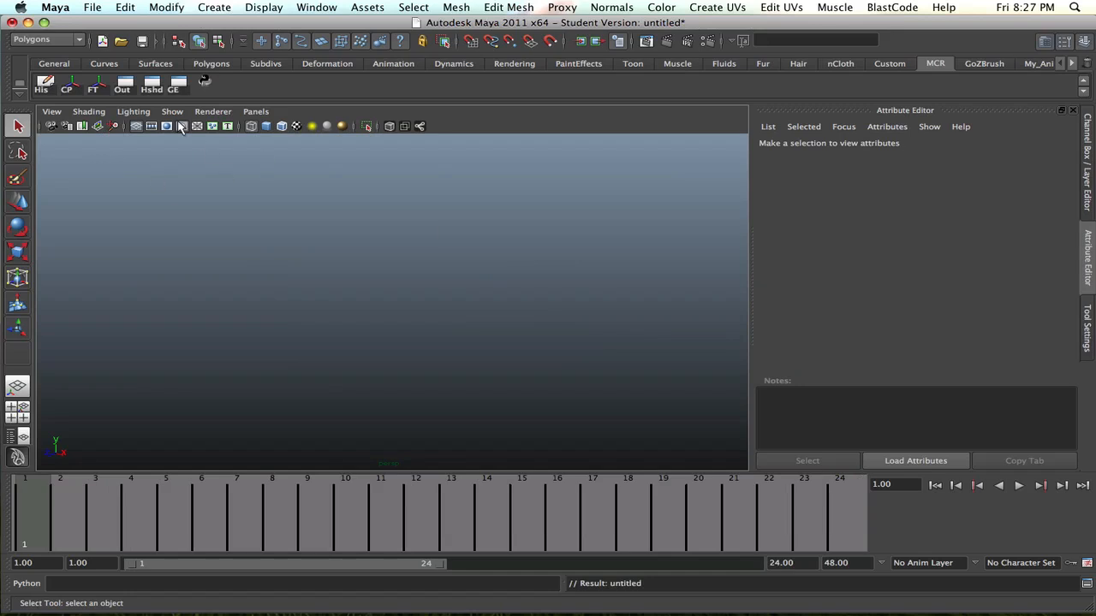
left_click(92, 9)
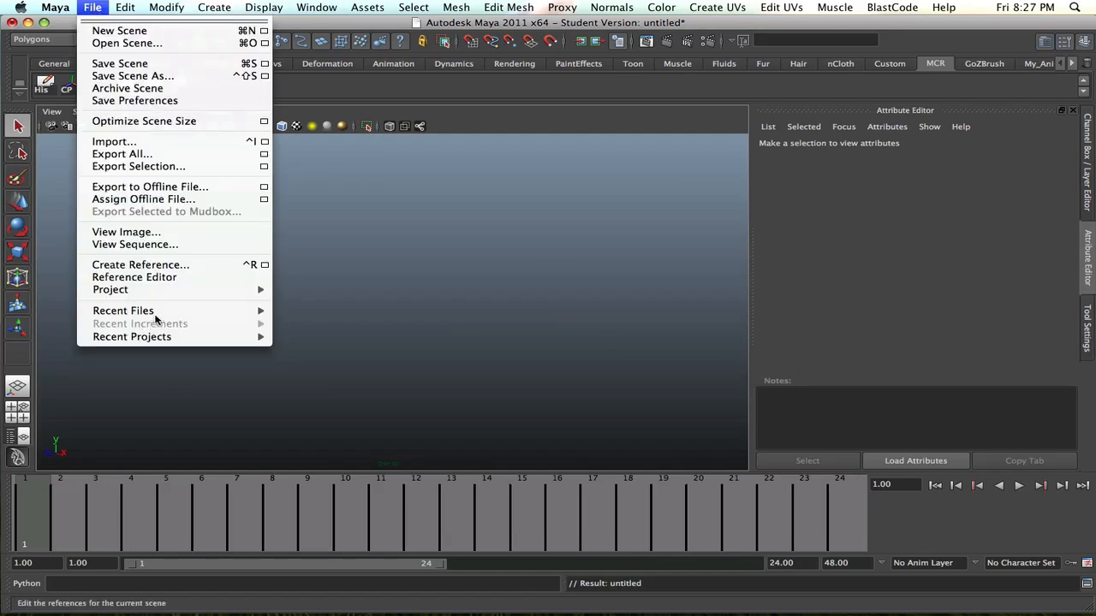
left_click(452, 220)
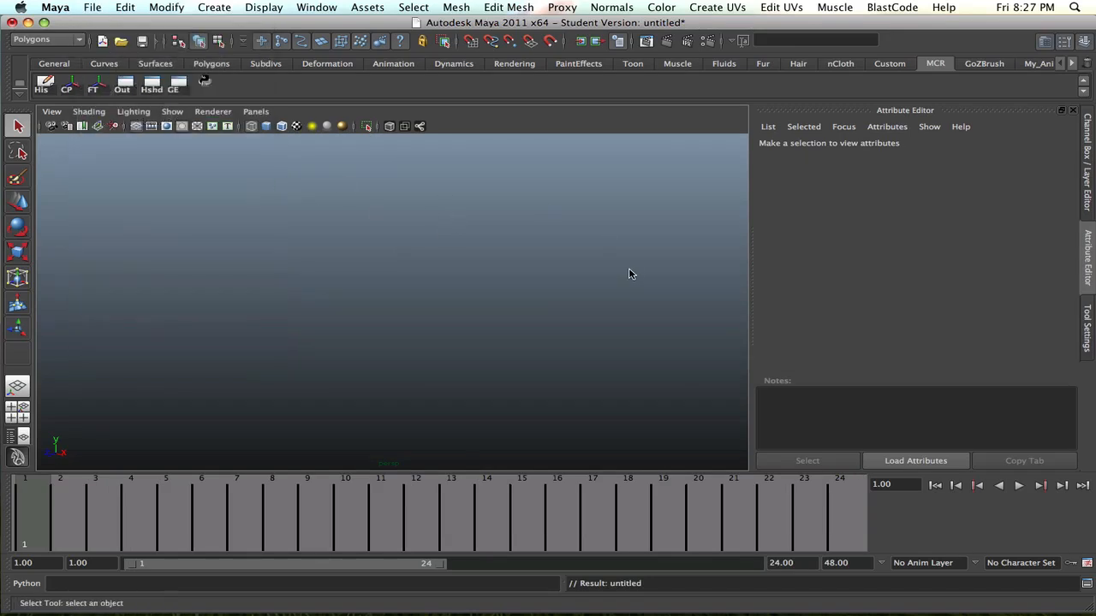
Display the grid in the perspective view.
mouse_move(656, 610)
left_click(263, 6)
left_click(258, 28)
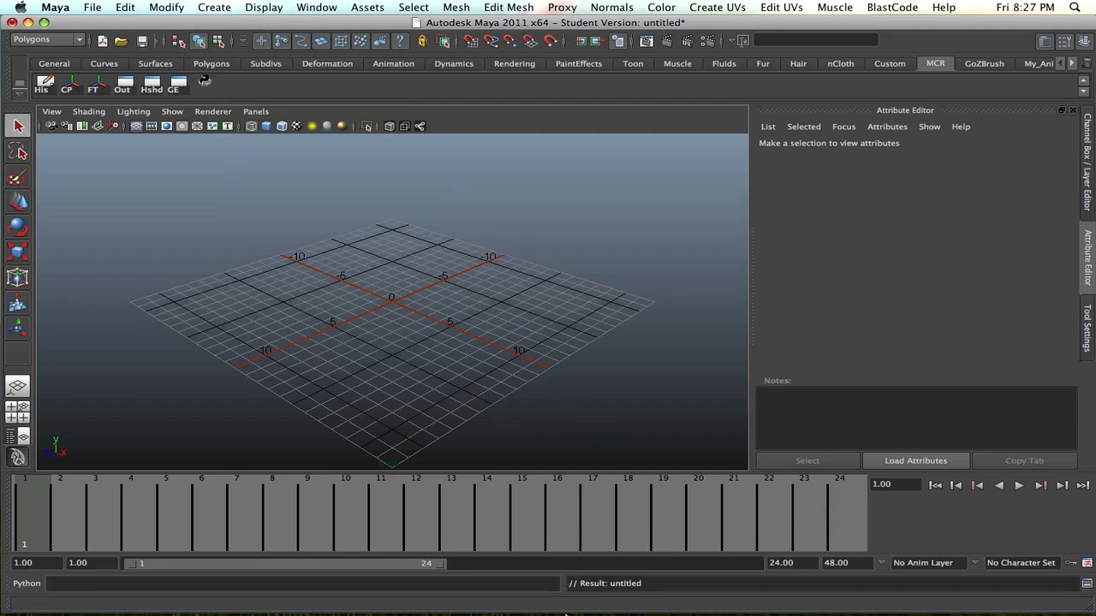
Switch to Photoshop.
mouse_move(565, 611)
left_click(408, 594)
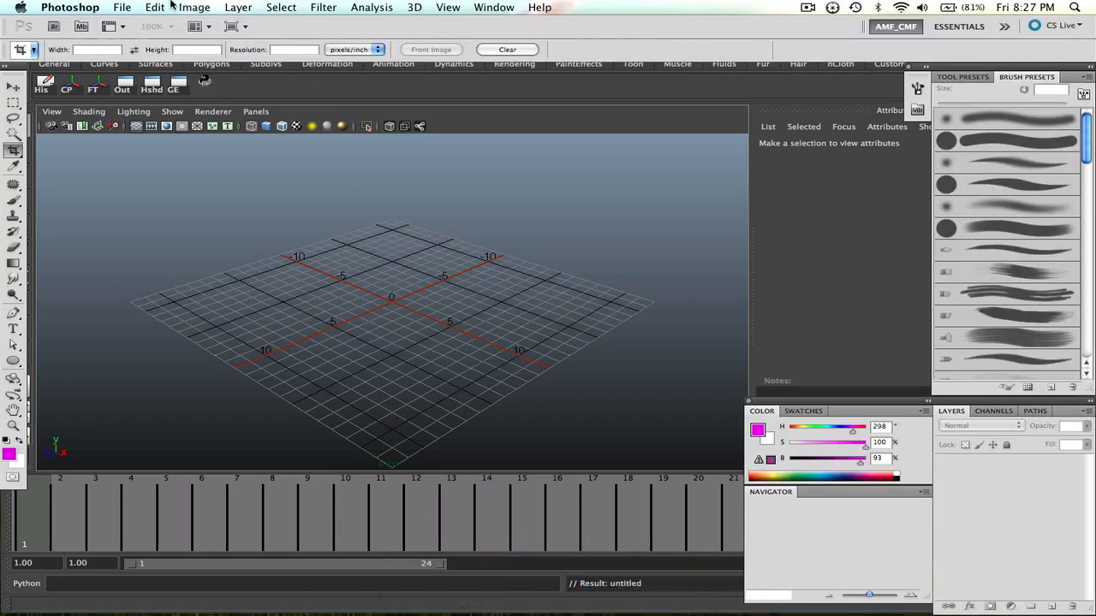
left_click(125, 7)
left_click(133, 25)
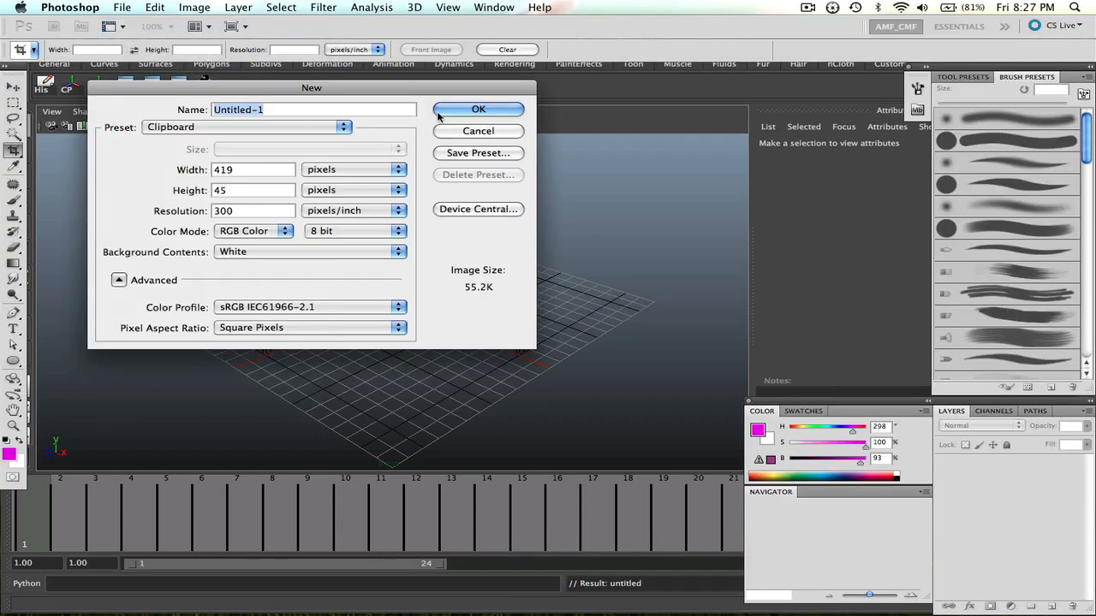
left_click(599, 111)
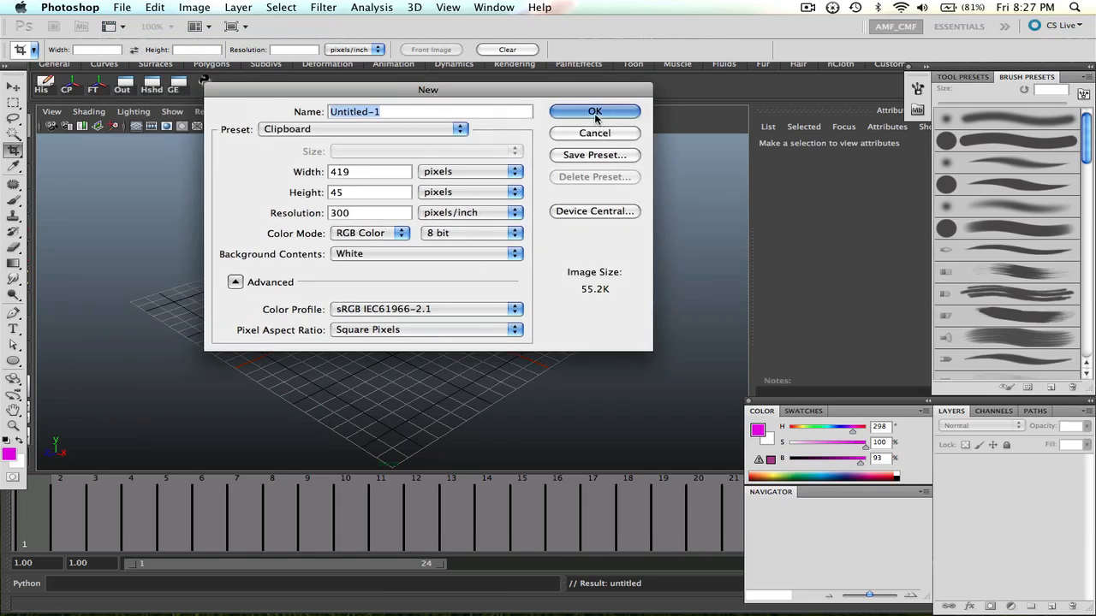
left_click_drag(218, 69, 420, 86)
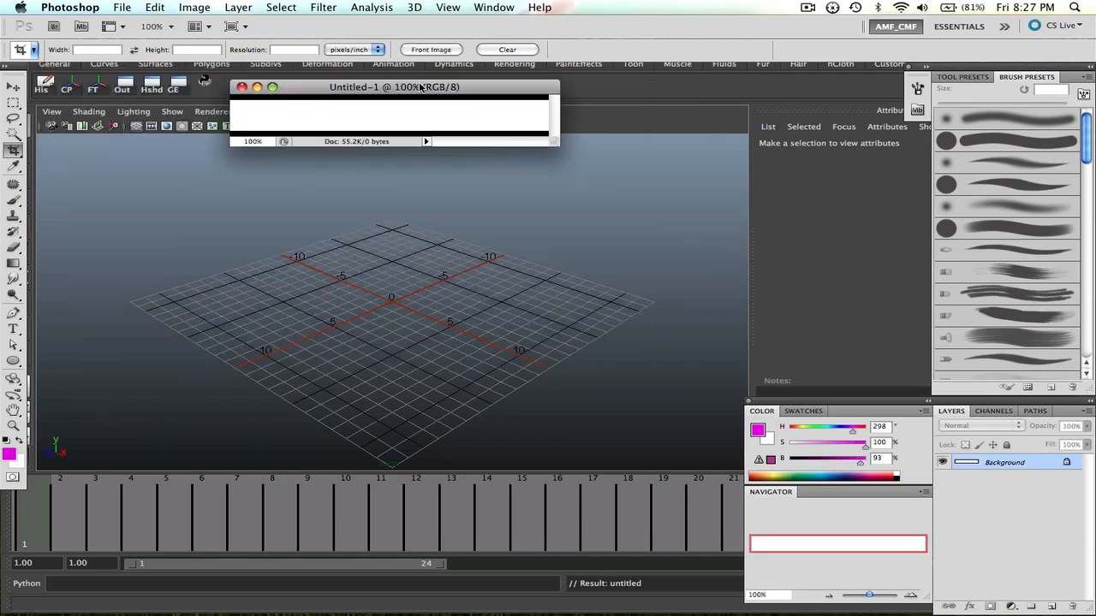
key("super+w")
Create a new document from the U.S. Paper preset and place its window clear of the tools.
left_click(120, 7)
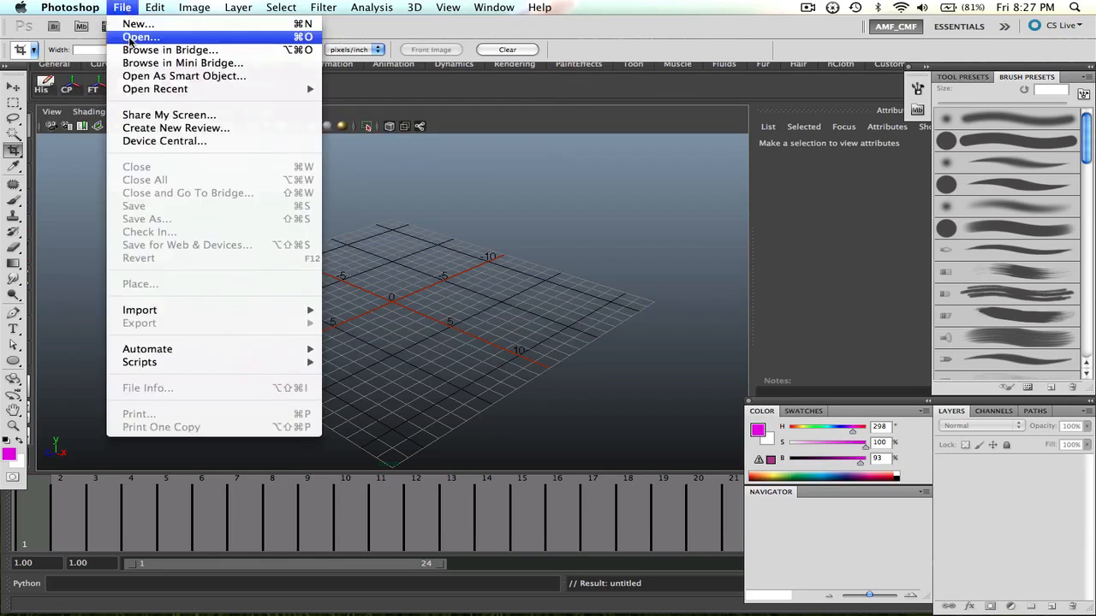
left_click(135, 25)
left_click(368, 129)
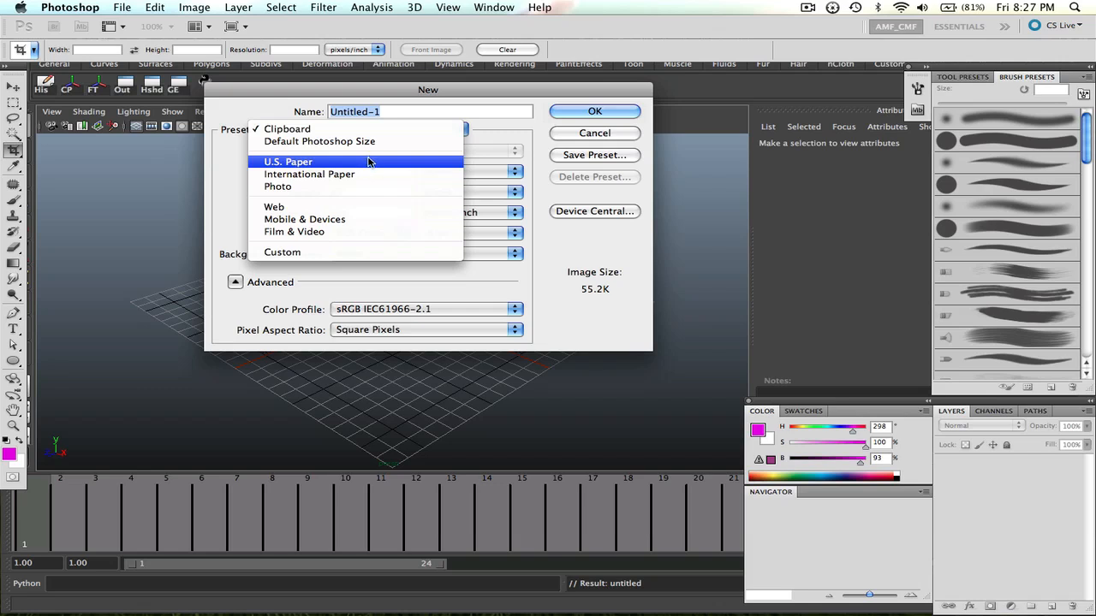
left_click(369, 162)
left_click(594, 112)
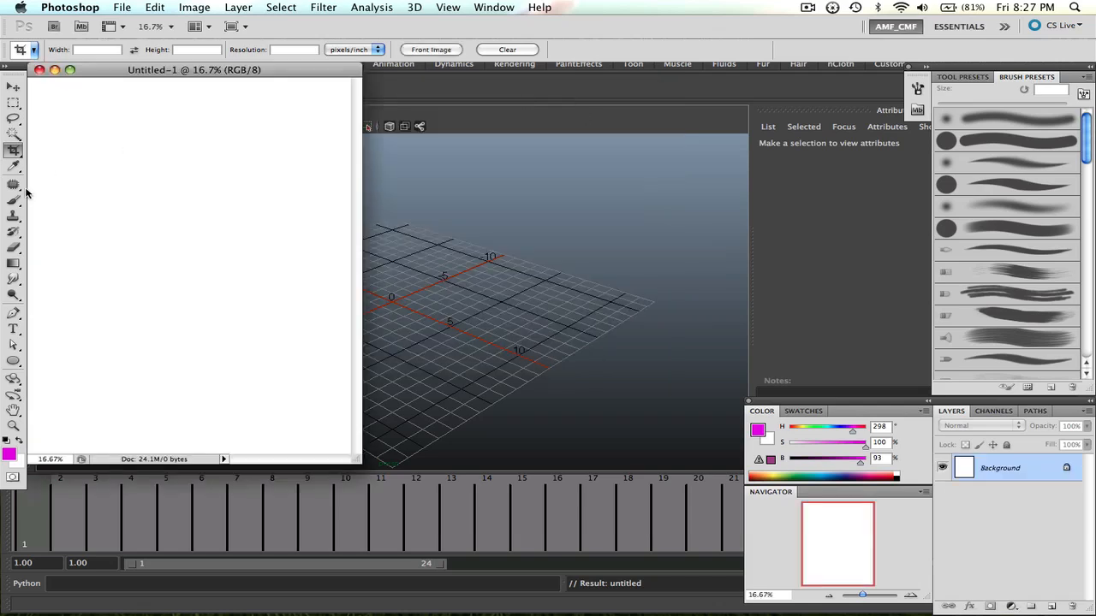
left_click_drag(128, 72, 415, 80)
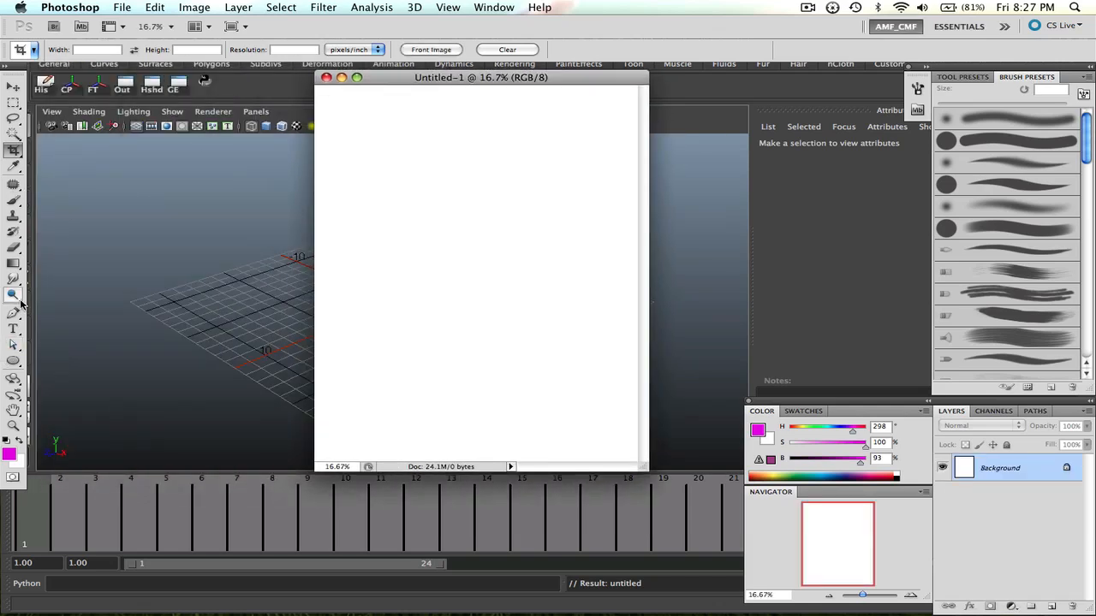
Start a line of text with the Type tool near the middle of the blank page.
left_click(13, 328)
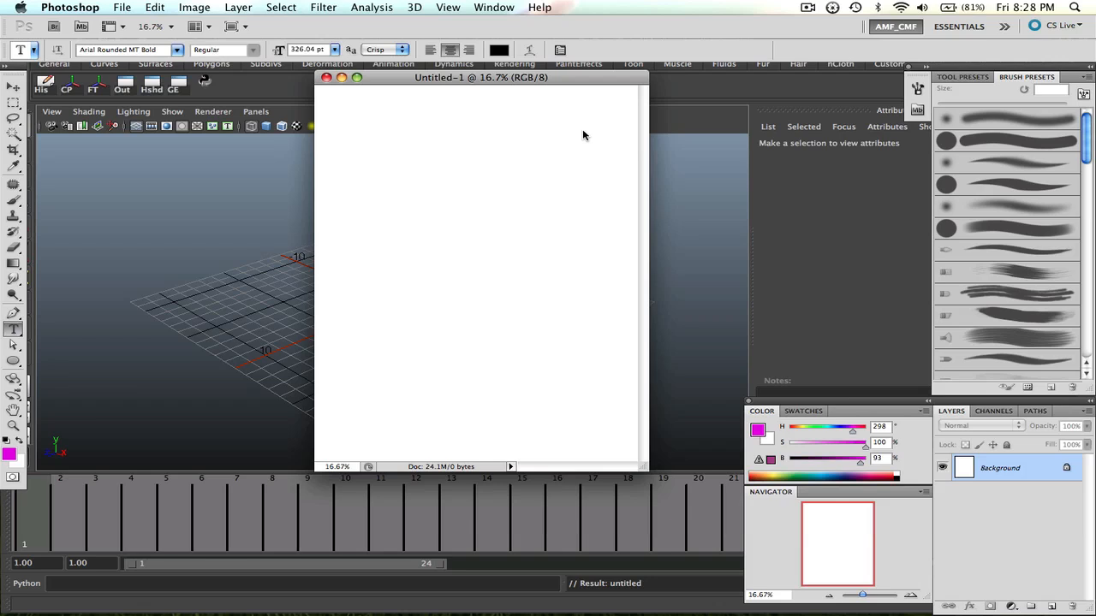
left_click_drag(578, 79, 504, 105)
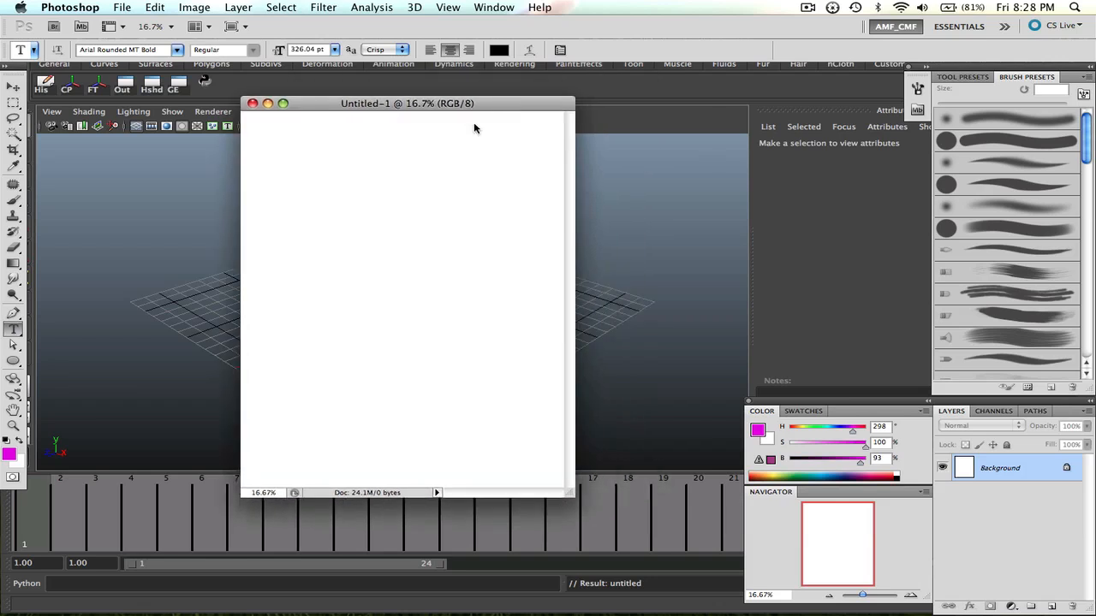
left_click(381, 274)
left_click_drag(342, 103, 374, 102)
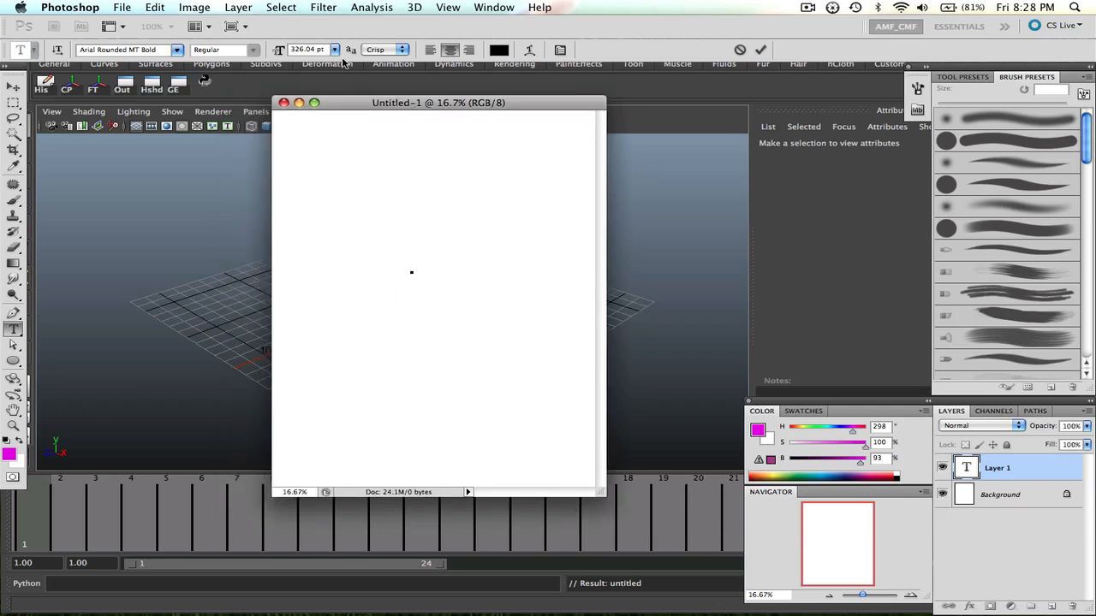
Try to set the font size to 3000 pt.
left_click(317, 49)
type("3000")
key("Return")
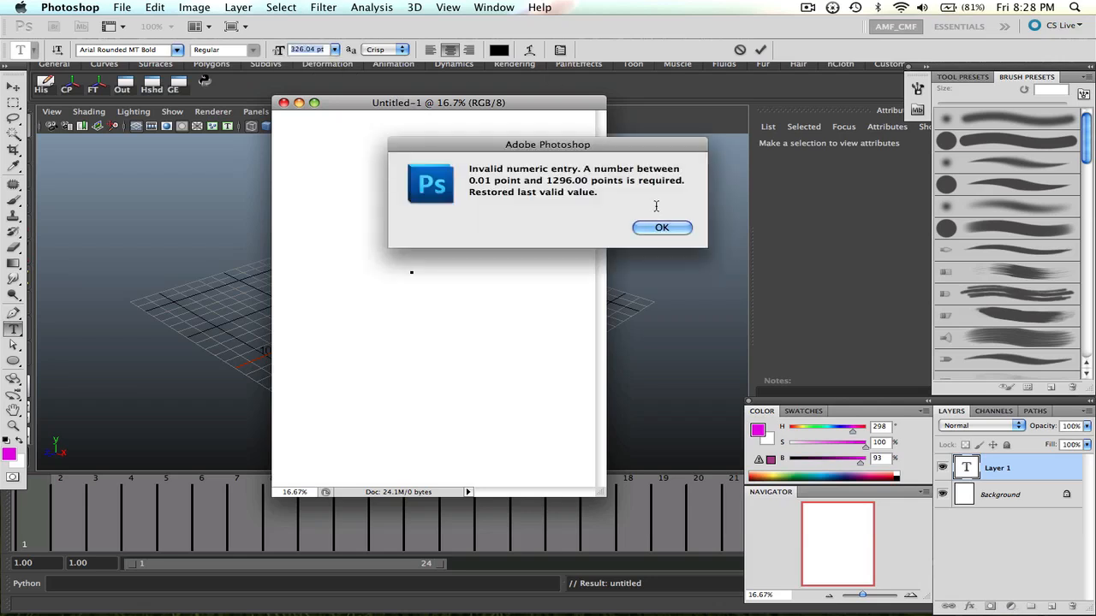
left_click(663, 228)
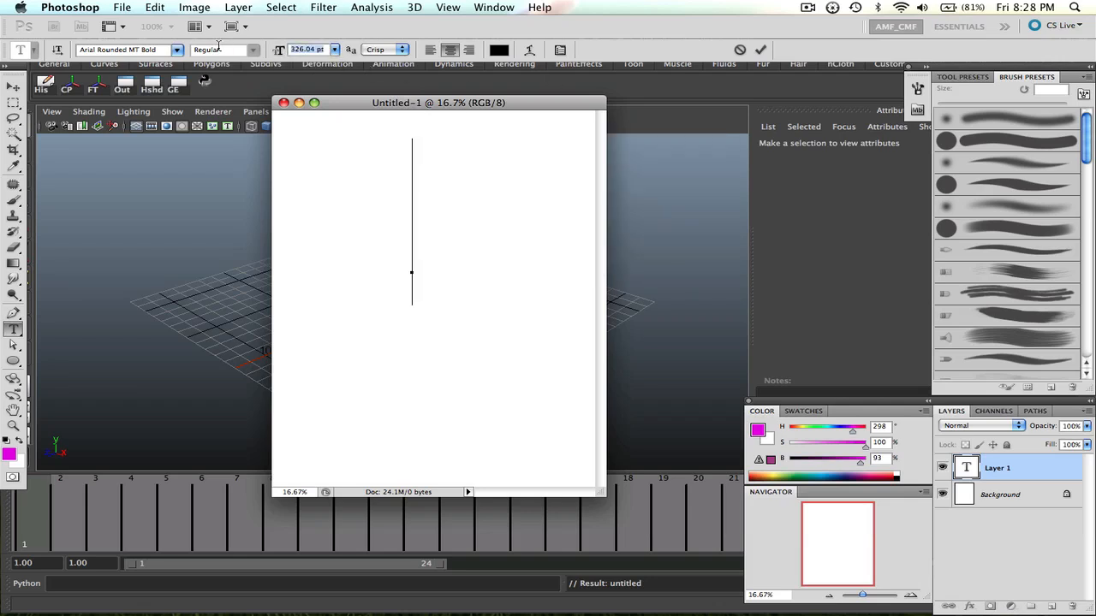
Set the font size to 200 pt and enter the text "Wii" on the page.
type("200")
key("Return")
type("Wii")
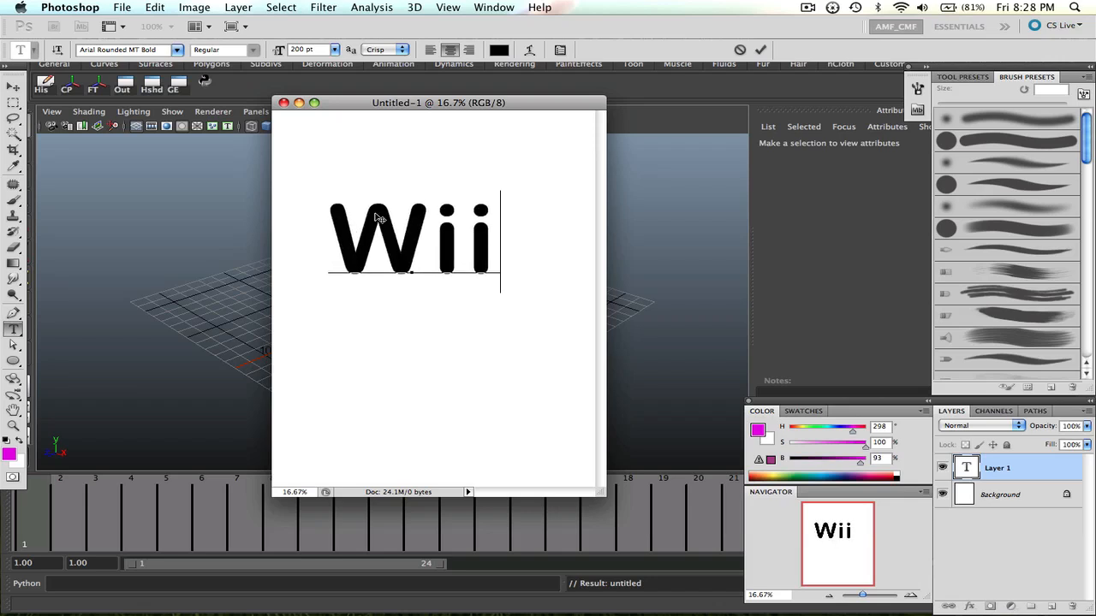
Finish the text entry and move the Wii text slightly down and to the right with the Move tool.
left_click_drag(338, 104, 229, 102)
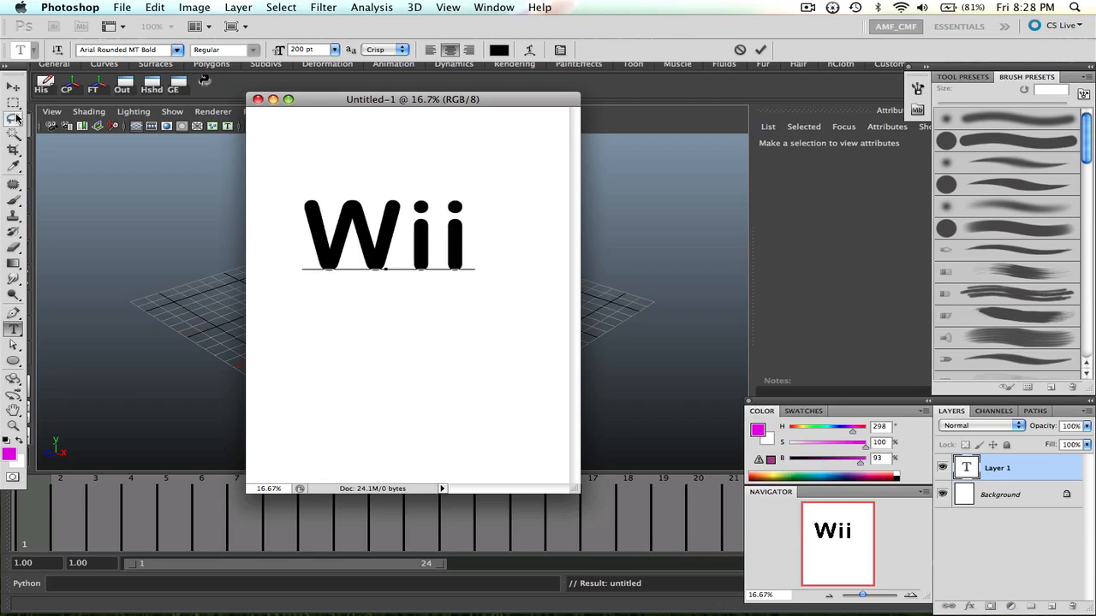
left_click(13, 87)
left_click_drag(350, 210, 362, 220)
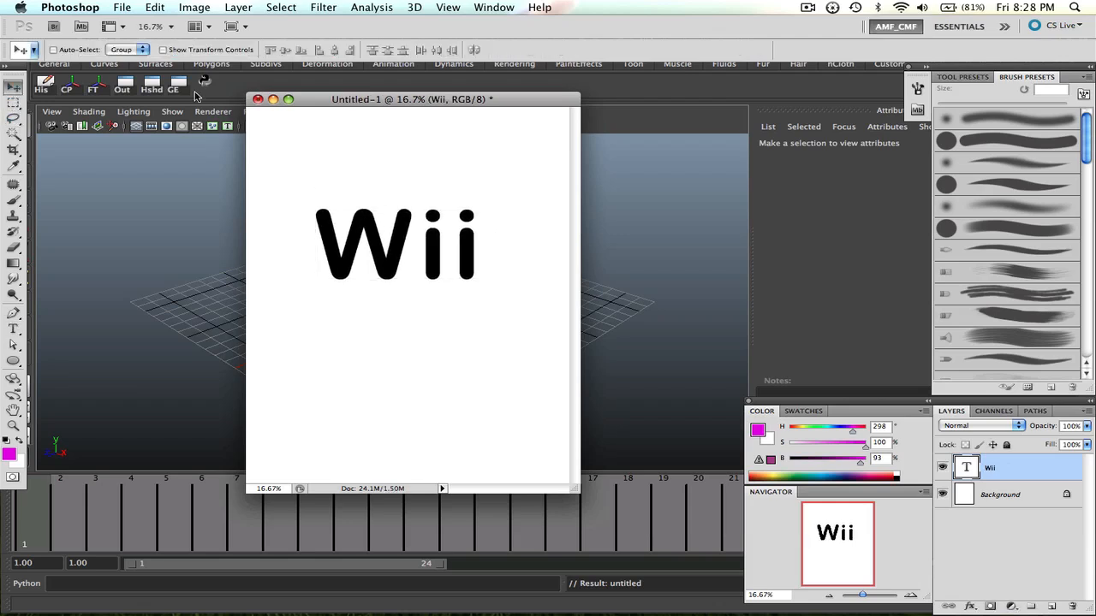
Examine the font list around Arial Rounded MT Bold and close it without choosing another font.
left_click(13, 329)
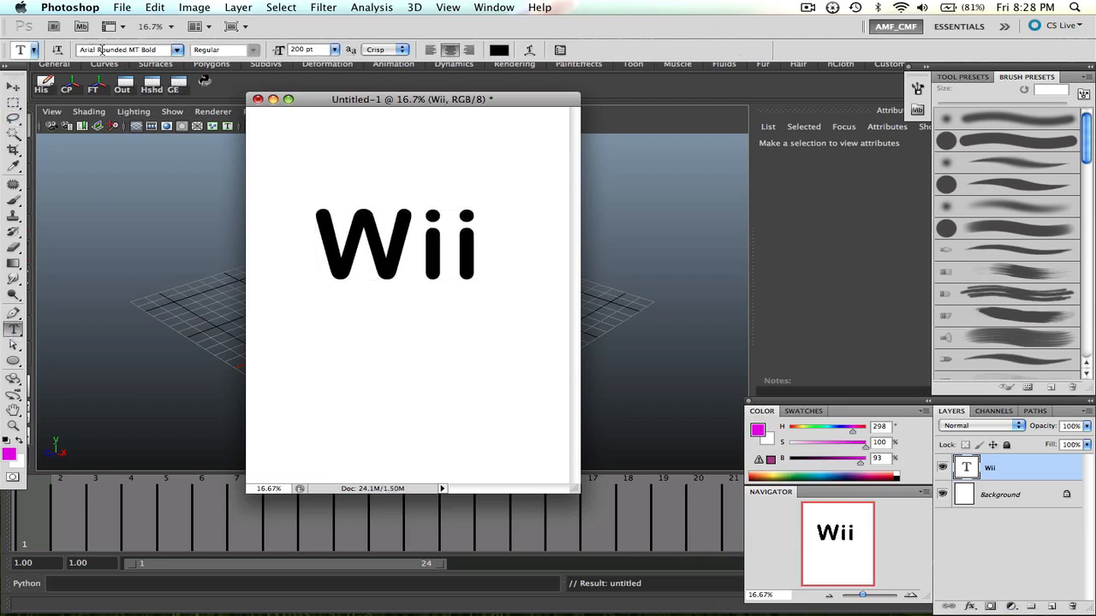
left_click(176, 52)
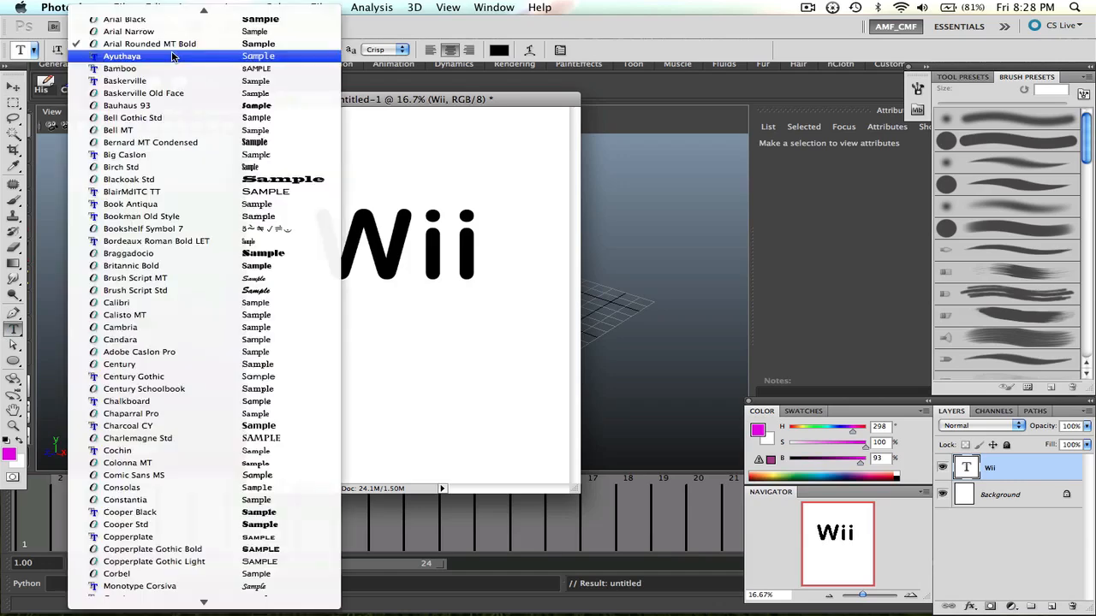
scroll(218, 128, "up", 4)
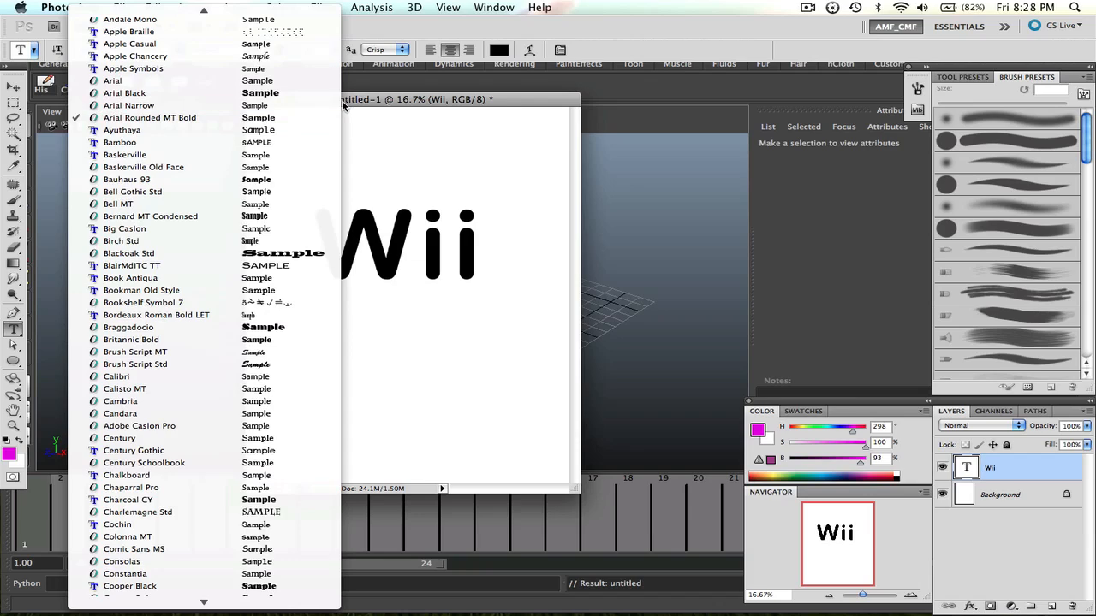
left_click(378, 101)
Move the Wii text a little further down, closer to the centre of the page.
left_click_drag(378, 100, 375, 92)
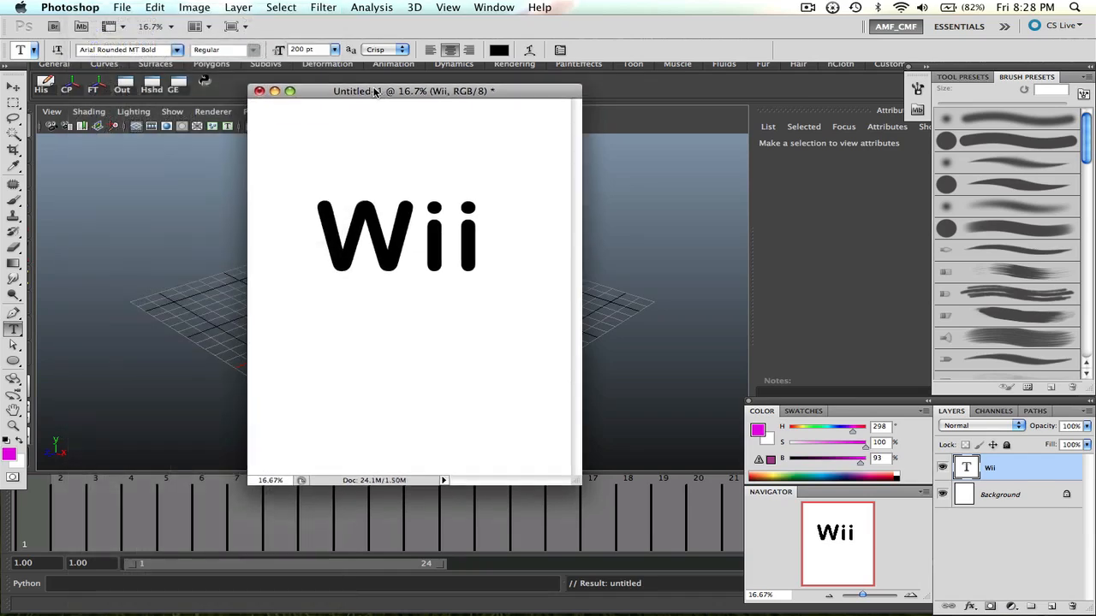
left_click(22, 85)
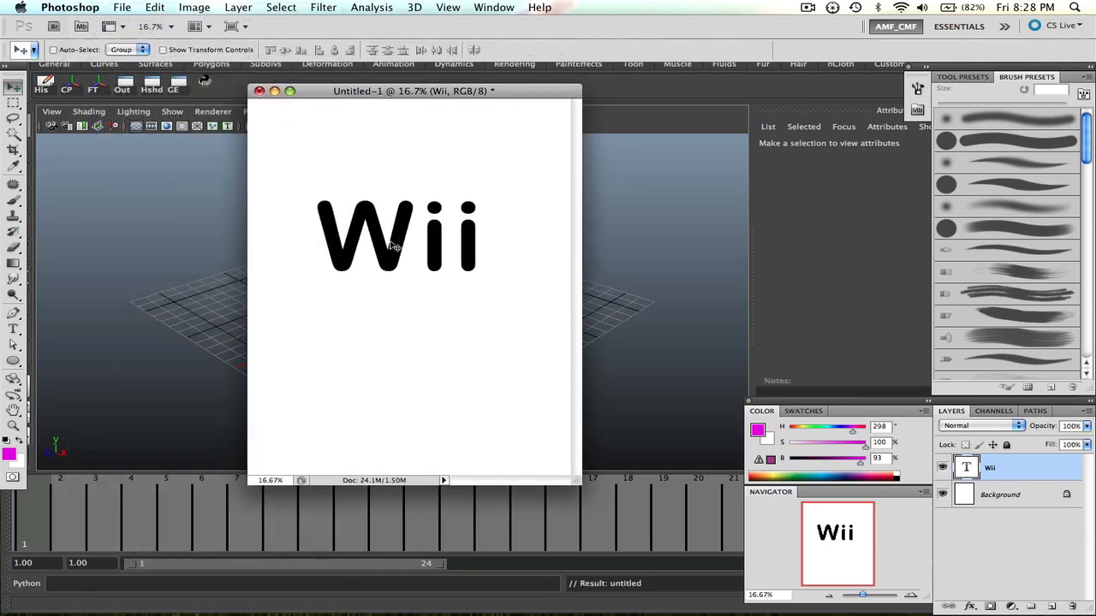
left_click_drag(394, 245, 397, 266)
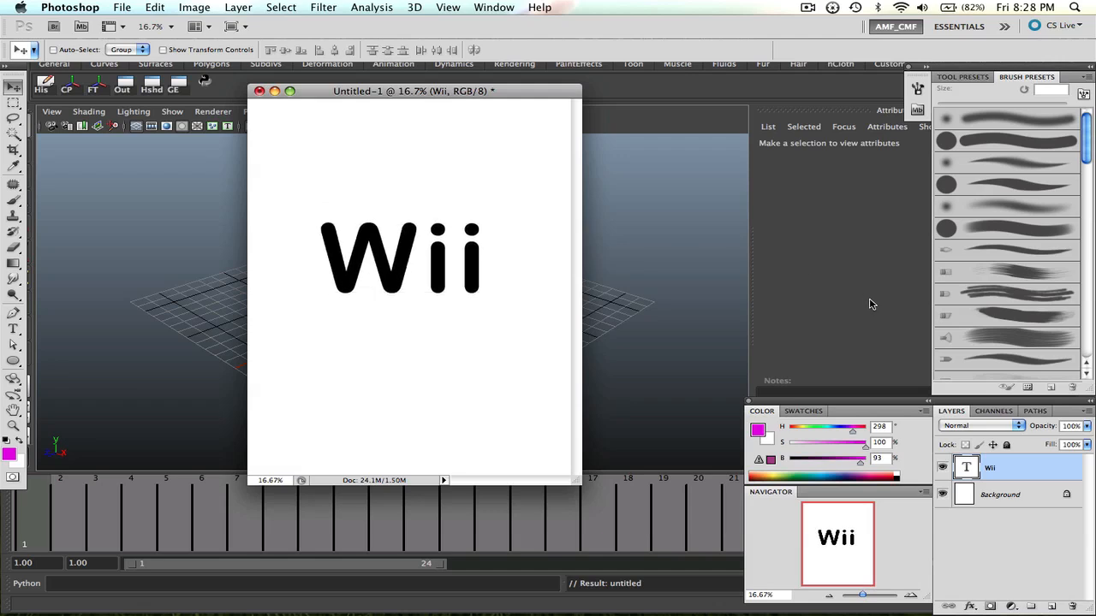
Load the outline of the Wii text layer as a selection.
left_click(965, 467, "super")
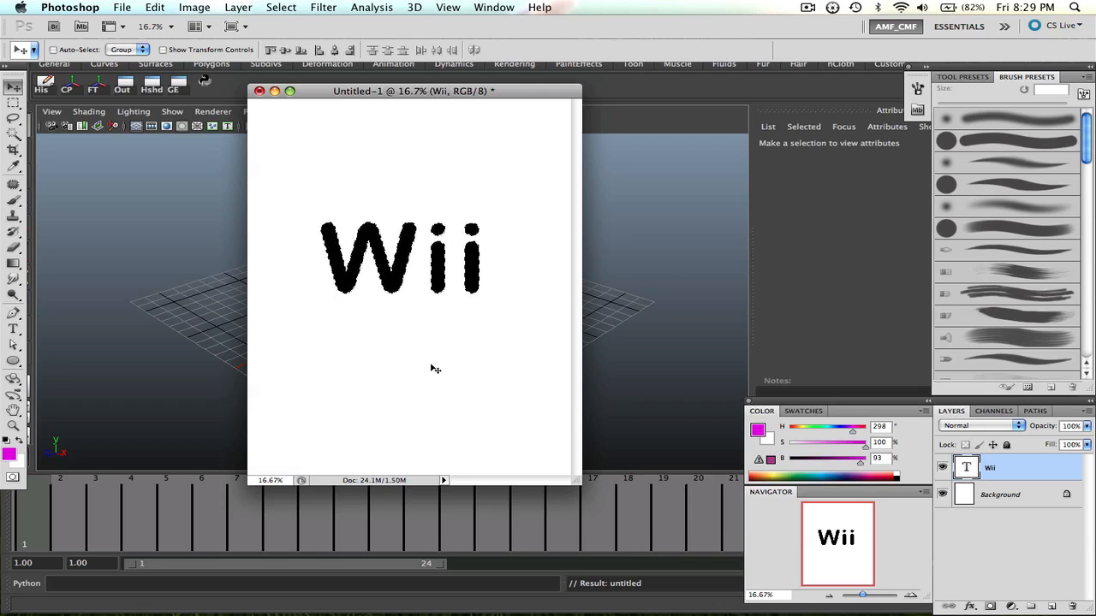
key("super+equal")
key("super+equal")
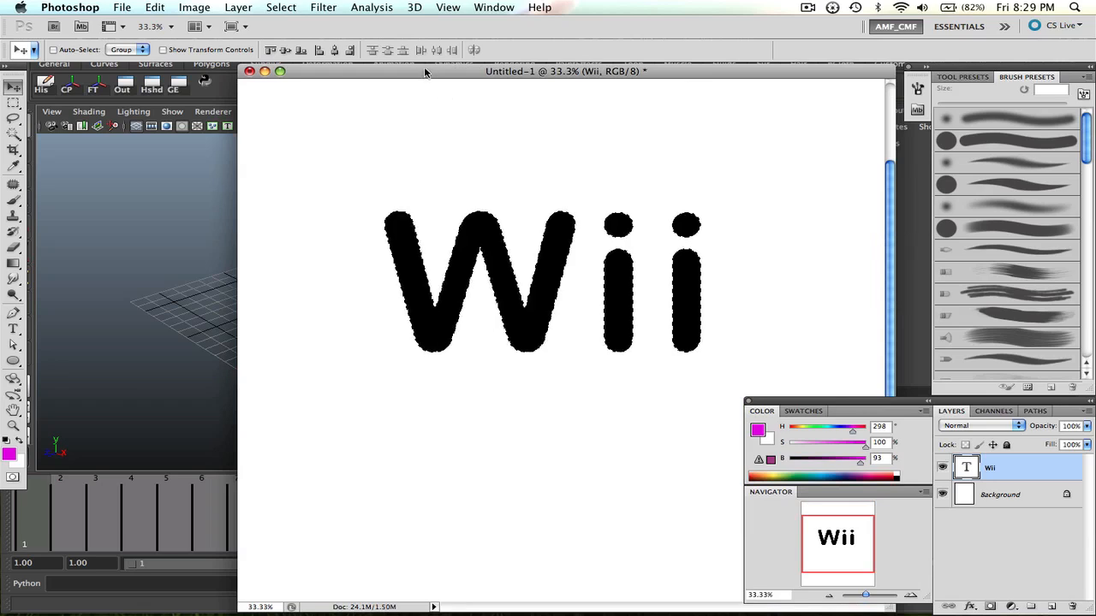
left_click_drag(421, 71, 317, 69)
Try to turn the selected Wii outline into a path with the Pen tool.
left_click(13, 313)
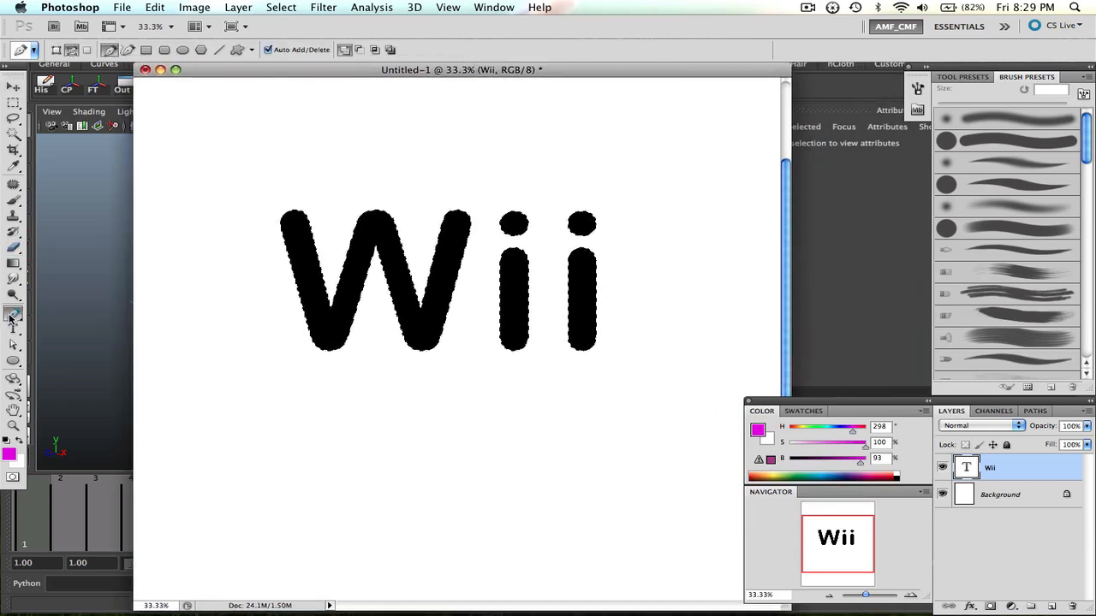
right_click(287, 253)
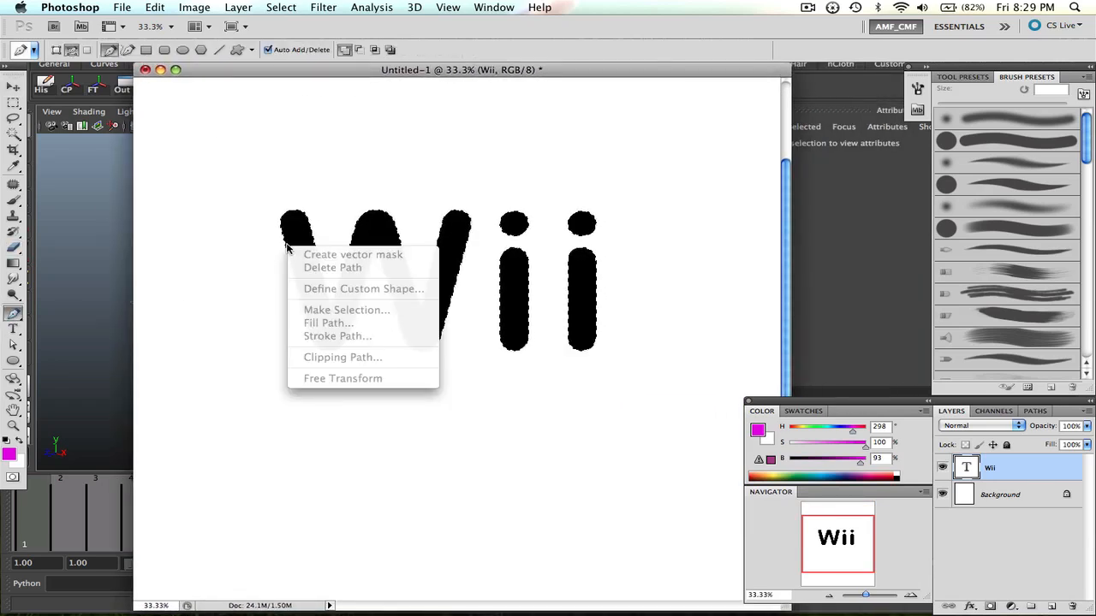
left_click(288, 232)
right_click(284, 232)
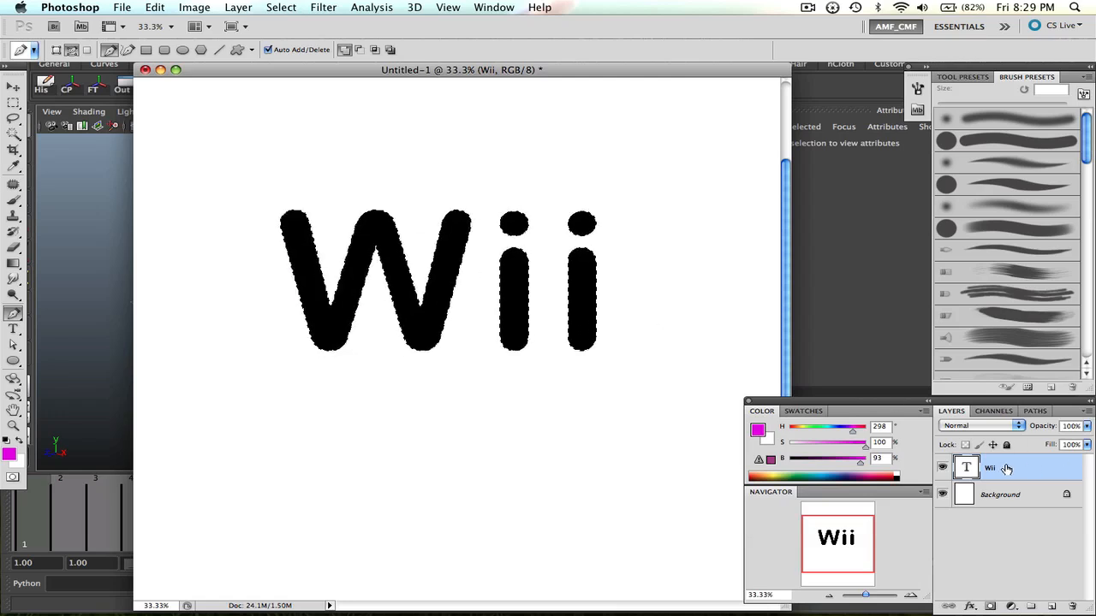
left_click(14, 318)
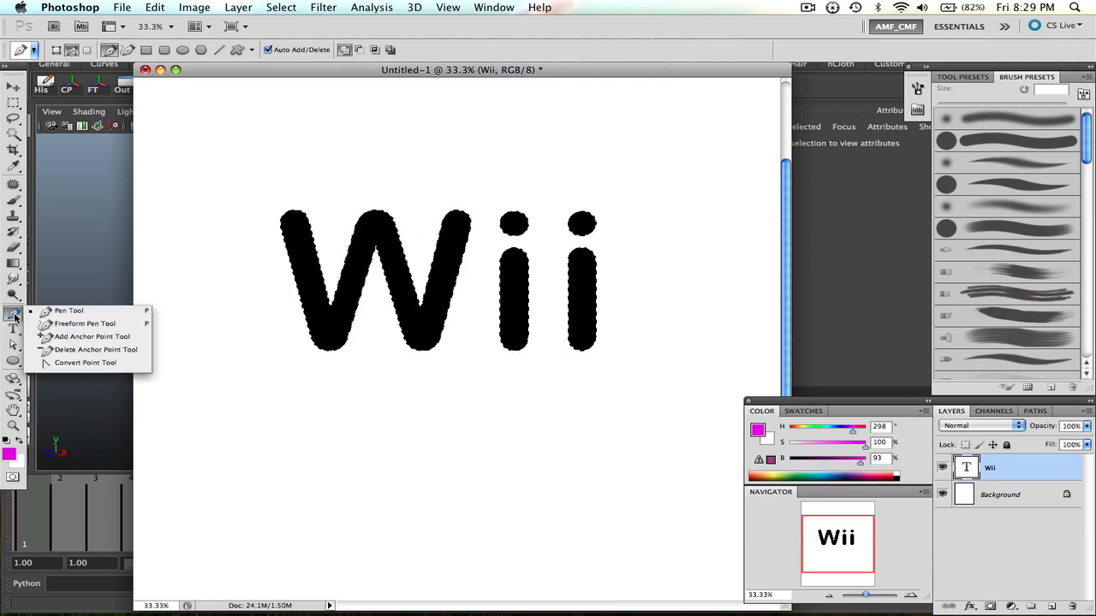
left_click(805, 8)
left_click(826, 50)
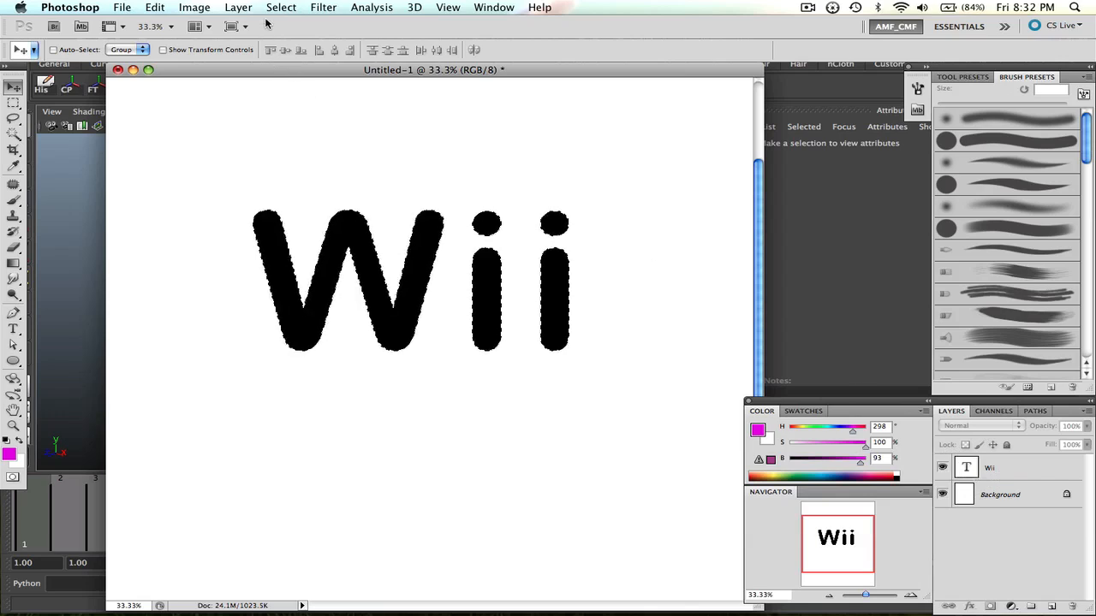
left_click(240, 7)
mouse_move(246, 24)
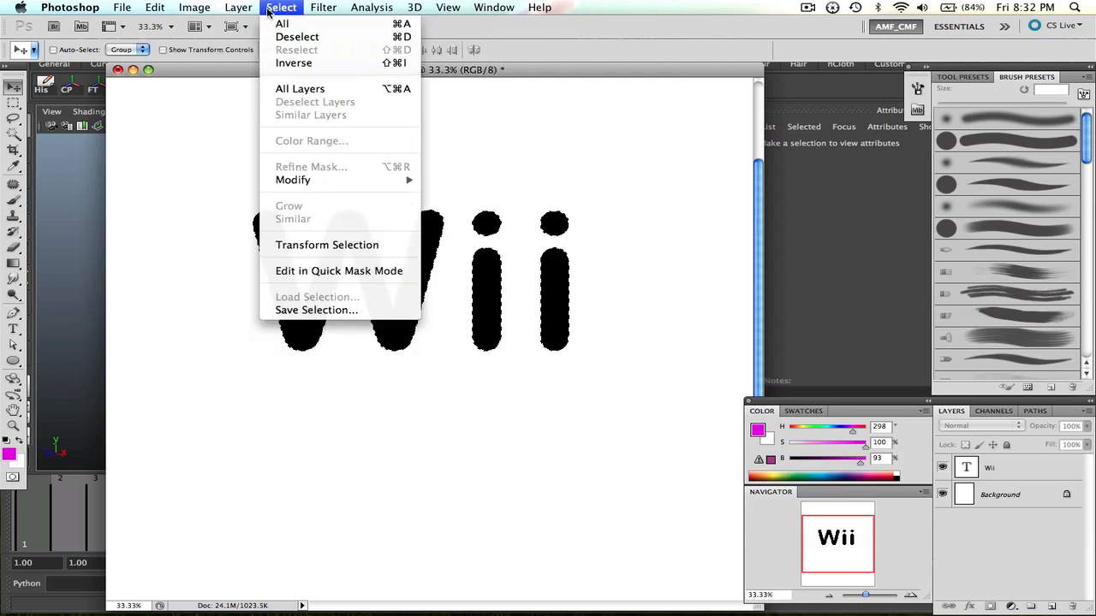
mouse_move(209, 7)
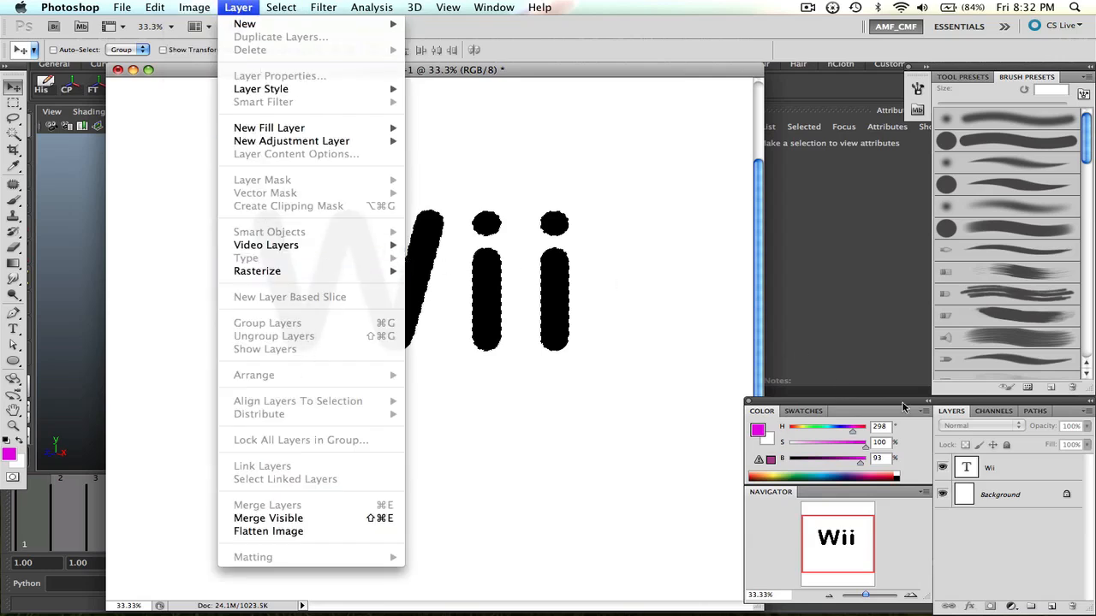
Make the Wii text layer active and clear the selection around its letters.
left_click(1023, 469)
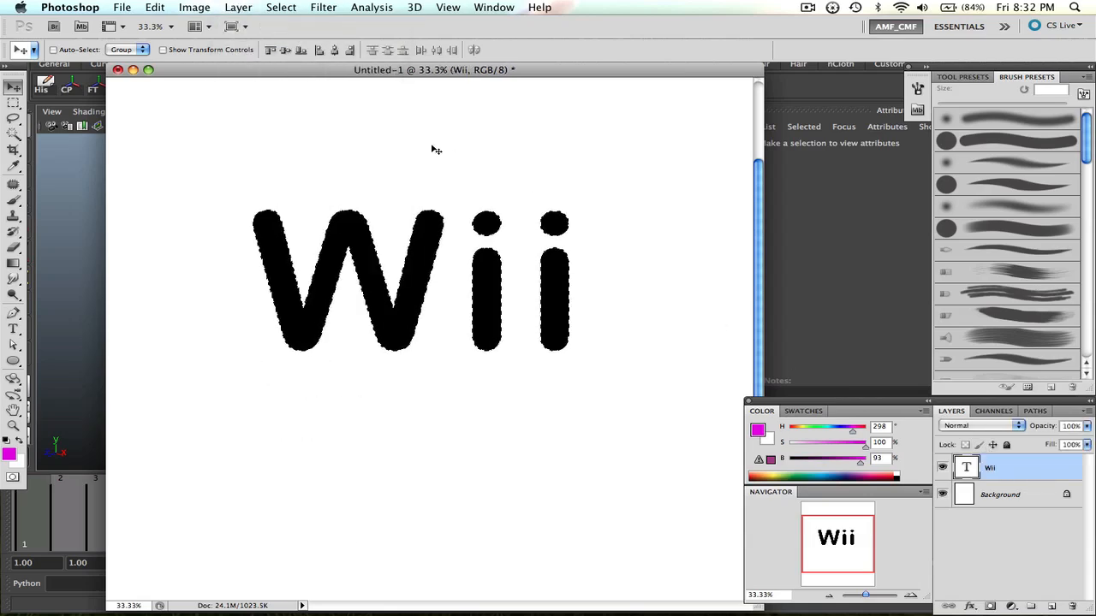
left_click(235, 7)
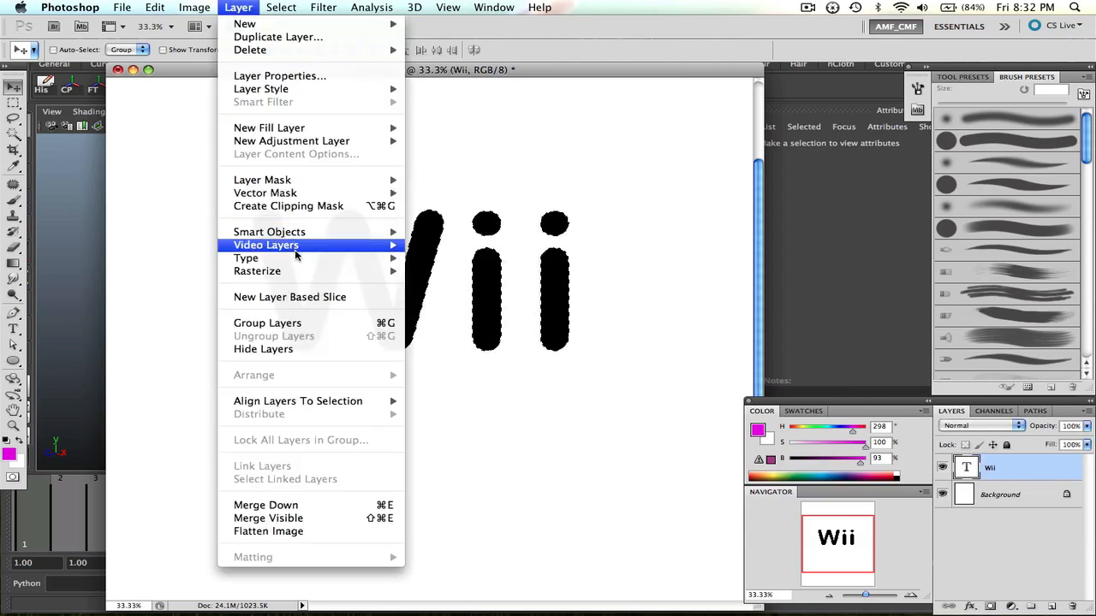
mouse_move(295, 262)
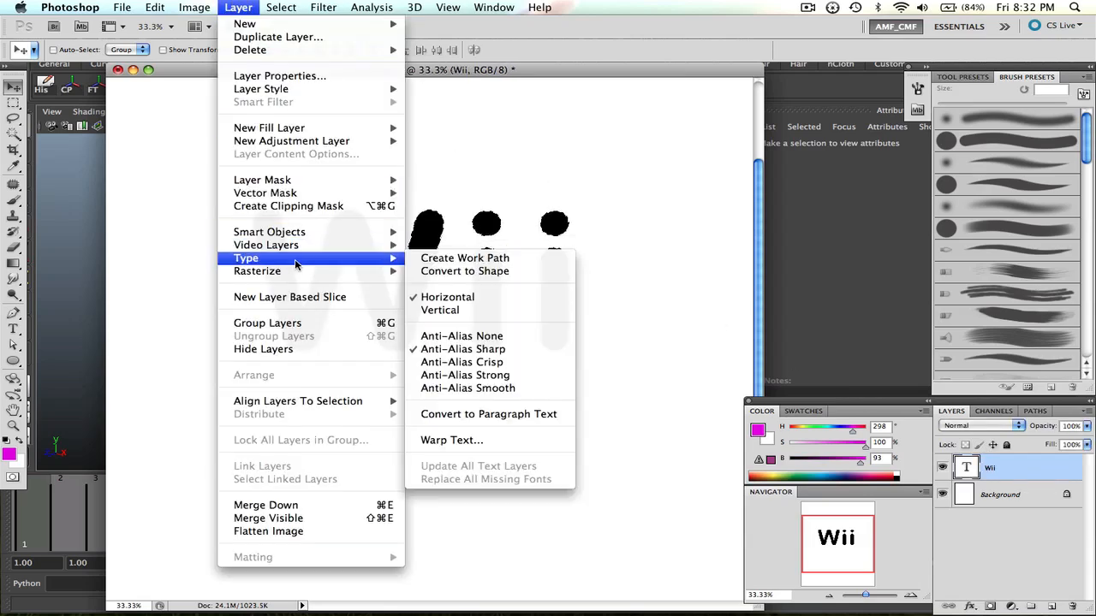
left_click(509, 67)
key("super+d")
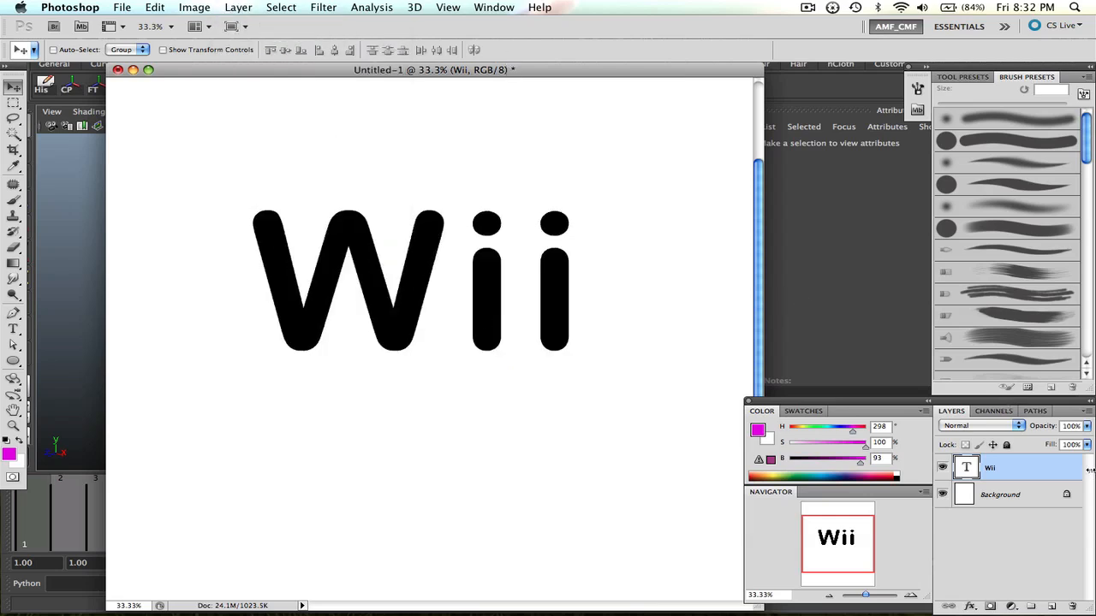
Create a work path from the Wii text layer.
left_click(204, 7)
mouse_move(224, 7)
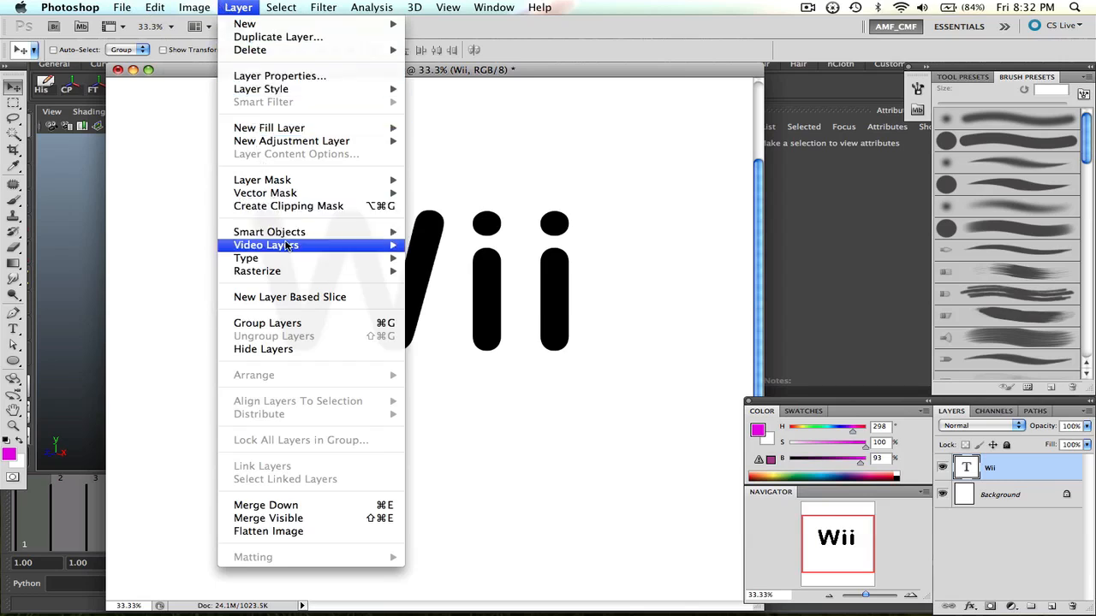
mouse_move(293, 257)
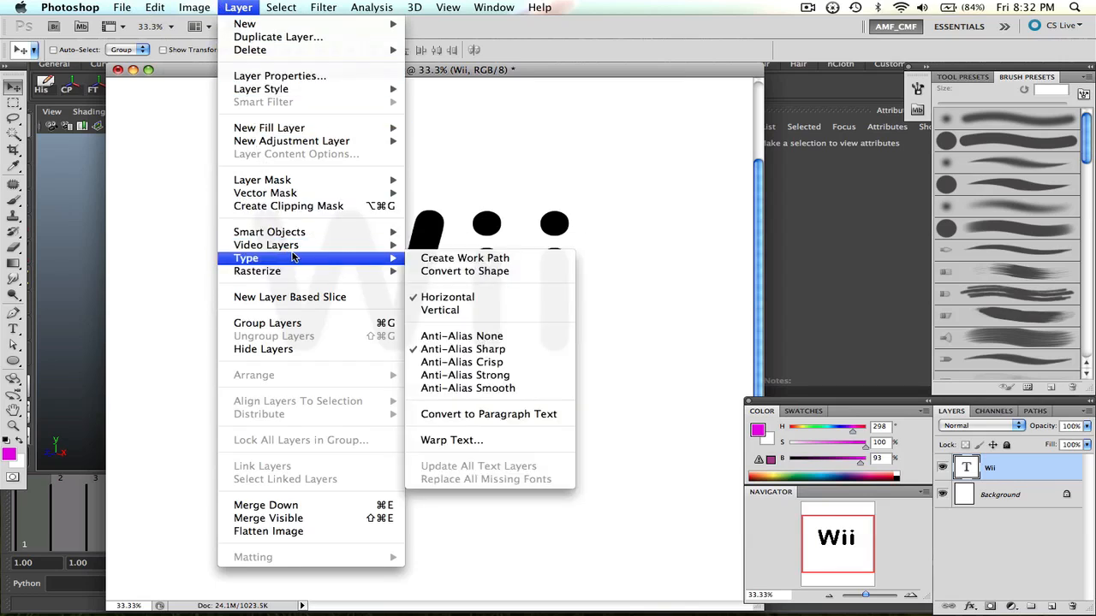
left_click(1057, 478)
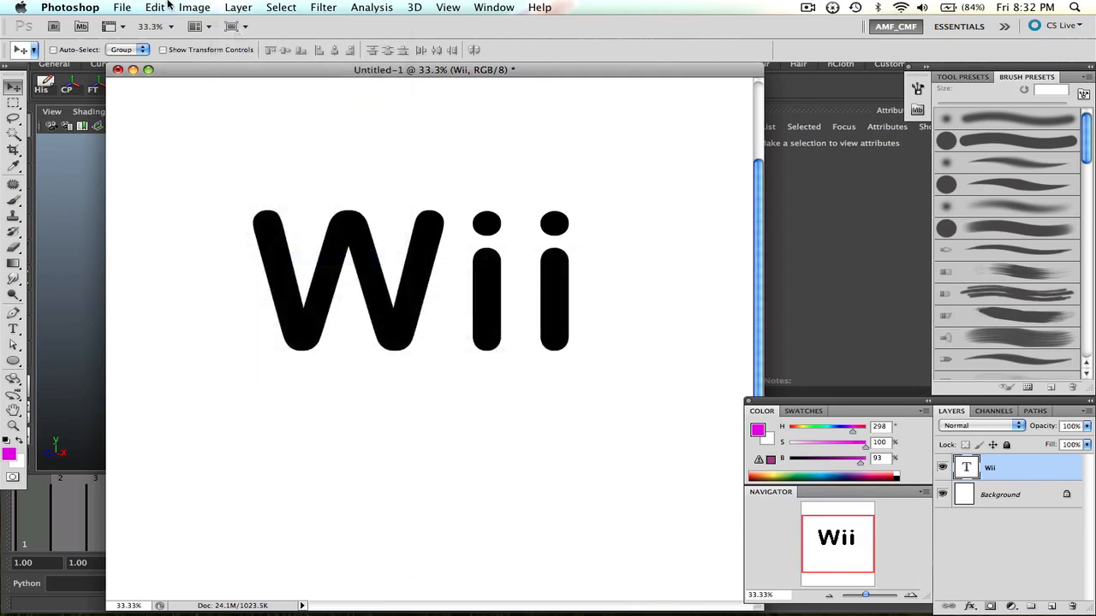
left_click(238, 7)
mouse_move(311, 262)
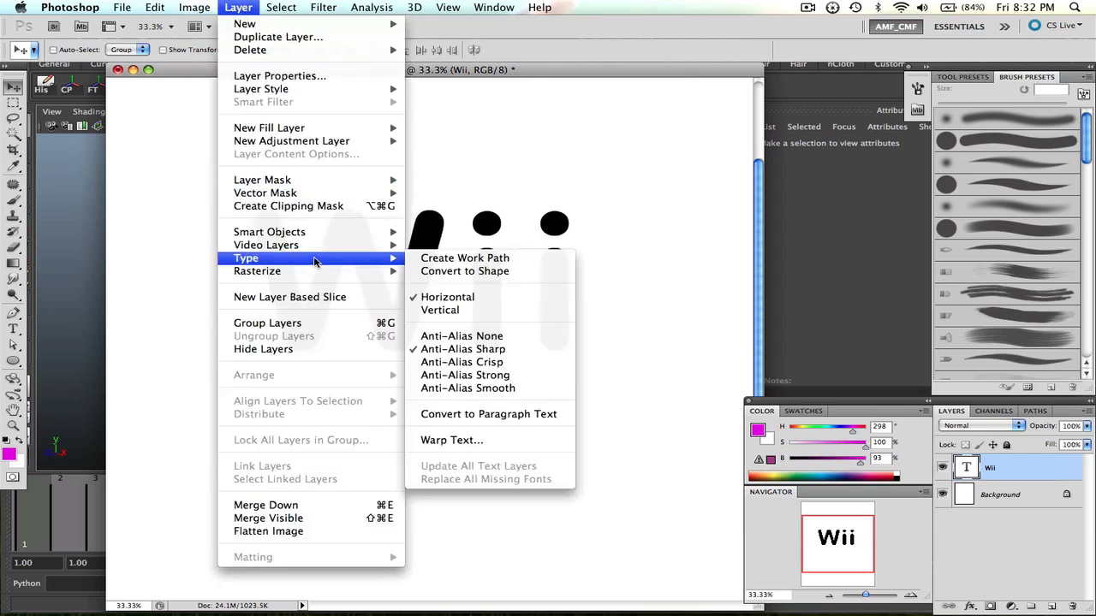
left_click(425, 258)
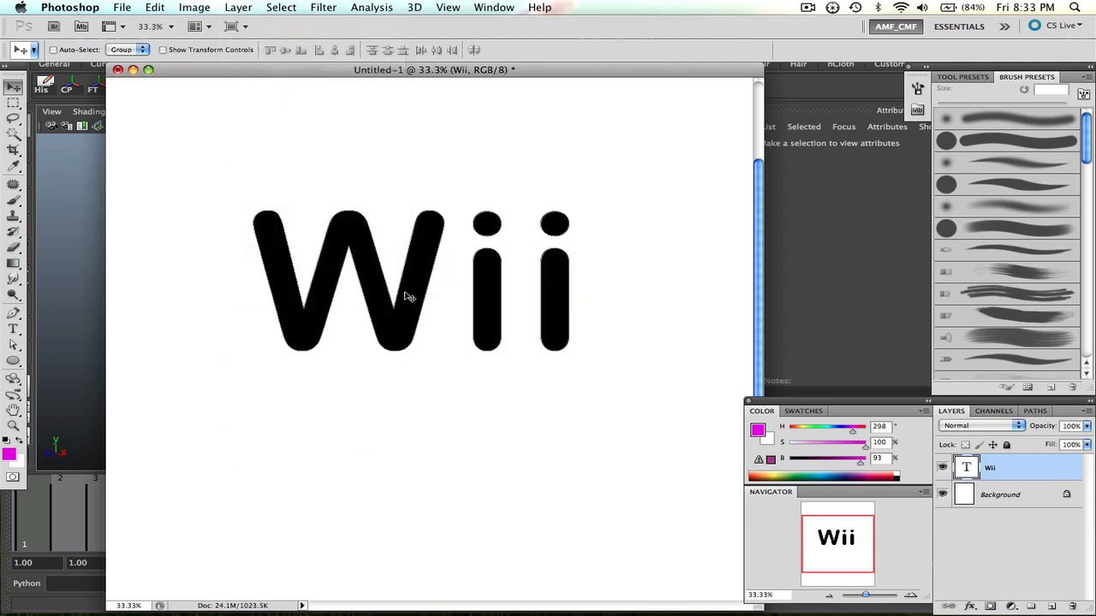
Switch to the Pen tool and select all anchor points of the Wii work path.
left_click(13, 312)
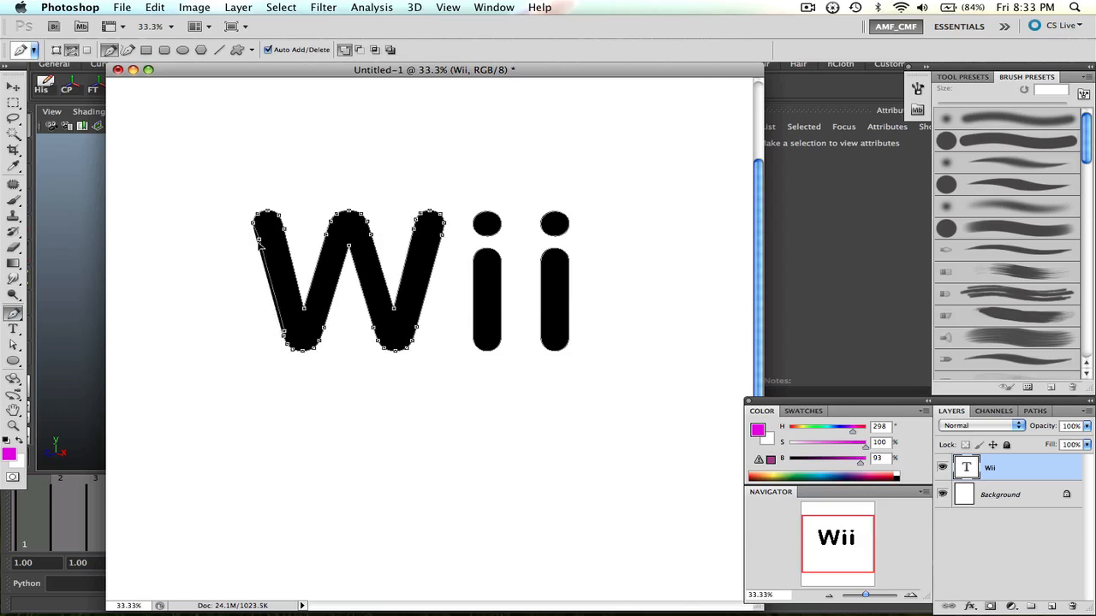
left_click_drag(257, 243, 201, 248, "super")
key("super+z")
left_click_drag(209, 160, 650, 440, "ctrl")
Try to export the Work Path to an Illustrator file on the Desktop, picking wii.ai as the file.
left_click(132, 7)
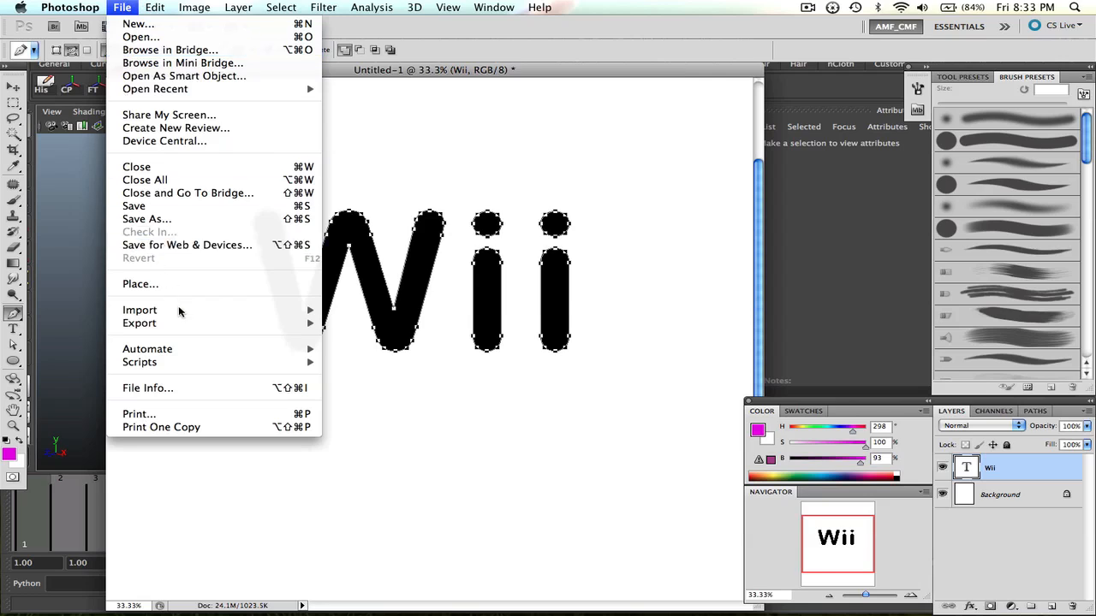
mouse_move(195, 324)
left_click(360, 337)
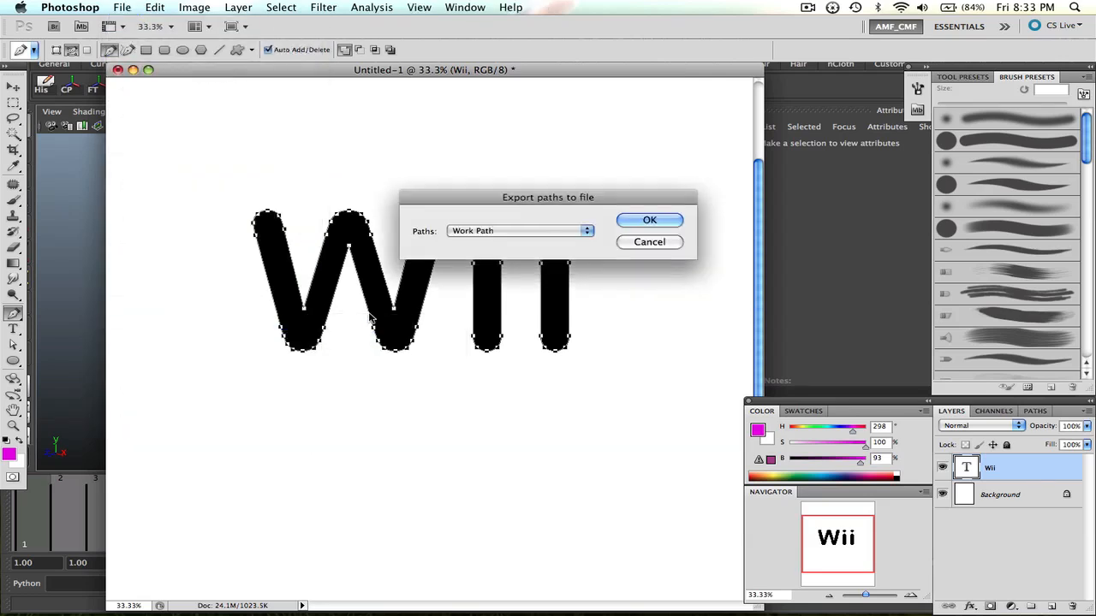
left_click(564, 231)
left_click(550, 231)
left_click(649, 220)
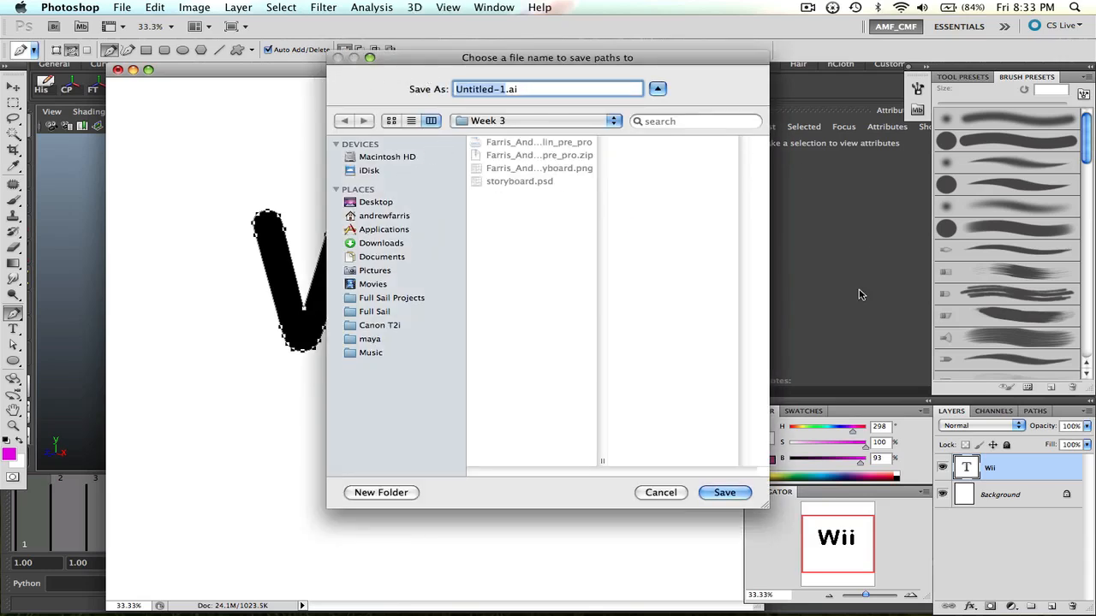
left_click(376, 234)
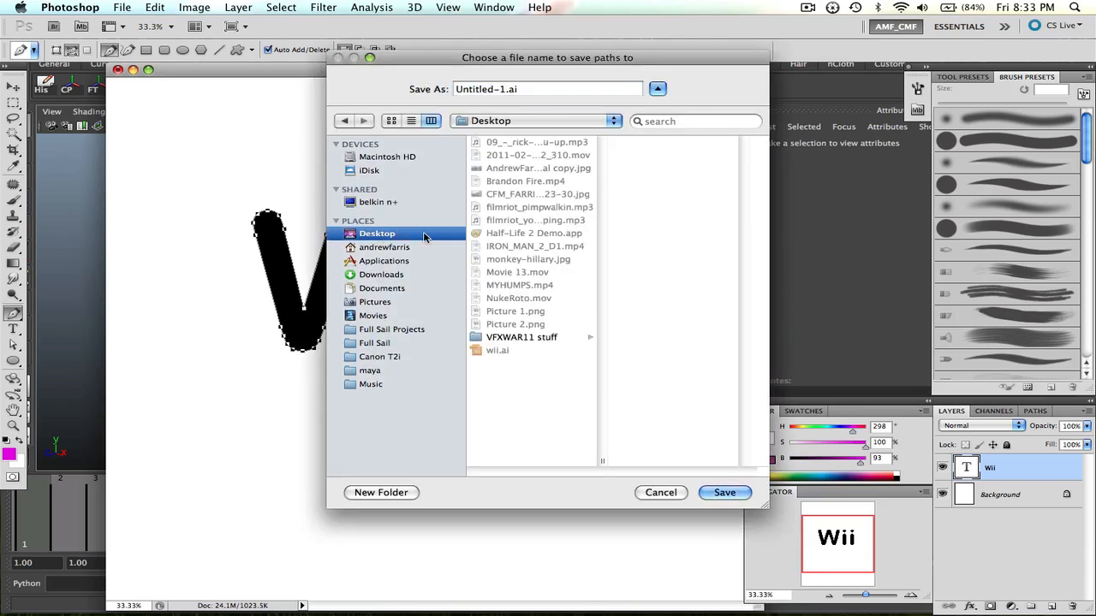
left_click(496, 351)
left_click(678, 494)
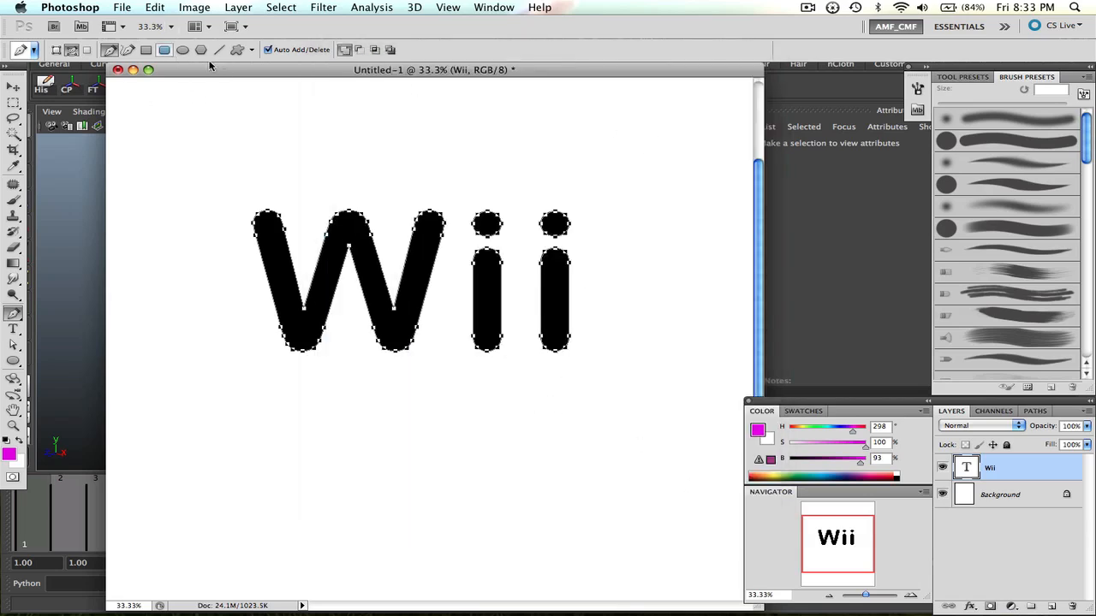
left_click(815, 8)
left_click(818, 52)
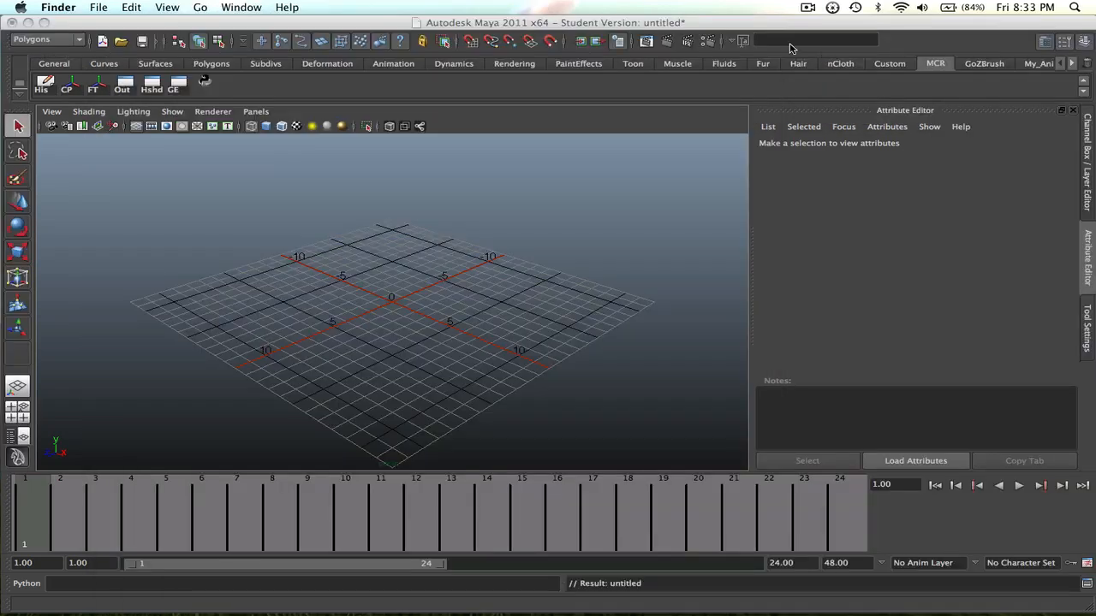
Switch to Maya and choose the Polygons menu set.
left_click(194, 31)
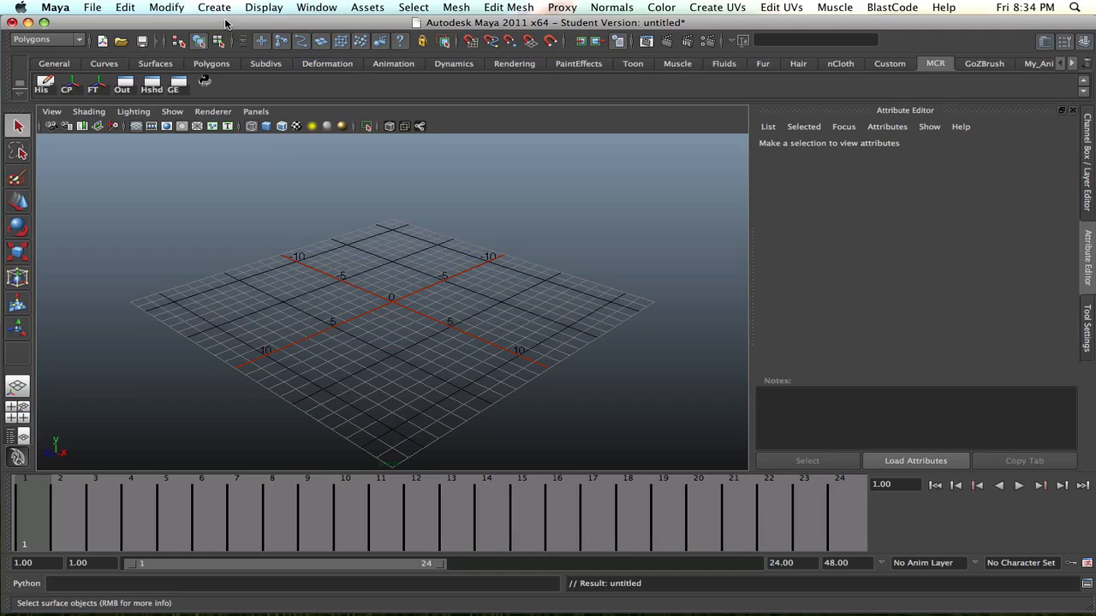
left_click(29, 41)
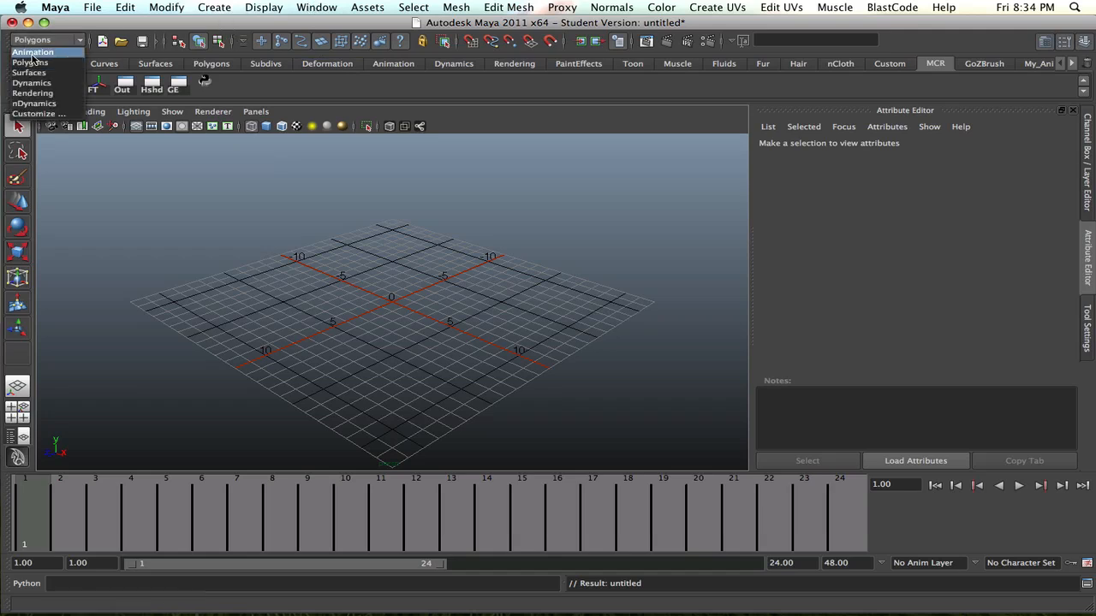
left_click(33, 62)
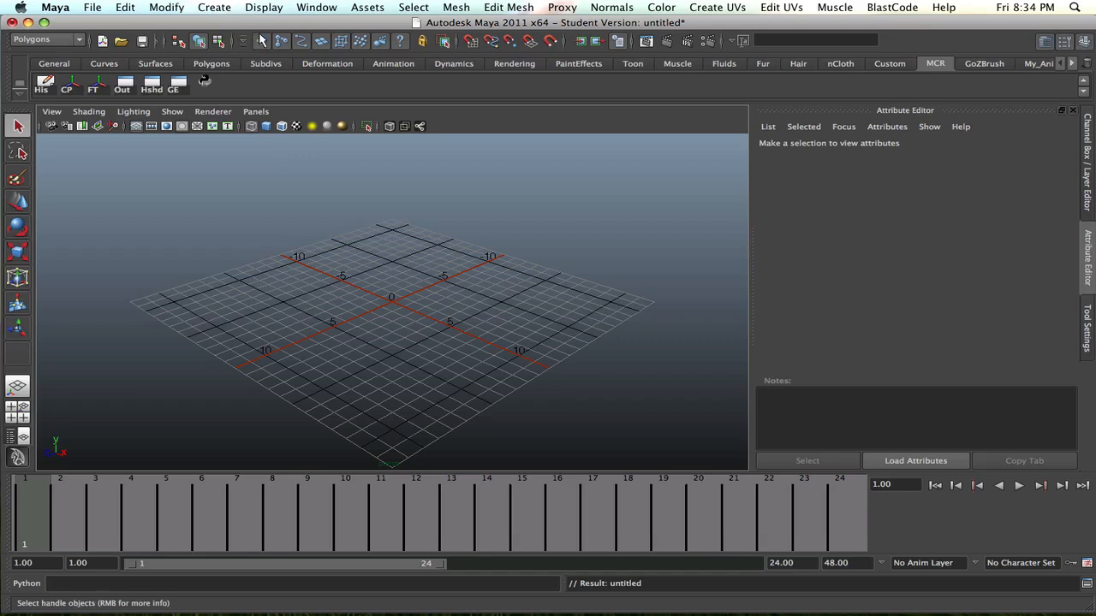
Create an Adobe Illustrator object of type Bevel from the wii.ai file on the Desktop, keeping the shown bevel options.
left_click(224, 9)
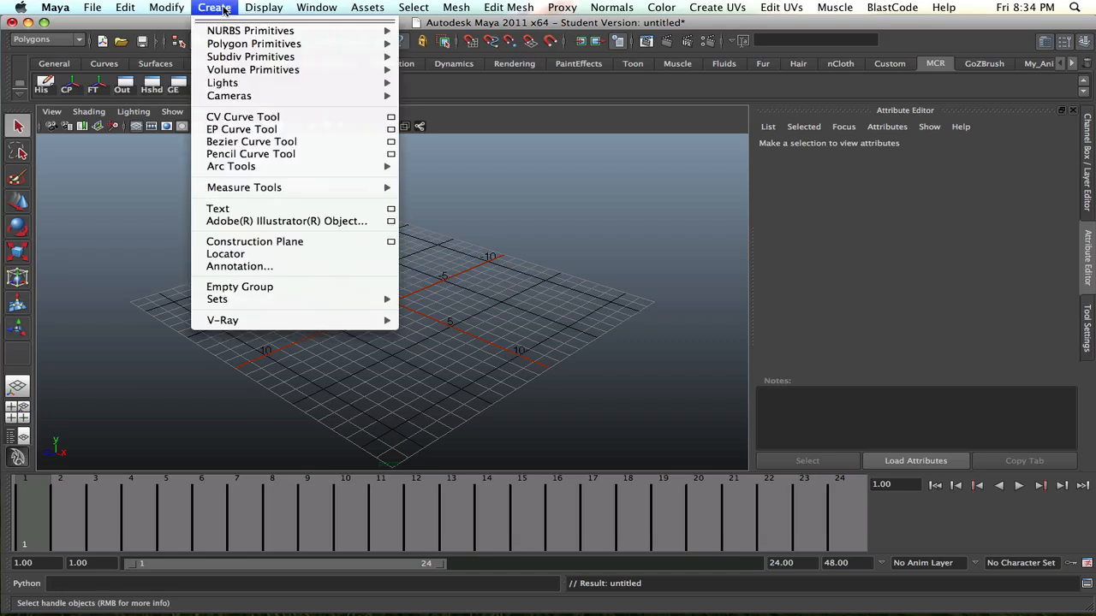
left_click(391, 223)
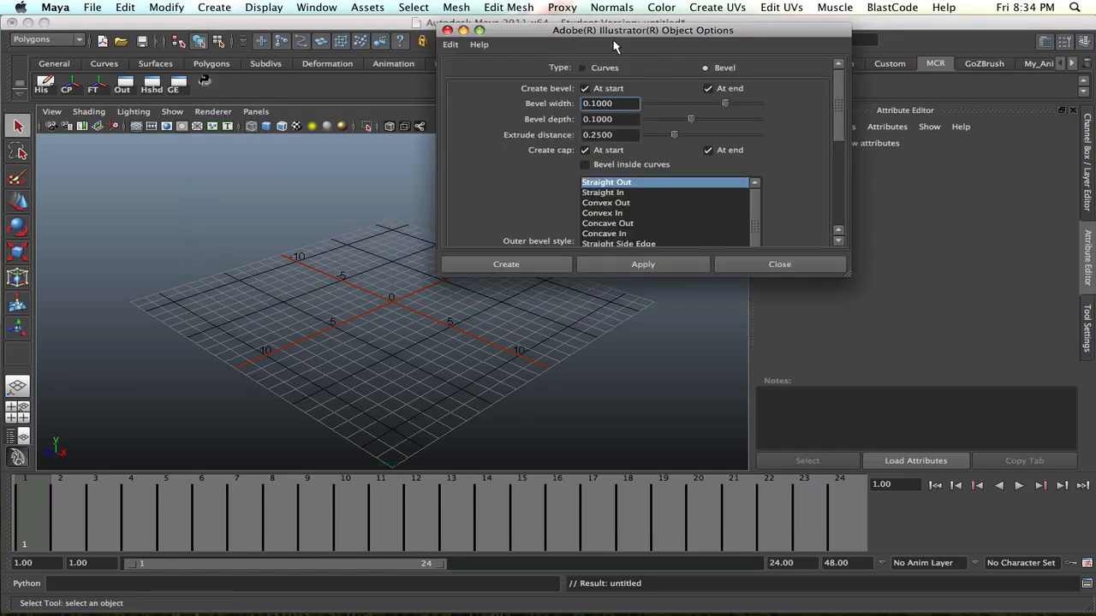
left_click_drag(562, 37, 420, 84)
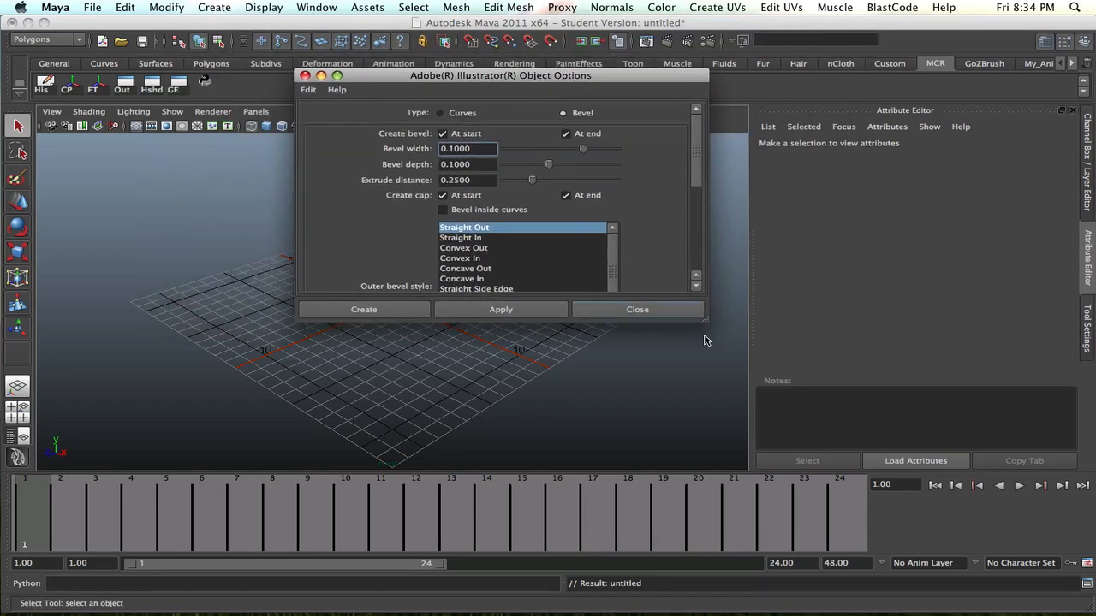
left_click_drag(708, 325, 751, 403)
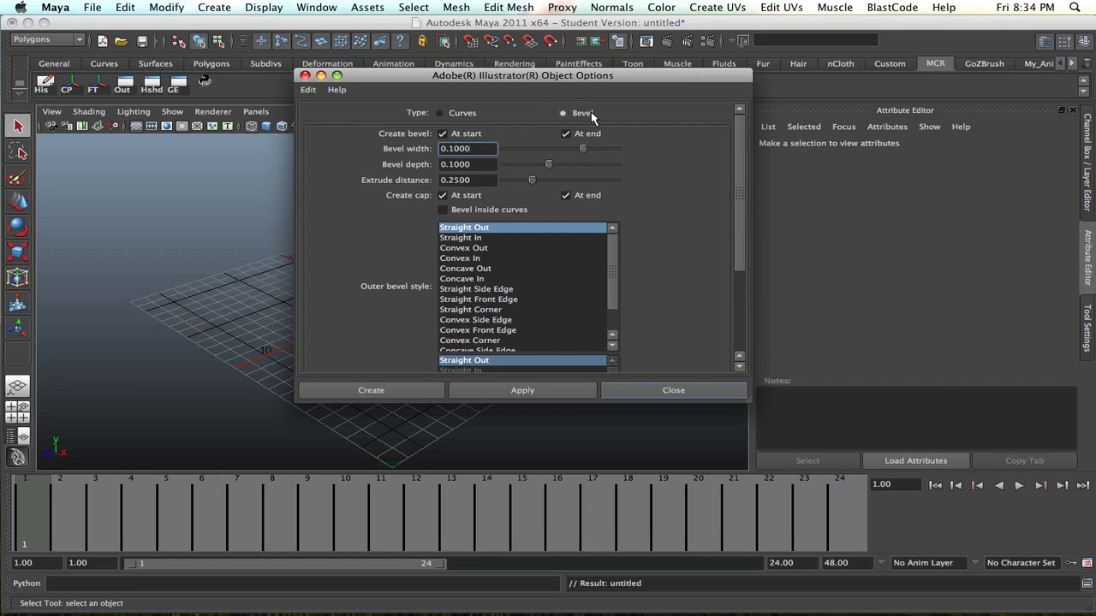
left_click(439, 390)
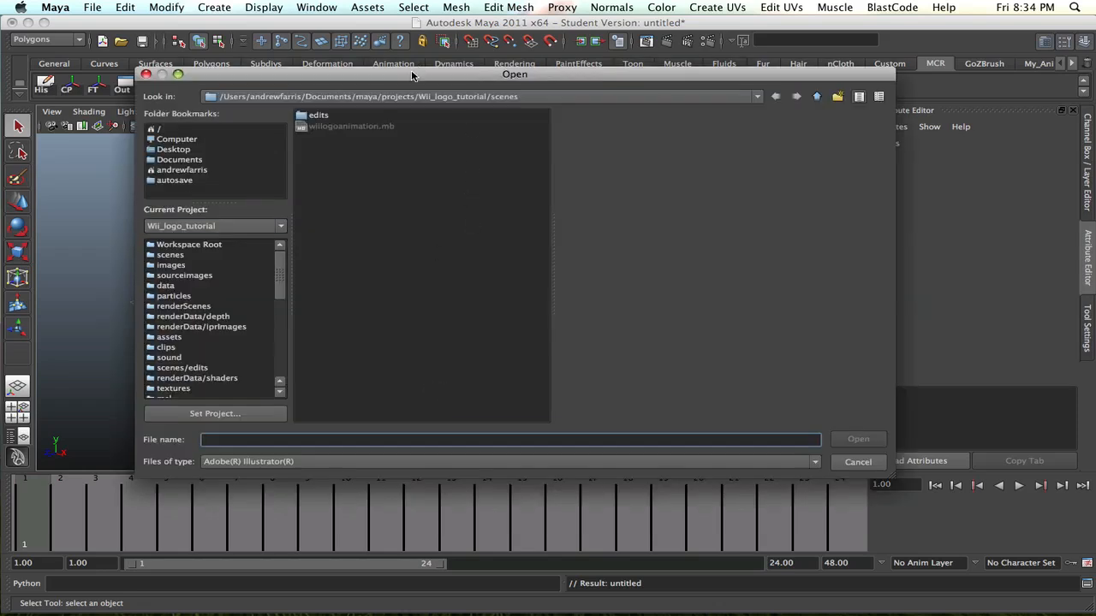
left_click_drag(421, 72, 414, 64)
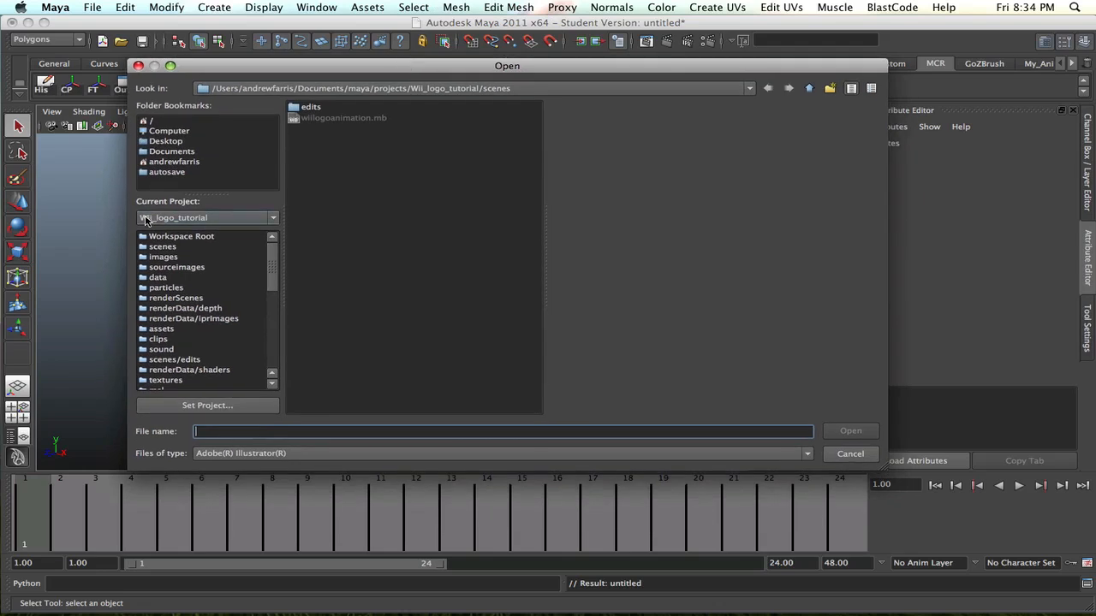
left_click(168, 142)
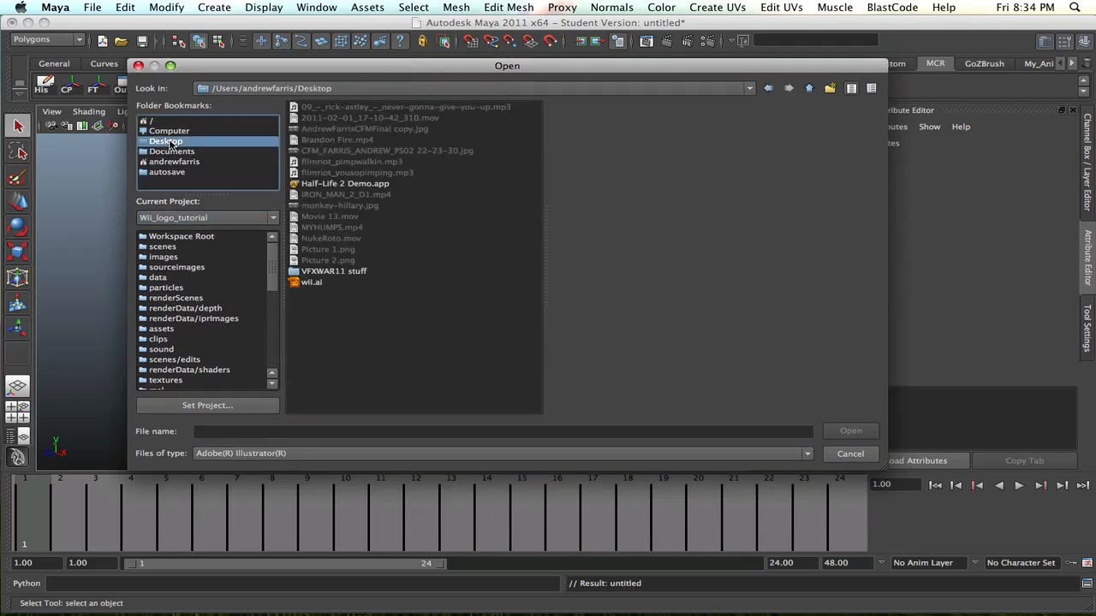
left_click(311, 284)
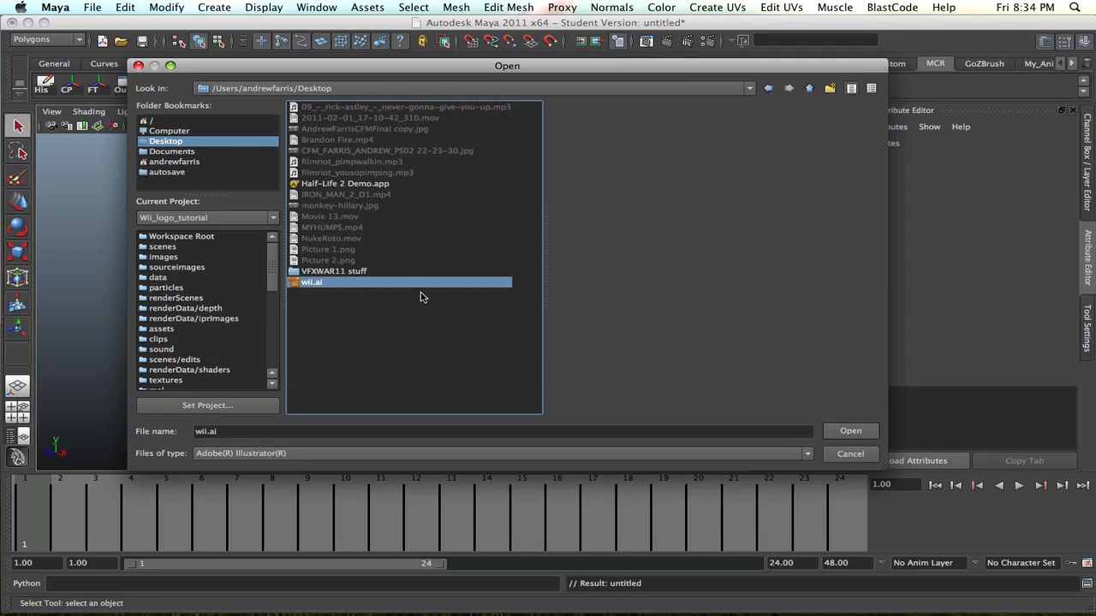
left_click(850, 435)
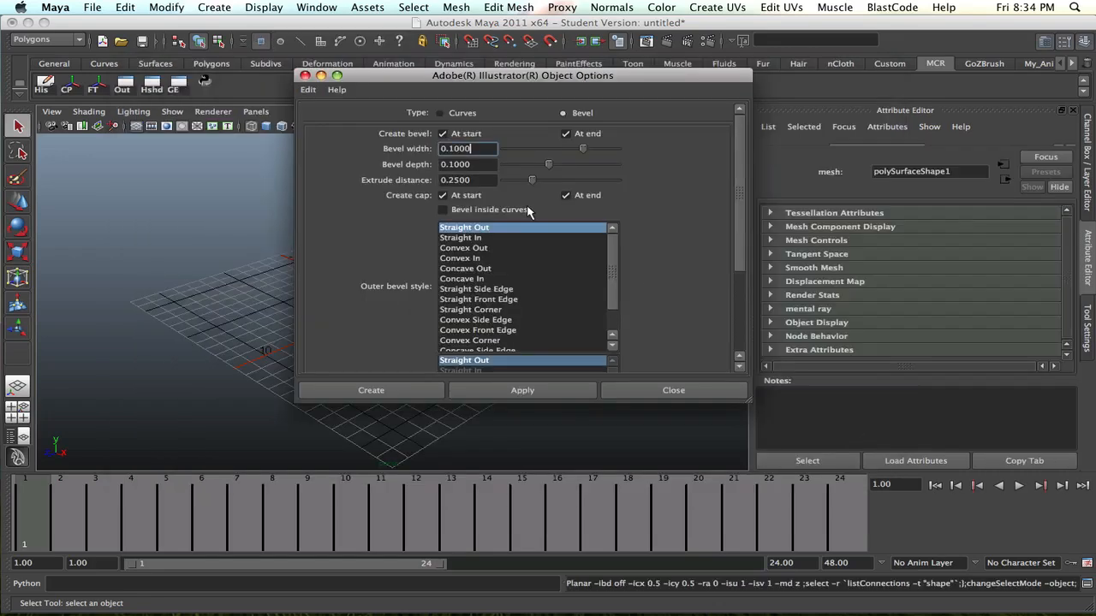
Frame the imported Wii text in the perspective view and display it shaded.
left_click_drag(591, 297, 501, 288, "alt")
key("f")
key("5")
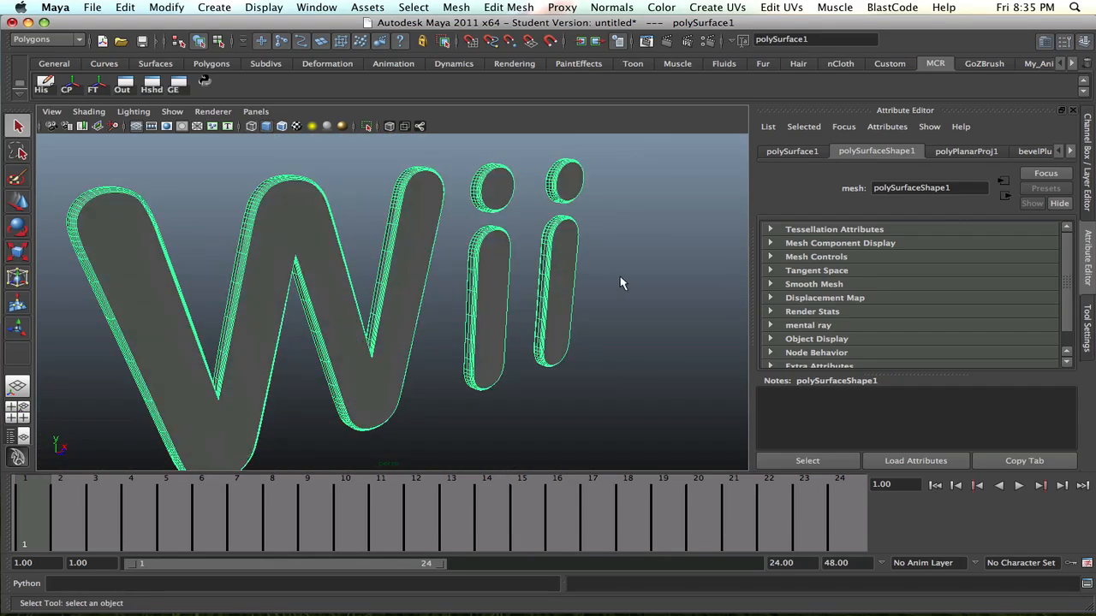
mouse_move(501, 288)
right_mouse_down("alt")
mouse_move(431, 283)
mouse_move(526, 238)
right_mouse_up("alt")
left_click_drag(526, 238, 596, 275, "alt")
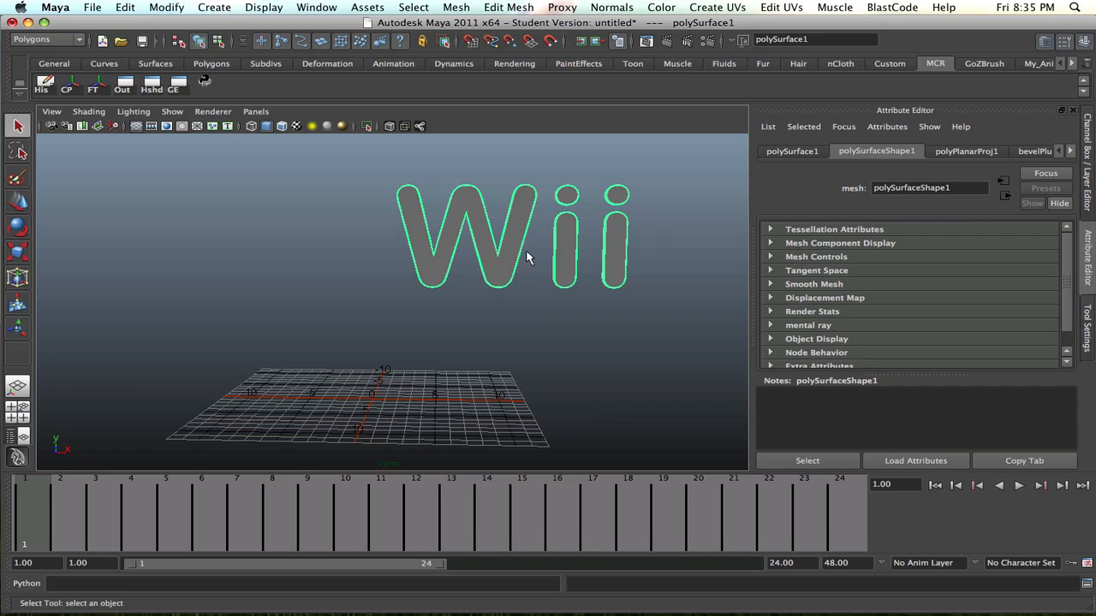
Activate the Move tool and center the pivot of the Wii text.
key("w")
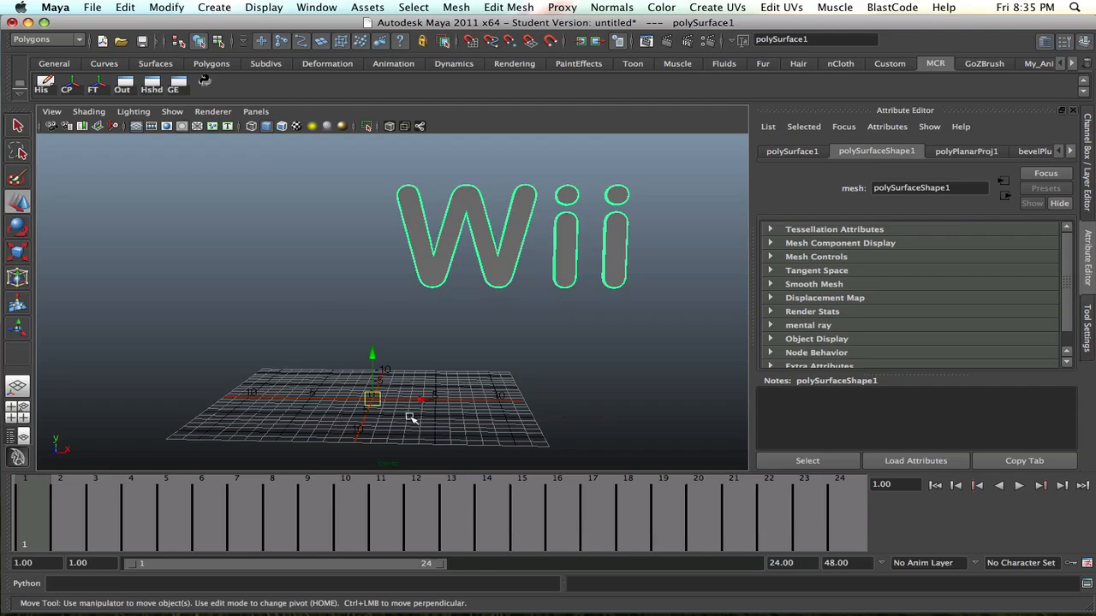
left_click_drag(436, 368, 441, 251, "alt")
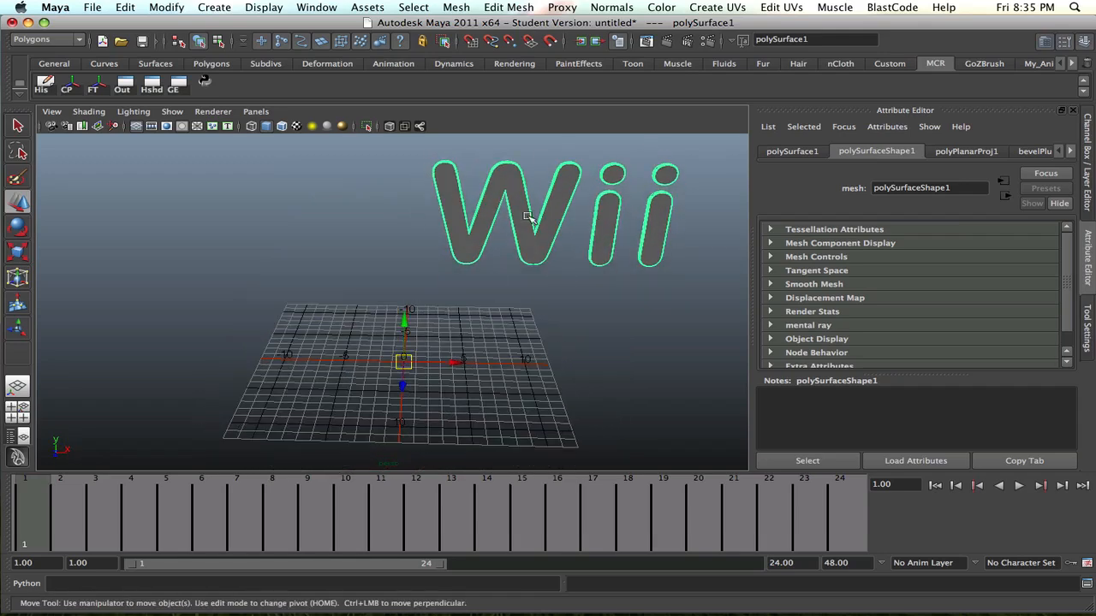
left_click(1071, 64)
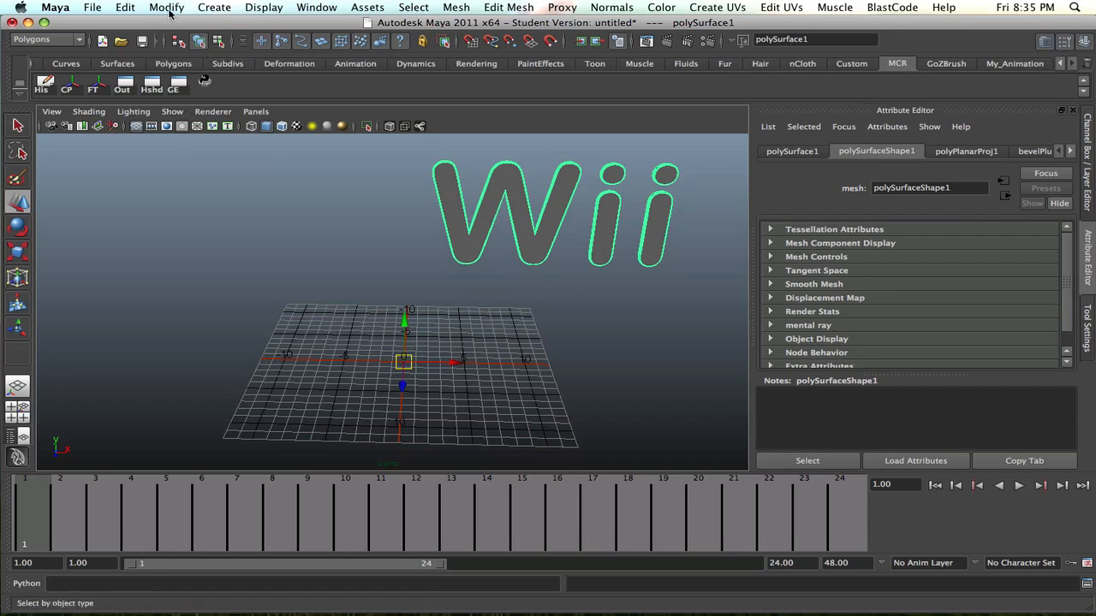
left_click(112, 5)
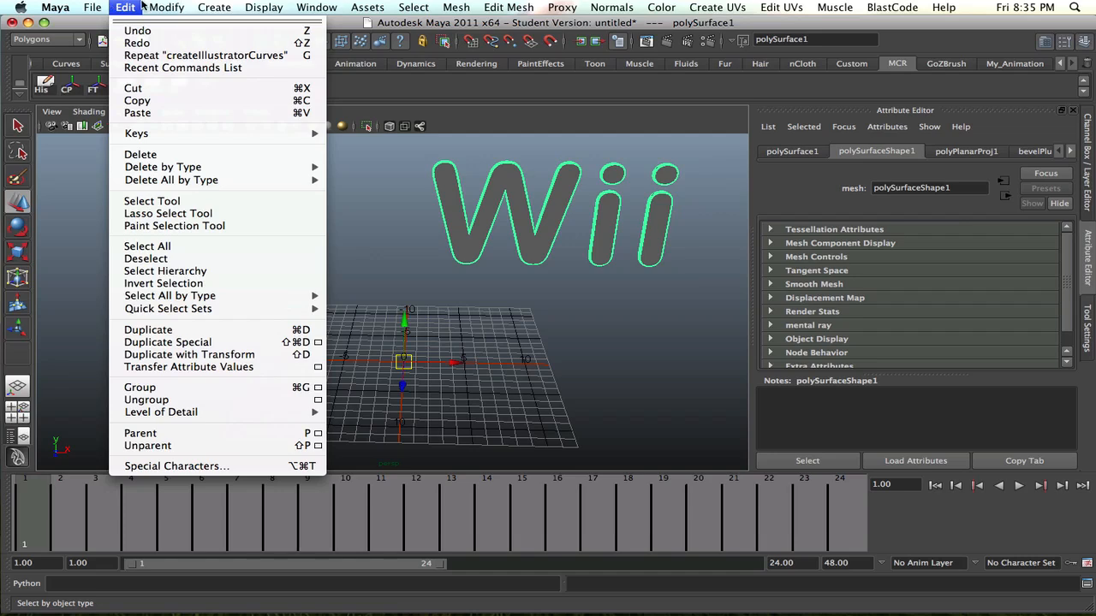
mouse_move(154, 6)
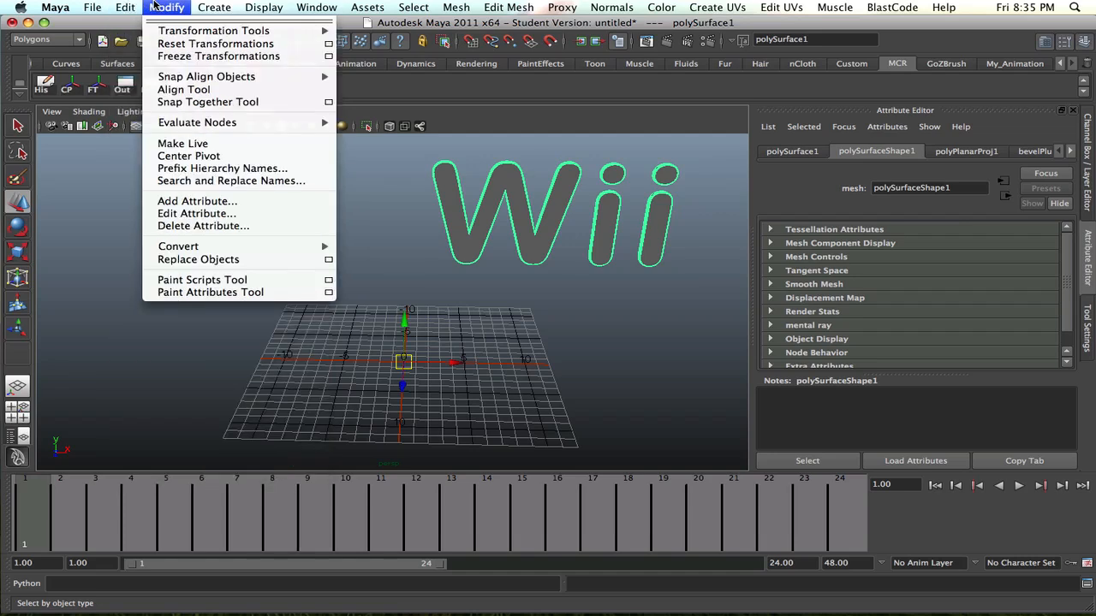
left_click(236, 157)
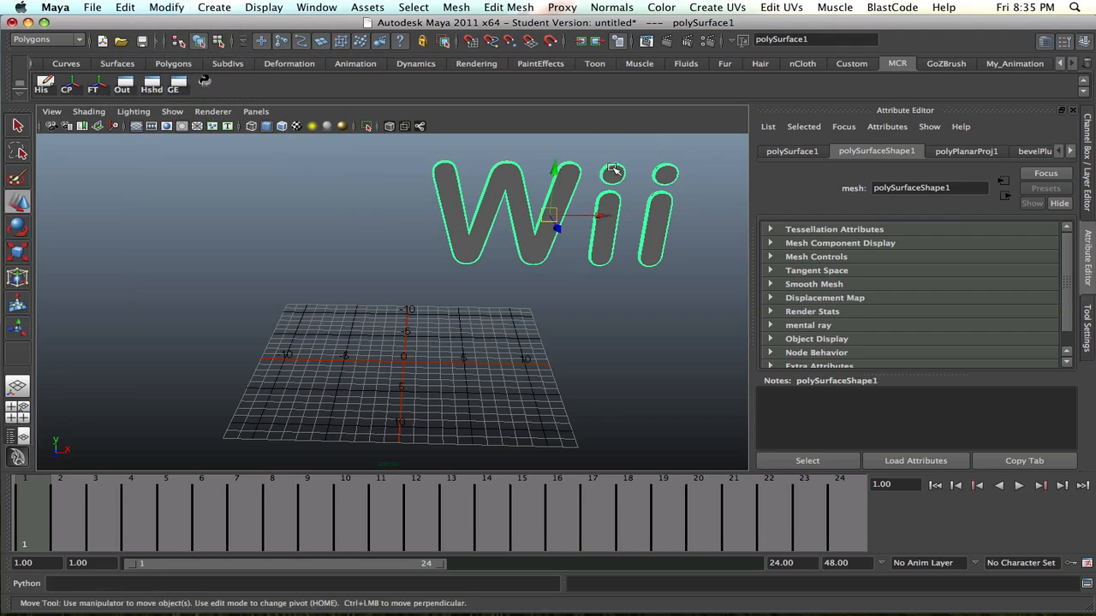
In the front view, move the Wii text down to the grid line, about -9.9 in Y, and along X towards the origin.
key("space")
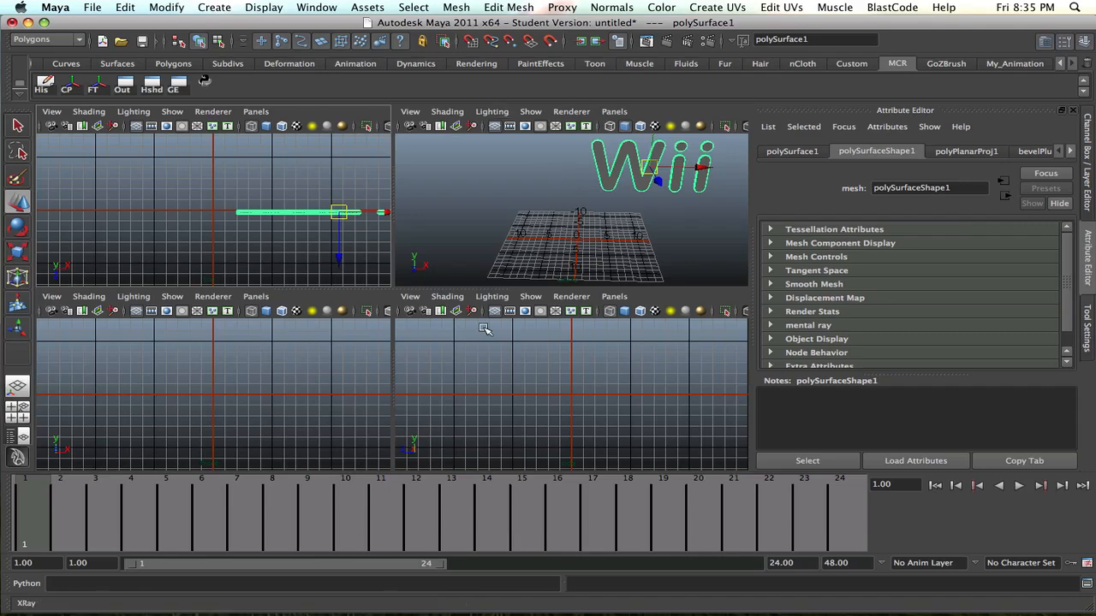
key("space")
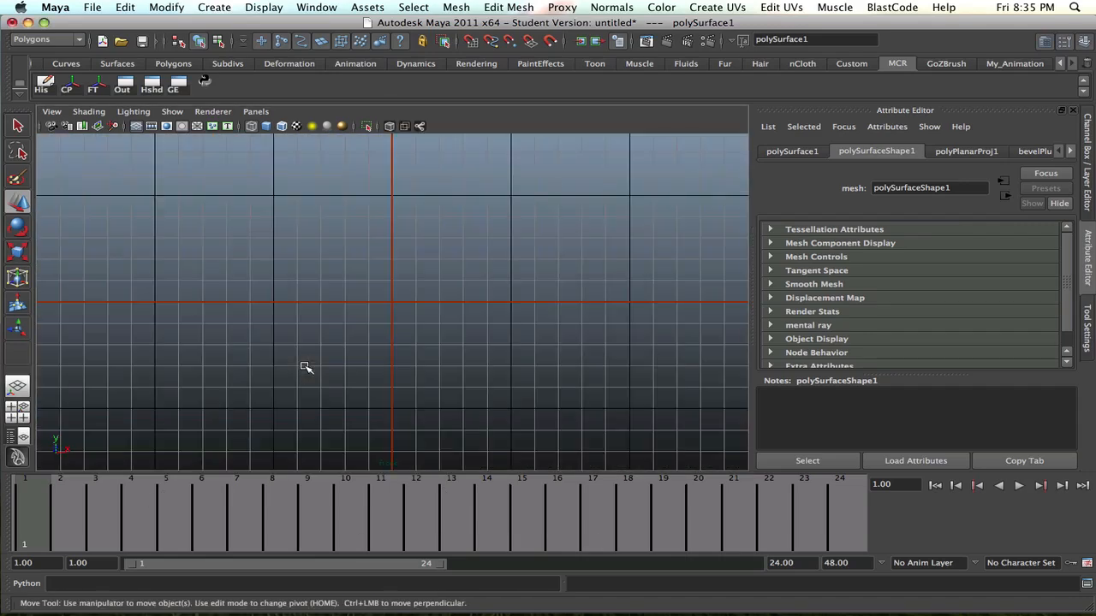
key("f")
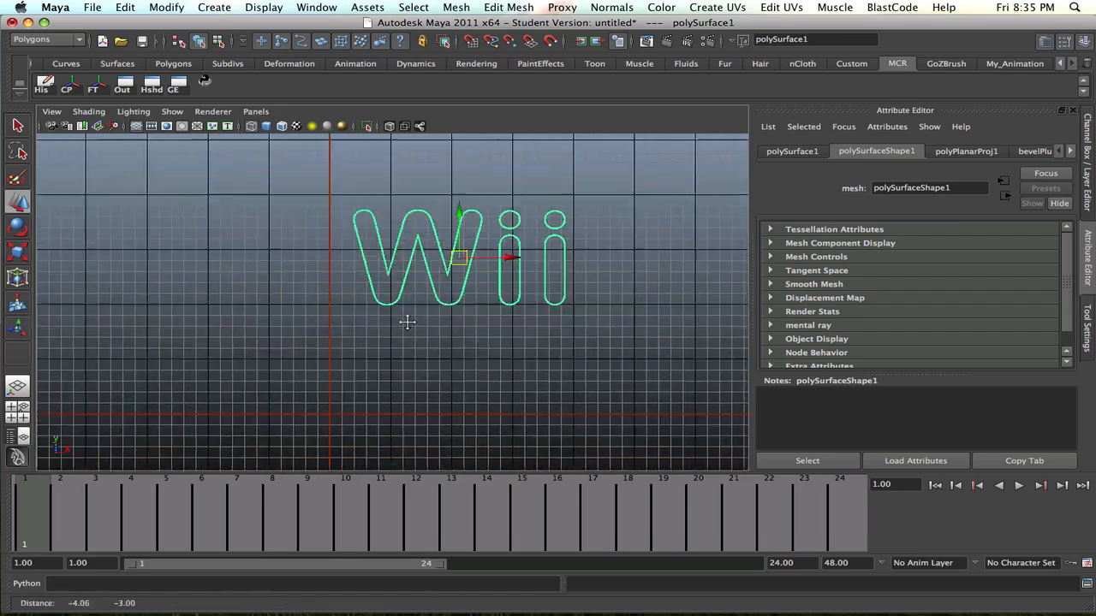
left_click_drag(505, 178, 511, 287)
left_click_drag(561, 326, 402, 333)
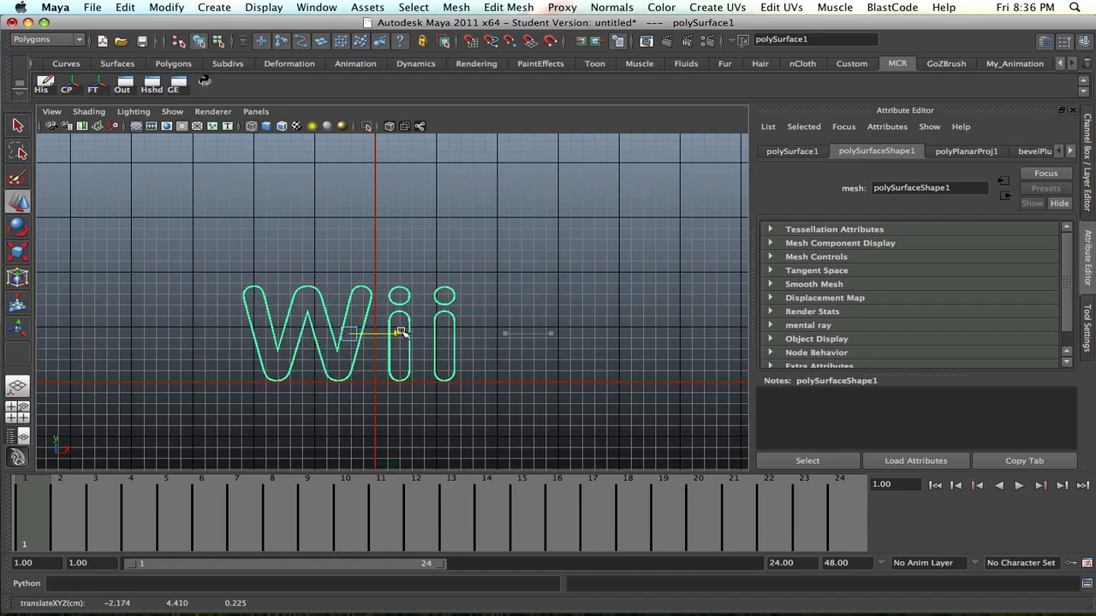
Back in the perspective view, nudge the Wii text along X to a Translate X of about -10.7.
key("space")
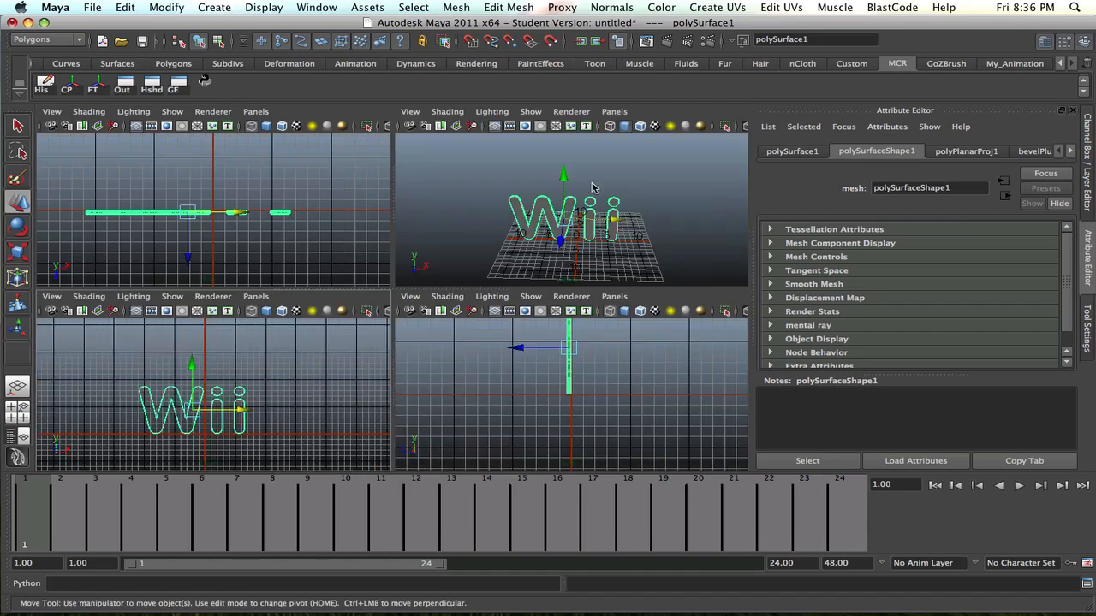
key("space")
left_click_drag(479, 257, 431, 271, "alt")
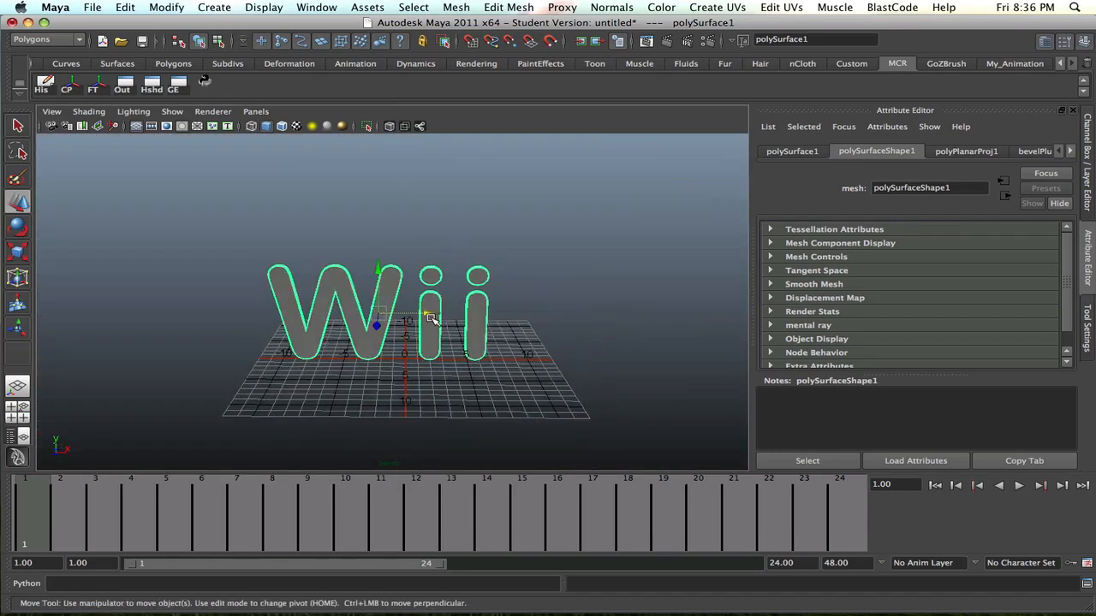
left_click_drag(430, 315, 458, 315)
mouse_move(447, 353)
left_mouse_down("alt")
mouse_move(645, 350)
mouse_move(465, 347)
left_mouse_up("alt")
left_click_drag(531, 344, 651, 341, "alt")
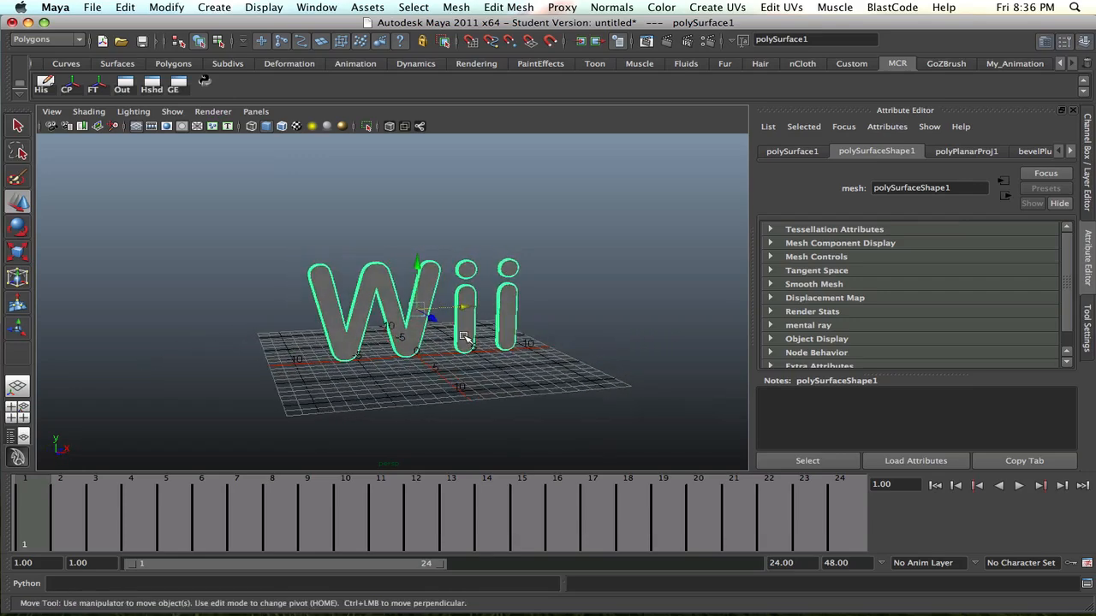
Close the Attribute Editor and Tool Settings so that the Channel Box / Layer Editor is shown.
right_click_drag(465, 335, 673, 334, "alt")
middle_click_drag(650, 334, 593, 321, "alt")
left_click_drag(575, 327, 470, 304, "alt")
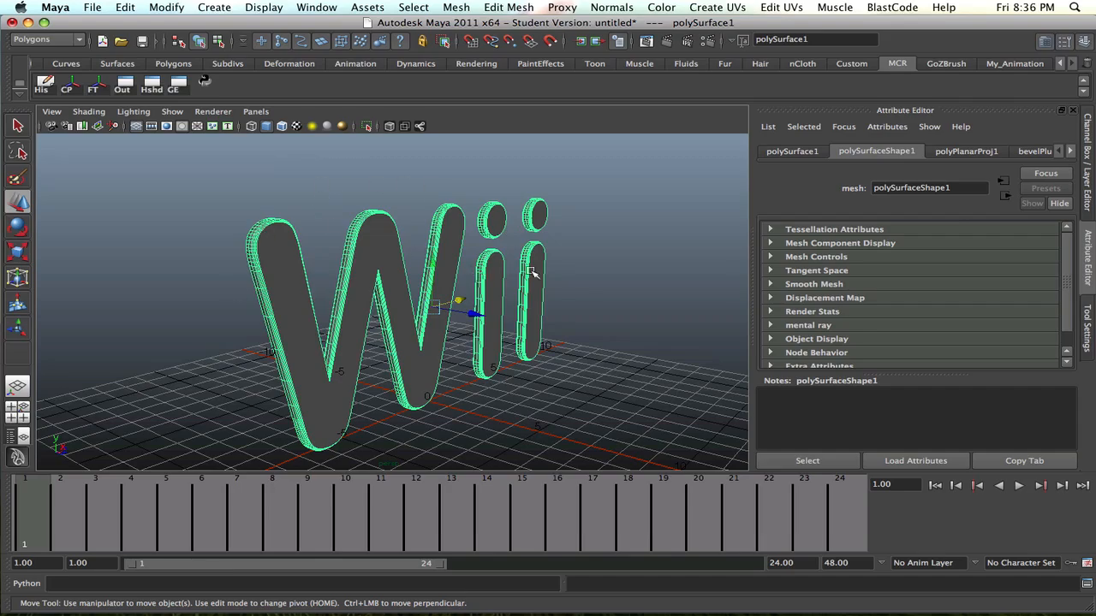
left_click_drag(530, 272, 385, 265, "alt")
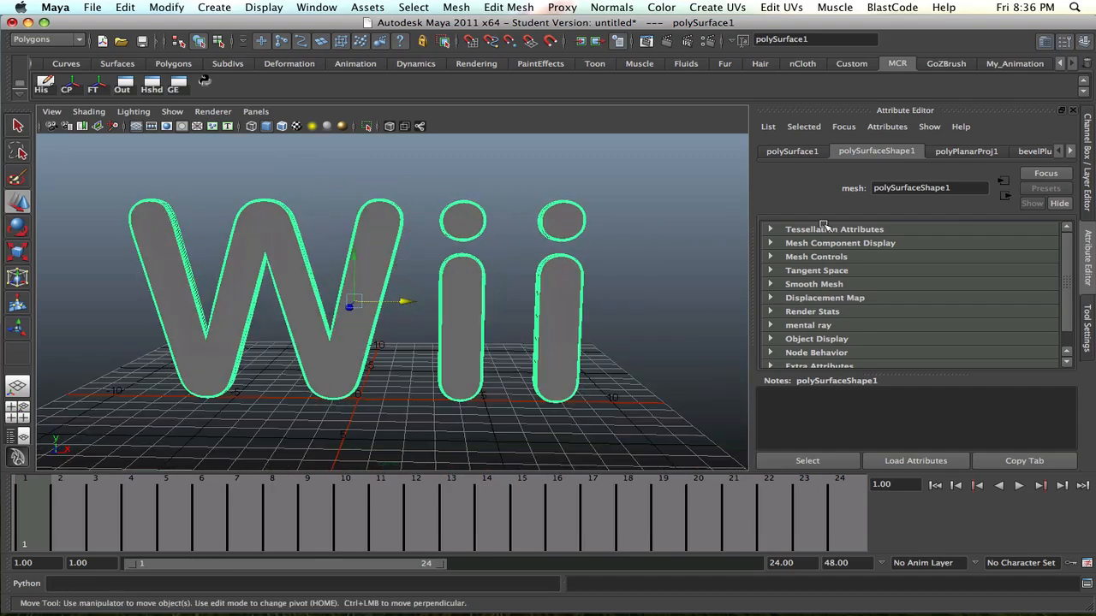
left_click_drag(558, 221, 599, 220, "alt")
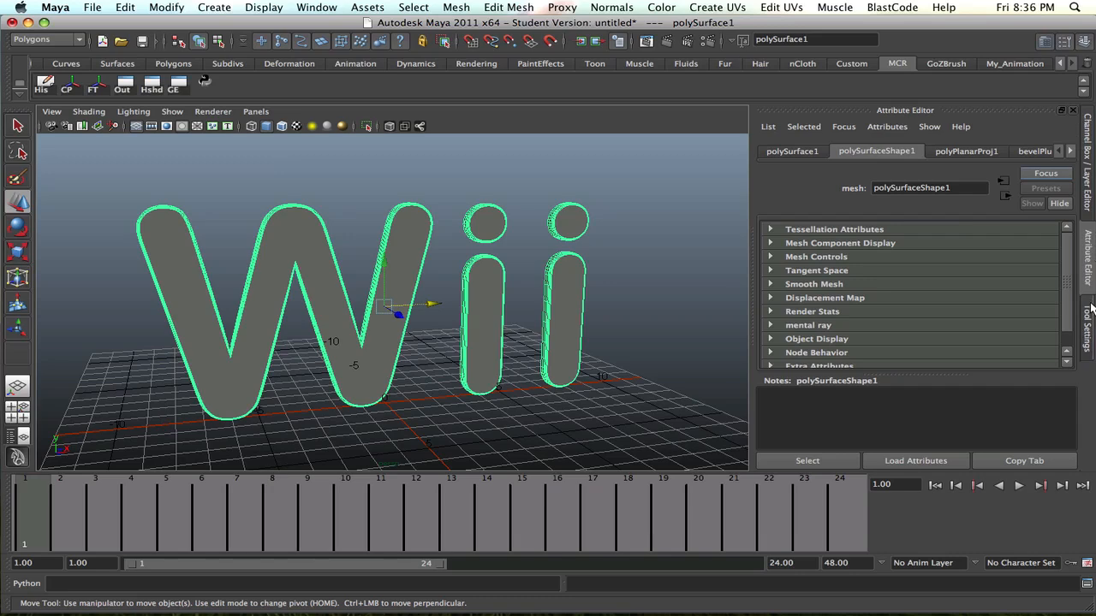
left_click(1072, 111)
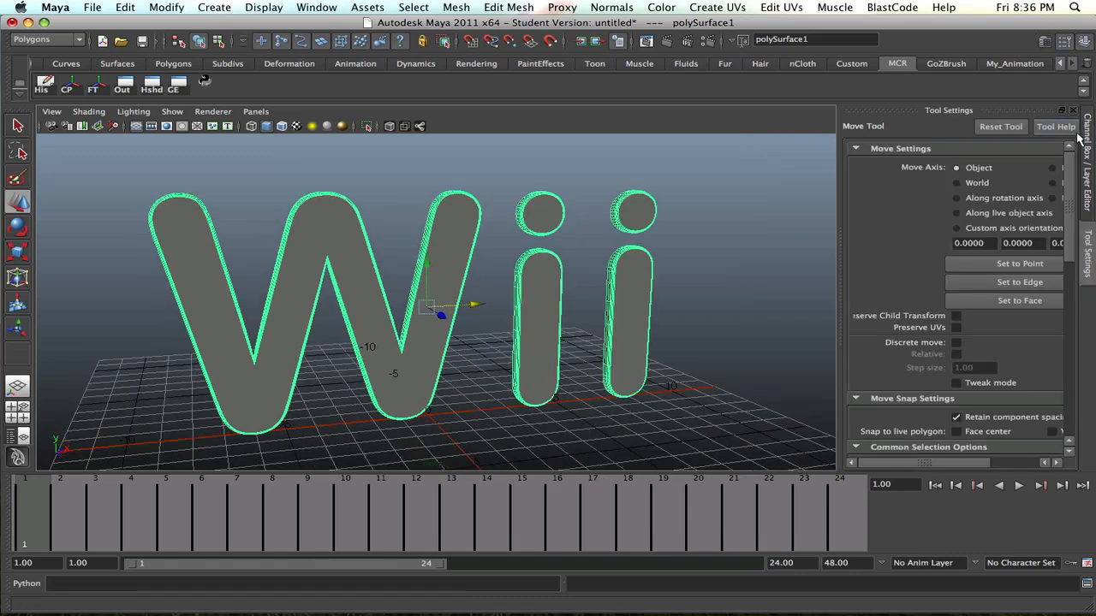
left_click(1073, 111)
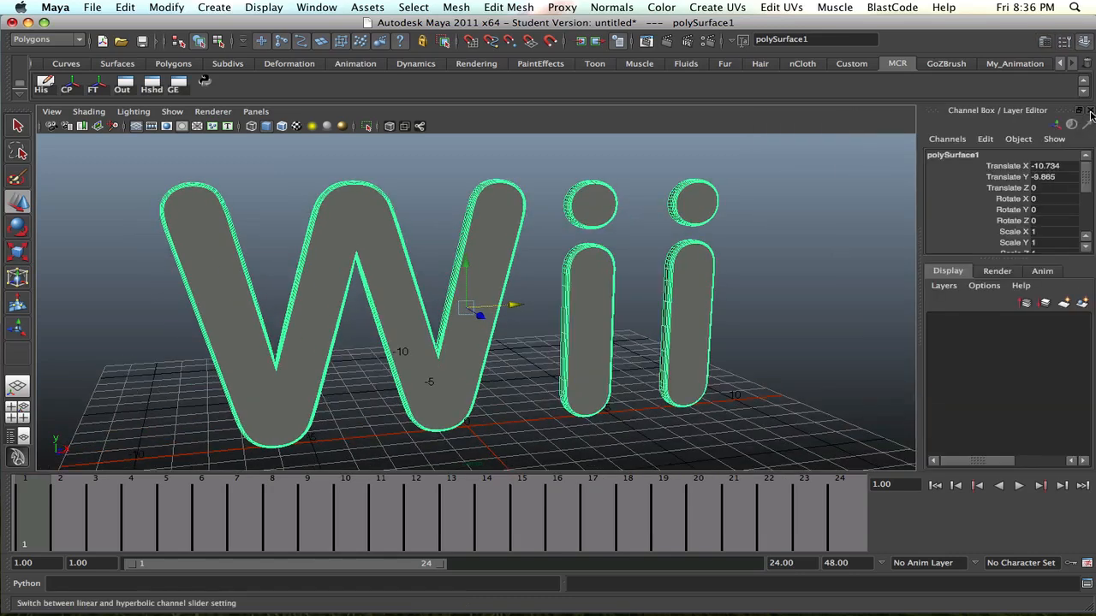
Expand the bevelPlus1 input of the Wii text in the Channel Box.
scroll(979, 232, "down", 5)
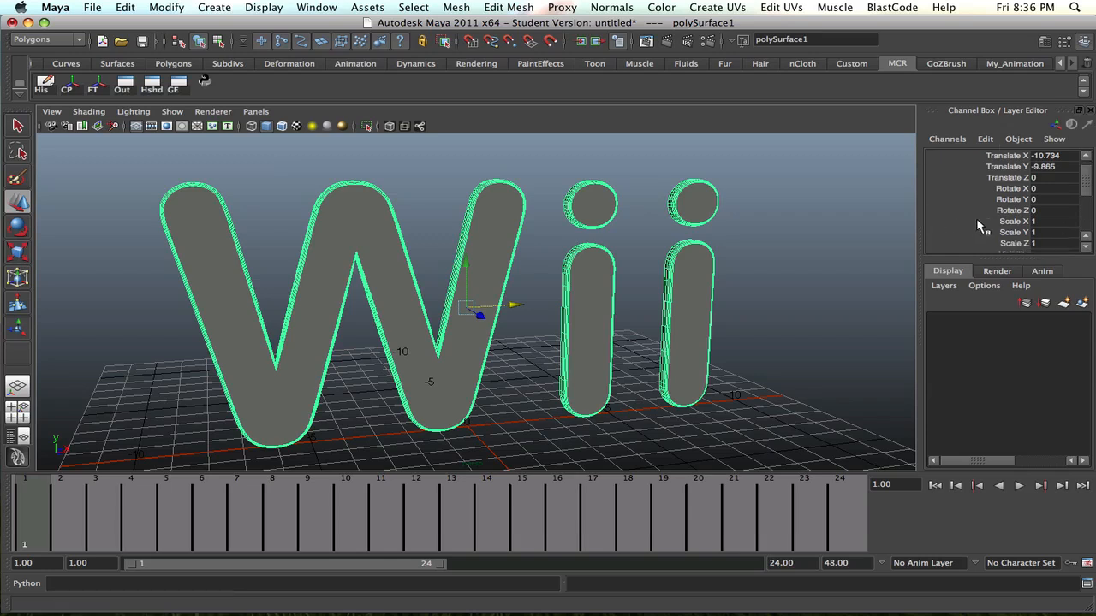
scroll(1040, 201, "down", 1)
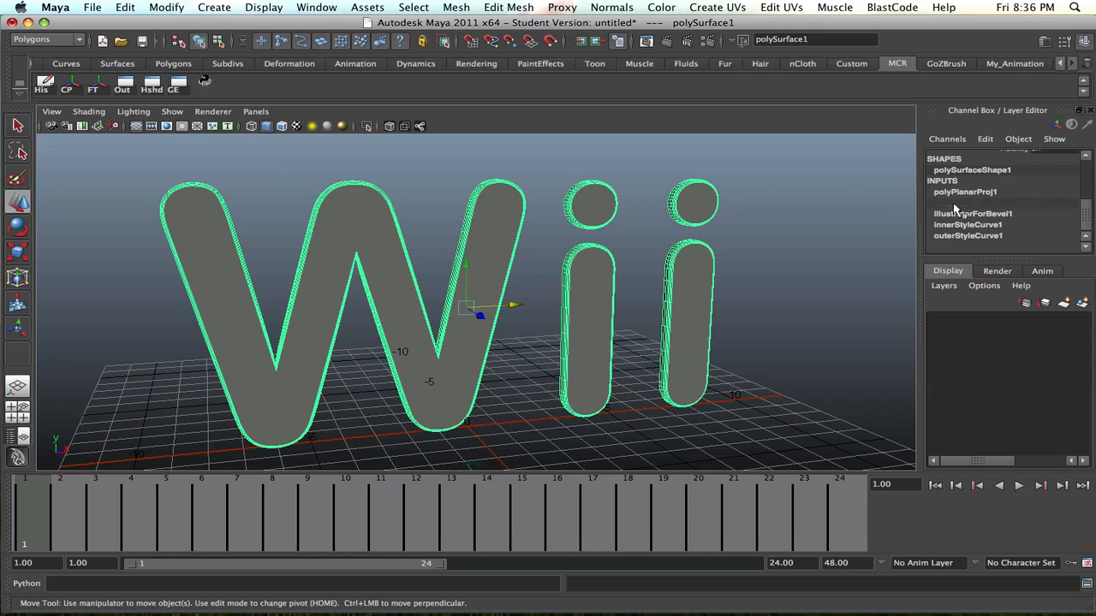
left_click(952, 203)
left_click_drag(781, 218, 739, 215, "alt")
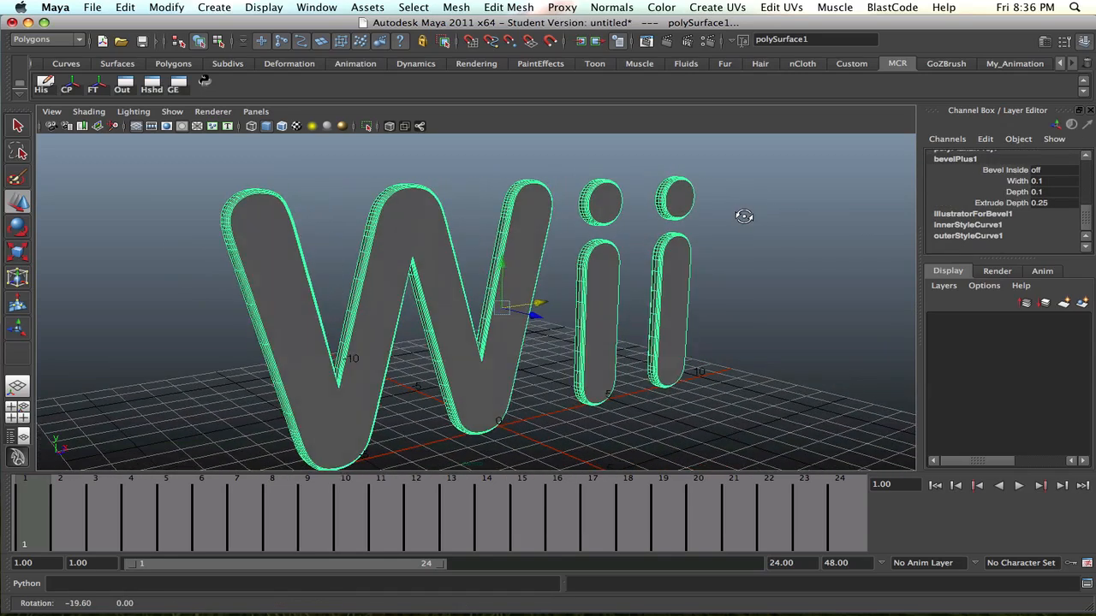
Try out a different bevel Depth on the Wii text and undo the change.
left_click(1022, 192)
middle_click_drag(775, 200, 737, 204)
left_click(1005, 203)
key("z")
left_click(945, 191)
key("z")
Set the Wii text's bevel Extrude Depth to 0.65 and its Depth to 0.4.
left_click(952, 204)
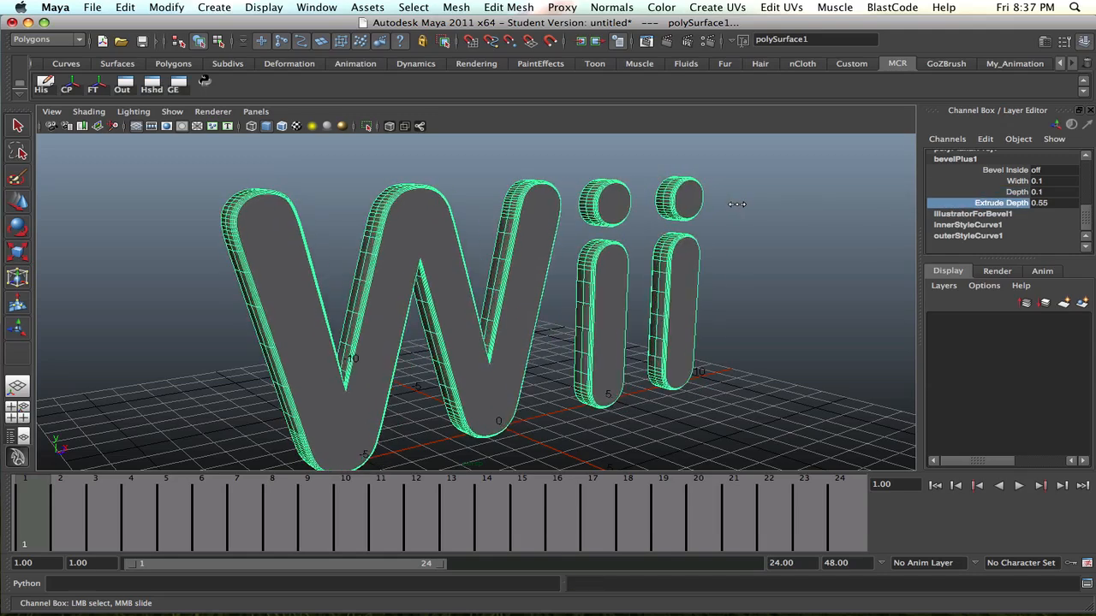
left_click(945, 191)
middle_click_drag(847, 198, 842, 198)
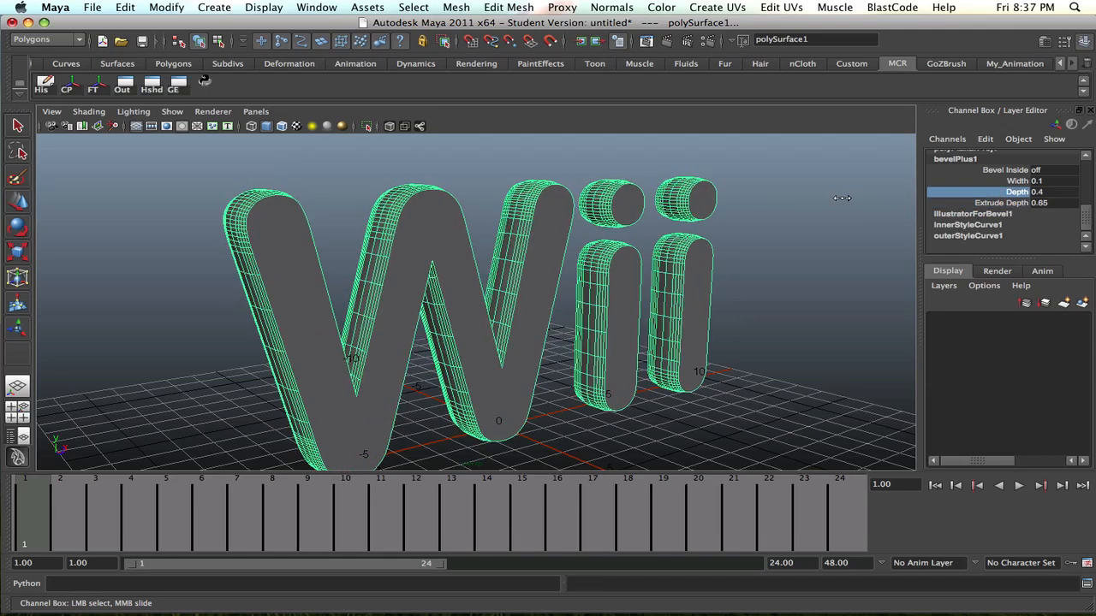
left_click_drag(719, 200, 751, 199, "alt")
right_click_drag(600, 208, 700, 205, "alt")
middle_click_drag(589, 215, 600, 217, "alt")
right_click_drag(676, 240, 622, 245, "alt")
left_click_drag(622, 245, 462, 243, "alt")
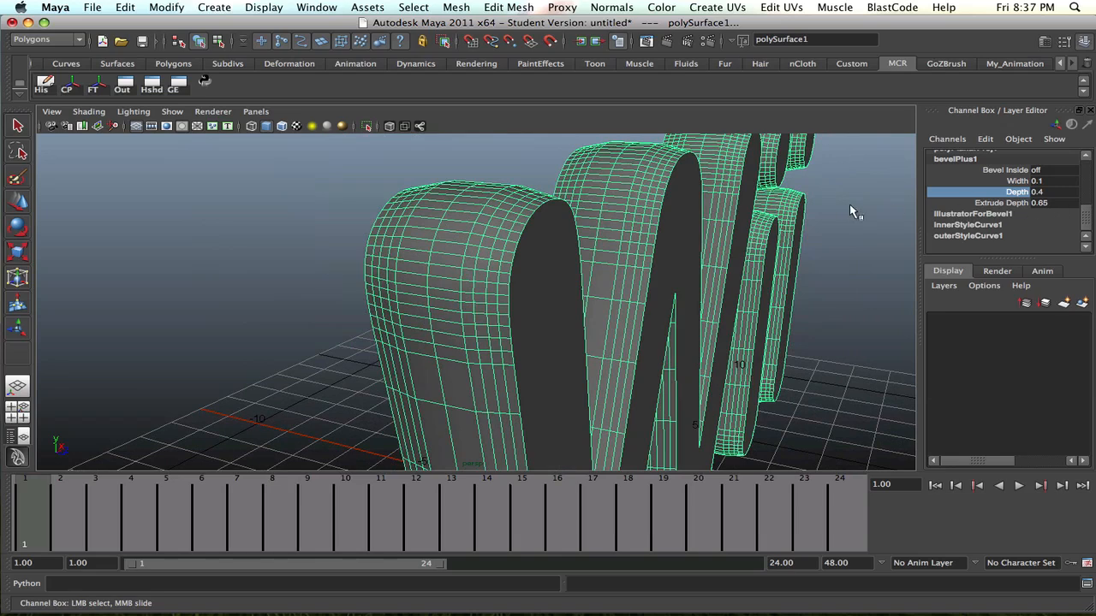
Set the Wii text's bevel Depth to 0.3 and its Extrude Depth to 0.45.
middle_click_drag(844, 205, 741, 216)
left_click(993, 203)
left_click_drag(741, 215, 707, 228, "alt")
right_click_drag(849, 243, 763, 243, "alt")
middle_click_drag(825, 286, 792, 250, "alt")
right_click_drag(793, 250, 752, 255, "alt")
left_click_drag(752, 255, 712, 250, "alt")
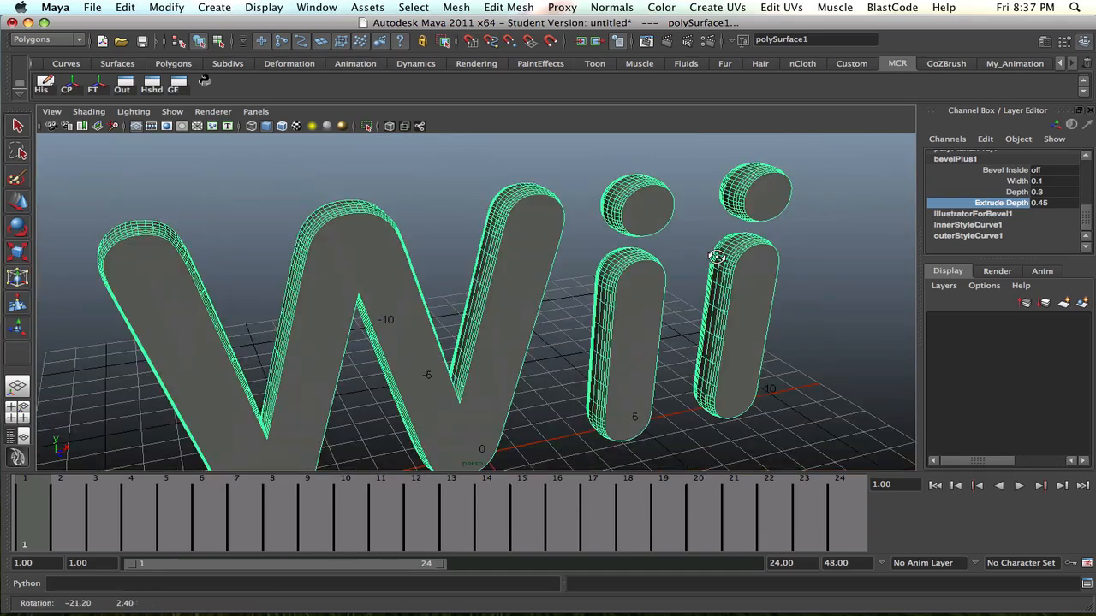
Set the bevel Width of the Wii text to 0.2.
left_click(1010, 181)
middle_click_drag(870, 208, 870, 208)
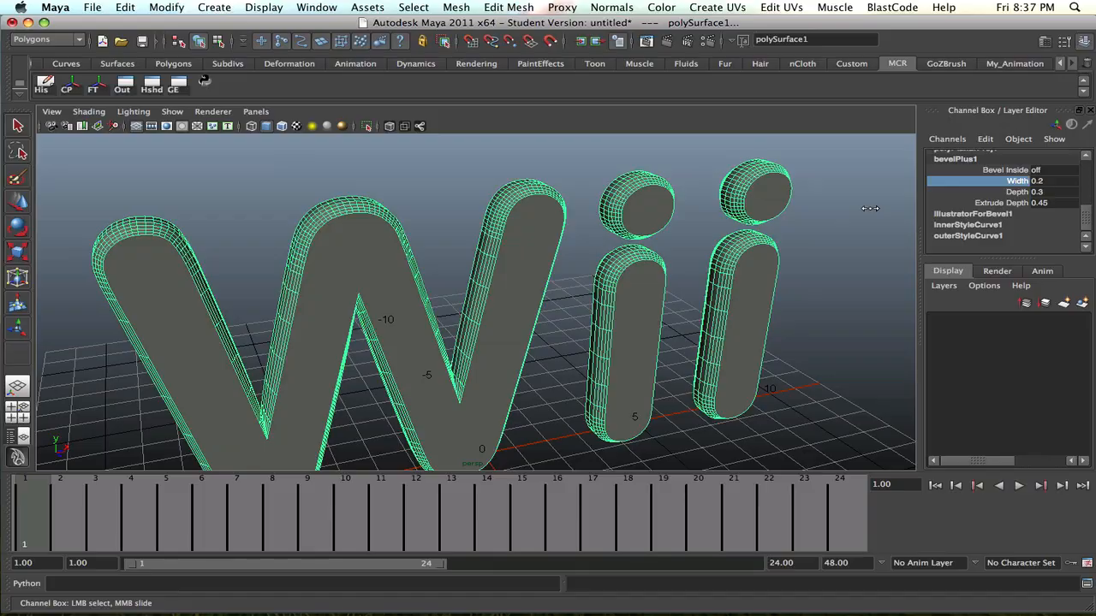
left_click_drag(870, 208, 721, 208, "alt")
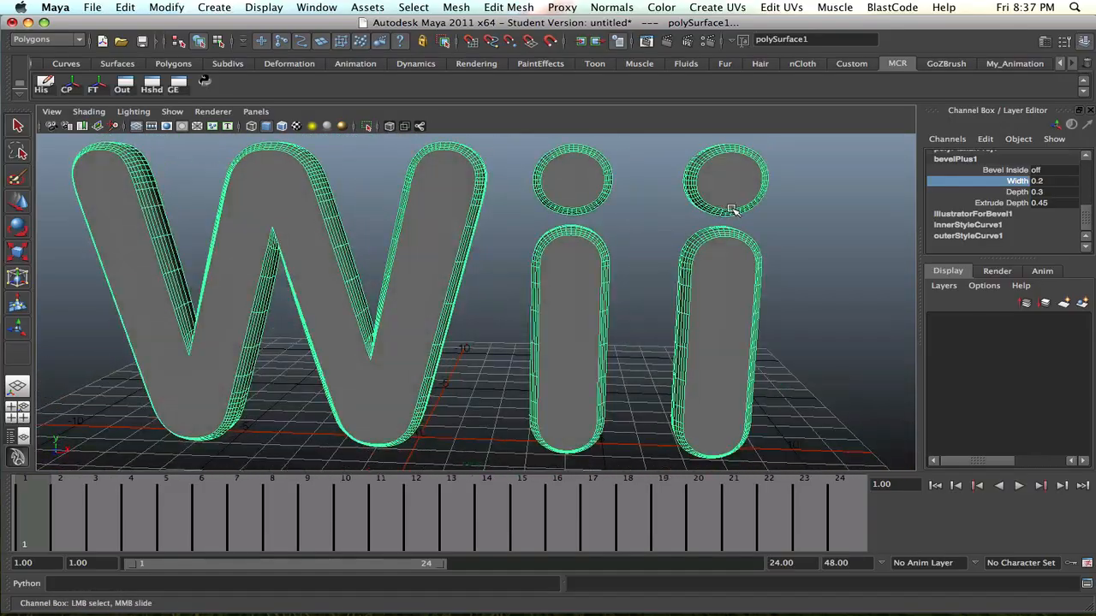
Examine the bevelled Wii text from several angles and distances.
key("f")
left_click_drag(560, 337, 577, 296, "alt")
scroll(575, 330, "down", 6)
left_click_drag(494, 225, 528, 248, "alt")
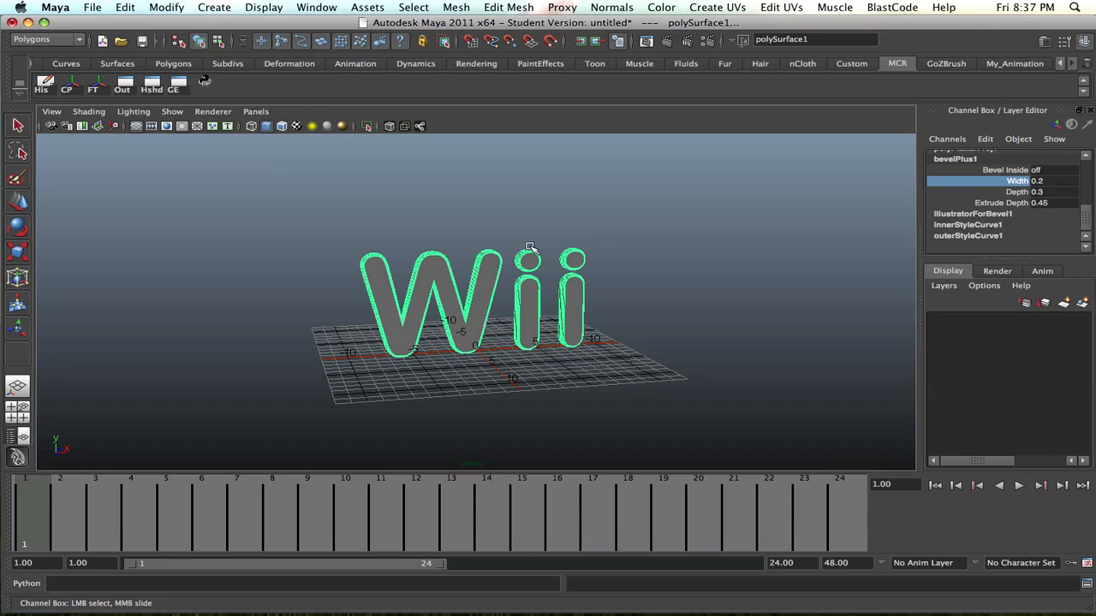
left_click_drag(660, 328, 630, 328, "alt")
left_click_drag(447, 331, 521, 328, "alt")
right_click_drag(522, 328, 712, 328, "alt")
left_click_drag(712, 328, 605, 328, "alt")
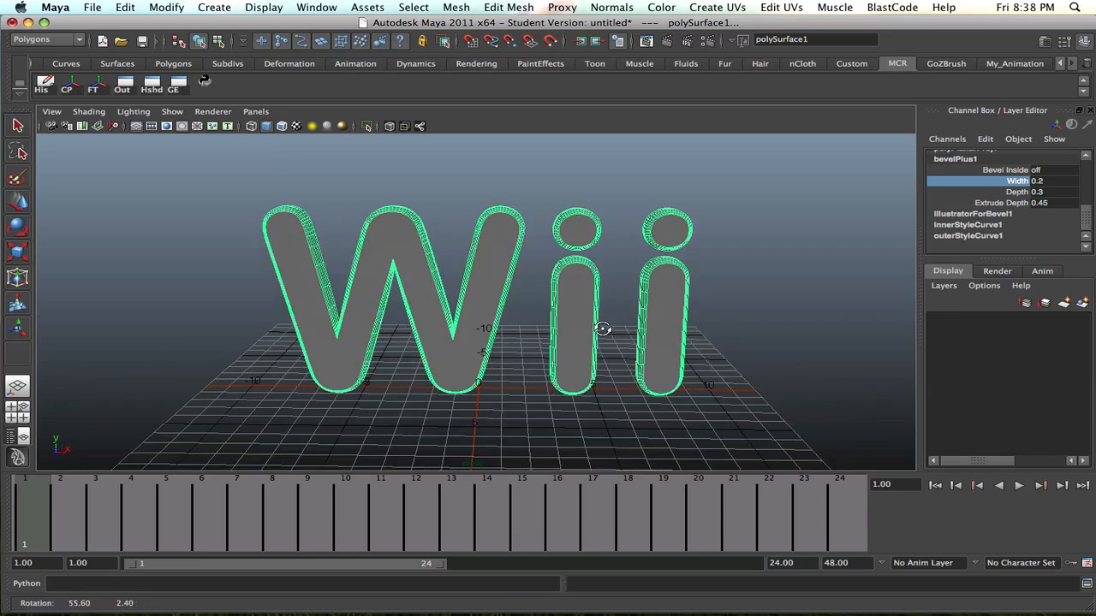
key("w")
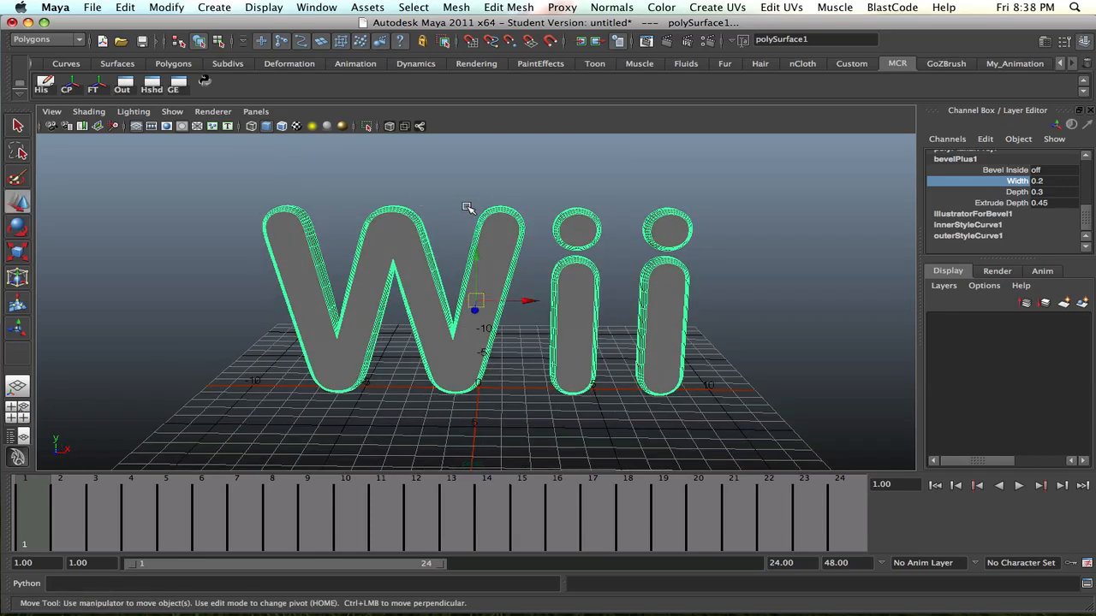
left_click_drag(542, 160, 591, 171, "alt")
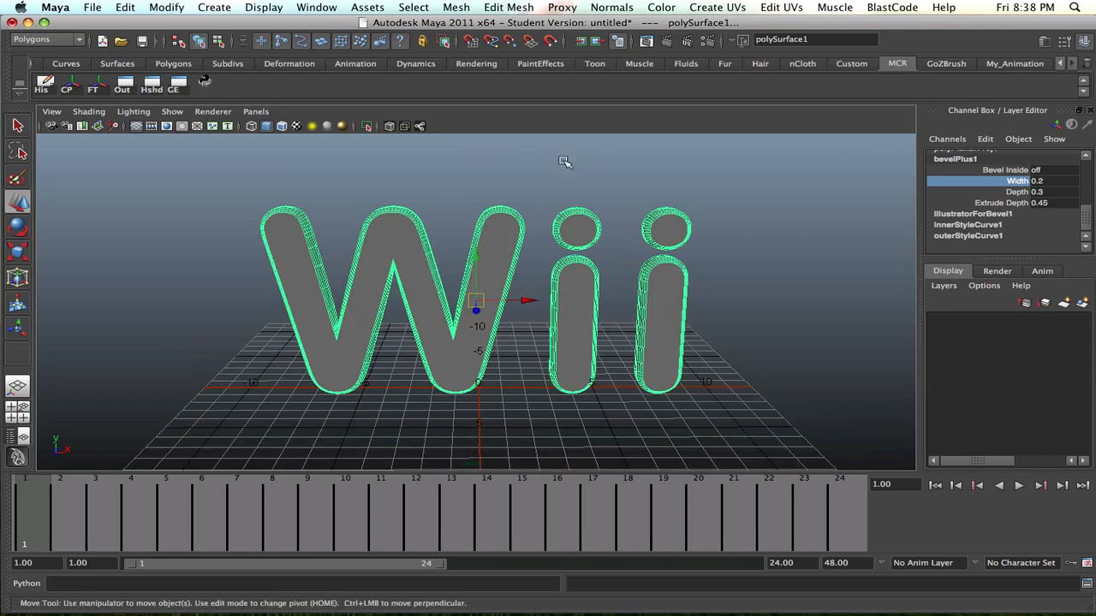
Apply a nonlinear Bend deformer to the whole, unseparated Wii text.
left_click(39, 39)
left_click(43, 60)
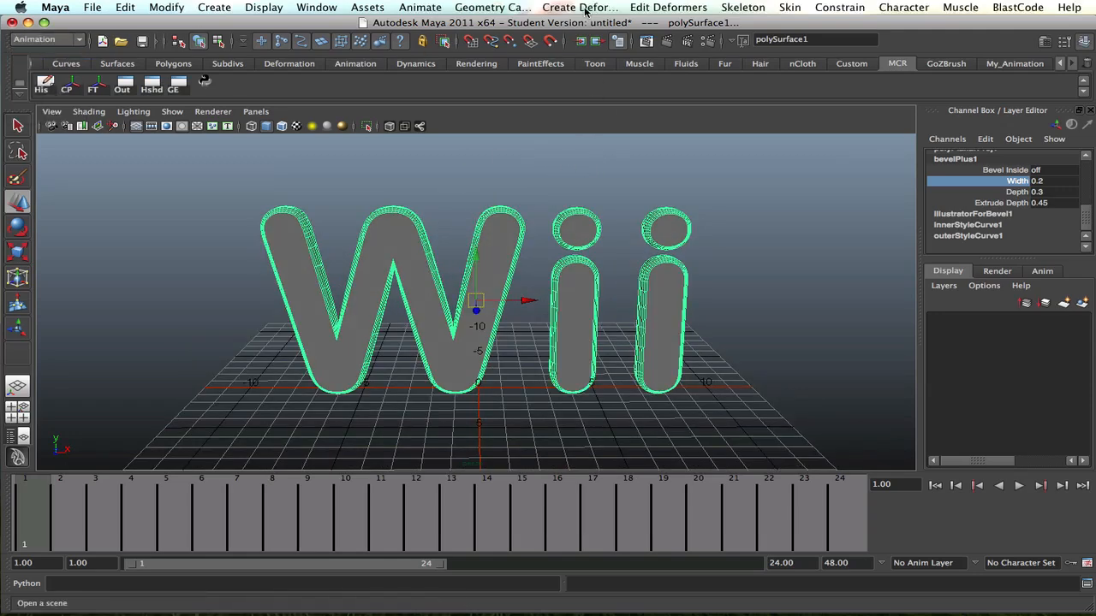
left_click(585, 9)
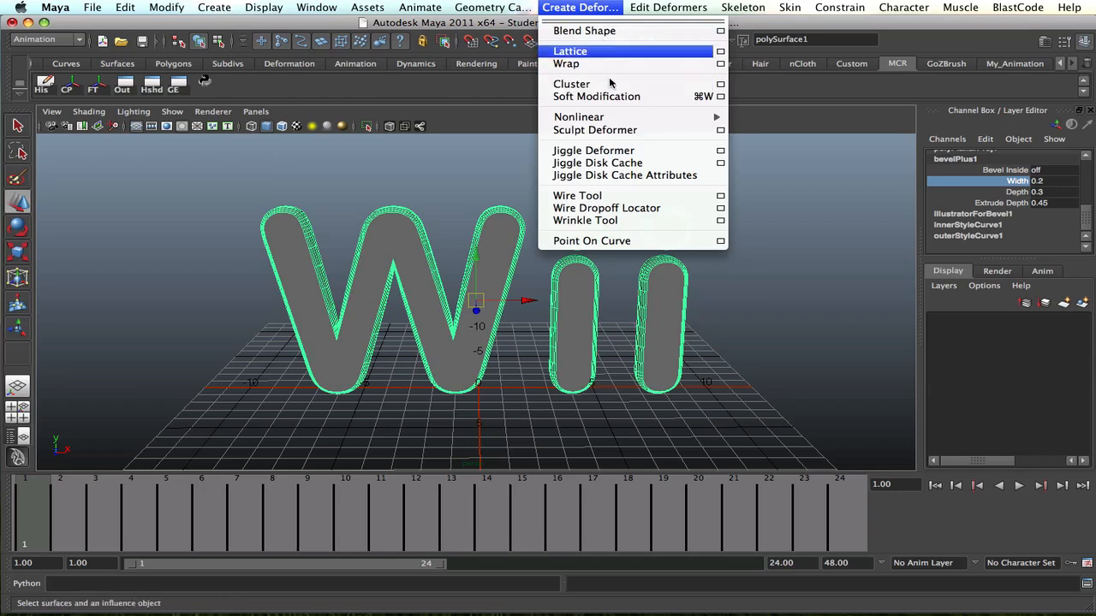
mouse_move(618, 119)
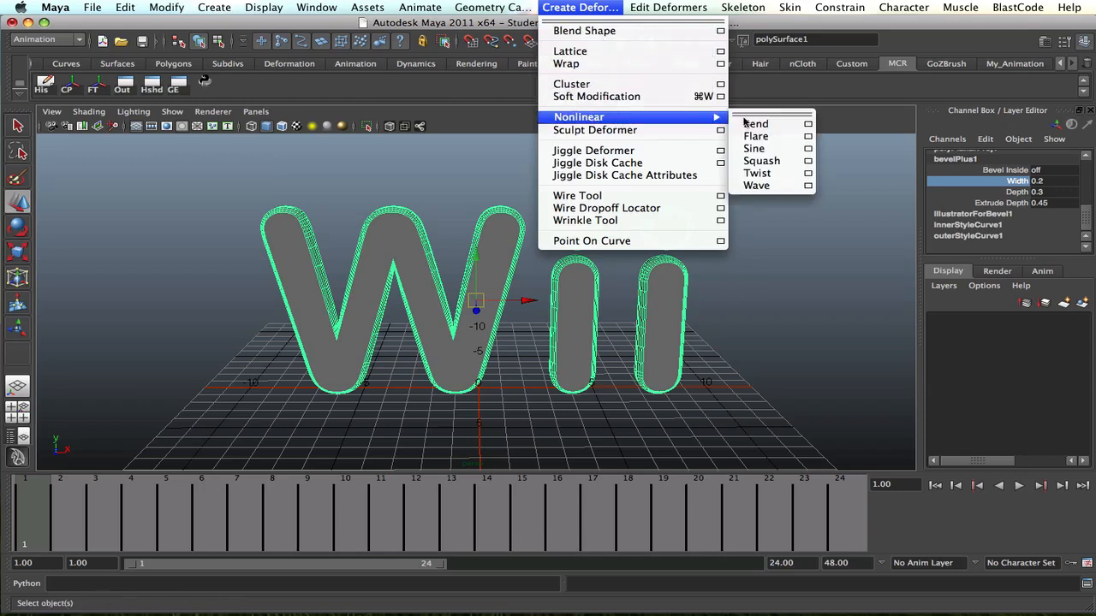
left_click(812, 101)
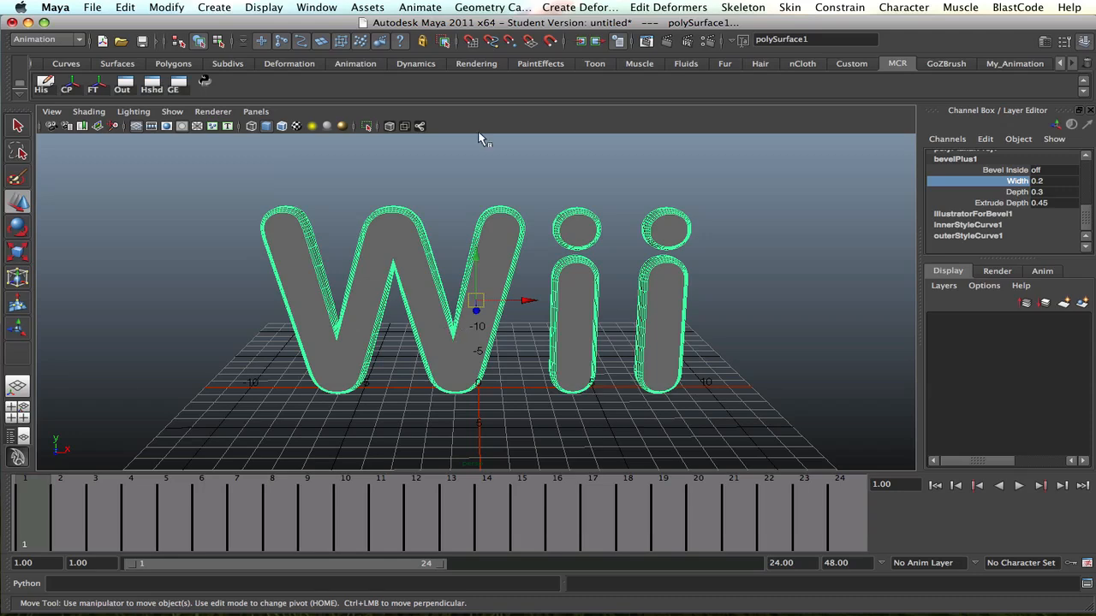
left_click(580, 7)
mouse_move(599, 117)
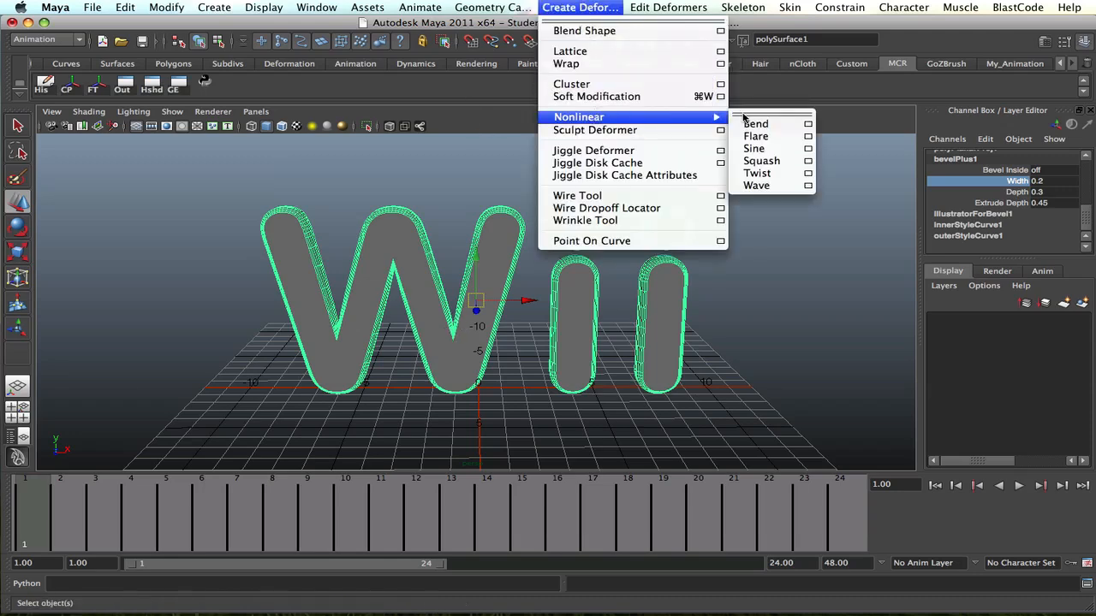
left_click(788, 125)
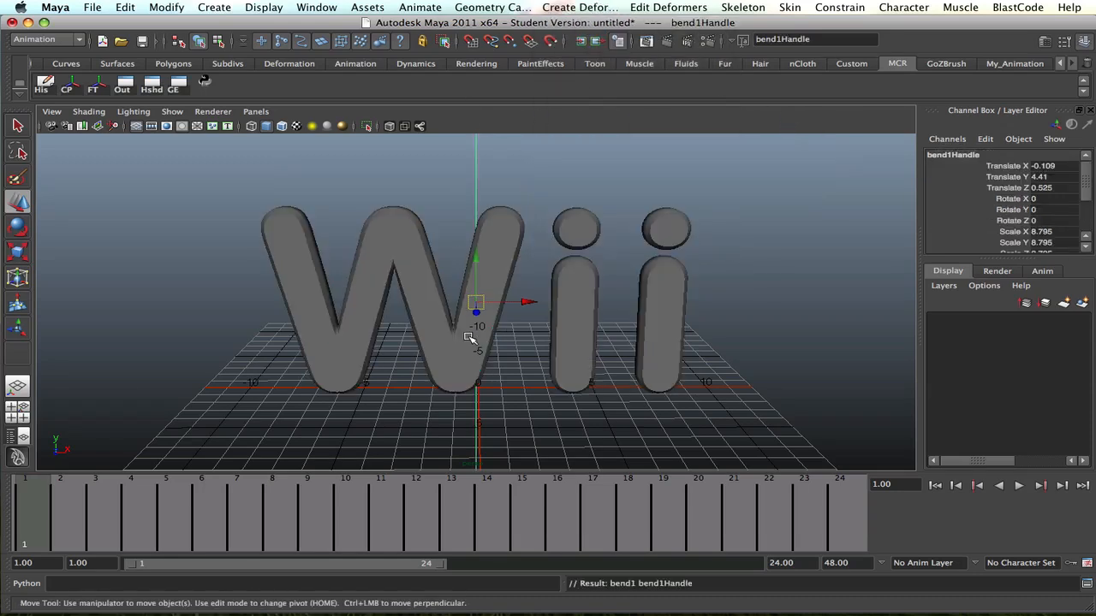
Try a Curvature of 0.5 on the bend deformer and inspect how it bends the whole Wii text.
left_click_drag(472, 338, 596, 325, "alt")
right_click_drag(596, 325, 554, 334, "alt")
left_click_drag(555, 334, 483, 324, "alt")
left_click_drag(1086, 178, 1086, 214)
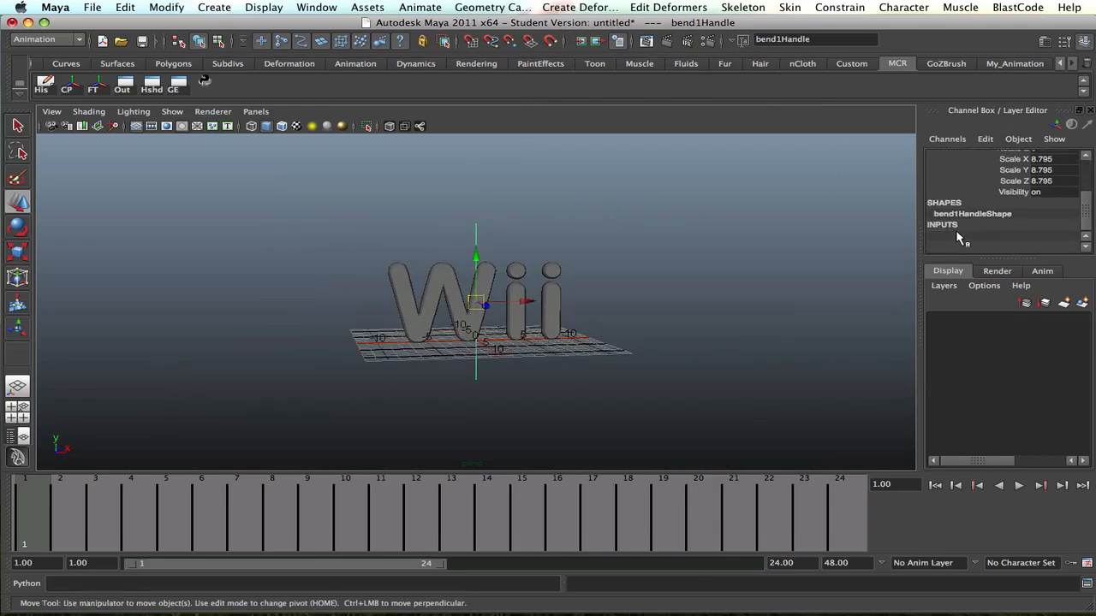
left_click(947, 235)
left_click_drag(898, 226, 589, 241, "alt")
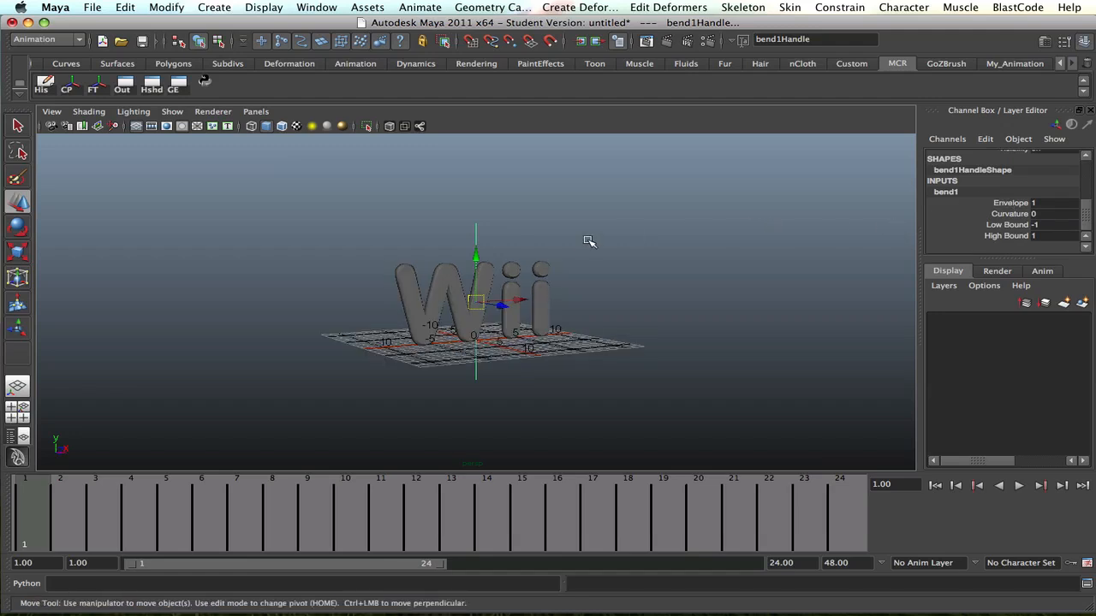
left_click(1010, 215)
middle_click_drag(698, 216, 704, 216)
left_click_drag(700, 221, 619, 247, "alt")
mouse_move(619, 247)
right_mouse_down("alt")
mouse_move(827, 245)
mouse_move(607, 240)
right_mouse_up("alt")
left_click_drag(607, 240, 692, 254, "alt")
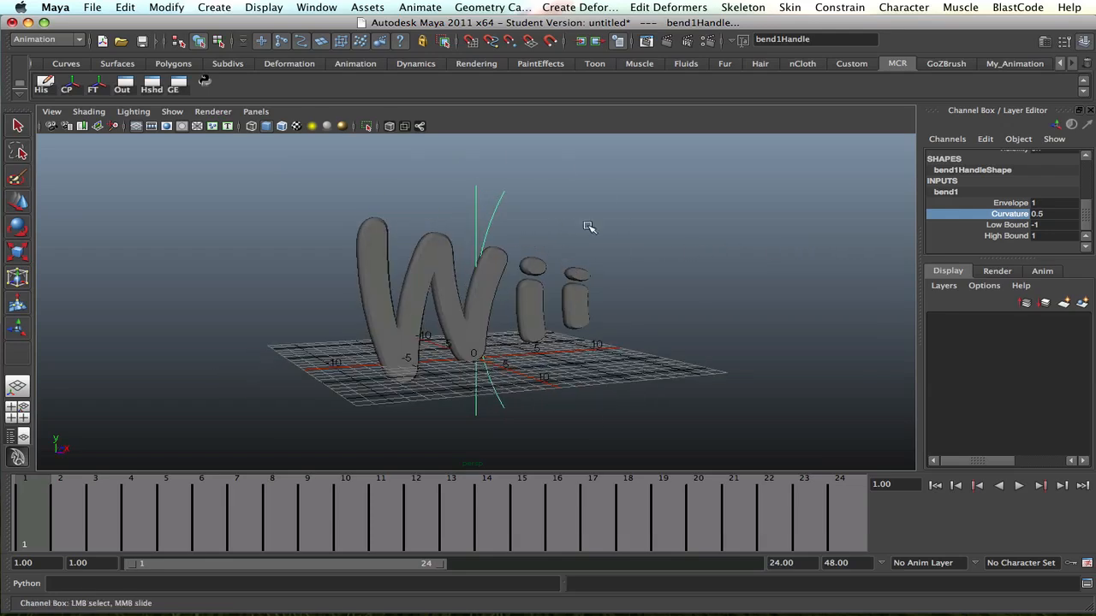
left_click_drag(694, 338, 624, 308, "alt")
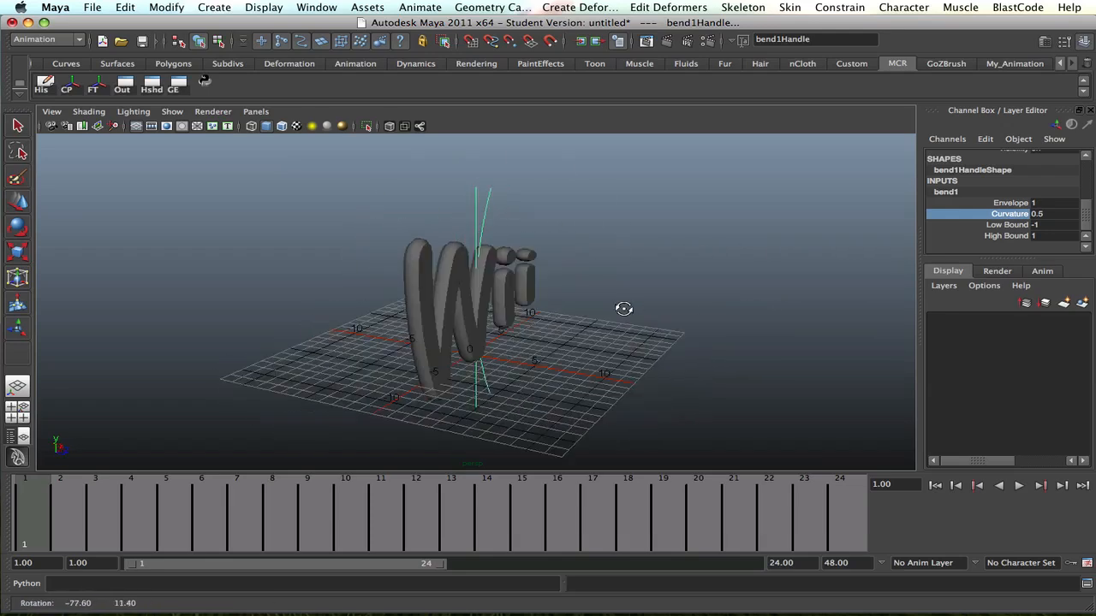
Undo the curvature change and the Bend deformer on the whole Wii text.
key("ctrl+z")
key("ctrl+z")
key("ctrl+z")
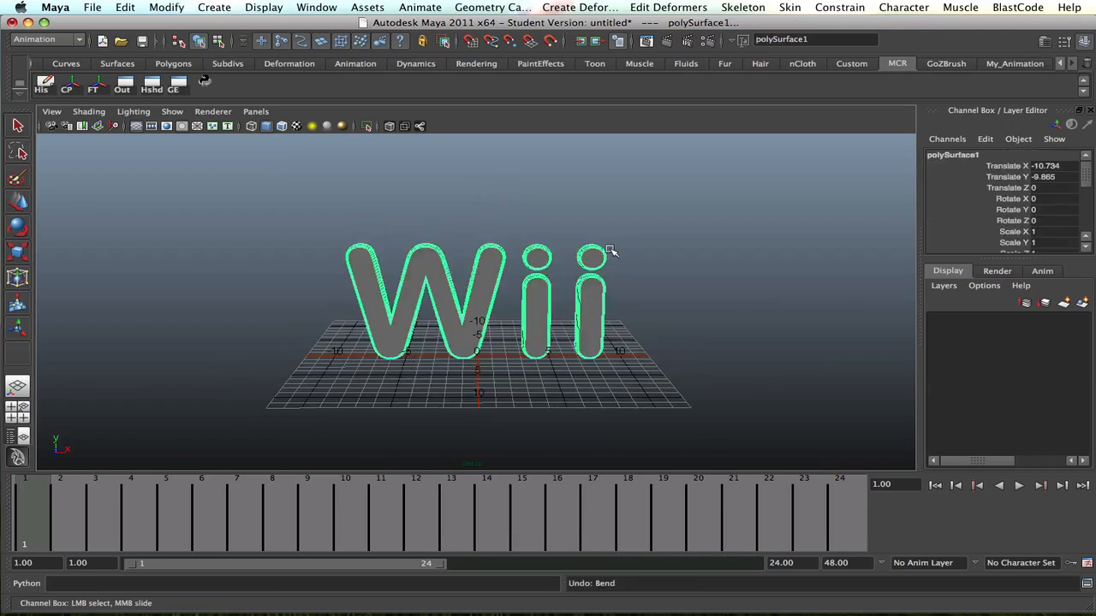
Separate the Wii text mesh into individual polygon objects.
left_click(58, 38)
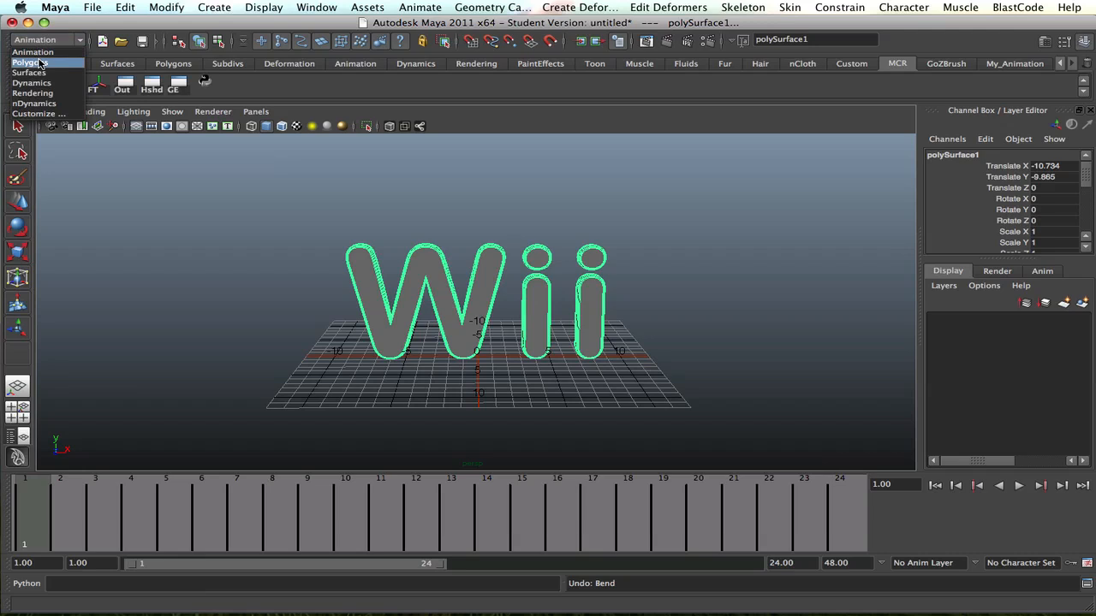
left_click(31, 63)
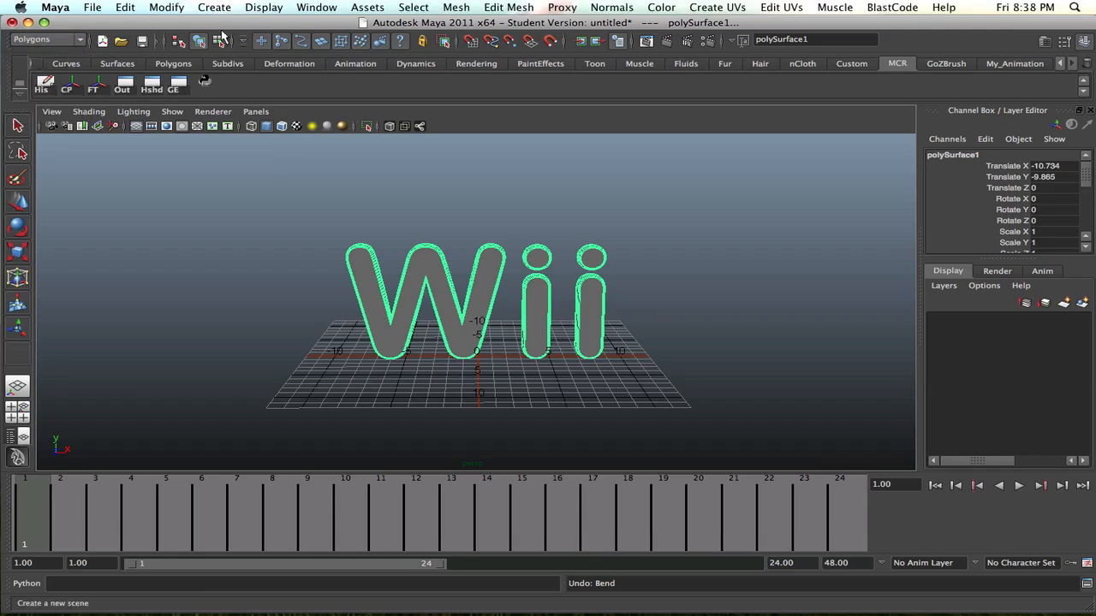
left_click(463, 7)
left_click(475, 37)
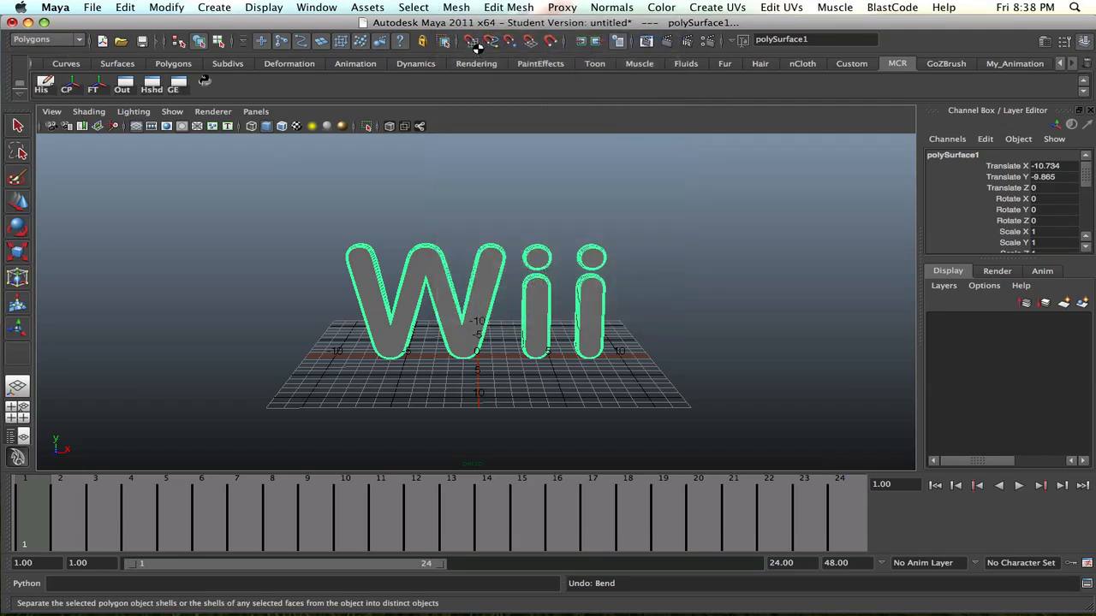
Select the W and the dots and stems of both i's one by one to check that they are separate objects.
left_click(461, 171)
left_click(436, 277)
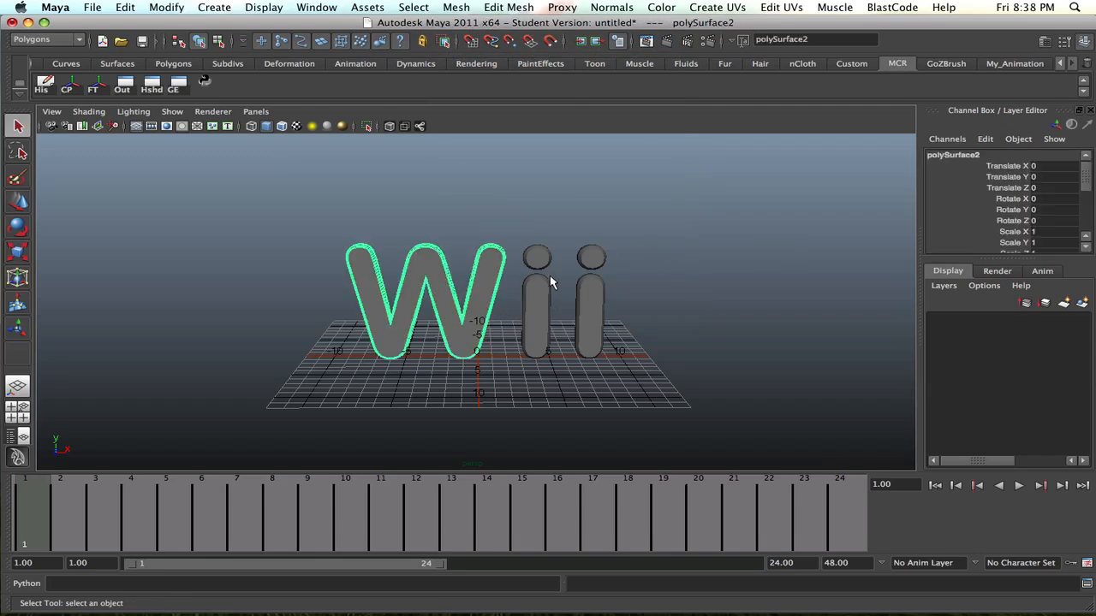
left_click(536, 287)
left_click(540, 257)
left_click(599, 259)
left_click(596, 292)
left_click(548, 297)
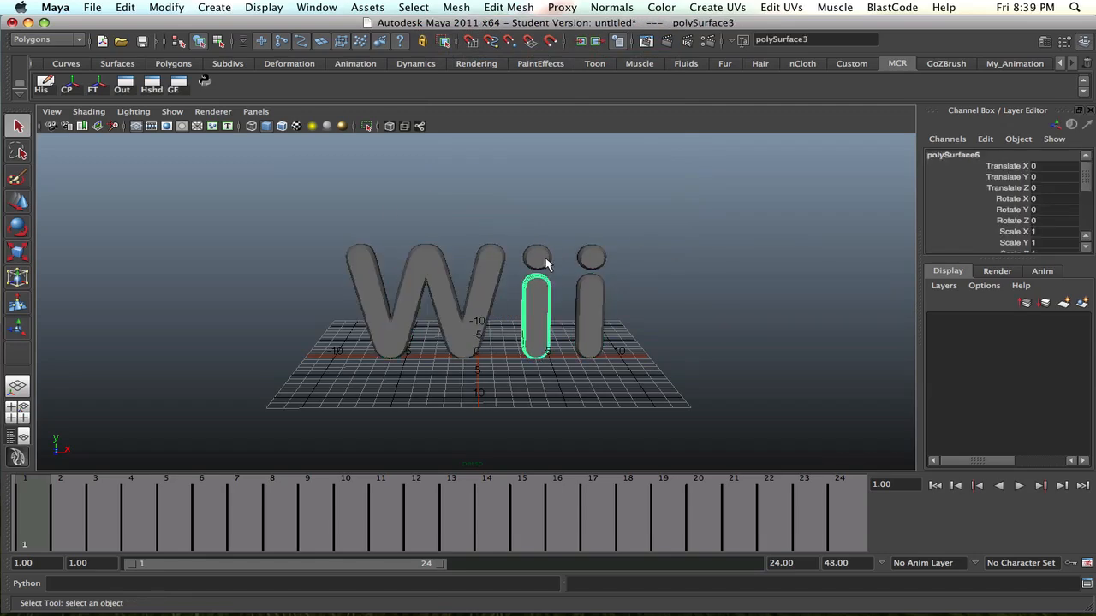
left_click(540, 259)
left_click(636, 265)
Combine the dot and stem of the first i into one mesh.
left_click_drag(608, 266, 505, 230, "alt")
left_click(546, 347)
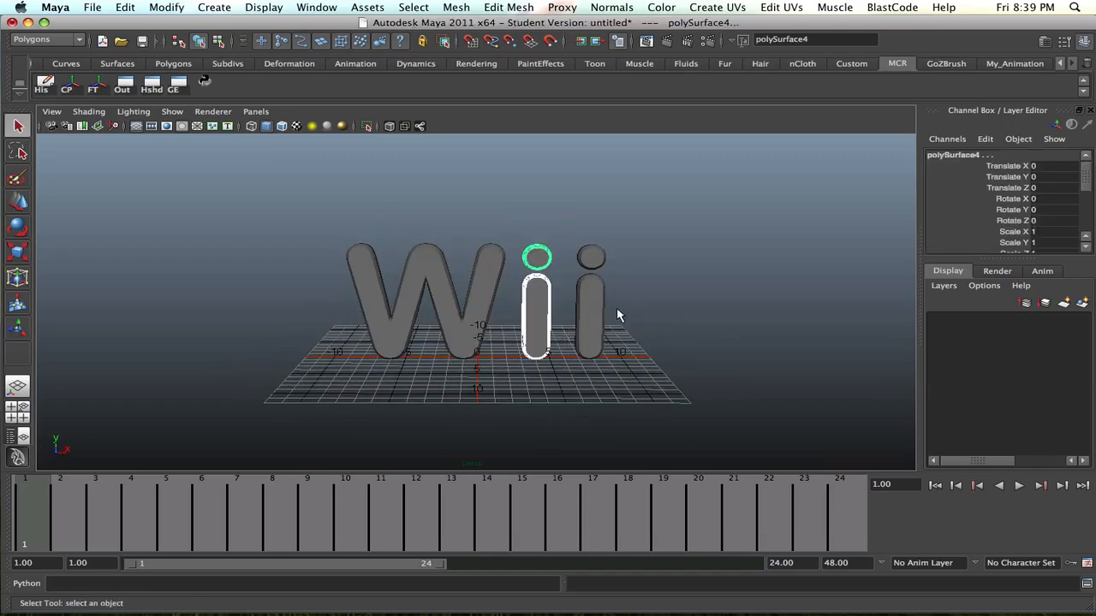
left_click(457, 10)
left_click(474, 31)
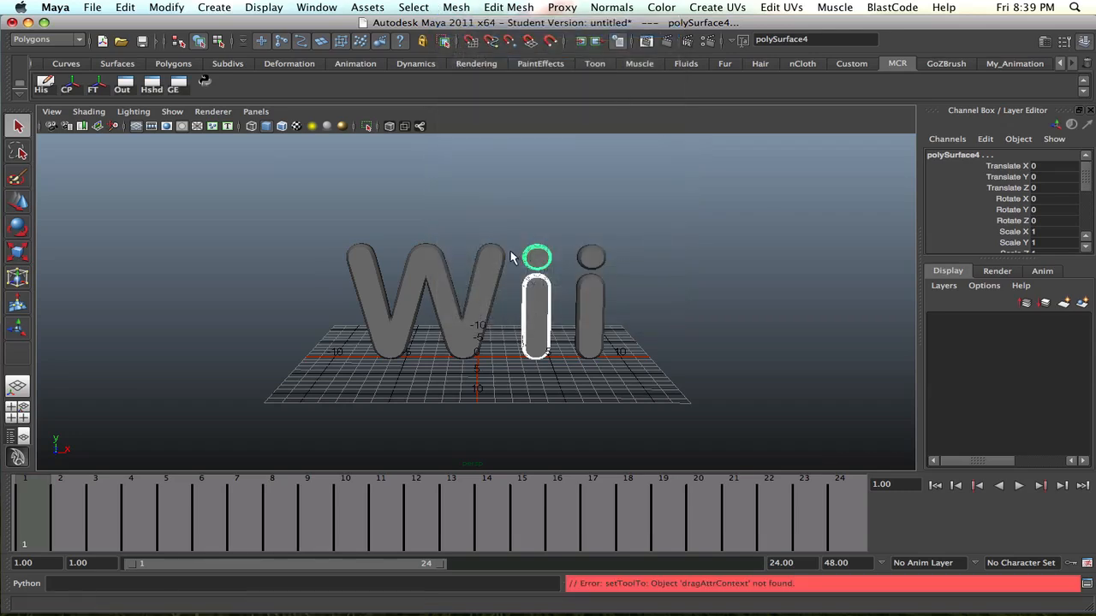
left_click_drag(514, 251, 562, 251, "alt")
left_click_drag(620, 298, 567, 254, "alt")
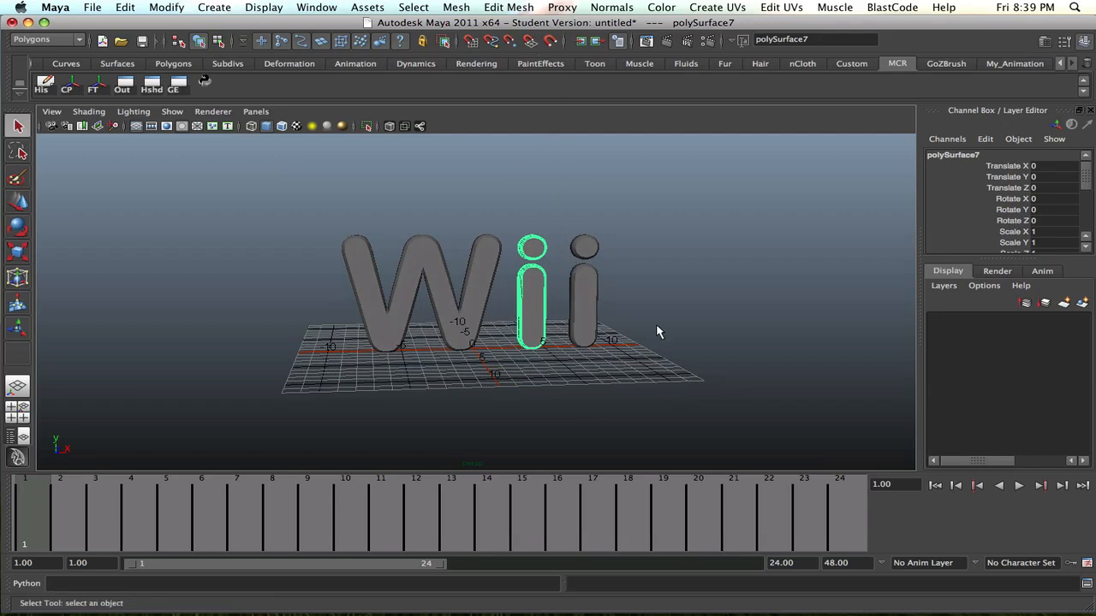
Combine the dot and stem of the second i into one mesh and check the selection of both i's.
left_click_drag(574, 248, 585, 419)
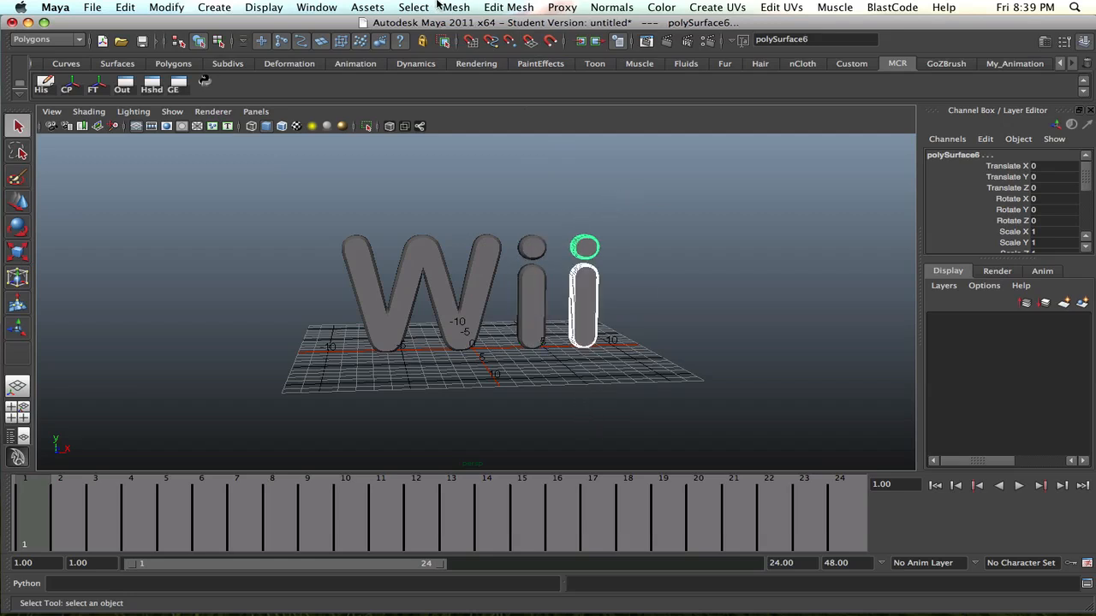
left_click(443, 6)
left_click(473, 31)
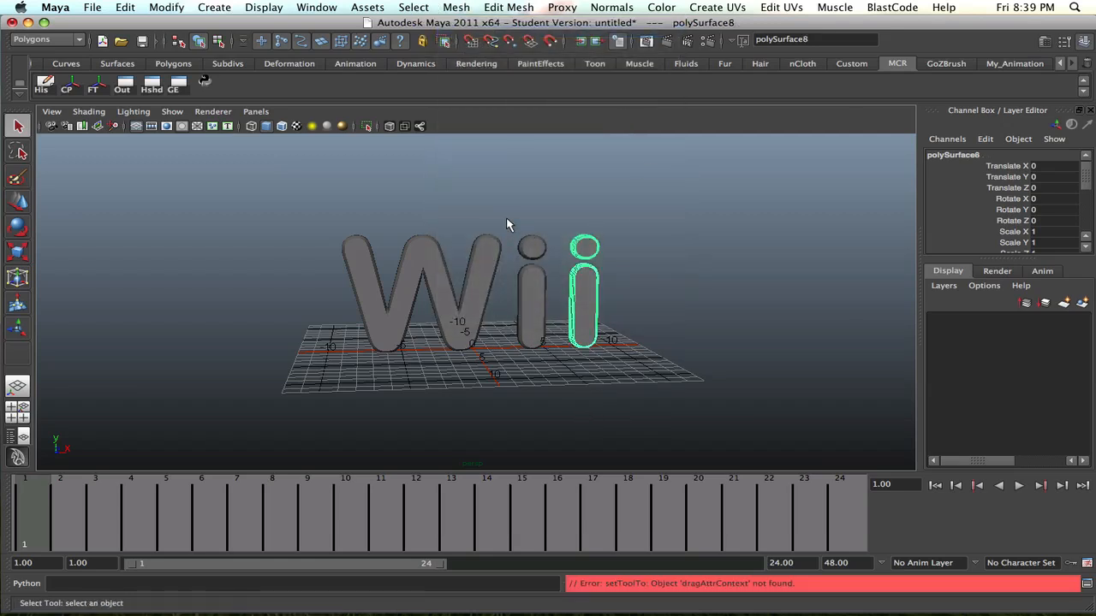
left_click_drag(507, 219, 642, 364)
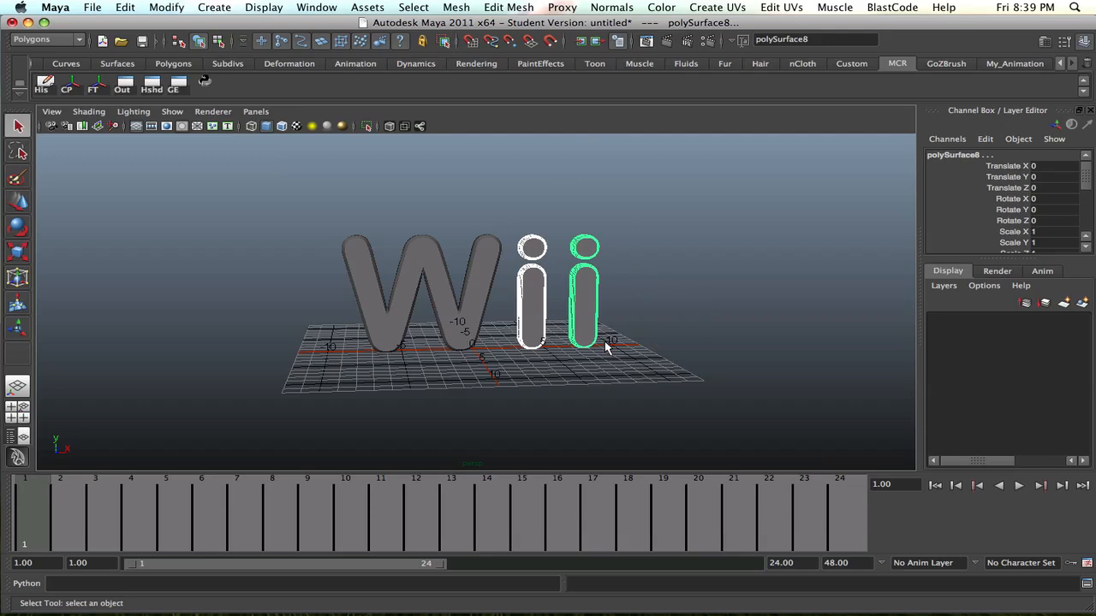
left_click(635, 274)
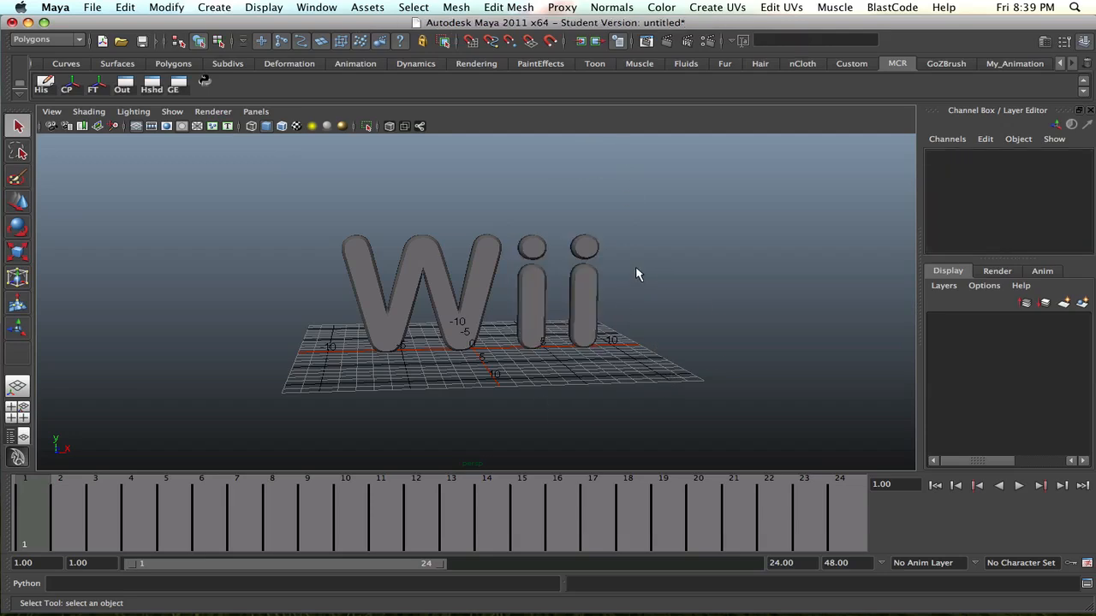
left_click(590, 283)
Create a Bend deformer on the first i with reset options: low bound -1, high bound 1, curvature 0.
left_click(541, 284)
left_click_drag(599, 301, 552, 282, "alt")
left_click(77, 39)
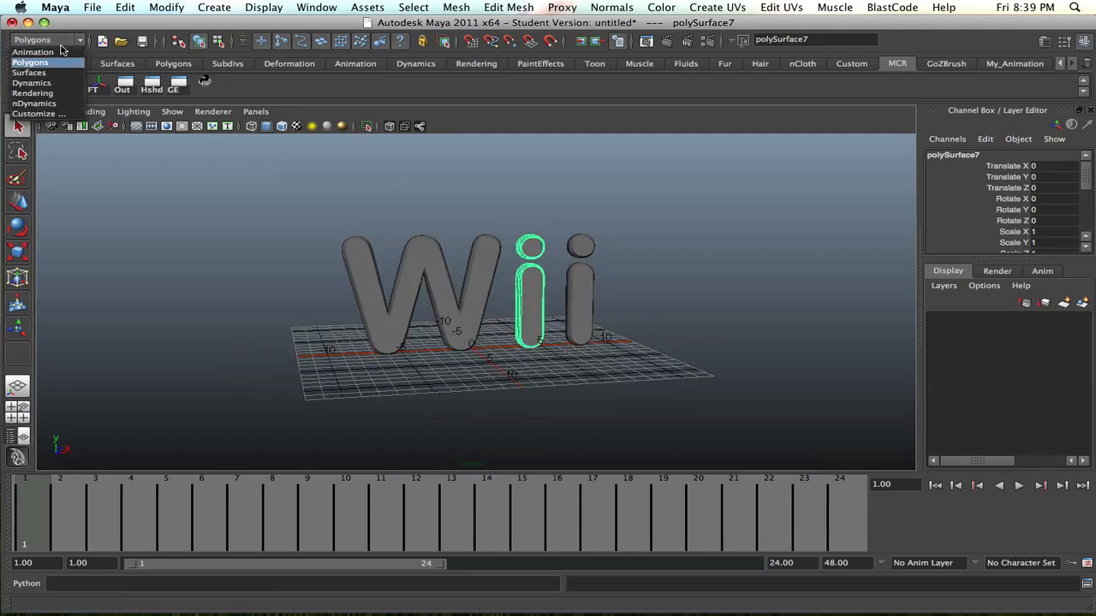
left_click(61, 51)
left_click(578, 7)
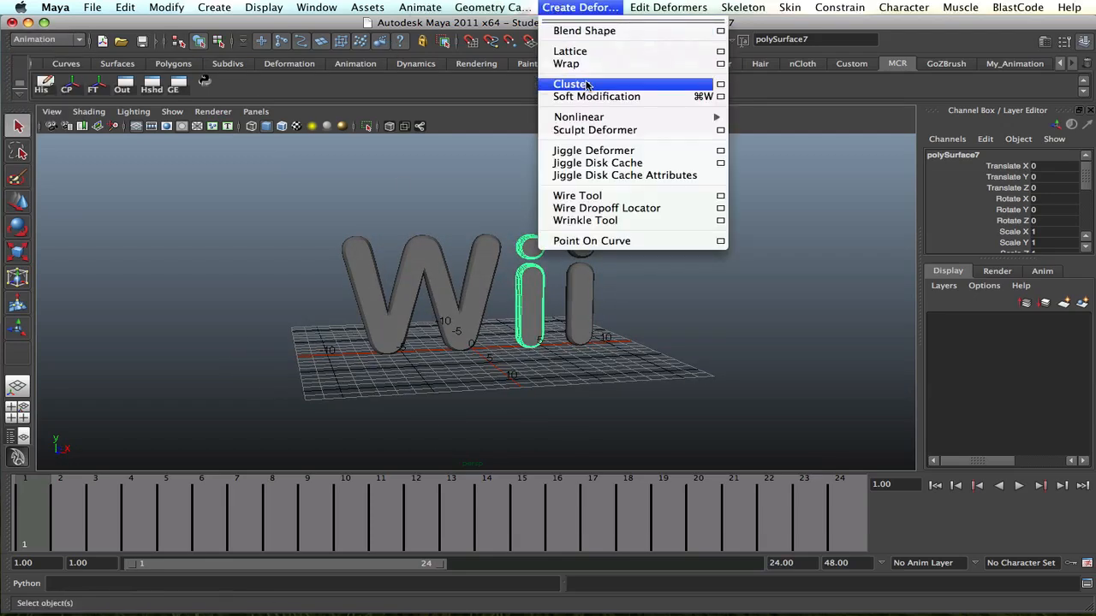
mouse_move(625, 117)
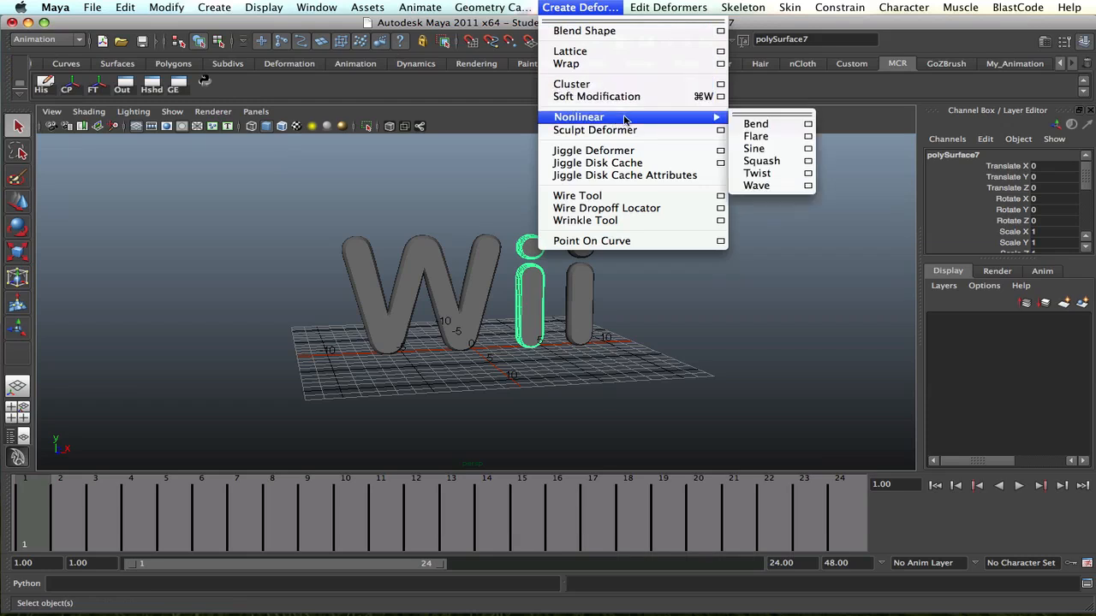
left_click(807, 126)
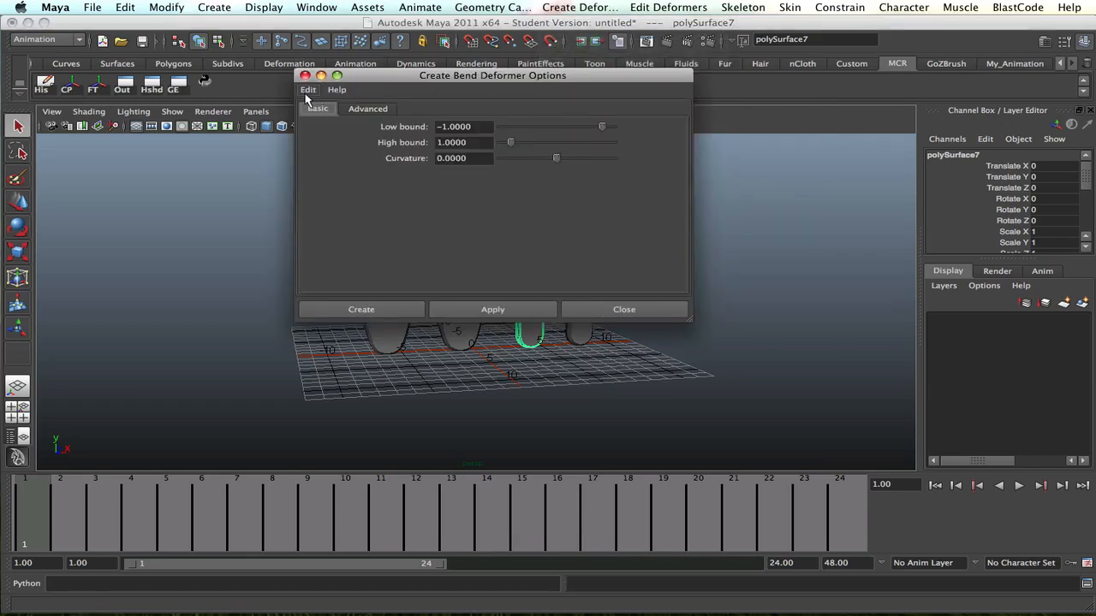
left_click(308, 90)
left_click(329, 117)
left_click(421, 308)
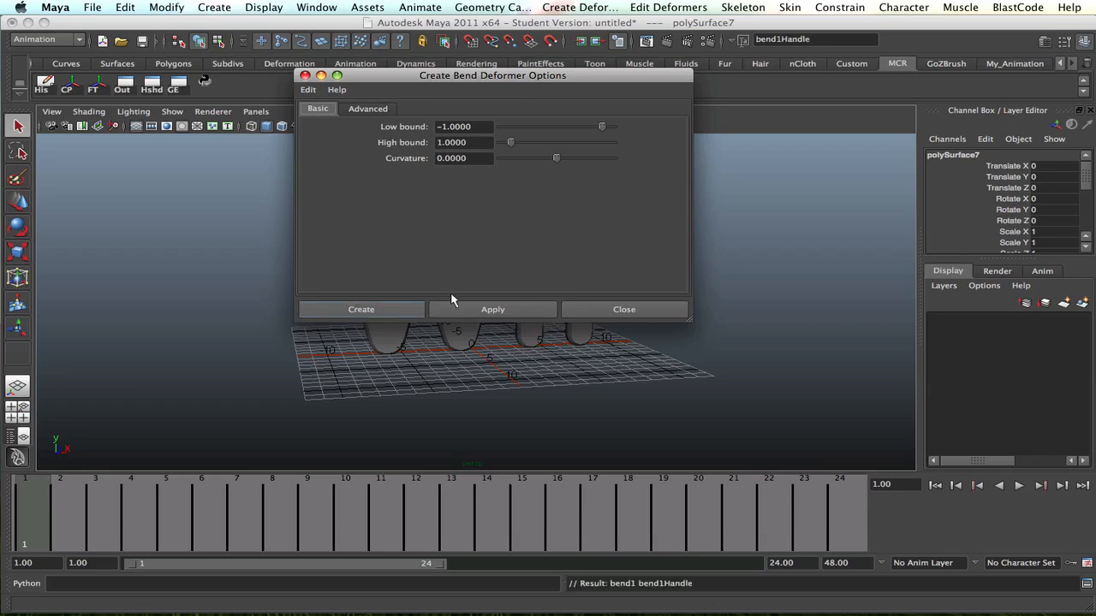
Expand the first i's bend1 input attributes and select Curvature for adjustment.
left_click_drag(531, 280, 506, 266, "alt")
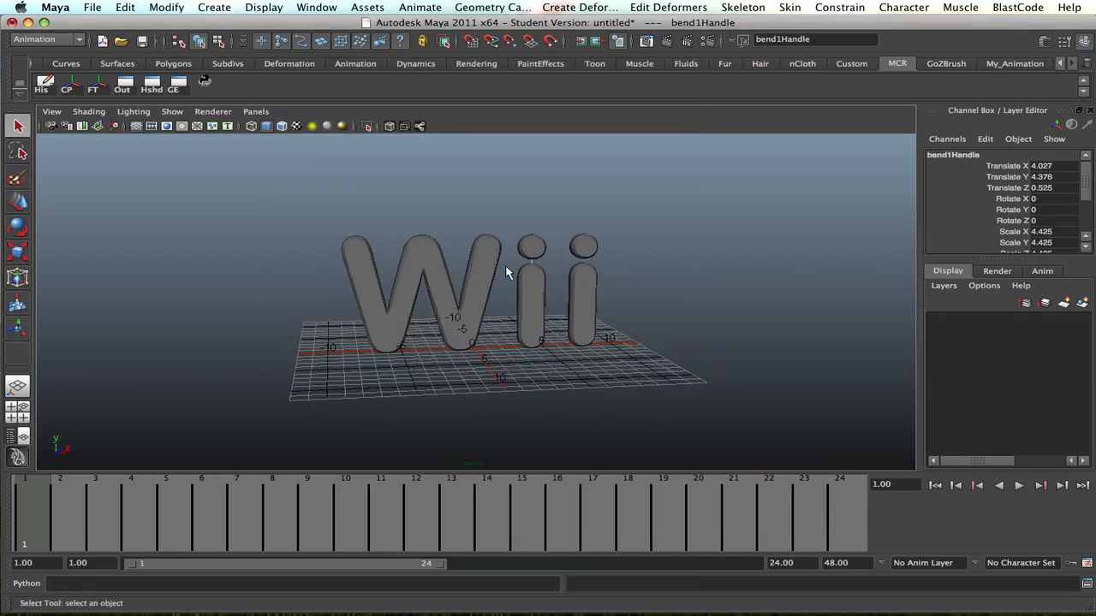
right_click_drag(506, 272, 656, 271, "alt")
middle_click_drag(656, 272, 604, 276, "alt")
left_click_drag(1083, 190, 1084, 216)
left_click(940, 228)
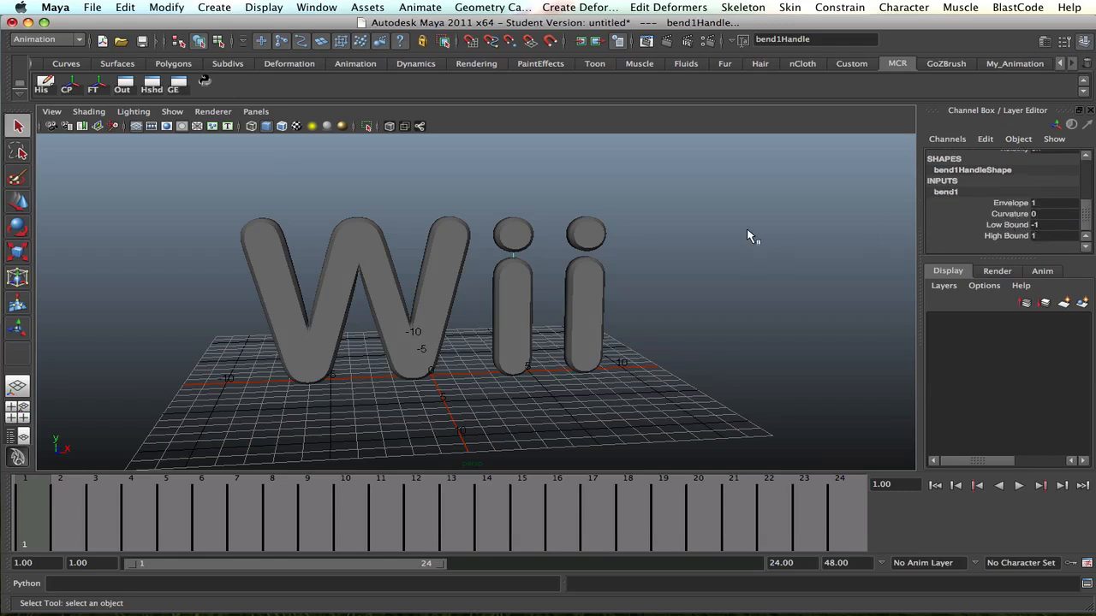
left_click(993, 226)
left_click(998, 214)
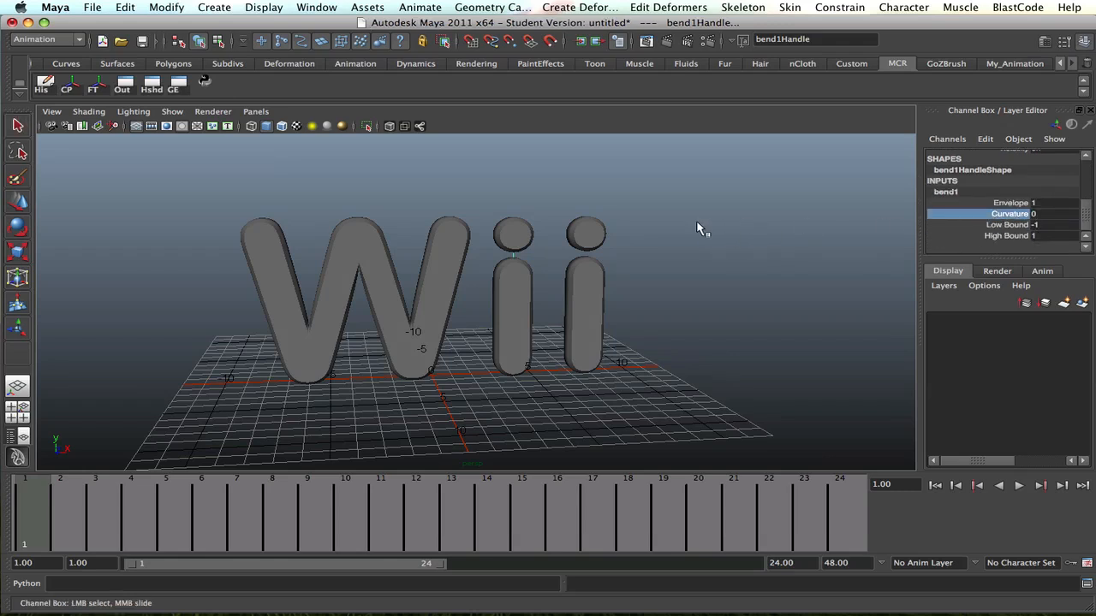
mouse_move(694, 205)
middle_mouse_down()
mouse_move(722, 201)
mouse_move(685, 202)
mouse_move(694, 203)
middle_mouse_up()
left_click(998, 204)
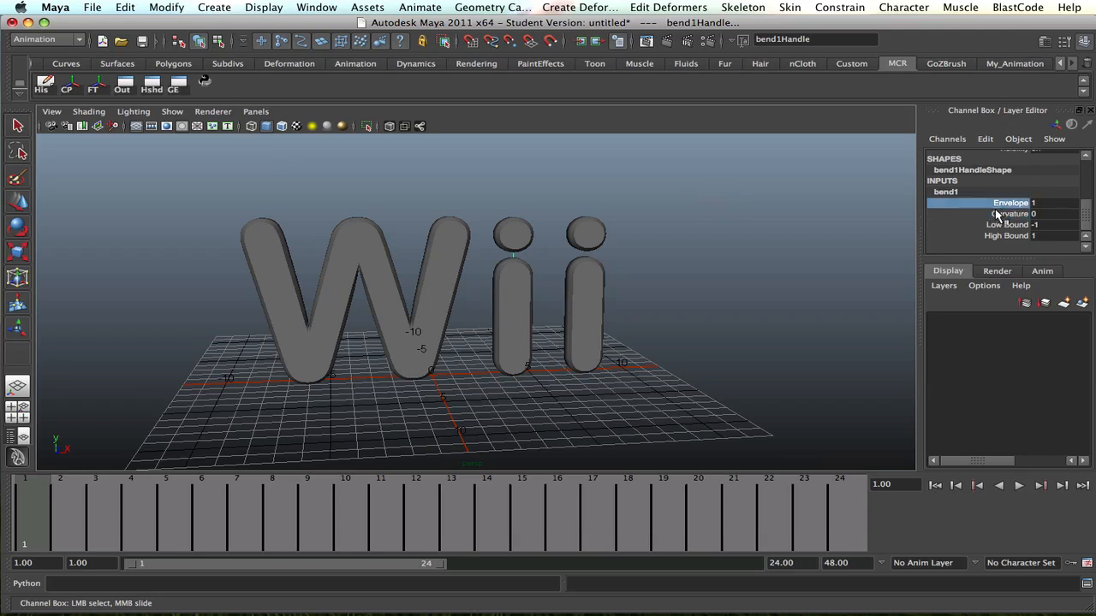
left_click(997, 213)
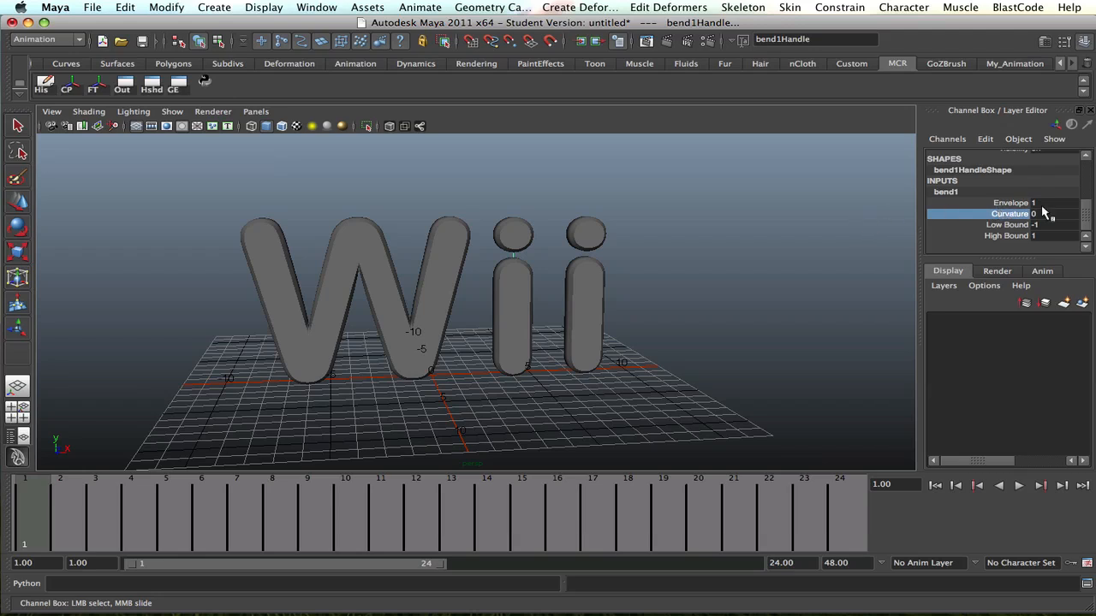
Try a slight negative curvature on the first i's bend, undo it, and set Curvature to 0.8.
left_click_drag(720, 236, 726, 234, "alt")
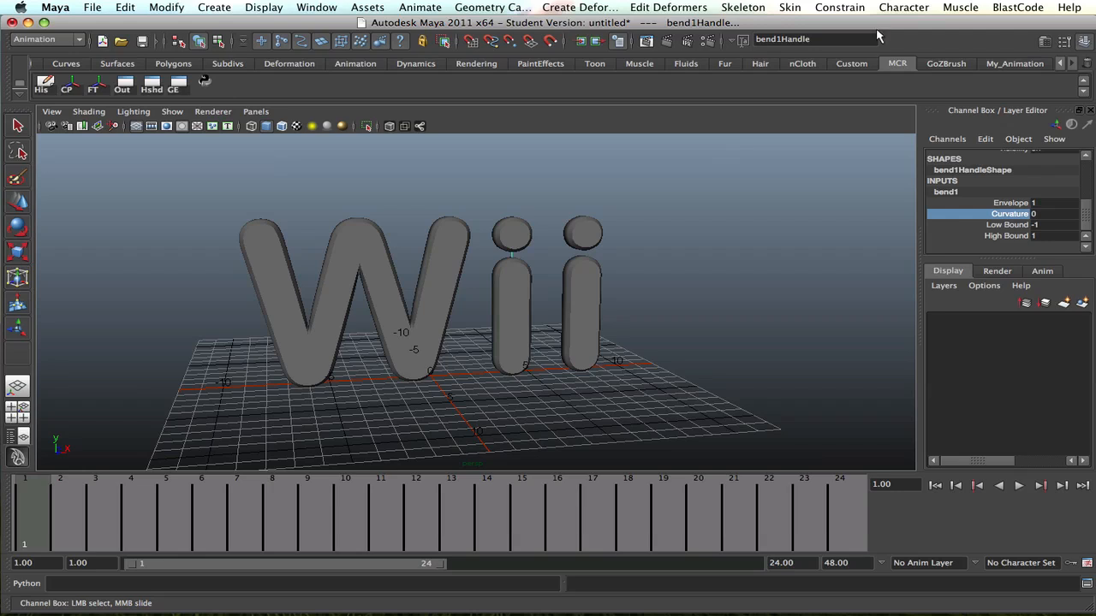
left_click_drag(738, 240, 724, 239, "alt")
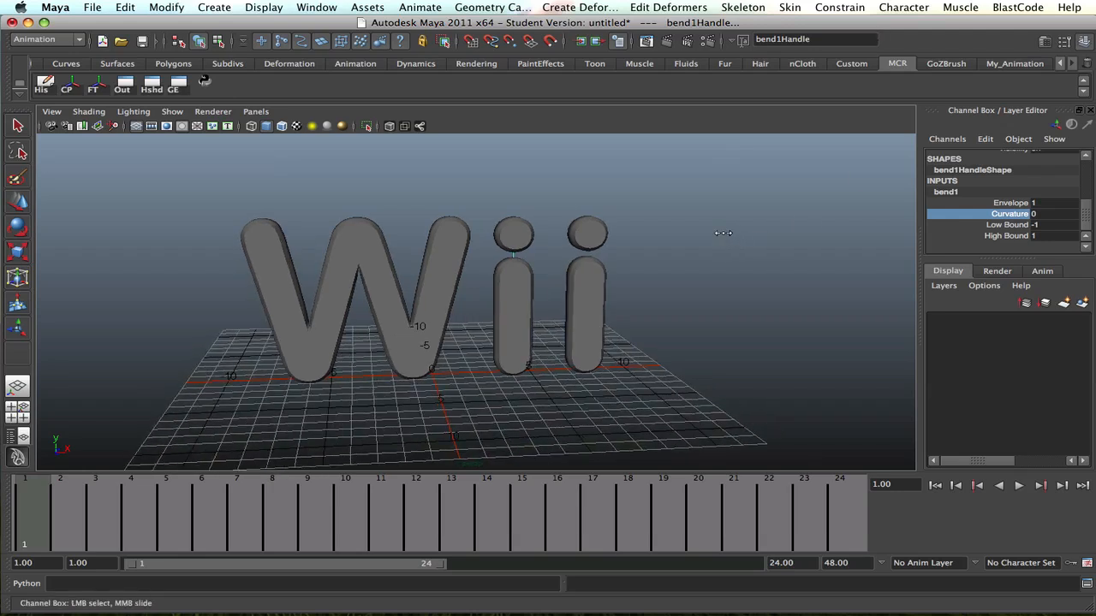
mouse_move(723, 233)
middle_mouse_down()
mouse_move(750, 232)
mouse_move(711, 228)
mouse_move(734, 229)
mouse_move(723, 230)
middle_mouse_up()
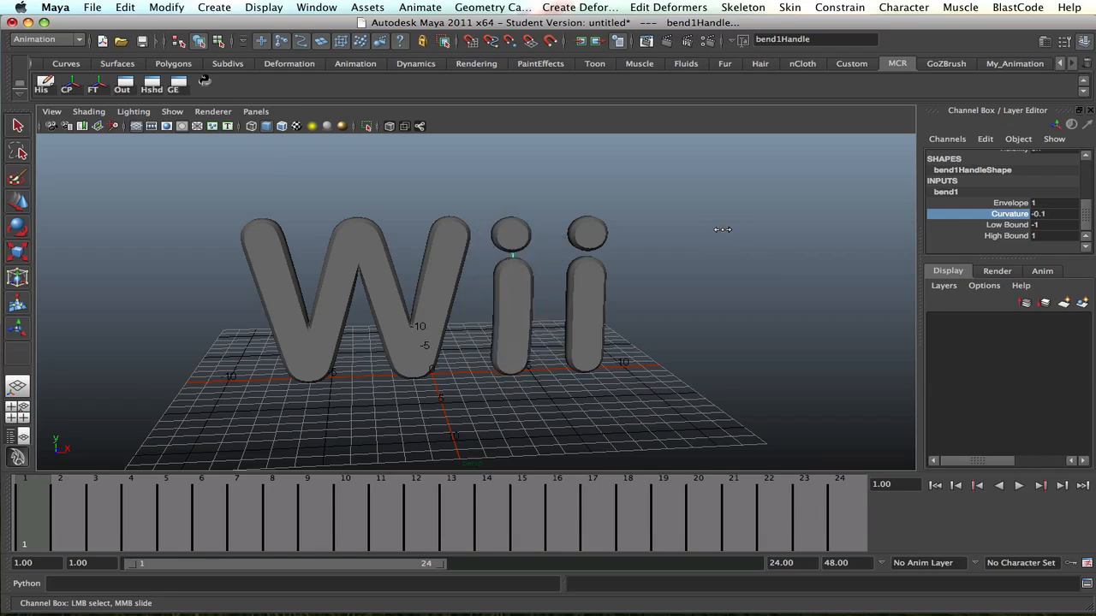
key("z")
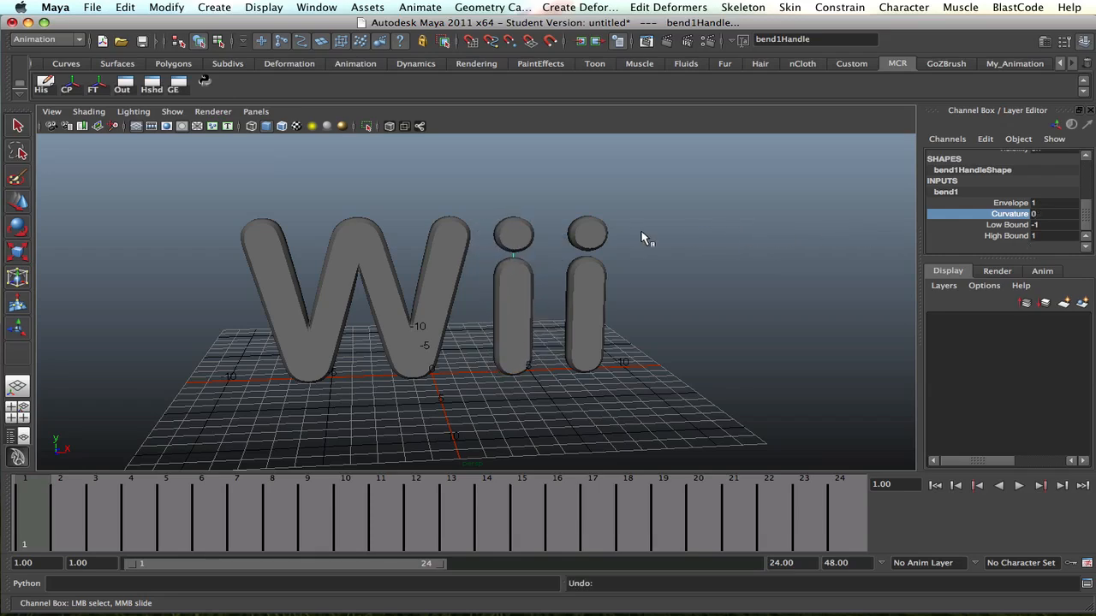
middle_click_drag(644, 238, 646, 238)
left_click_drag(711, 240, 660, 249, "alt")
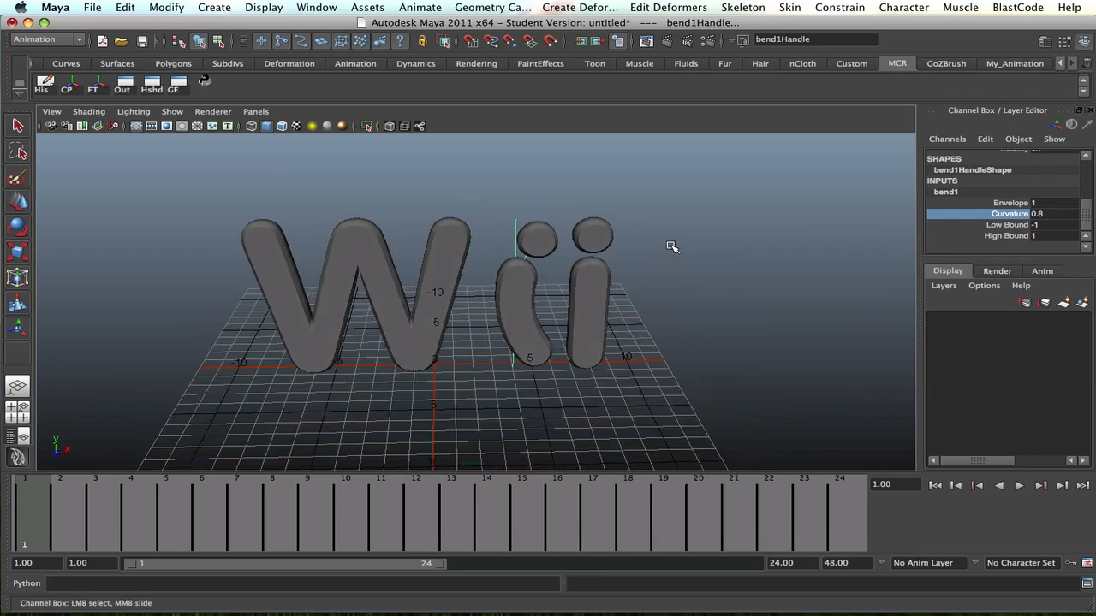
Rotate the bend handle of the first i -90 degrees about Y so it bends front to back.
key("e")
left_click_drag(646, 249, 668, 253, "alt")
right_click_drag(428, 318, 757, 304, "alt")
mouse_move(757, 304)
left_mouse_down("alt")
mouse_move(738, 308)
mouse_move(757, 304)
left_mouse_up("alt")
left_click_drag(676, 279, 622, 294, "alt")
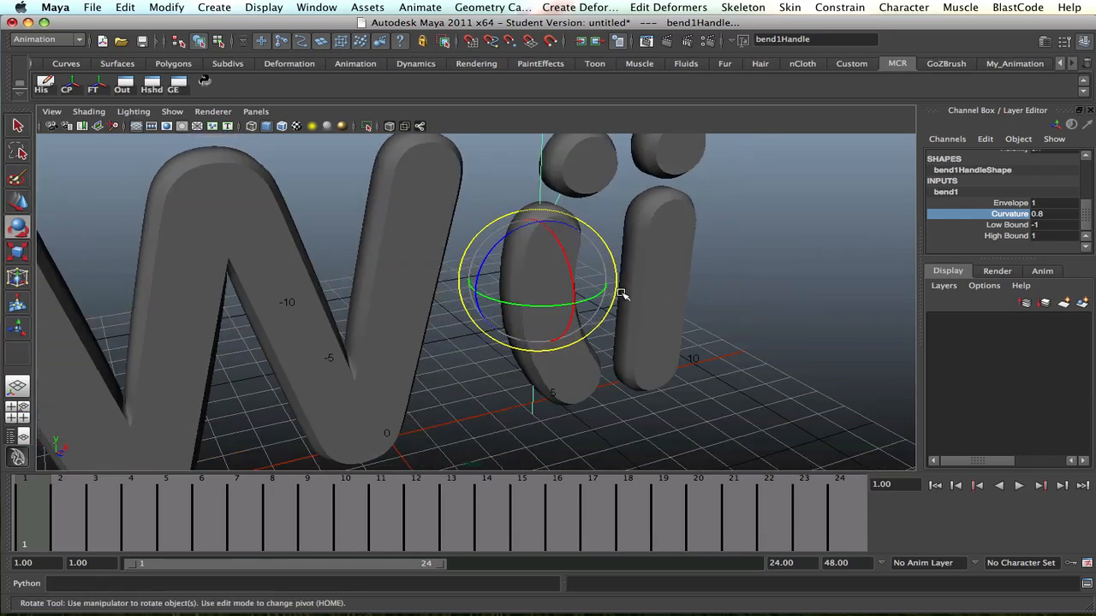
mouse_move(555, 306)
left_mouse_down()
mouse_move(482, 299)
mouse_move(573, 297)
left_mouse_up()
key("z")
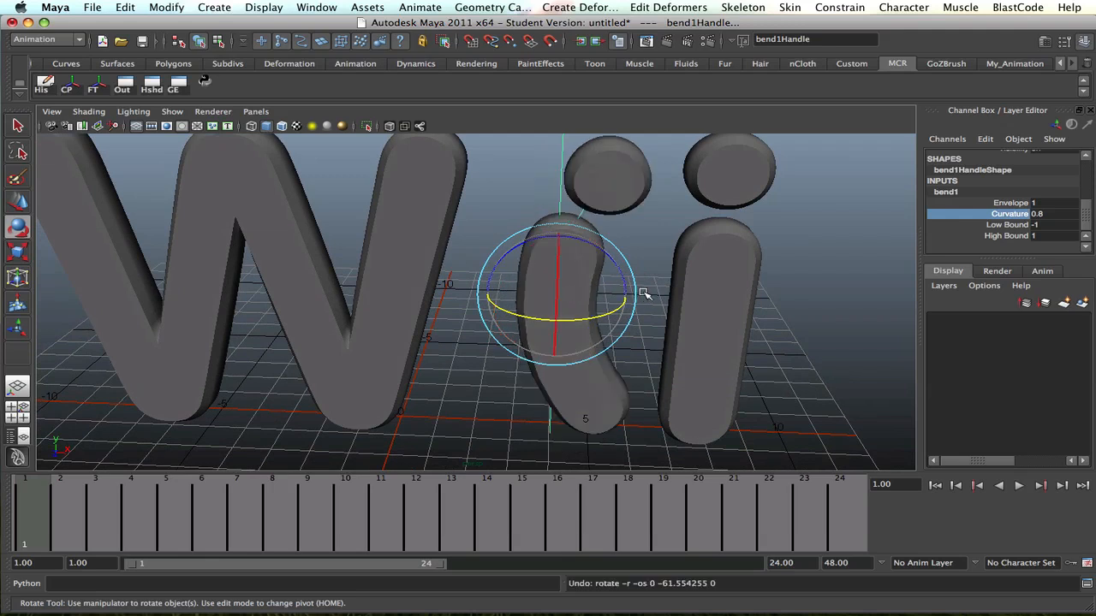
left_click(593, 319)
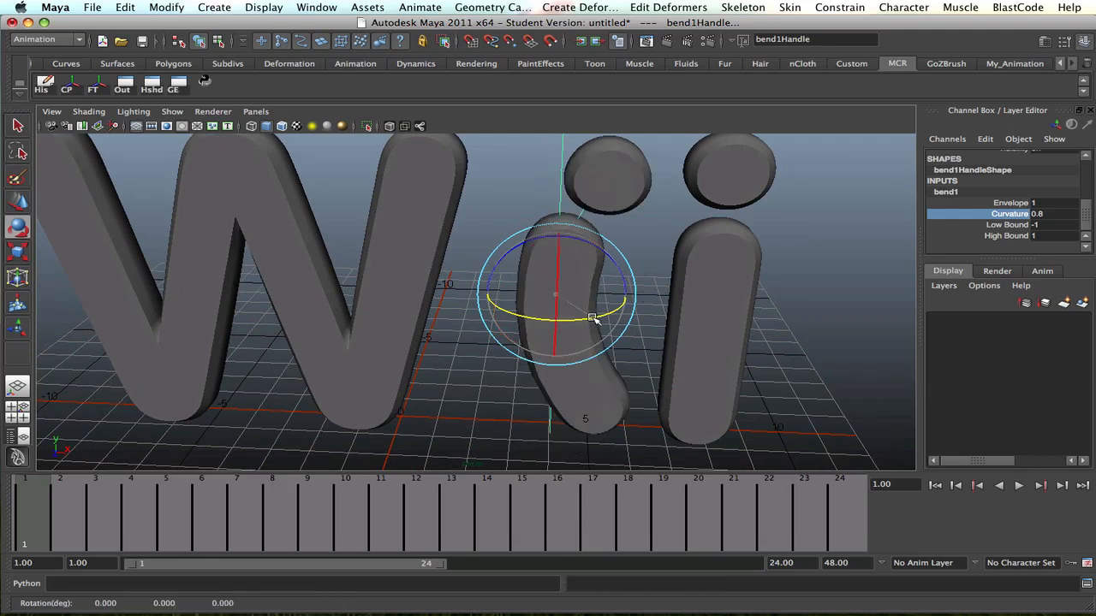
left_click_drag(593, 318, 508, 315)
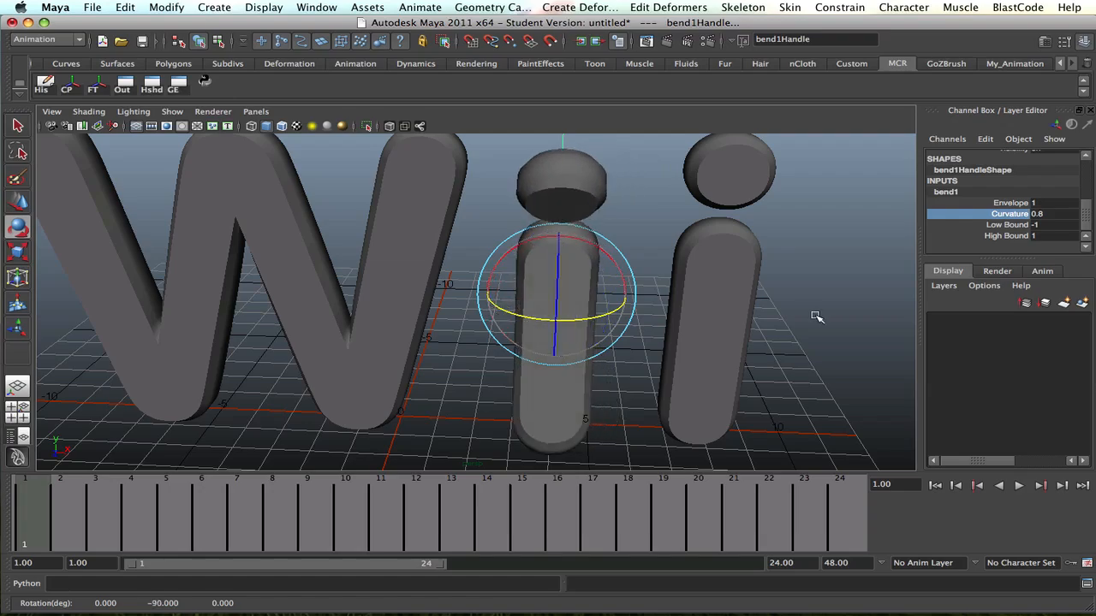
left_click_drag(629, 297, 667, 290, "alt")
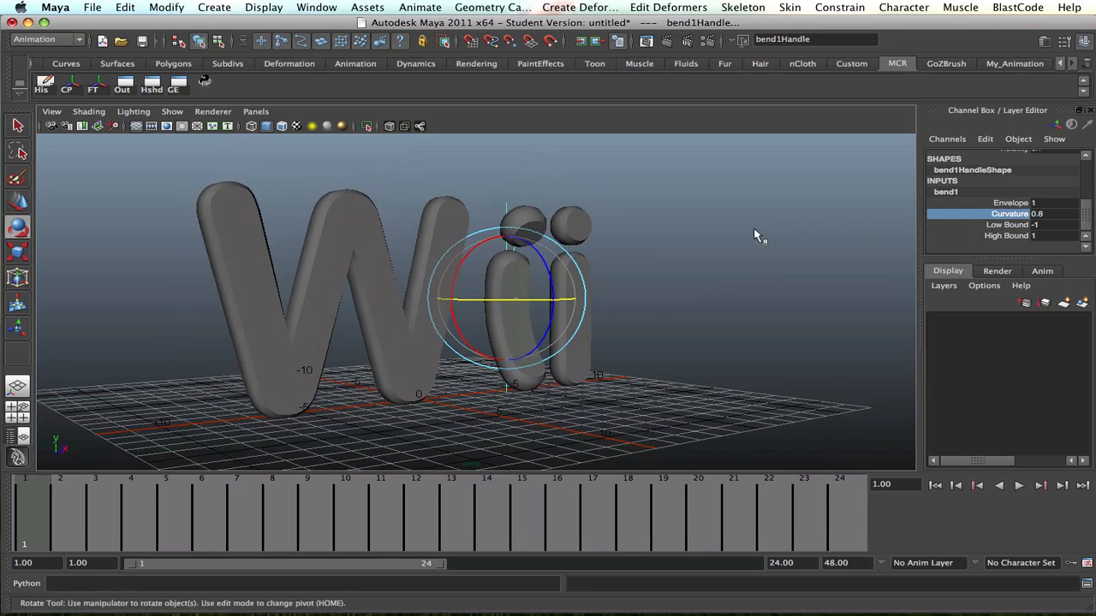
Set the bend's Low Bound to 0 and its Curvature to 2.5 so only the upper part bends.
left_click(987, 226)
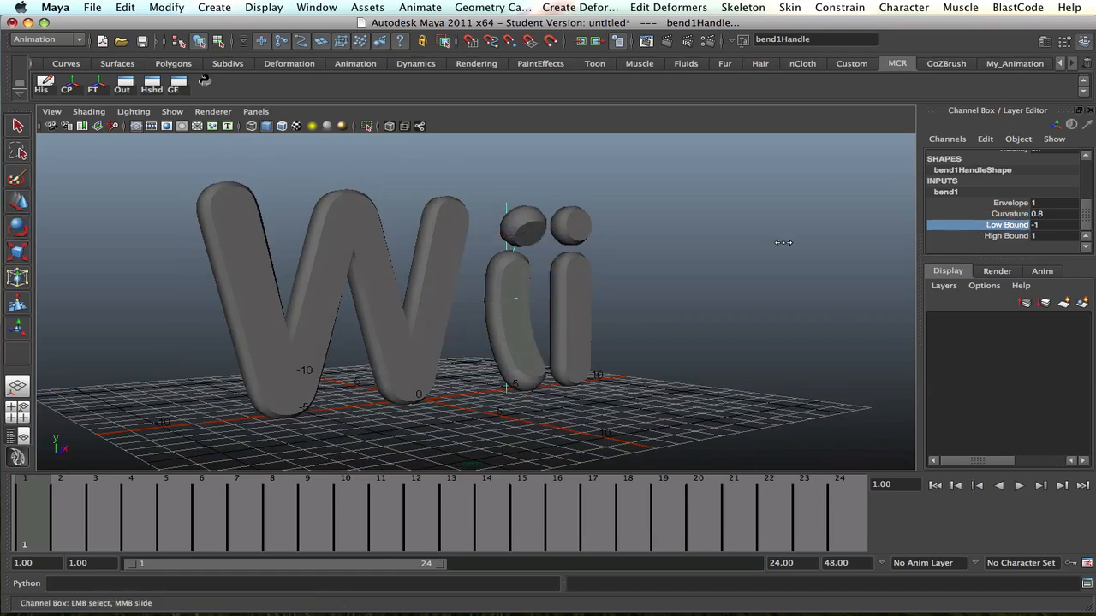
middle_click_drag(783, 242, 798, 241)
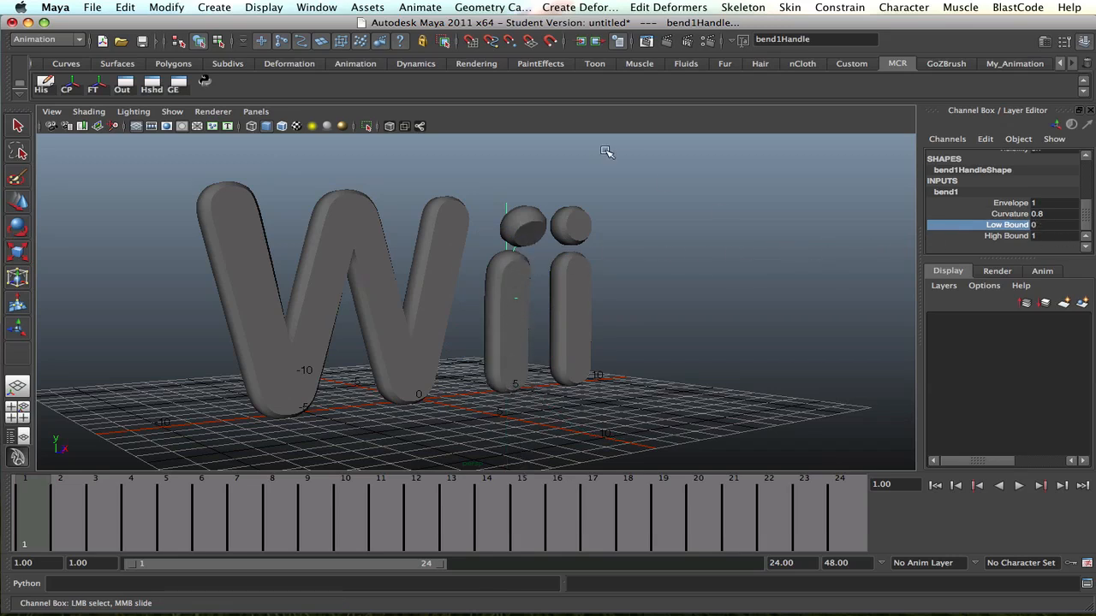
left_click(995, 214)
middle_click_drag(641, 237, 655, 234)
left_click_drag(695, 246, 708, 266, "alt")
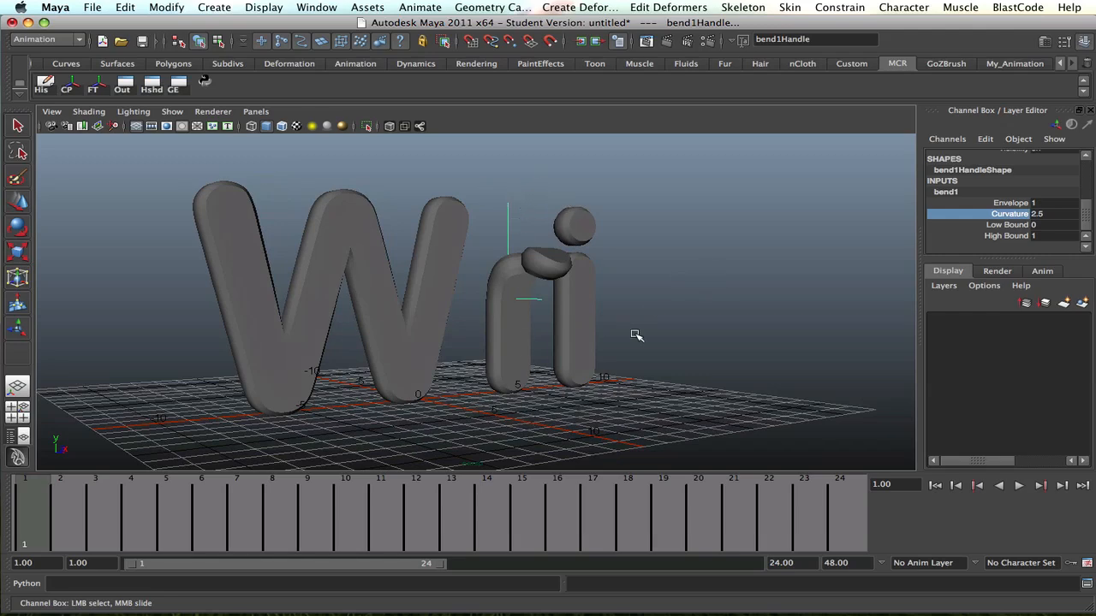
left_click_drag(636, 335, 608, 287, "alt")
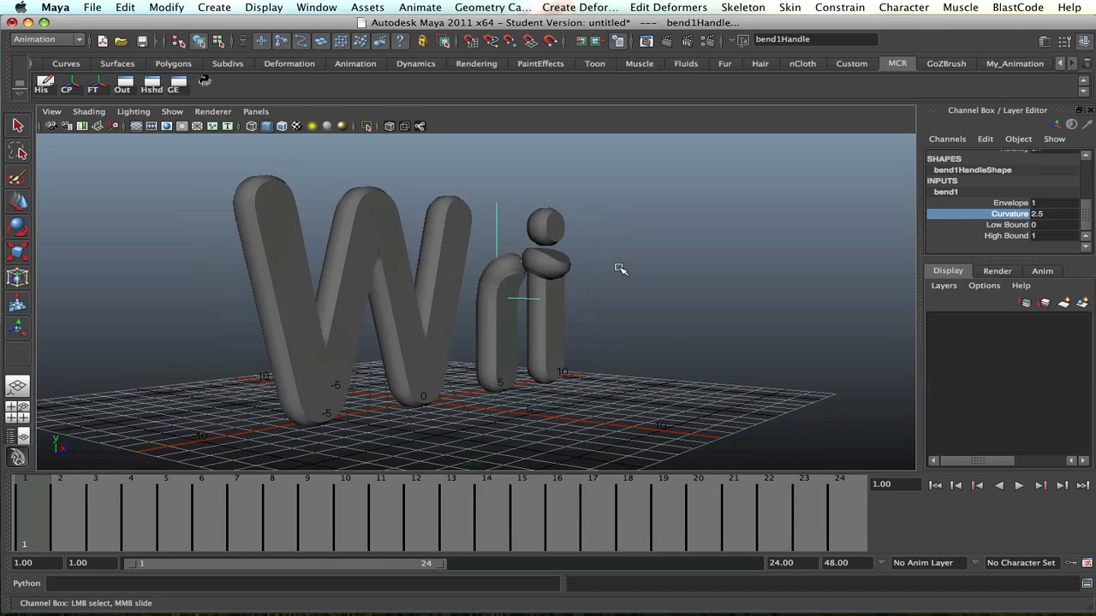
left_click_drag(510, 240, 629, 268, "alt")
Activate the Move tool on the bend handle and enlarge its manipulator.
key("w")
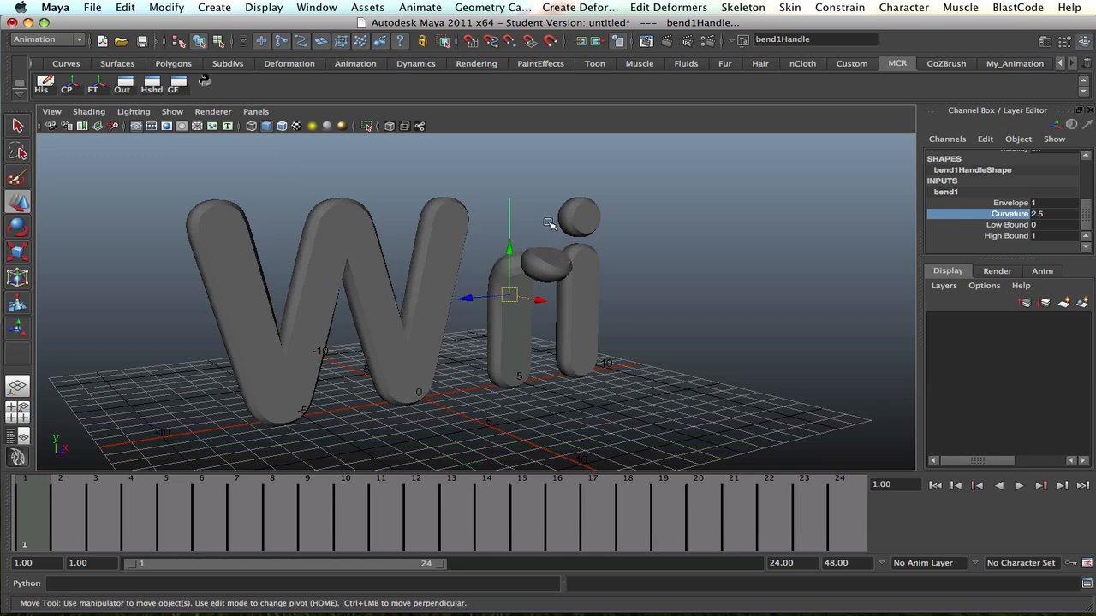
key("minus")
key("minus")
key("minus")
key("plus")
key("plus")
key("plus")
key("plus")
key("plus")
key("minus")
key("minus")
key("minus")
key("plus")
key("plus")
Examine the line size and line pick size in the Manipulators display preferences, and cancel the preferences.
left_click(91, 6)
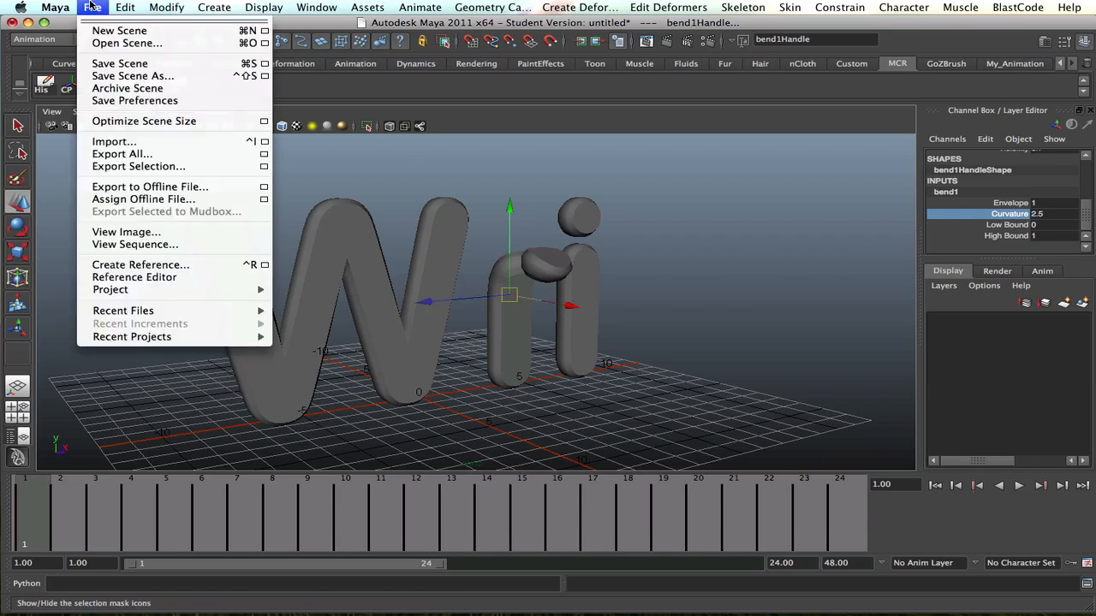
mouse_move(55, 5)
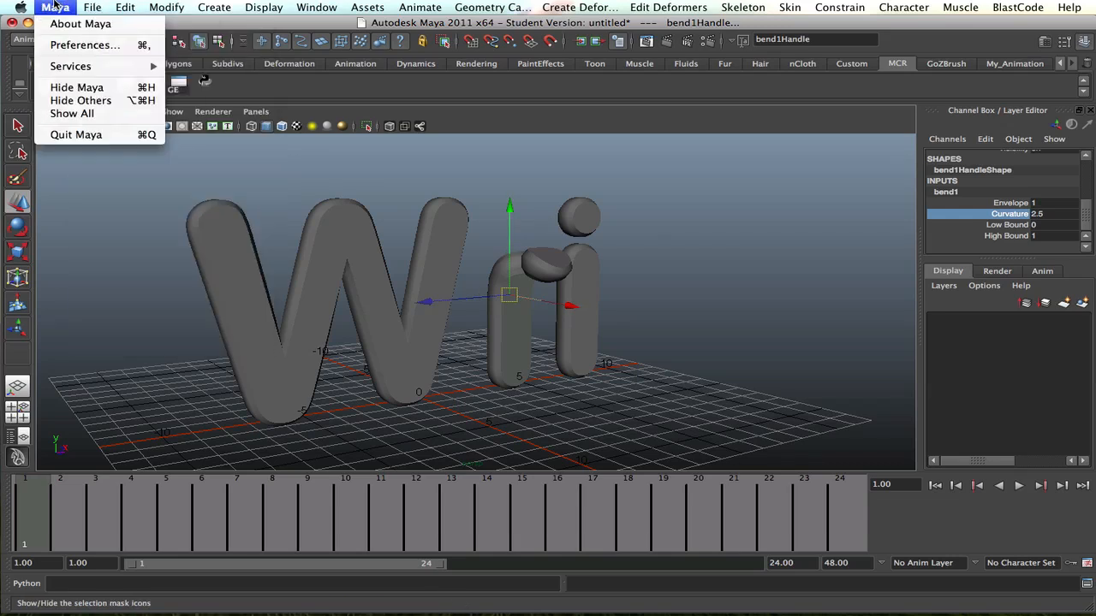
left_click(60, 44)
left_click_drag(703, 93, 755, 90)
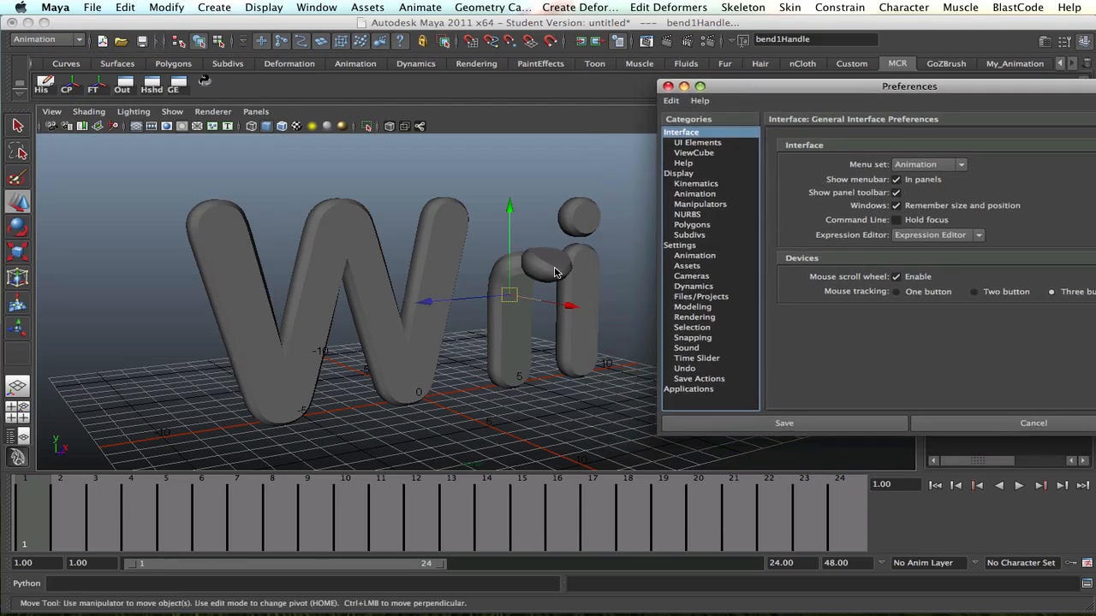
left_click(698, 176)
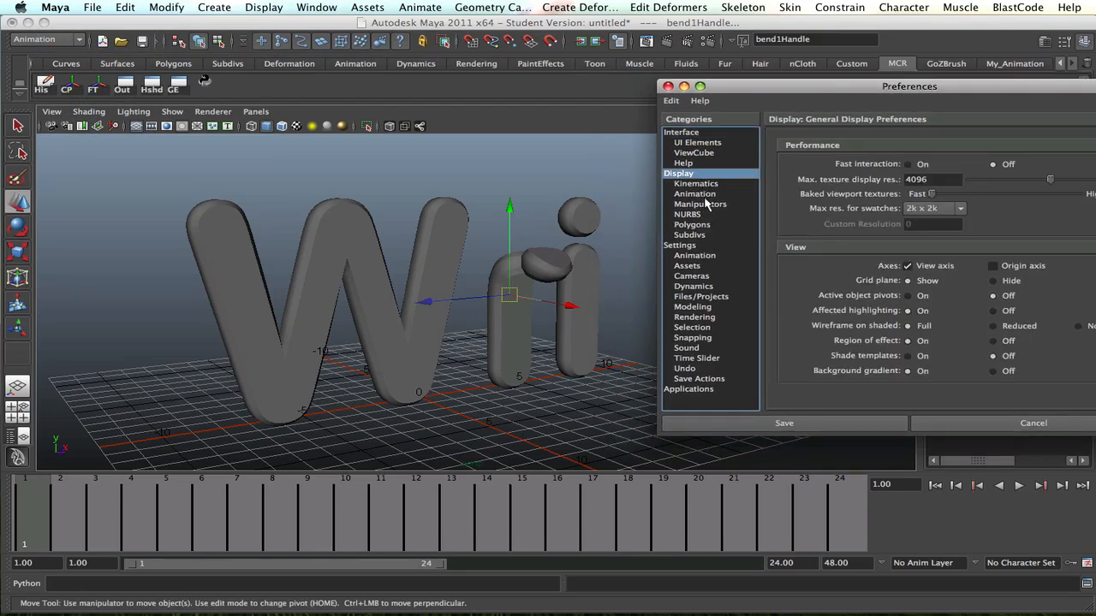
left_click(706, 204)
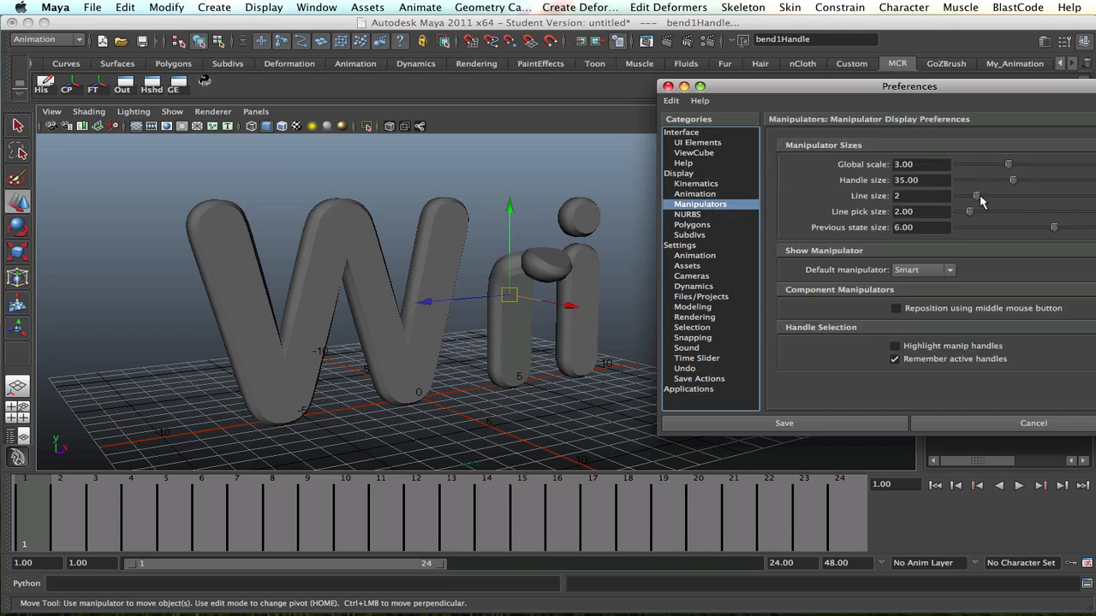
left_click_drag(980, 201, 977, 199)
left_click_drag(974, 214, 965, 214)
left_click(1032, 423)
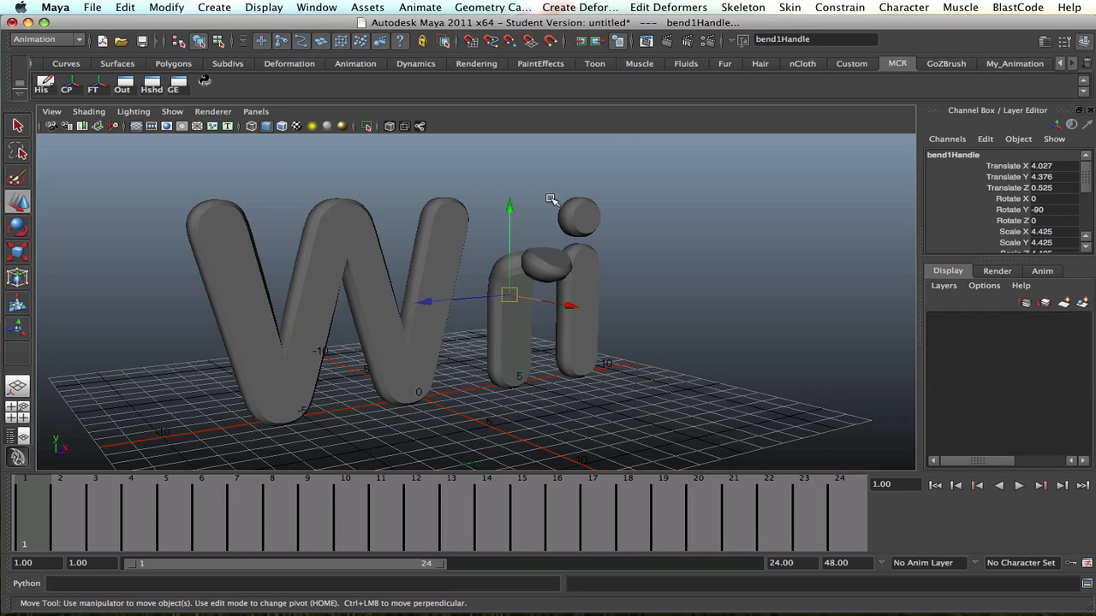
Move the bend handle down the first i's stem to a Translate Y of 2.003.
key("minus")
key("equal")
left_click_drag(561, 255, 517, 265, "alt")
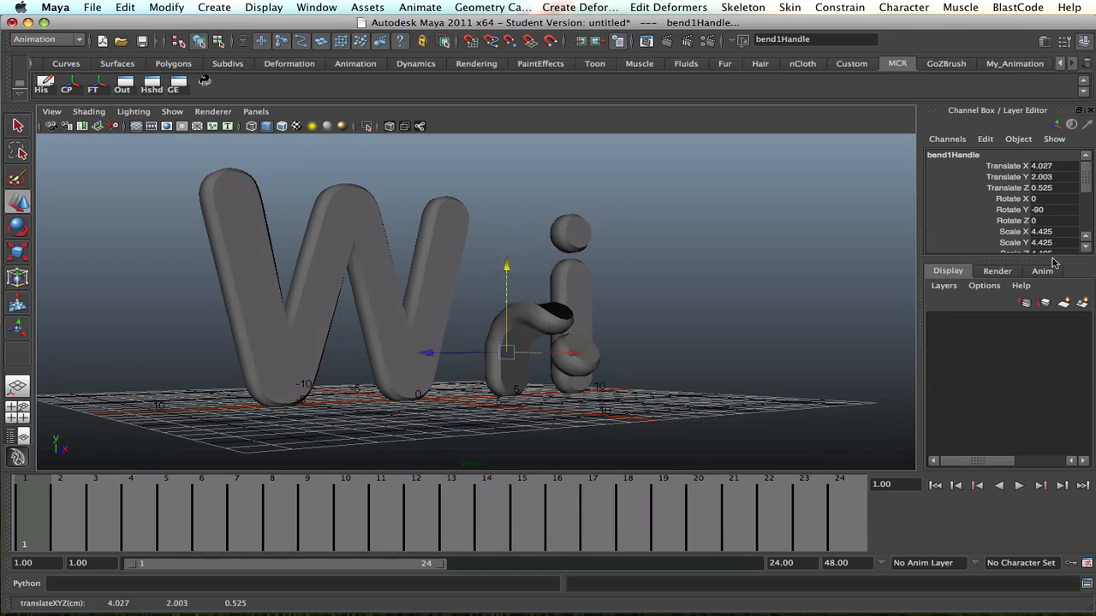
Set the bend's Curvature to 1.7 and check the bent first i from several angles.
scroll(985, 214, "down", 5)
left_click(984, 242)
scroll(985, 231, "down", 2)
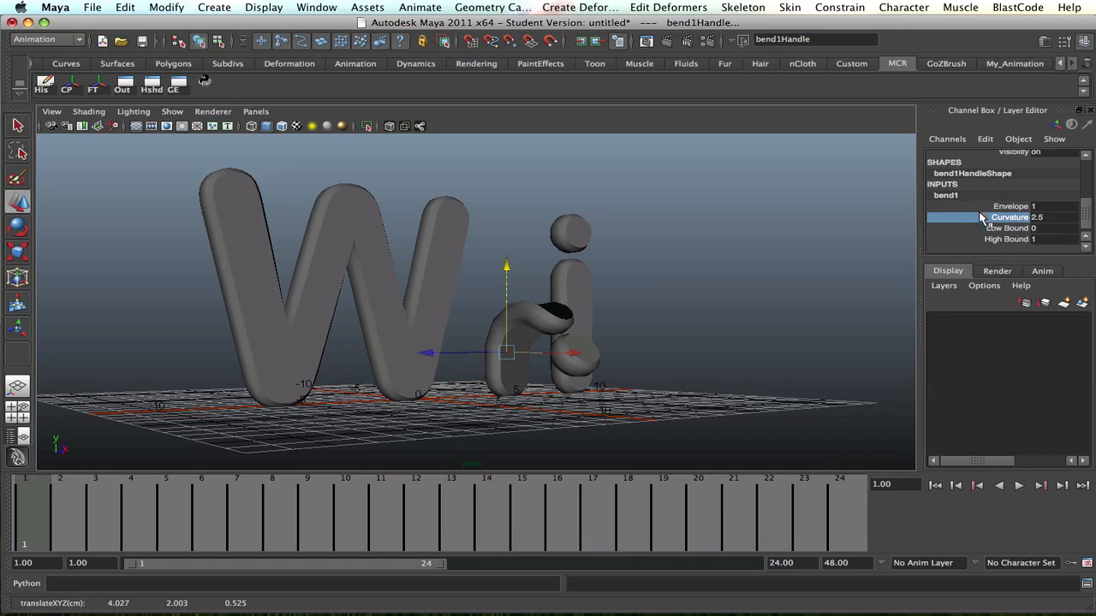
left_click(993, 240)
left_click(1017, 218)
middle_click_drag(838, 226, 802, 215)
left_click_drag(803, 217, 770, 225, "alt")
middle_click_drag(771, 226, 772, 221)
left_click_drag(676, 208, 642, 210, "alt")
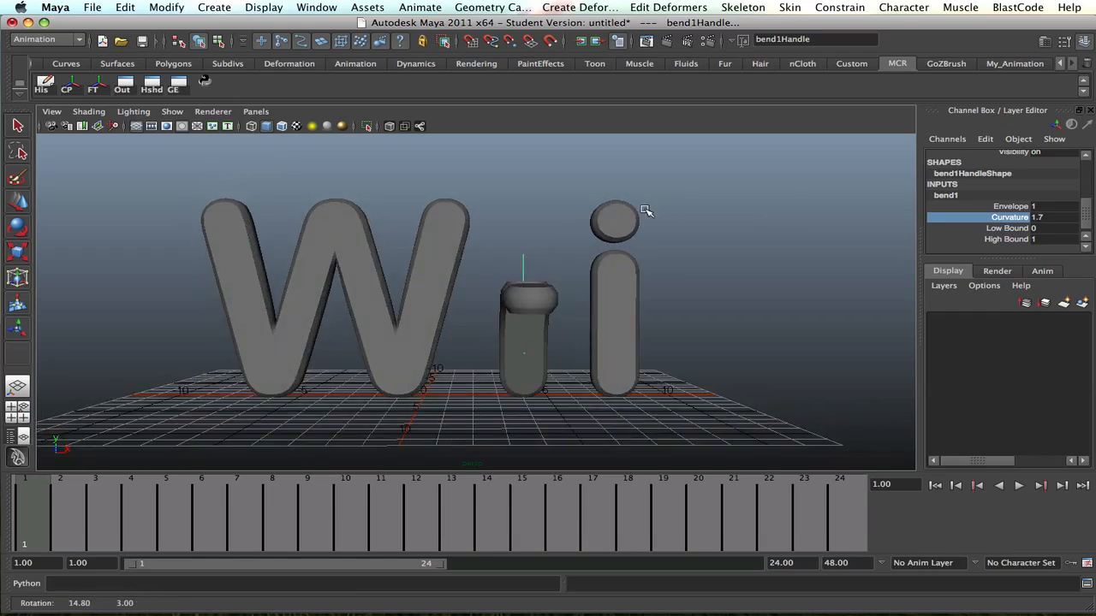
left_click_drag(660, 266, 604, 237, "alt")
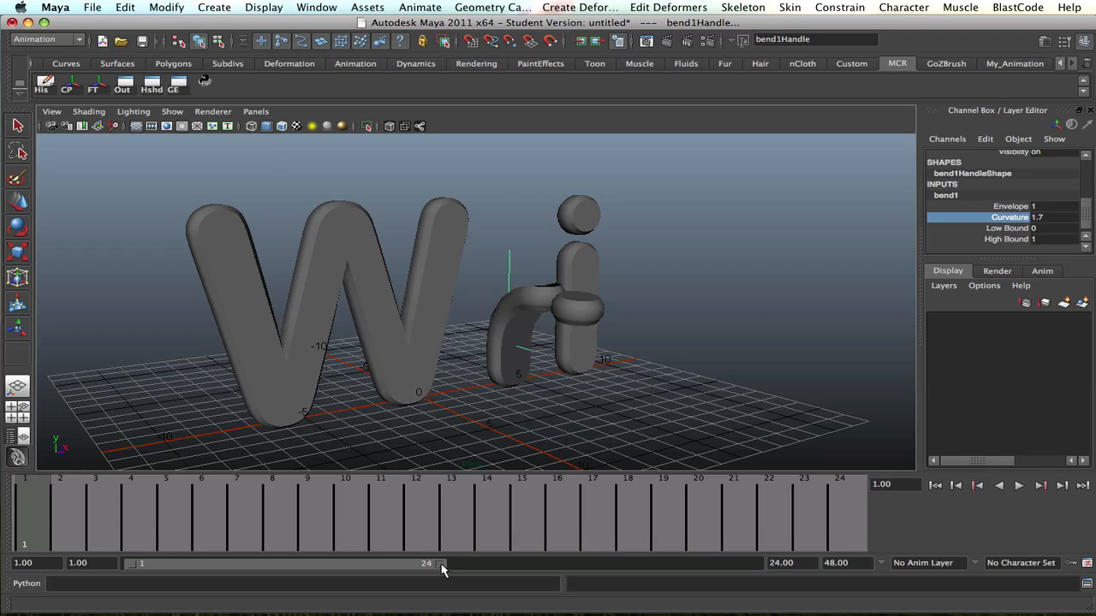
Set the animation end time to 60 and extend the playback range to frame 60.
left_click_drag(442, 565, 755, 564)
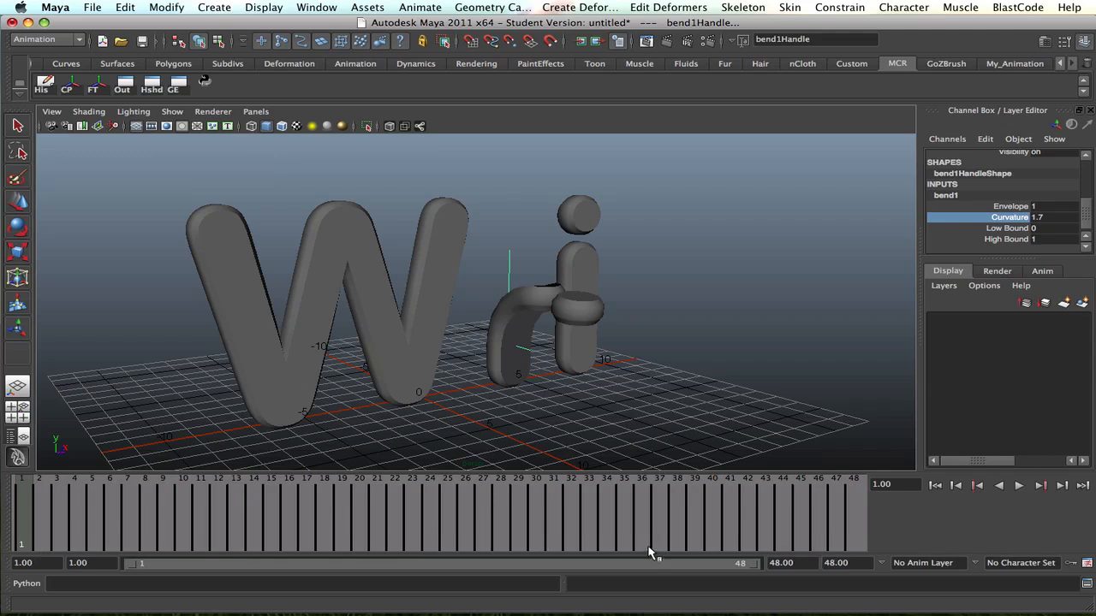
left_click(852, 563)
type("60")
key("Return")
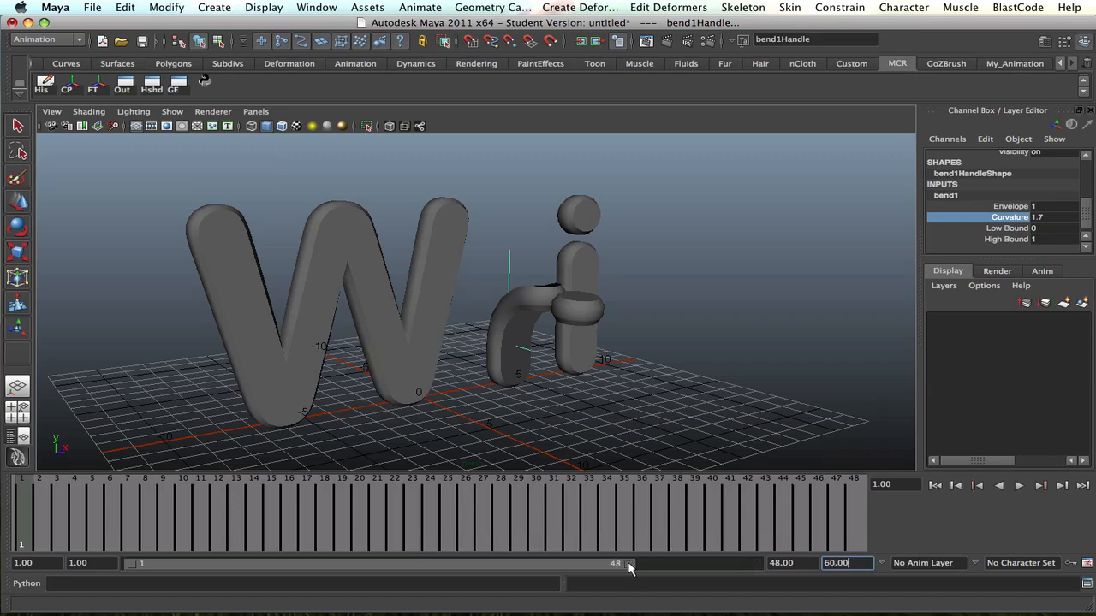
left_click_drag(629, 567, 766, 567)
Set the Curvature of the first i's bend to 0 to straighten the letter.
mouse_move(677, 364)
left_mouse_down("alt")
mouse_move(575, 361)
mouse_move(697, 359)
mouse_move(642, 359)
mouse_move(600, 340)
mouse_move(694, 357)
left_mouse_up("alt")
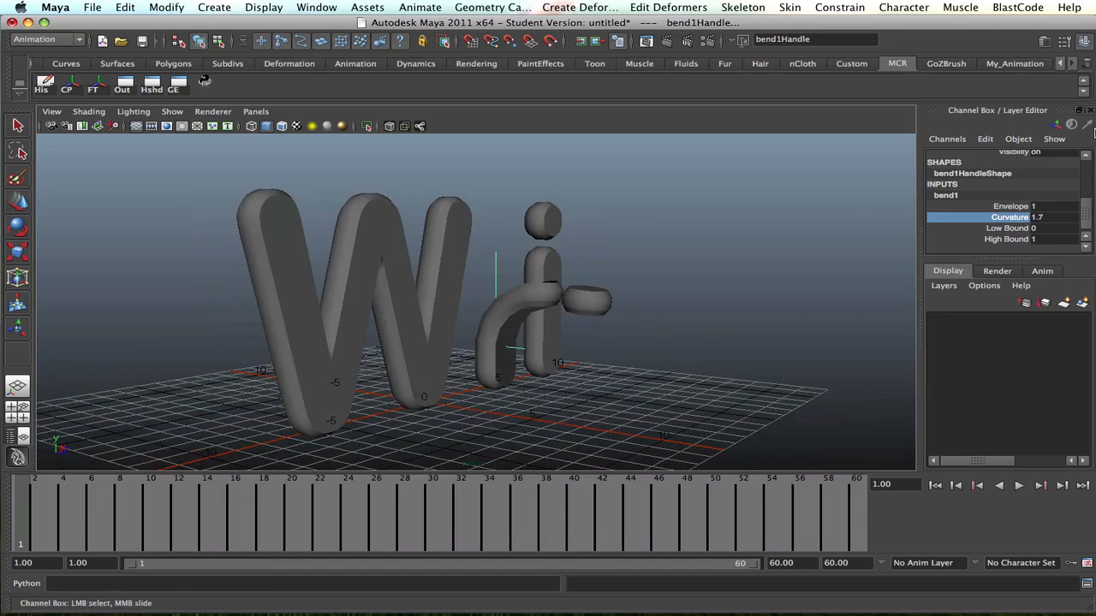
left_click(1062, 217)
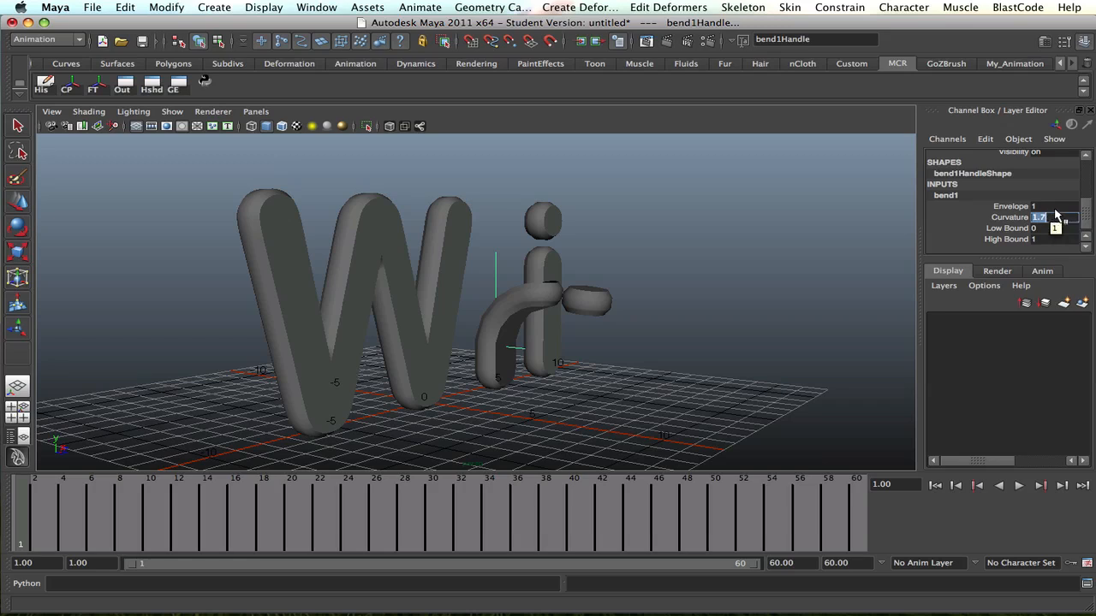
key("Return")
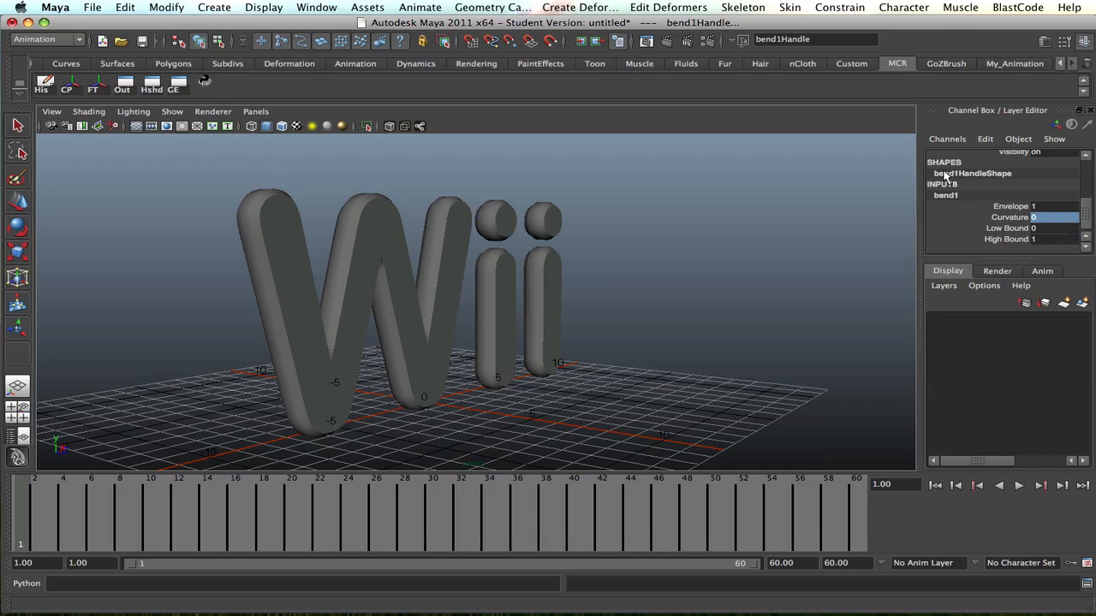
Key the Curvature of the first i's bend at 0 on frames 1 and 24.
left_click(1005, 219)
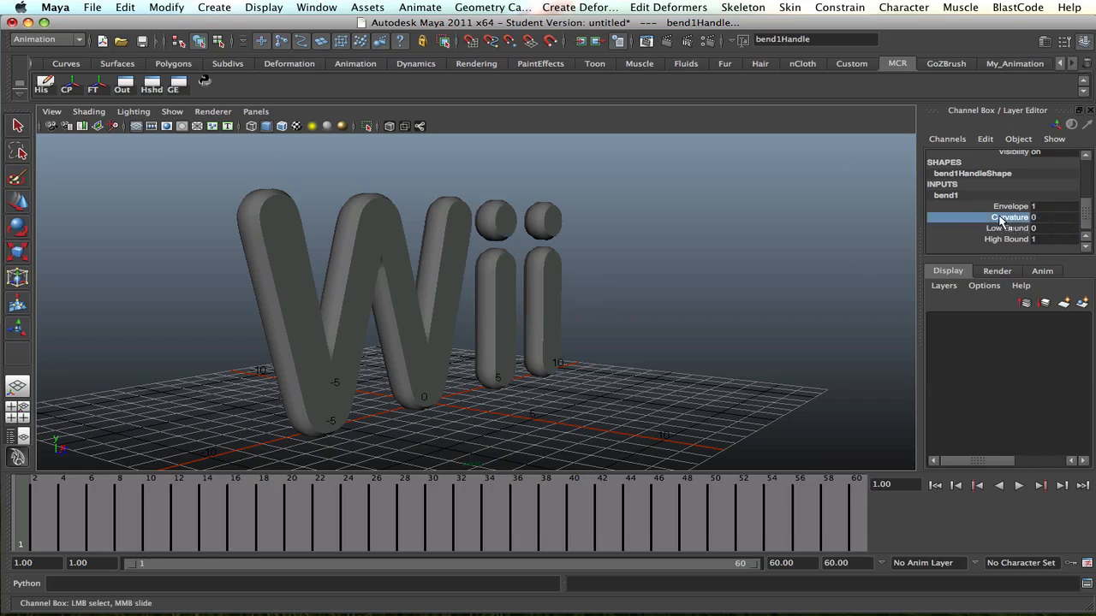
right_click(1005, 219)
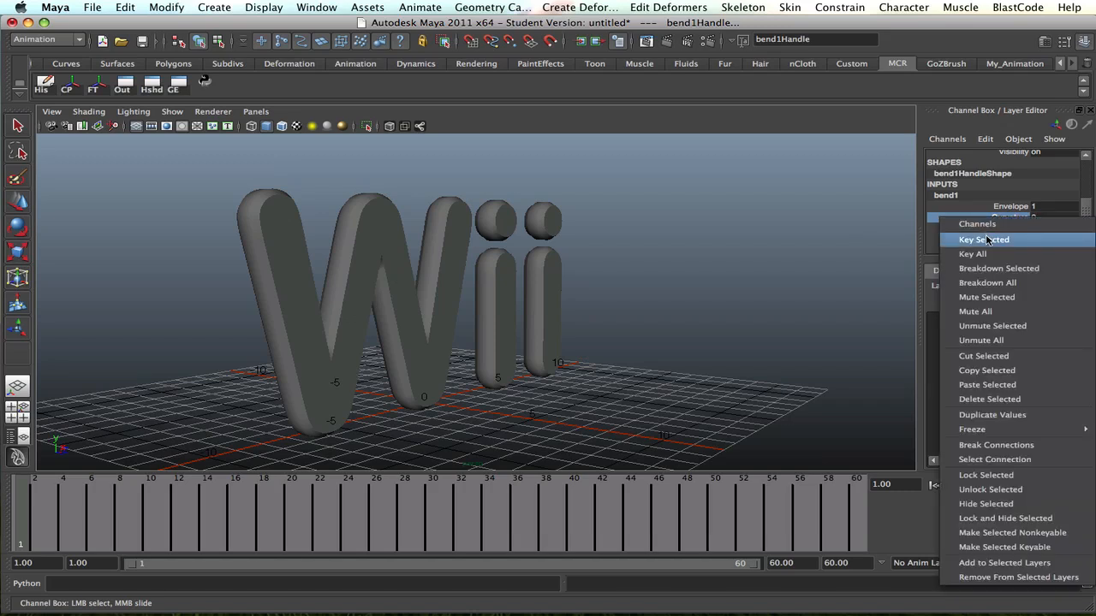
left_click(987, 240)
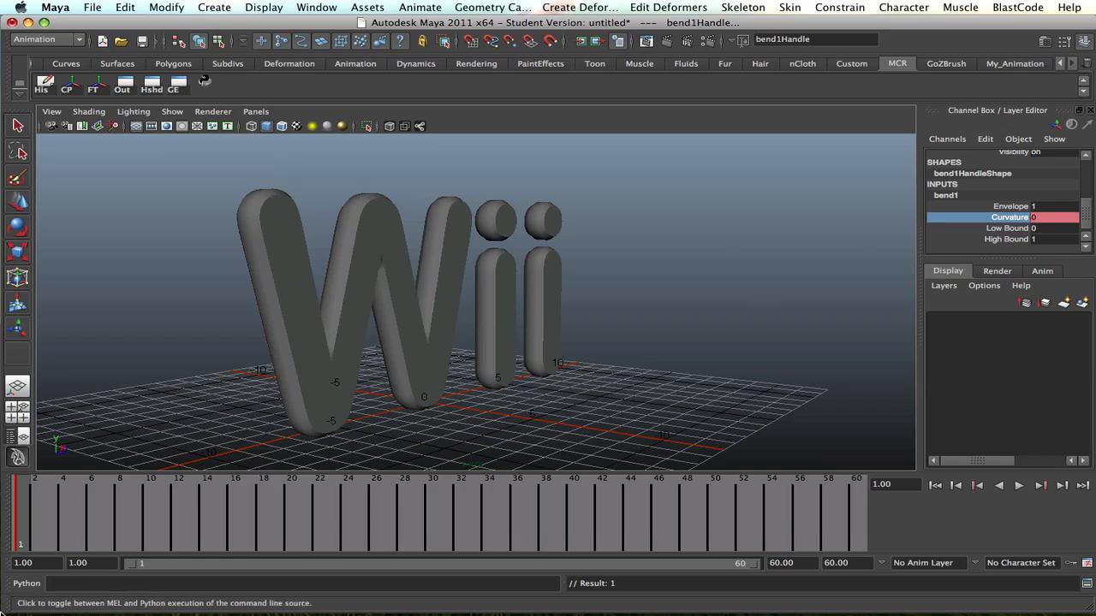
left_click_drag(34, 505, 353, 497)
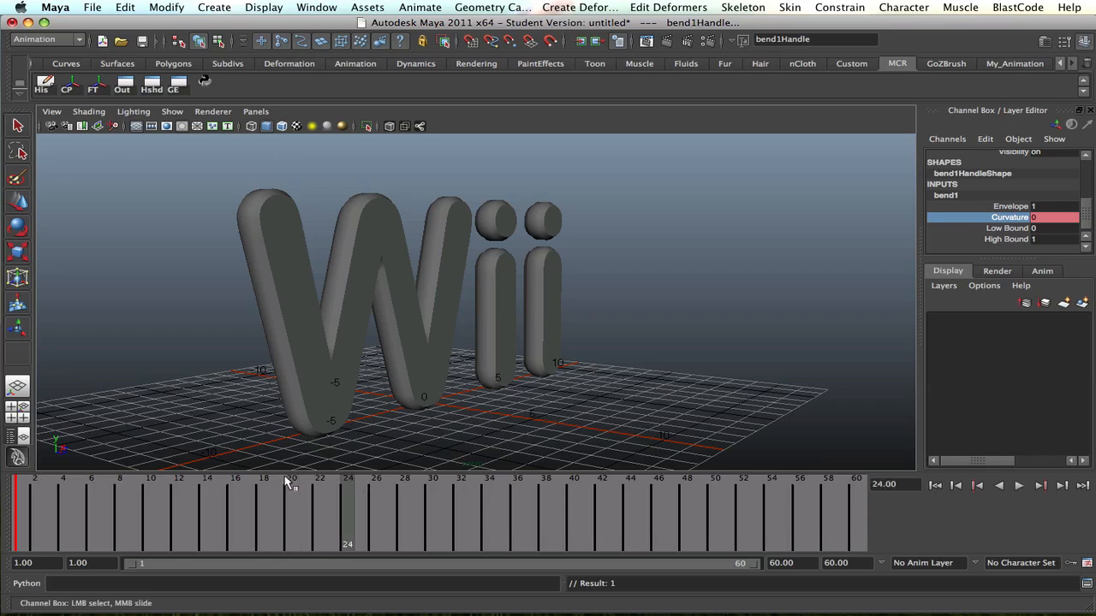
right_click(995, 222)
left_click(988, 242)
At frame 40, set the bend's Curvature to 1.7 and key it.
mouse_move(353, 491)
left_mouse_down()
mouse_move(588, 496)
mouse_move(577, 502)
left_mouse_up()
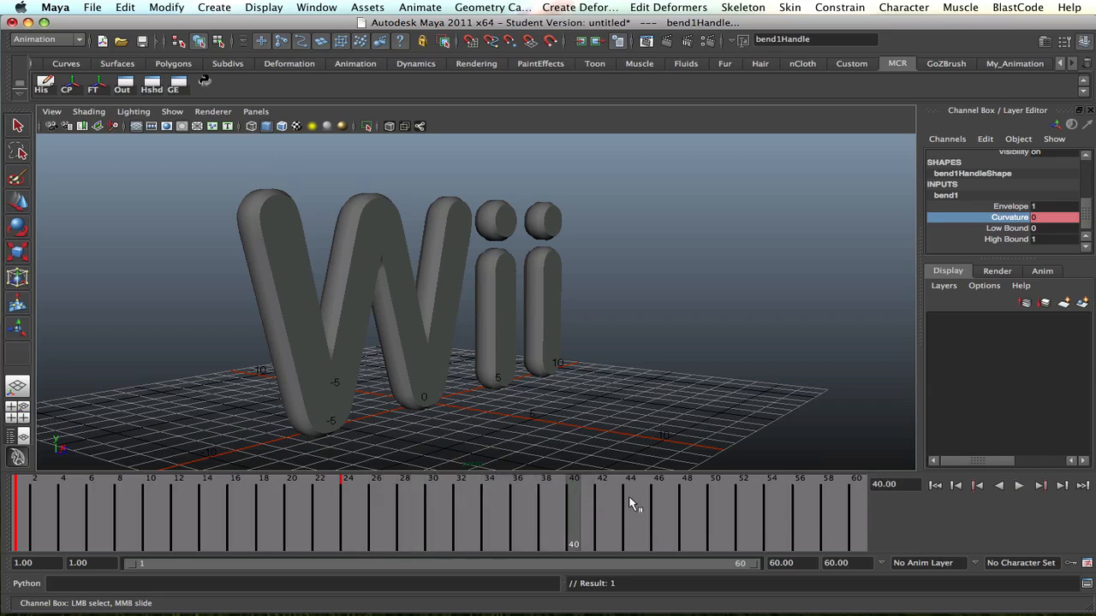
scroll(643, 327, "up", 2)
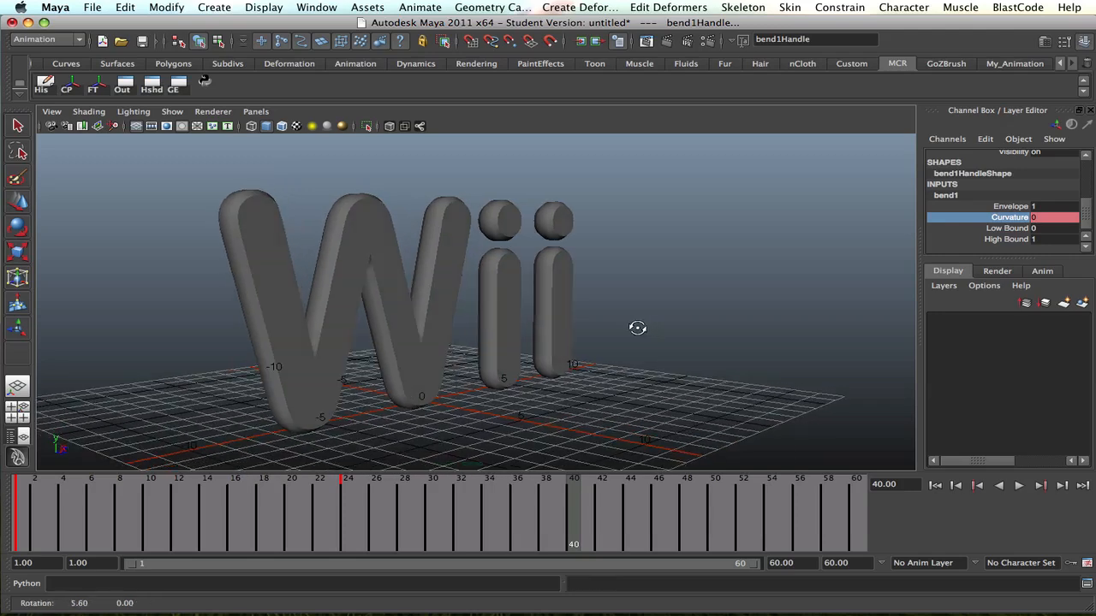
left_click(1036, 218)
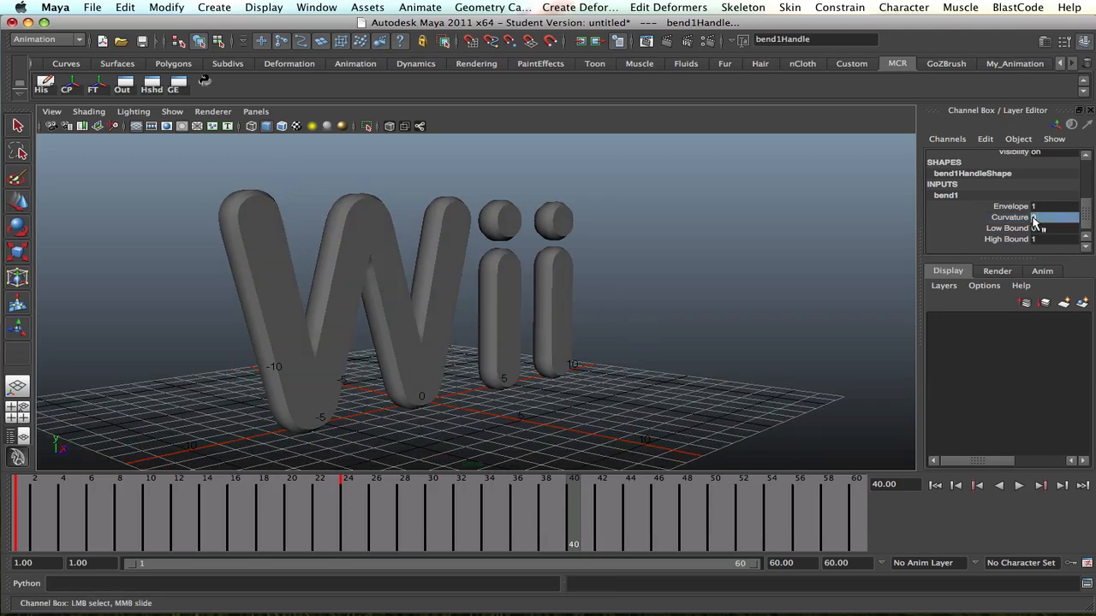
type("1")
key("Return")
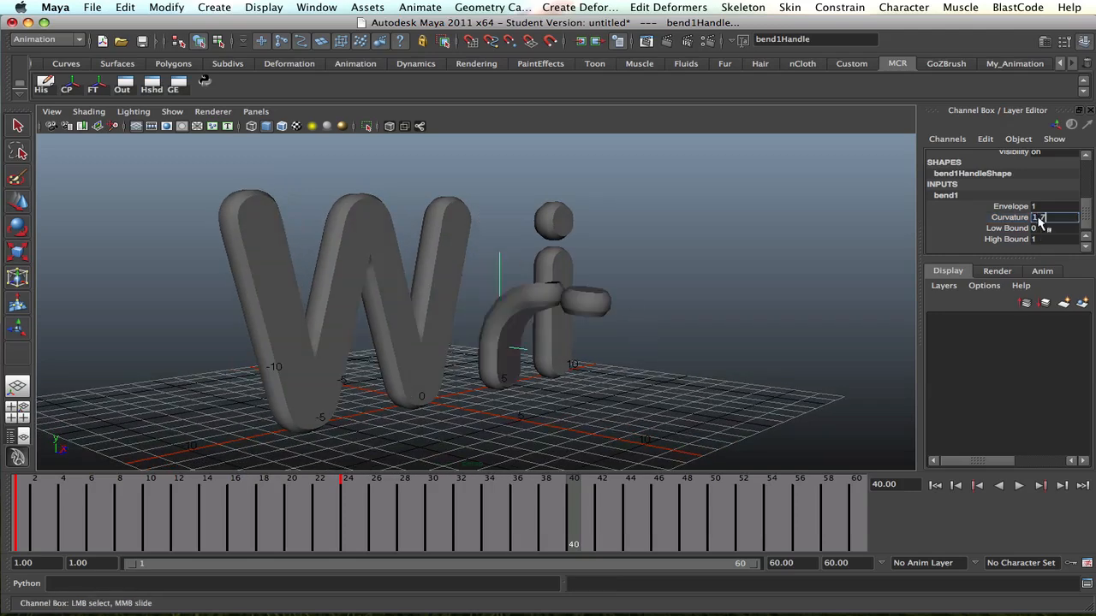
right_click(999, 221)
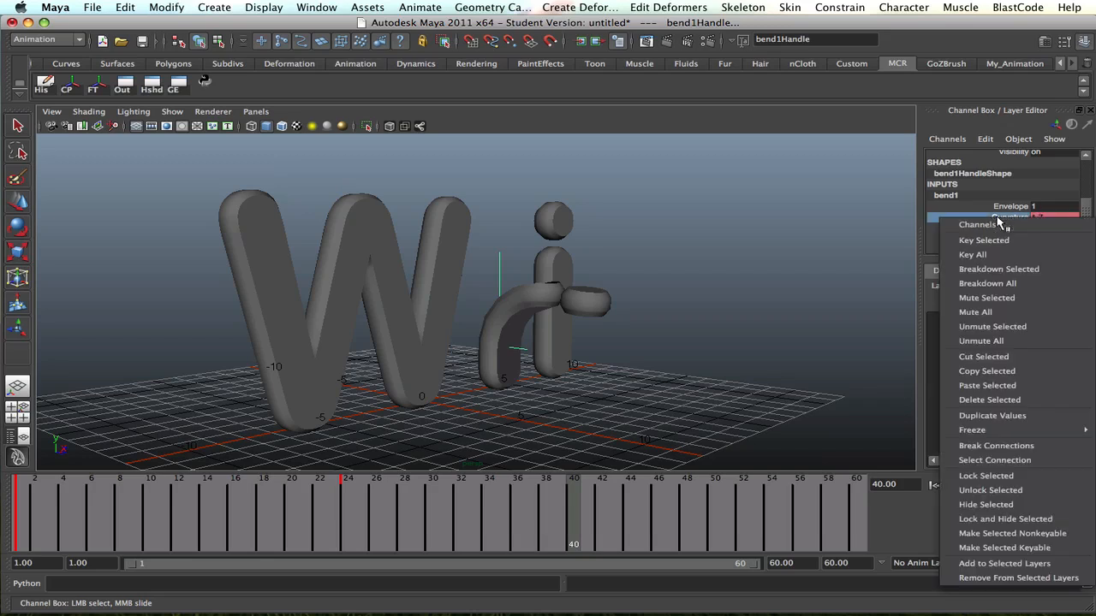
left_click(990, 240)
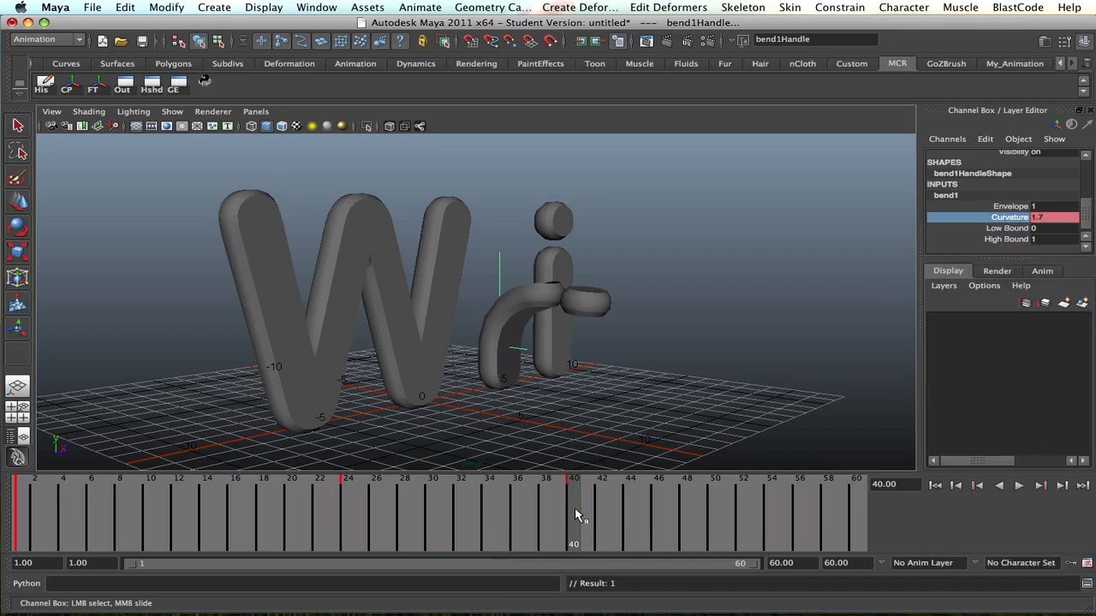
At frame 57, set the bend's Curvature to 0, key it, and play the animation.
left_click_drag(577, 514, 817, 512)
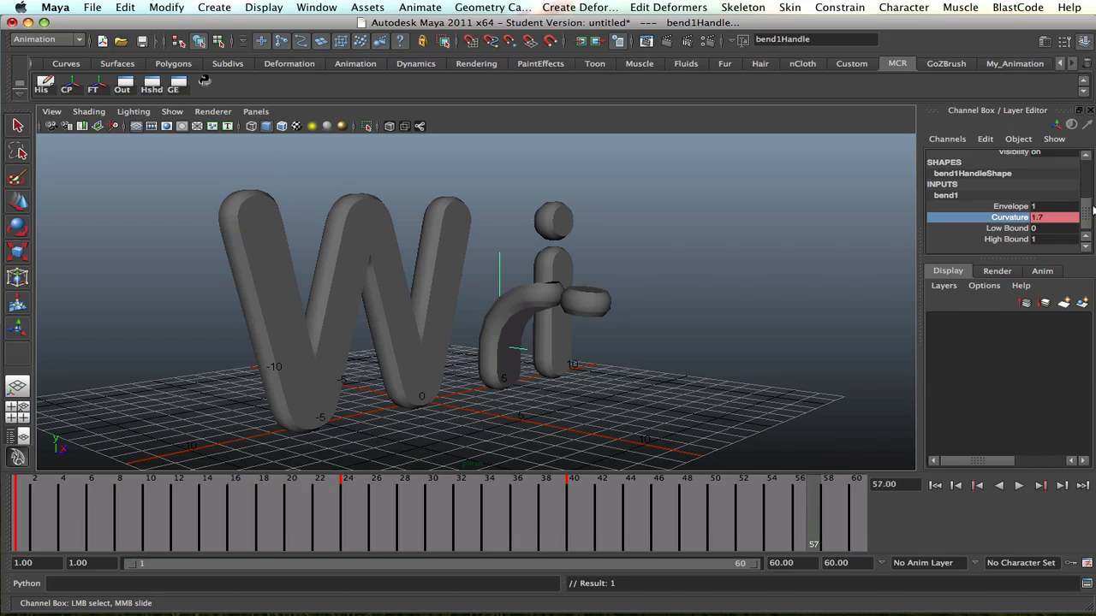
left_click(1046, 218)
type("0")
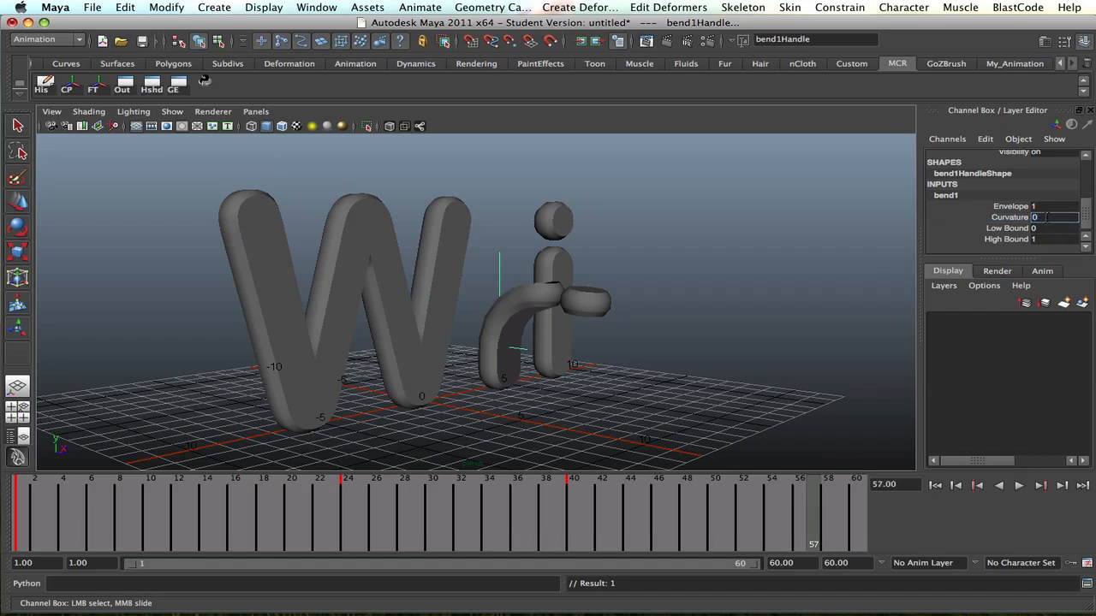
key("Return")
left_click(1003, 218)
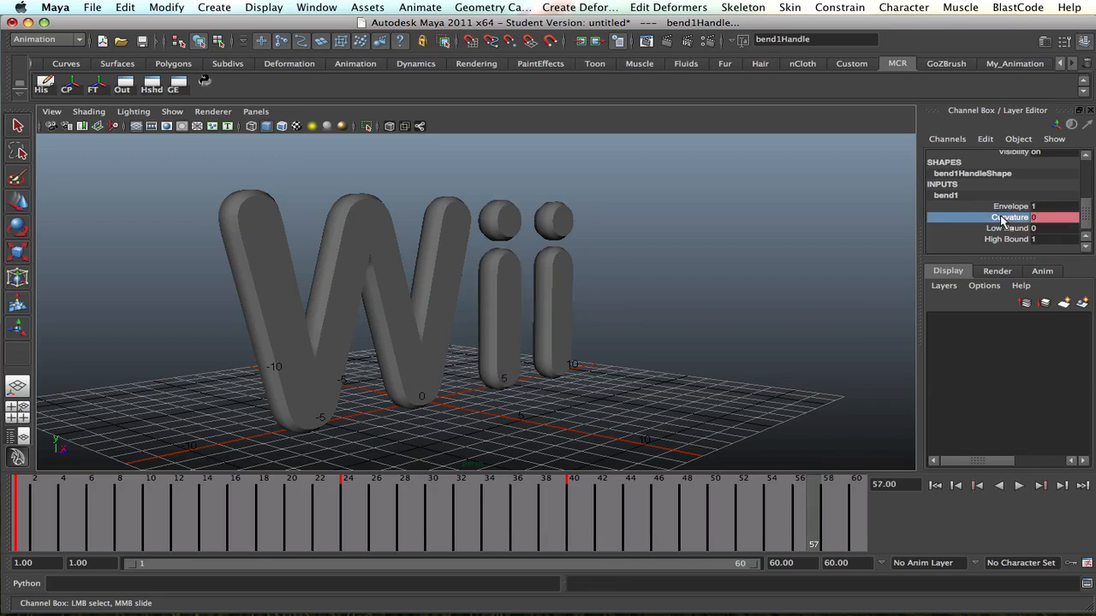
right_click(1003, 221)
left_click(993, 241)
key("alt+v")
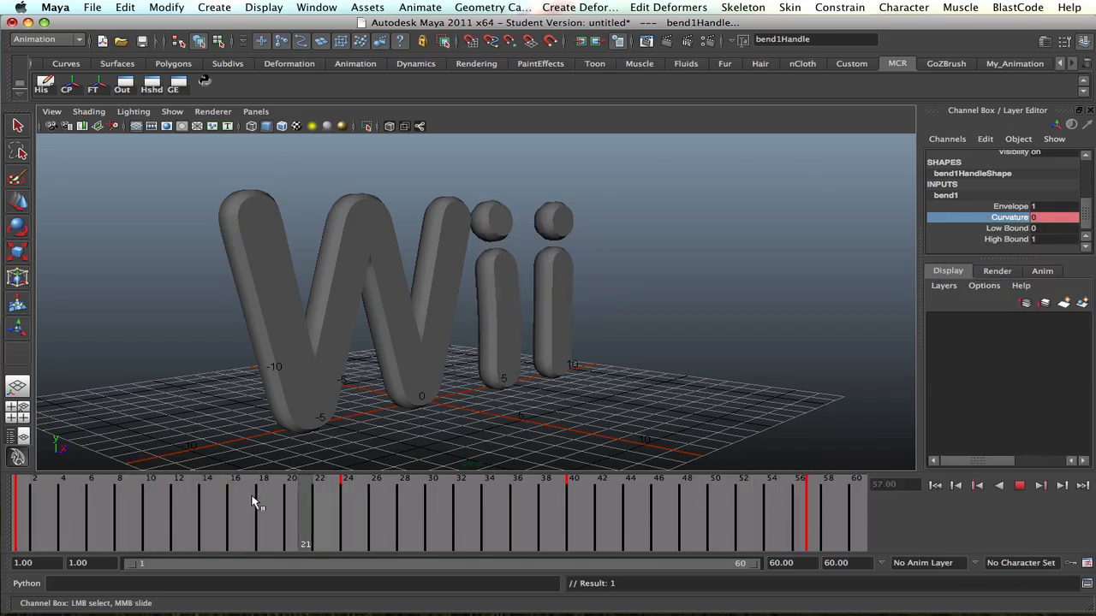
Return to frame 40, adjust the bend's Curvature to 1.9 and key the new value.
mouse_move(116, 497)
left_mouse_down()
mouse_move(610, 499)
mouse_move(572, 497)
left_mouse_up()
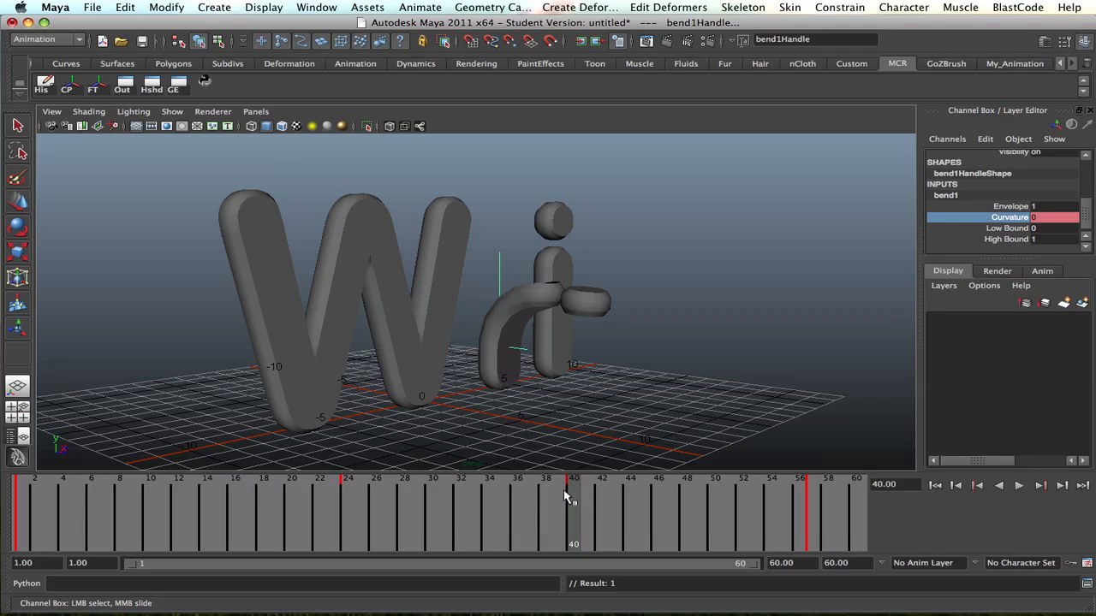
left_click_drag(734, 360, 625, 357, "alt")
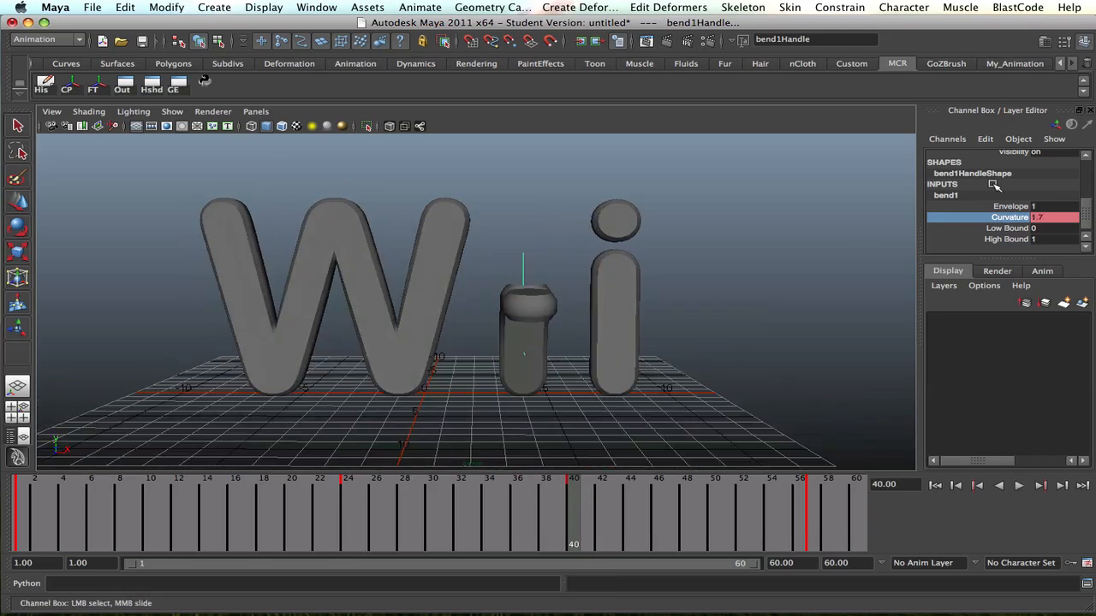
double_click(1052, 217)
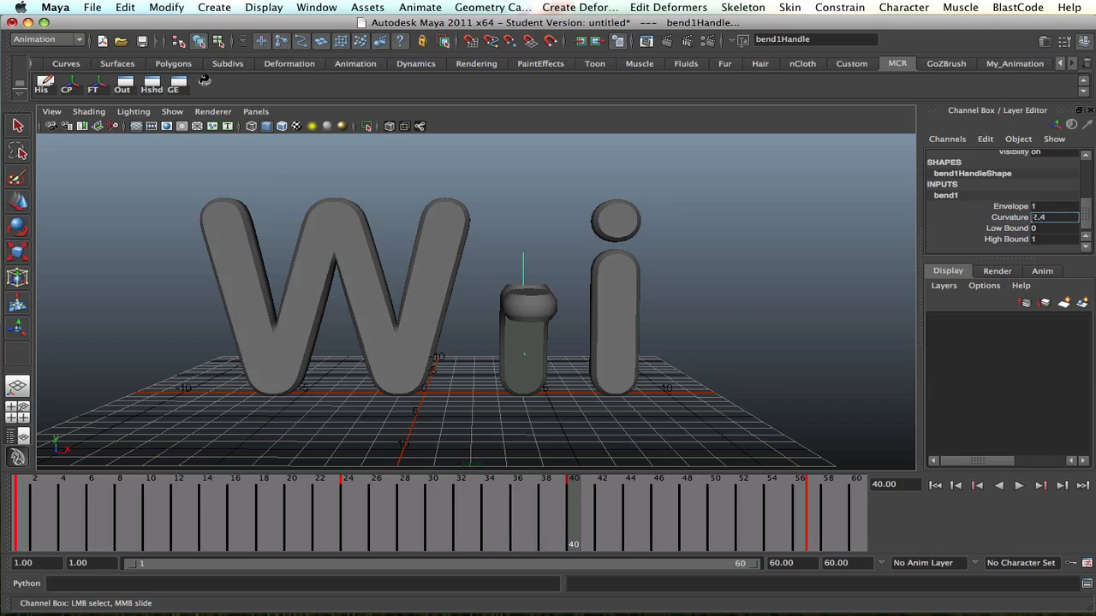
key("Return")
left_click(1010, 217)
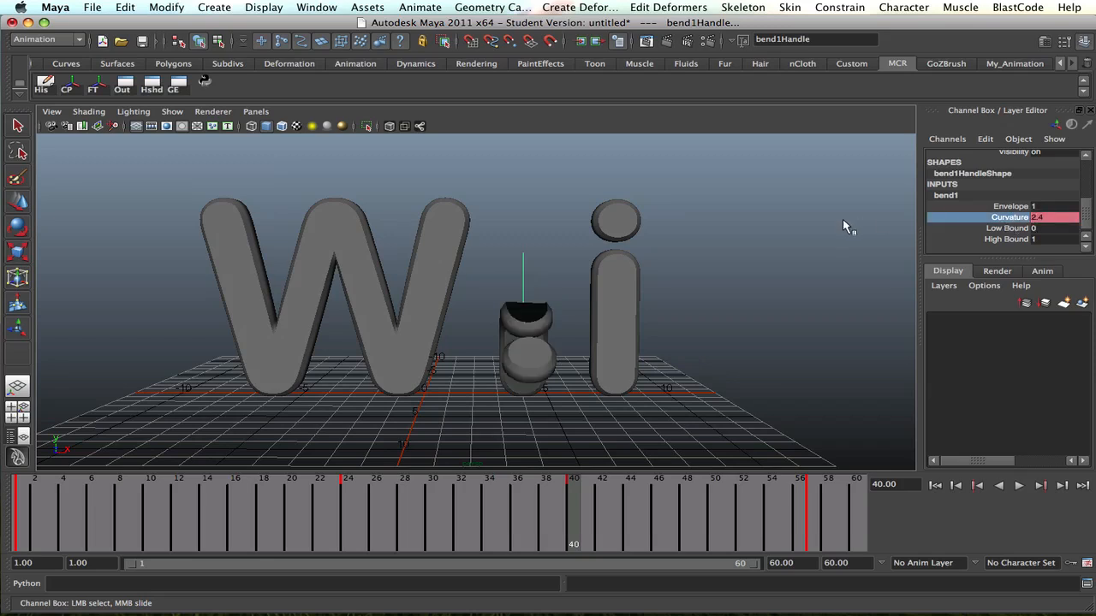
middle_click_drag(847, 226, 838, 220)
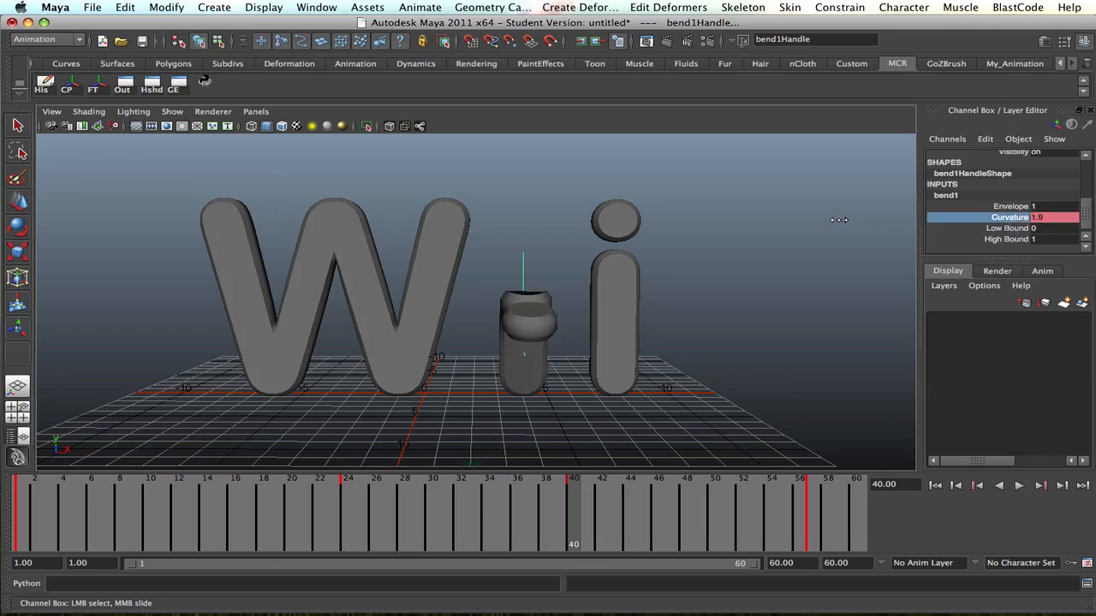
right_click(1030, 224)
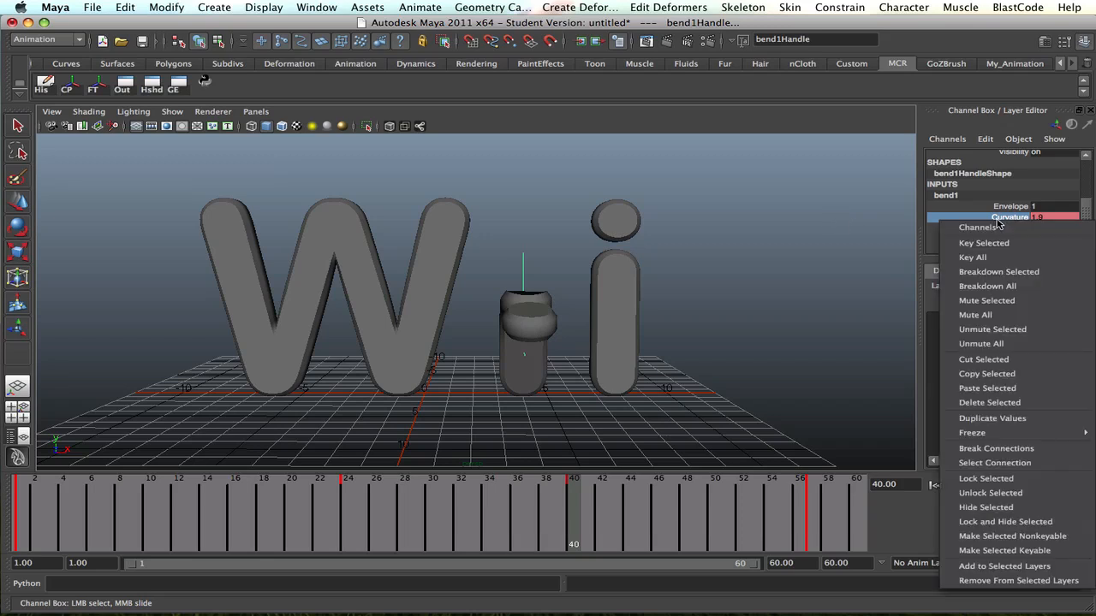
left_click(991, 242)
Play and scrub through the timeline to examine how the first i bends around frame 40 and straightens.
mouse_move(557, 499)
left_mouse_down()
mouse_move(140, 489)
mouse_move(854, 484)
left_mouse_up()
left_click_drag(506, 384, 453, 382, "alt")
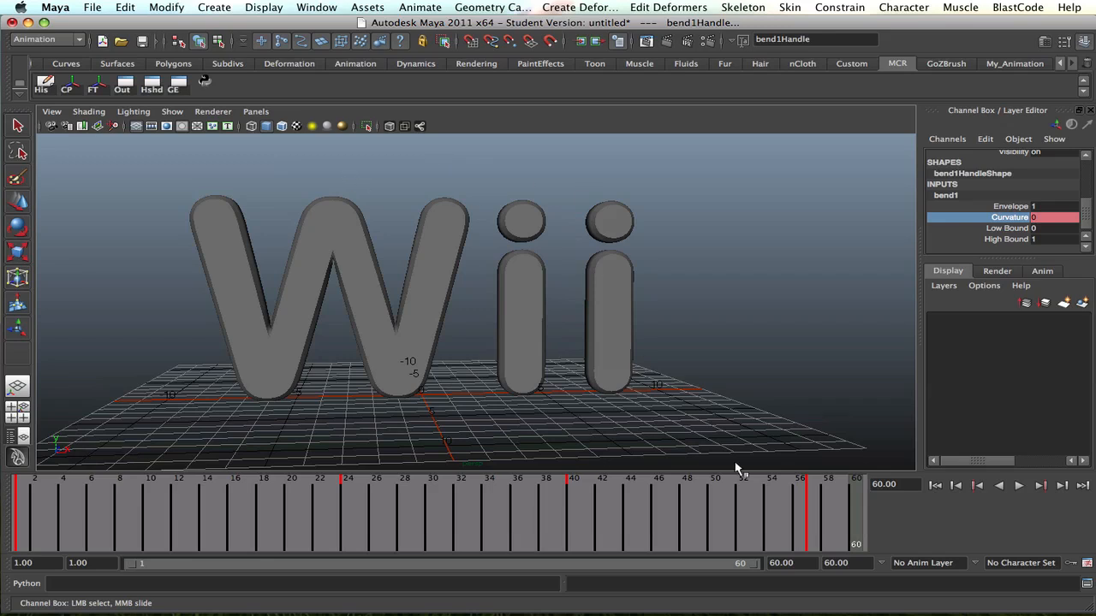
key("alt+v")
left_click_drag(609, 498, 570, 491)
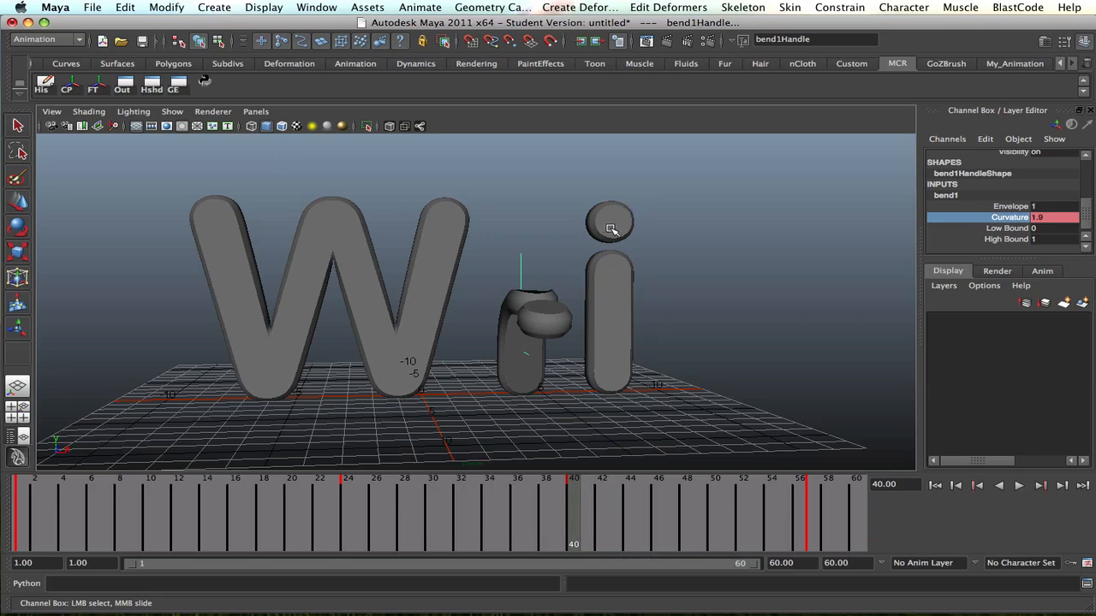
left_click(586, 493)
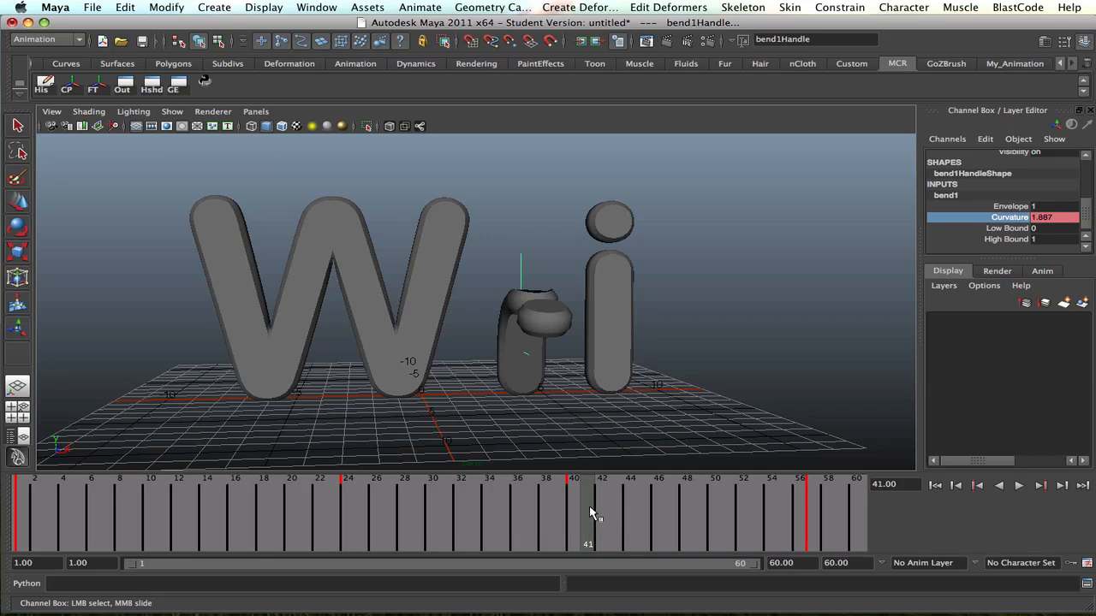
key("alt+v")
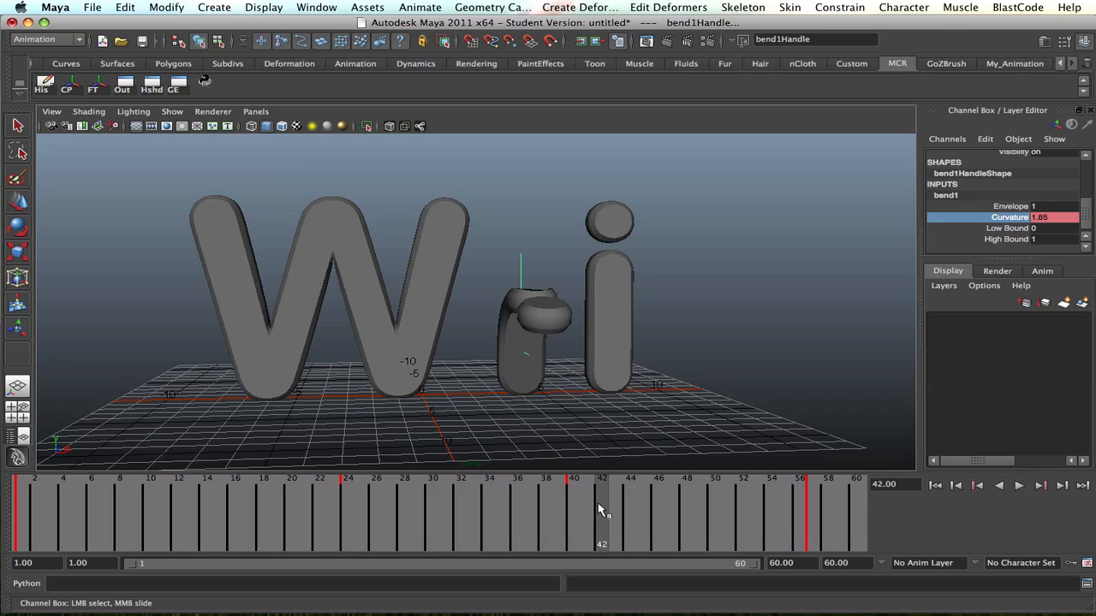
mouse_move(557, 489)
left_mouse_down()
mouse_move(568, 501)
mouse_move(624, 499)
left_mouse_up()
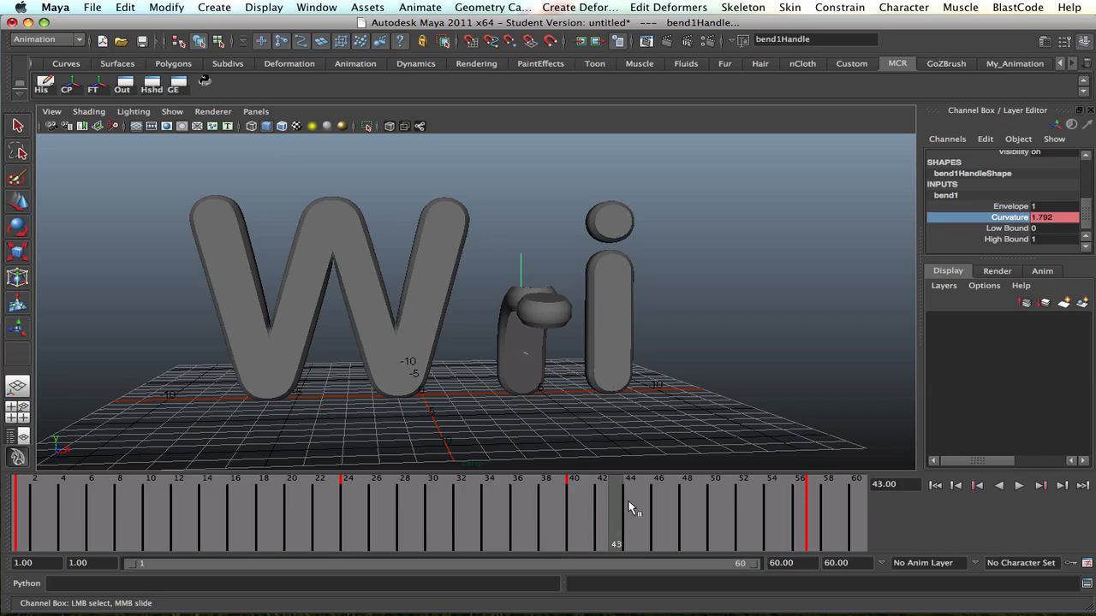
left_click_drag(631, 506, 578, 505)
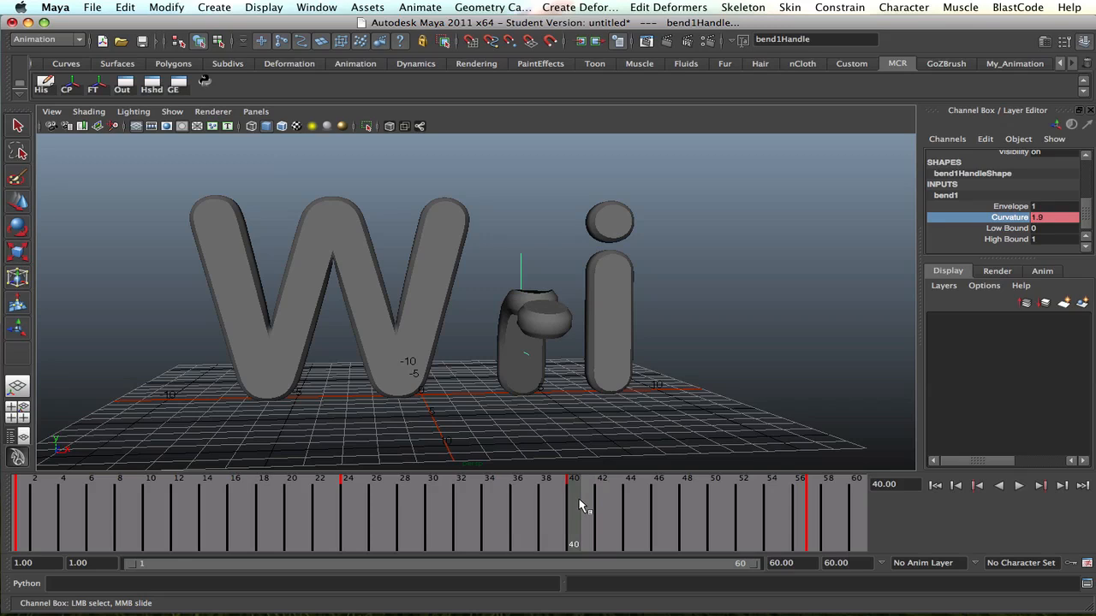
left_click_drag(579, 506, 18, 506)
left_click(1019, 485)
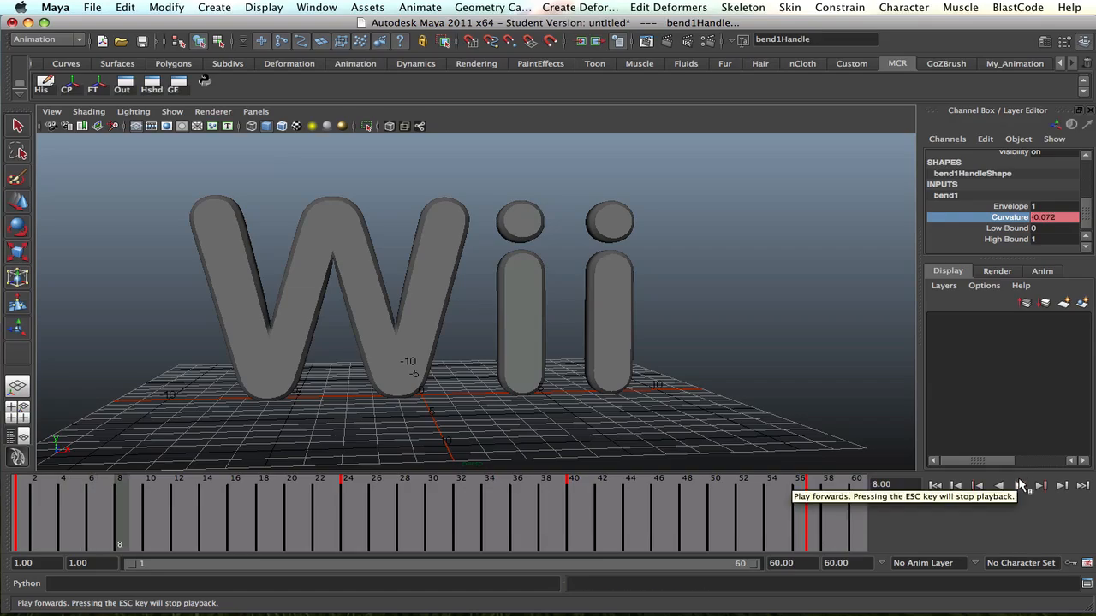
Hide the grid in the perspective view and frame the whole Wii logo from farther away.
mouse_move(517, 307)
left_mouse_down("alt")
mouse_move(869, 308)
mouse_move(494, 307)
mouse_move(543, 305)
mouse_move(534, 311)
left_mouse_up("alt")
right_click_drag(534, 311, 488, 310, "alt")
left_click_drag(487, 310, 447, 305, "alt")
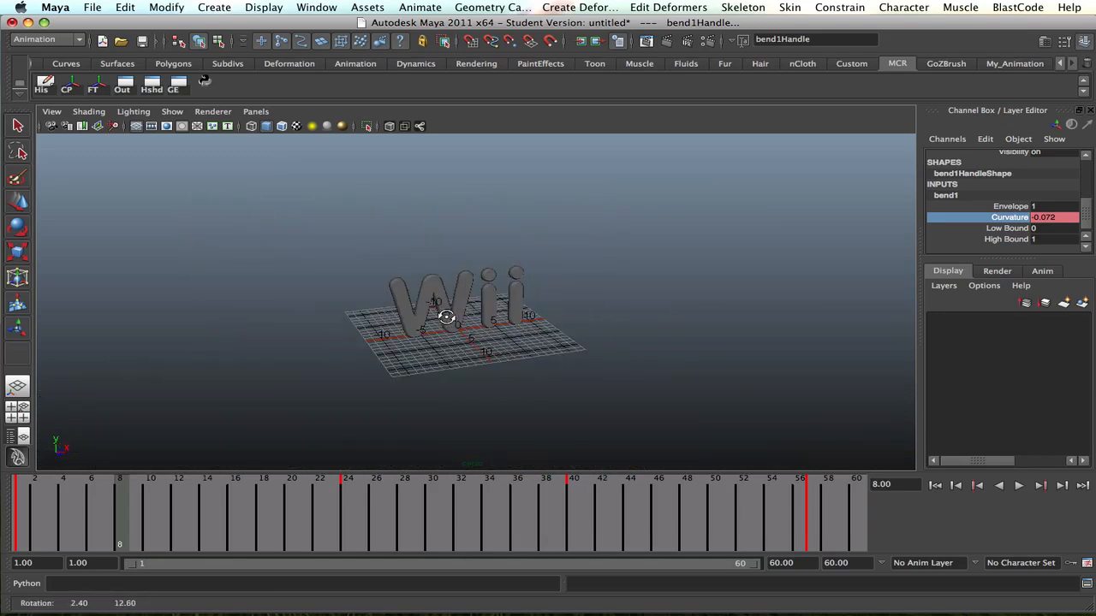
left_click(99, 112)
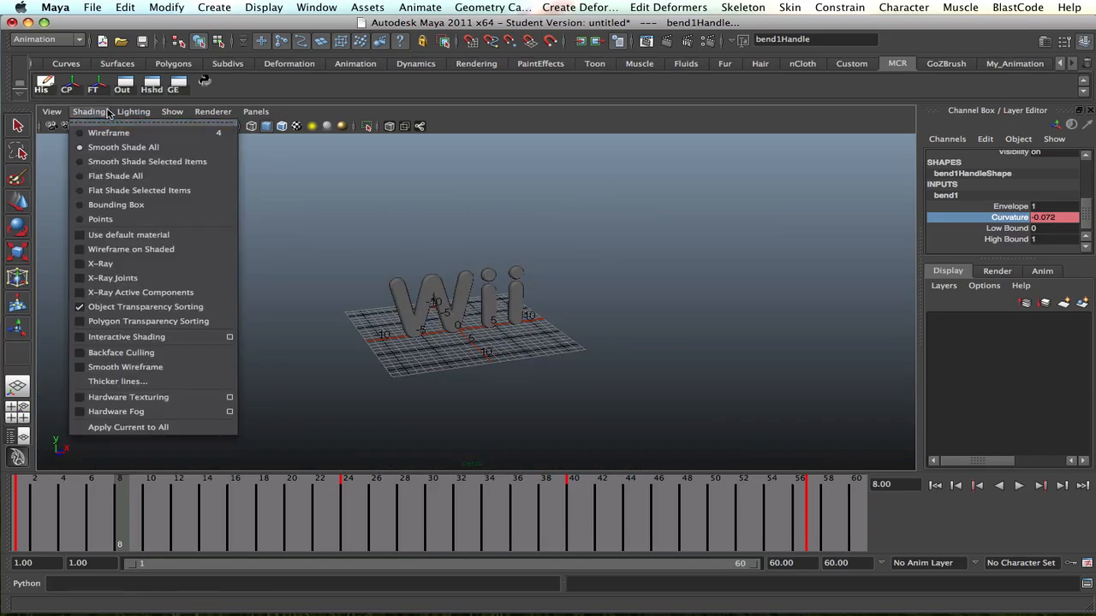
mouse_move(172, 111)
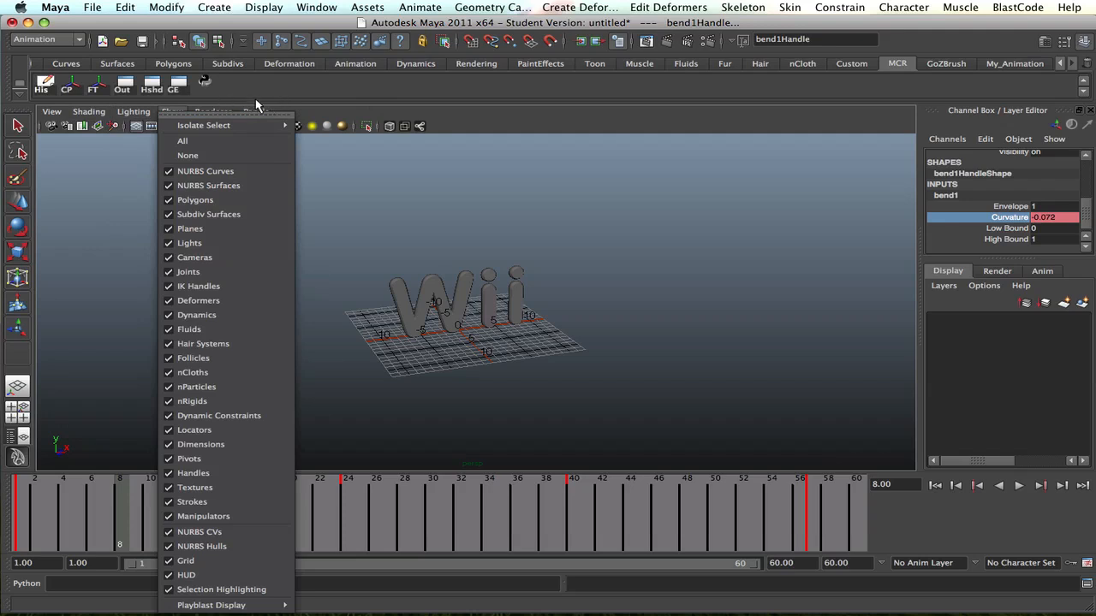
left_click(184, 111)
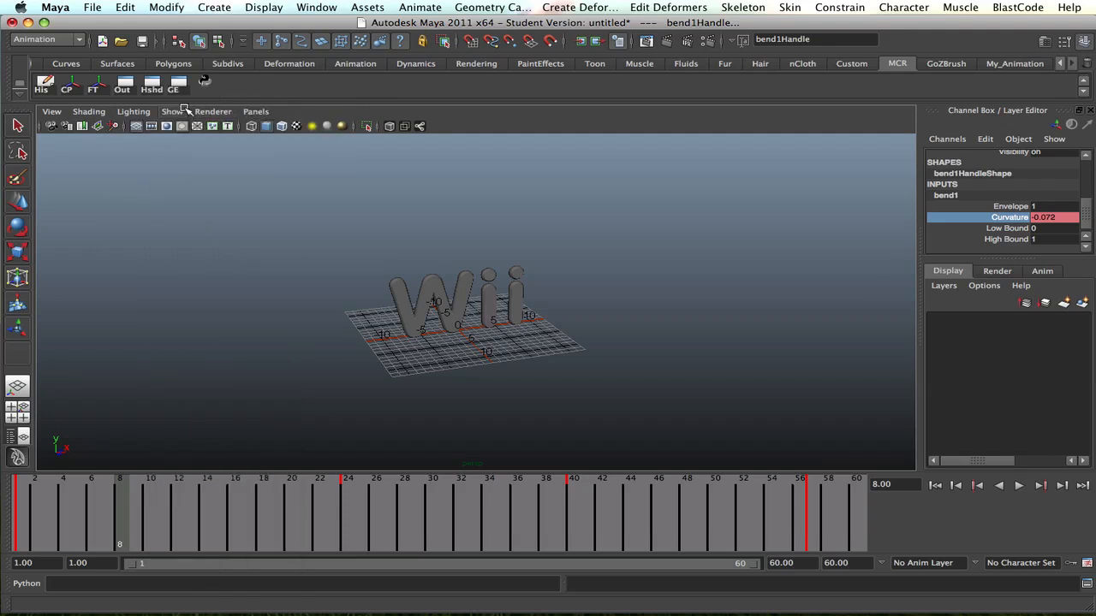
left_click(261, 7)
left_click(267, 29)
left_click_drag(406, 176, 765, 252, "alt")
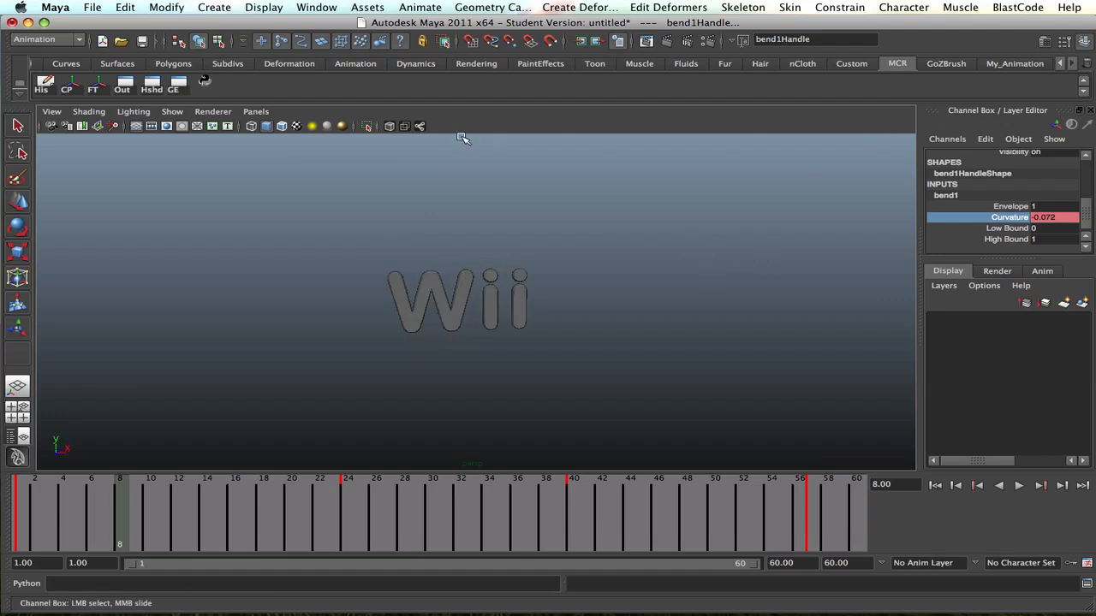
Create a polygon plane under the Wii logo and scale it uniformly to about 38.6.
left_click(183, 66)
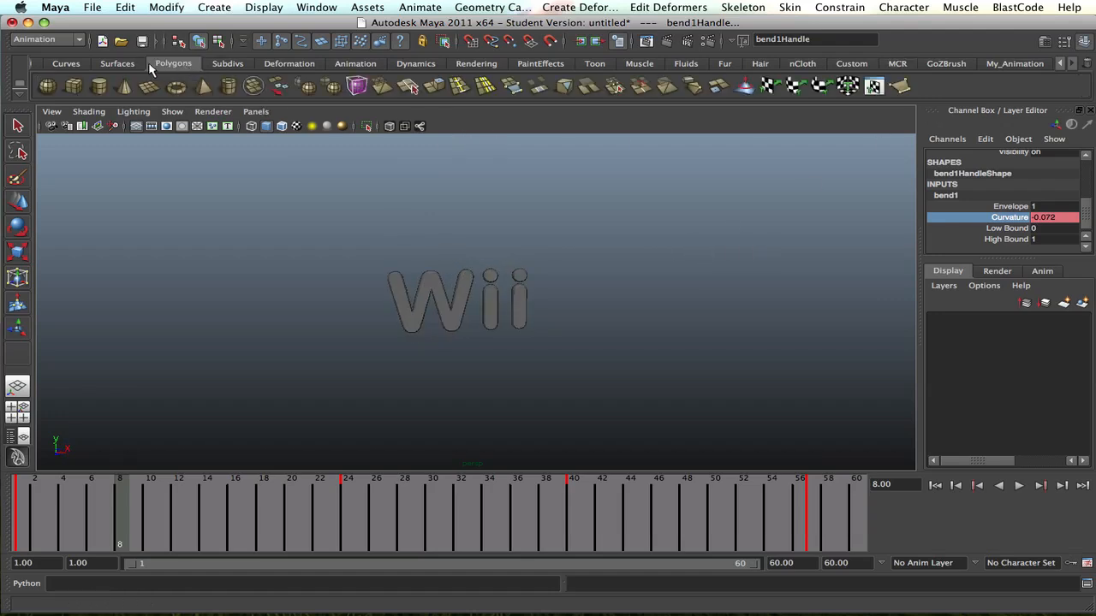
left_click(149, 85)
left_click_drag(420, 299, 561, 304, "alt")
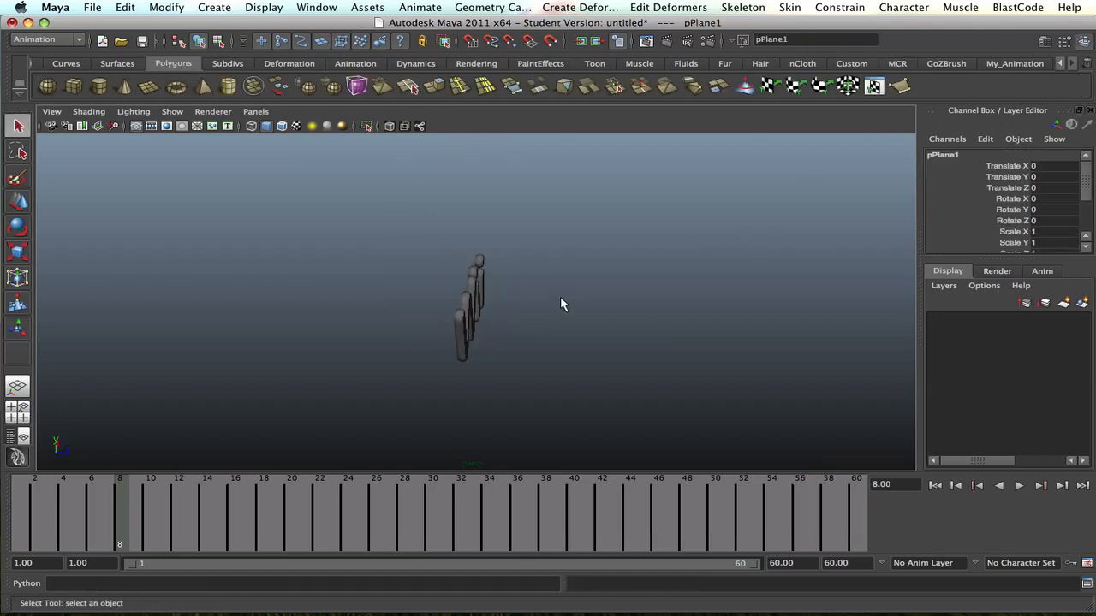
key("r")
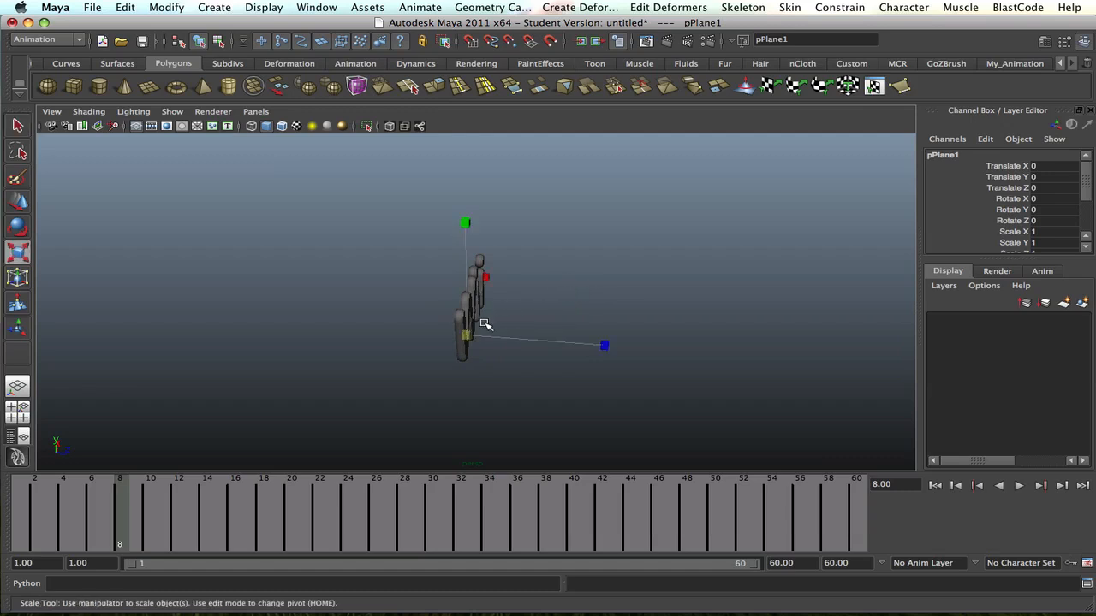
key("minus")
left_click_drag(610, 297, 705, 296, "alt")
Set both the plane's Subdivisions Width and Subdivisions Height to 4 in its polyPlane1 construction settings.
scroll(1087, 187, "down", 3)
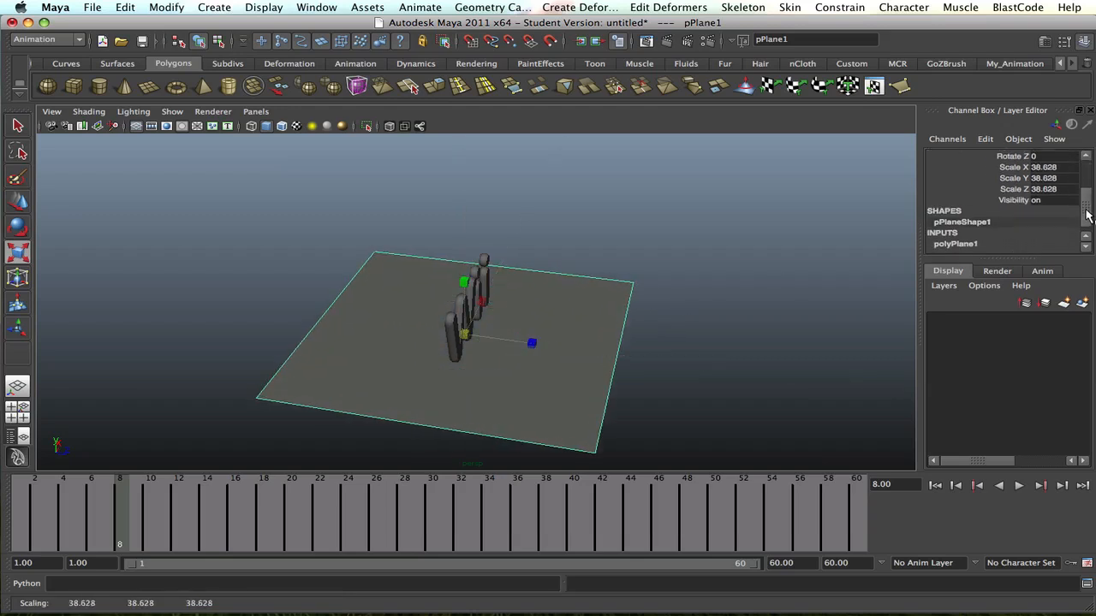
left_click(957, 234)
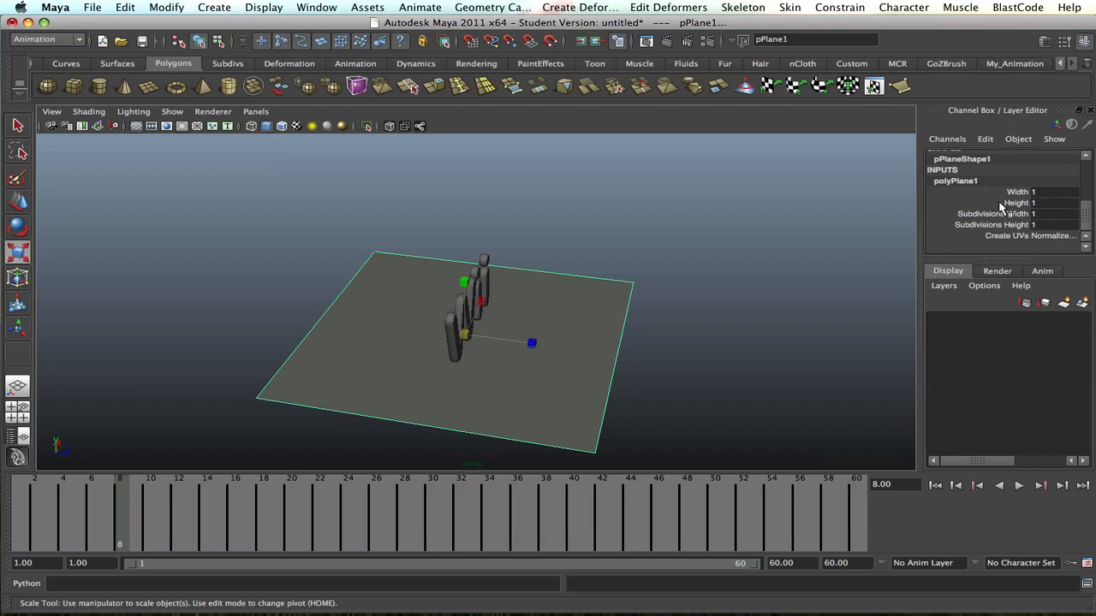
left_click_drag(1002, 215, 993, 227)
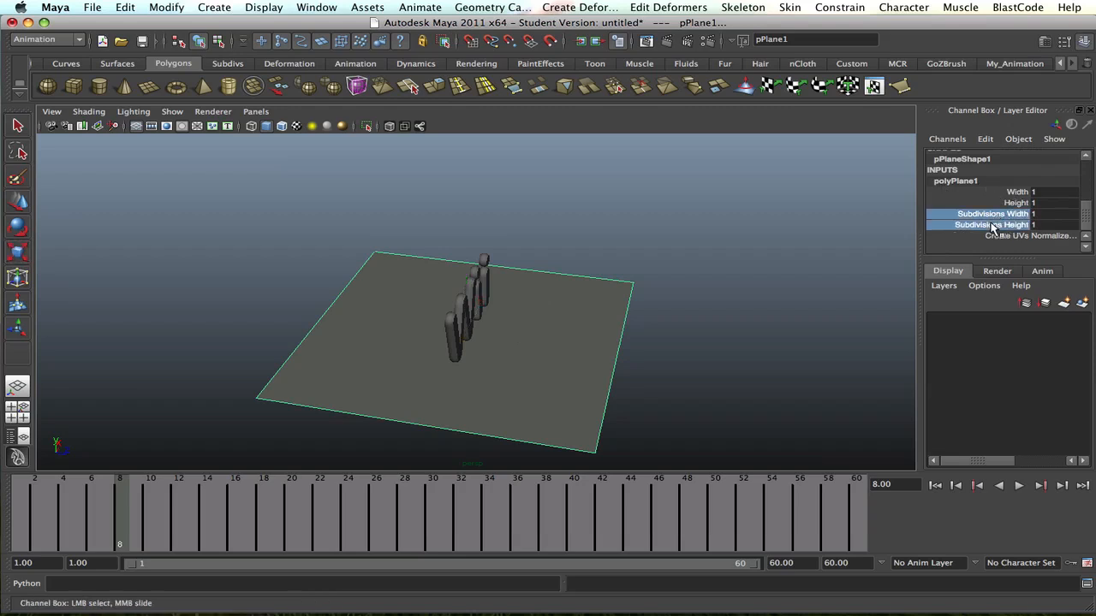
middle_click_drag(629, 237, 649, 229)
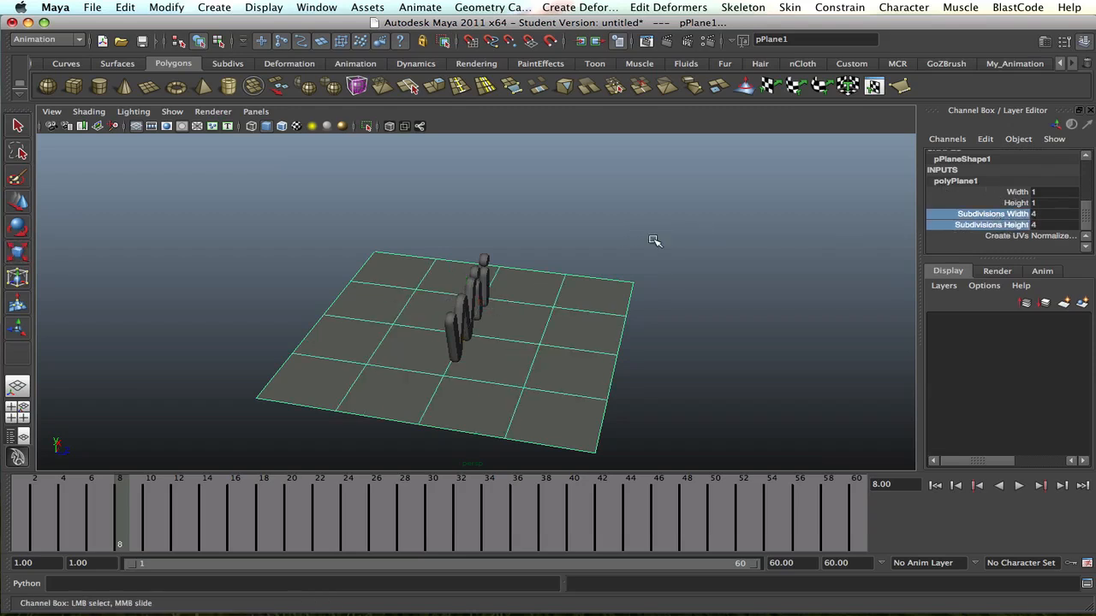
left_click_drag(655, 241, 569, 235, "alt")
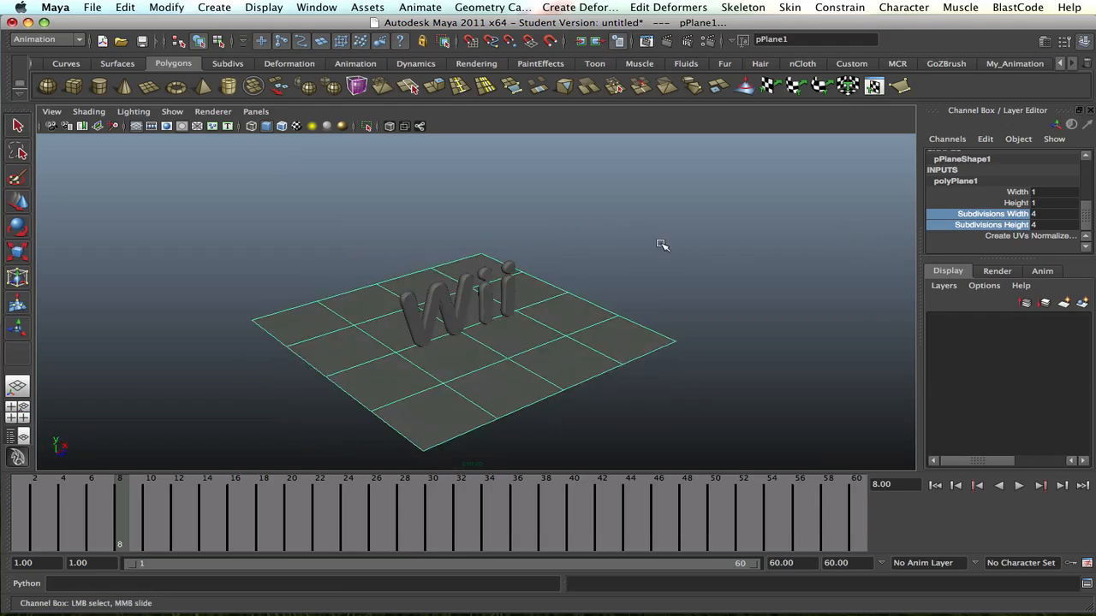
Enlarge the plane to Width 5.2 and Height 2.4, and set its Subdivisions Height to 6.
left_click(1008, 191)
middle_click_drag(724, 218, 770, 219)
left_click(990, 206)
left_click(952, 224)
left_click_drag(582, 224, 663, 223, "alt")
right_click_drag(664, 223, 442, 259, "alt")
middle_click_drag(442, 259, 651, 178, "alt")
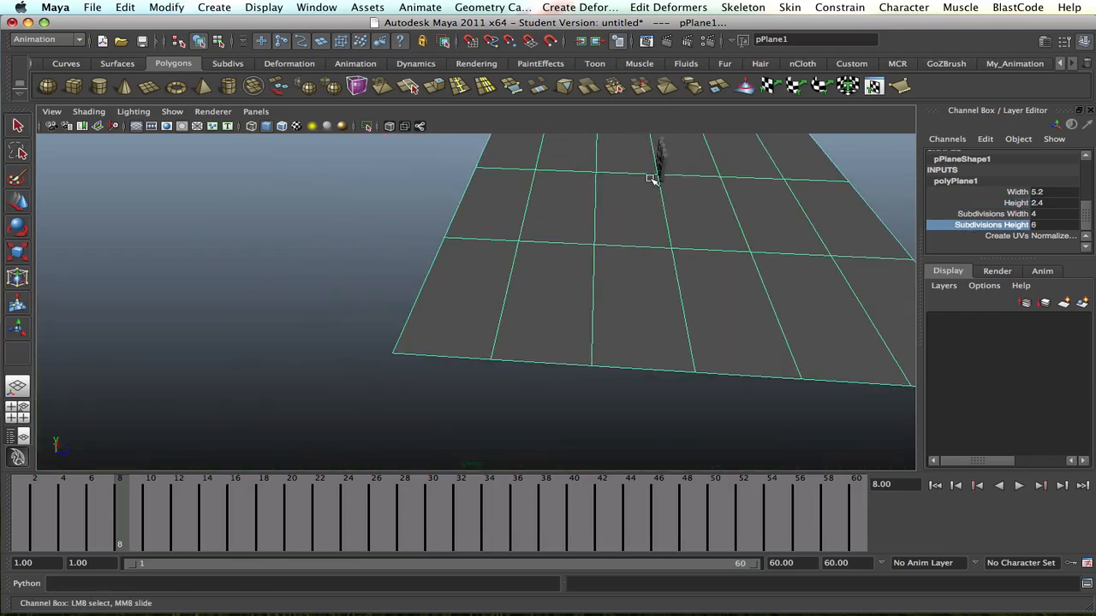
Switch the plane to edge selection and select the four border edges along the side behind the logo.
left_click_drag(651, 178, 503, 219, "alt")
left_click_drag(588, 223, 495, 225, "alt")
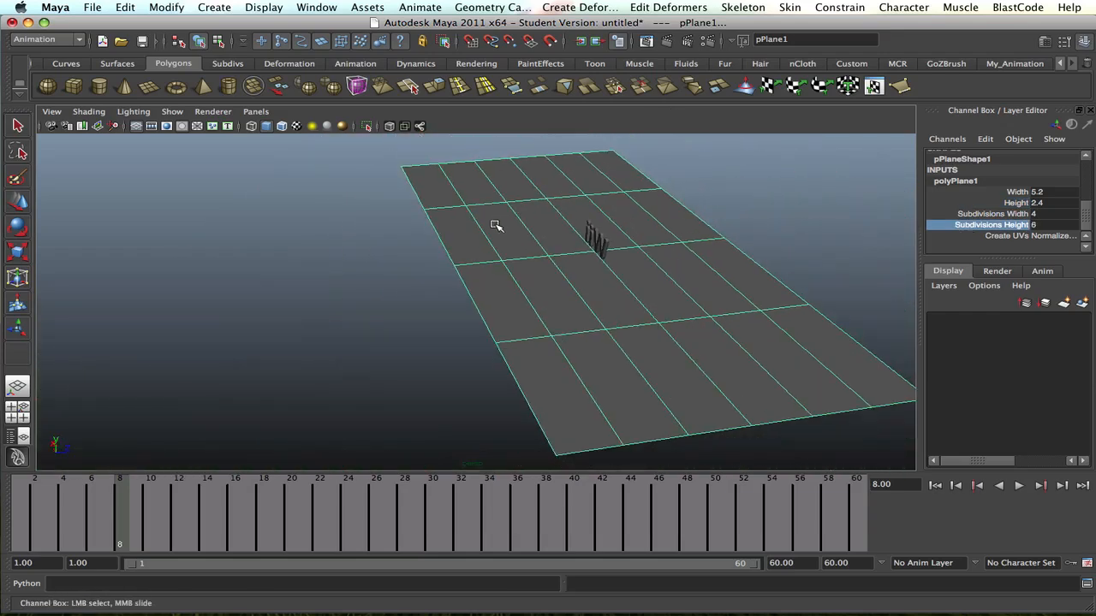
right_click(504, 223)
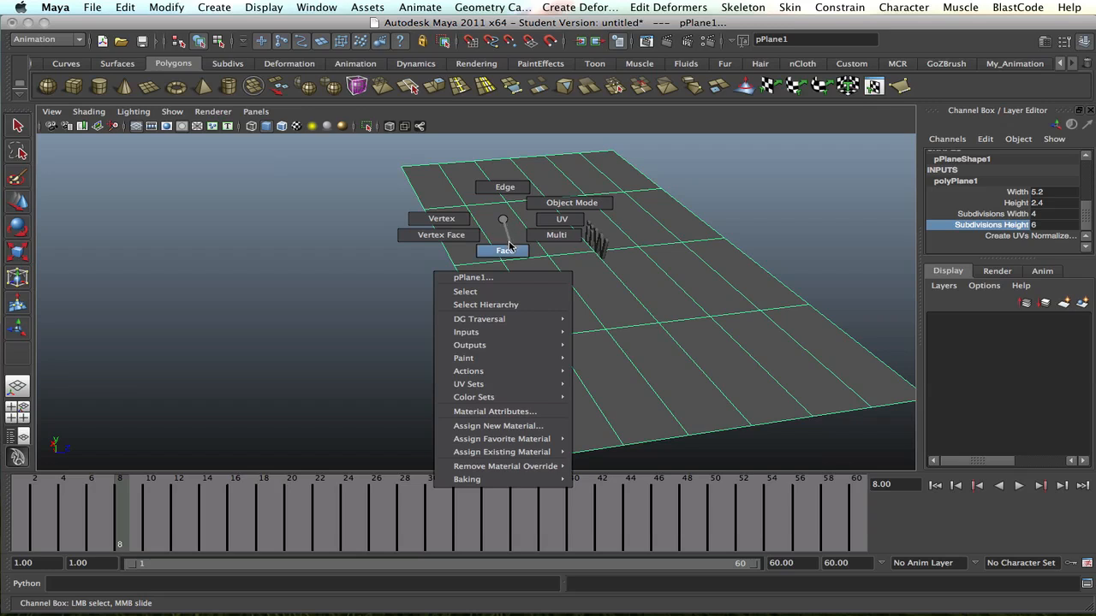
left_click(510, 185)
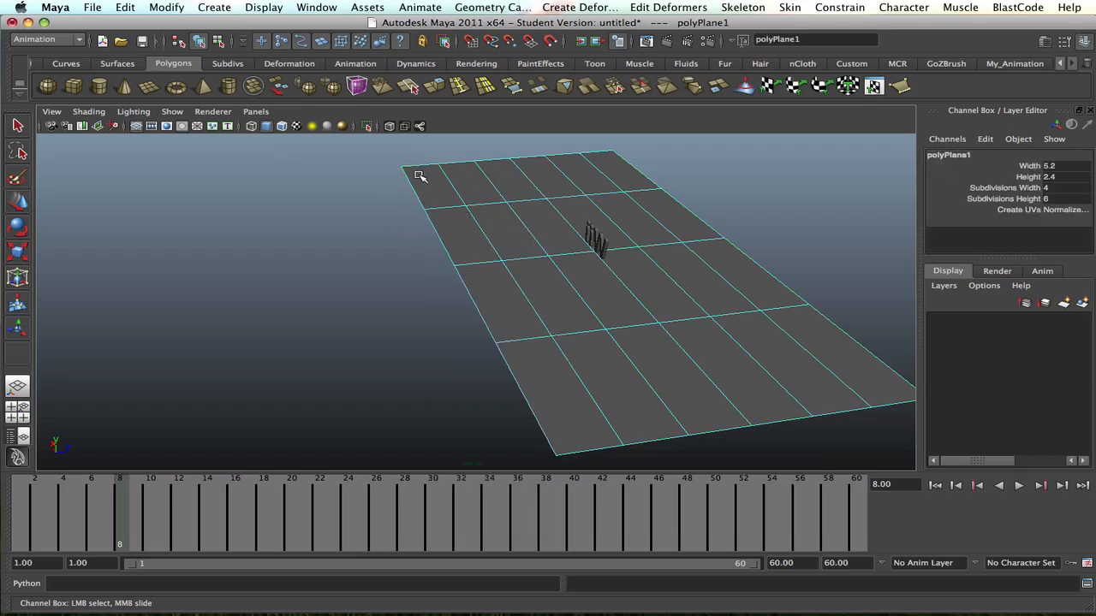
left_click(421, 214)
left_click(411, 229, "shift")
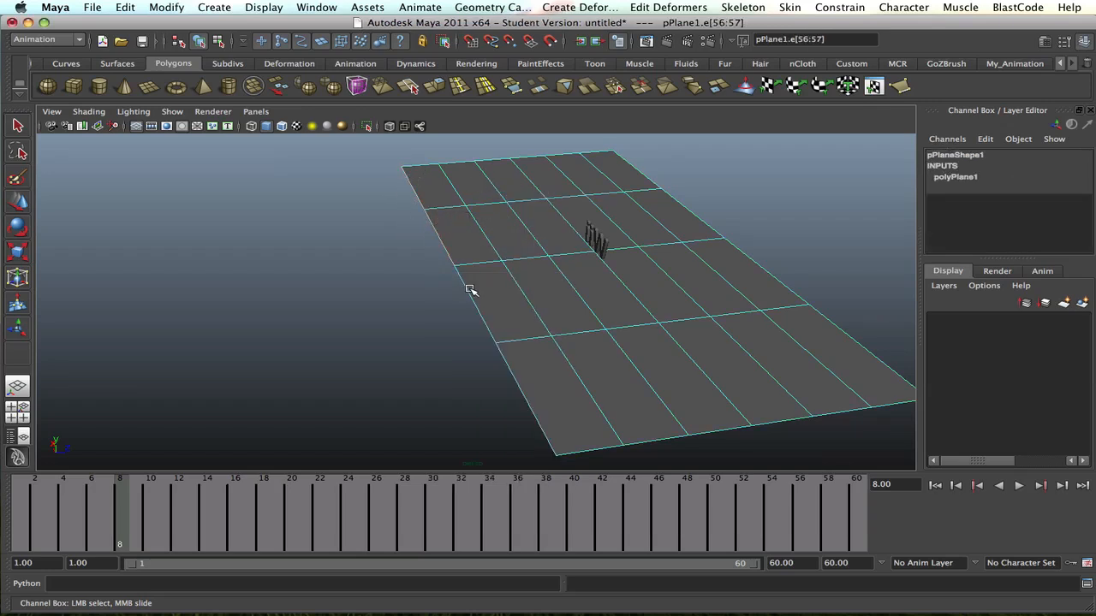
left_click_drag(708, 311, 639, 299, "alt")
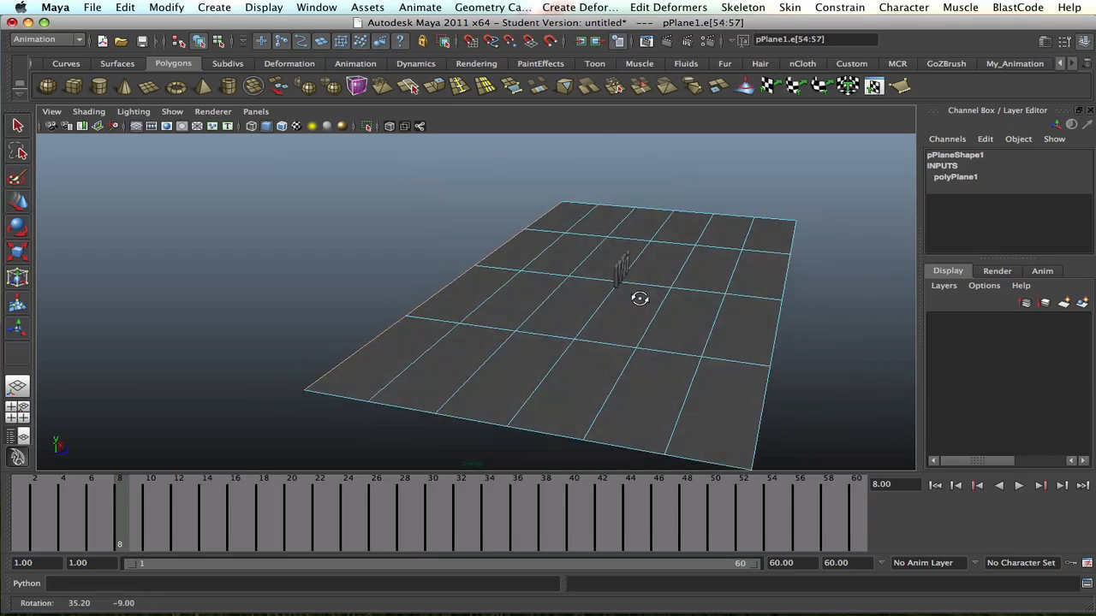
Switch to the Polygons menu set, extrude the selected border edges outward and raise them slightly to start a curved backdrop.
key("w")
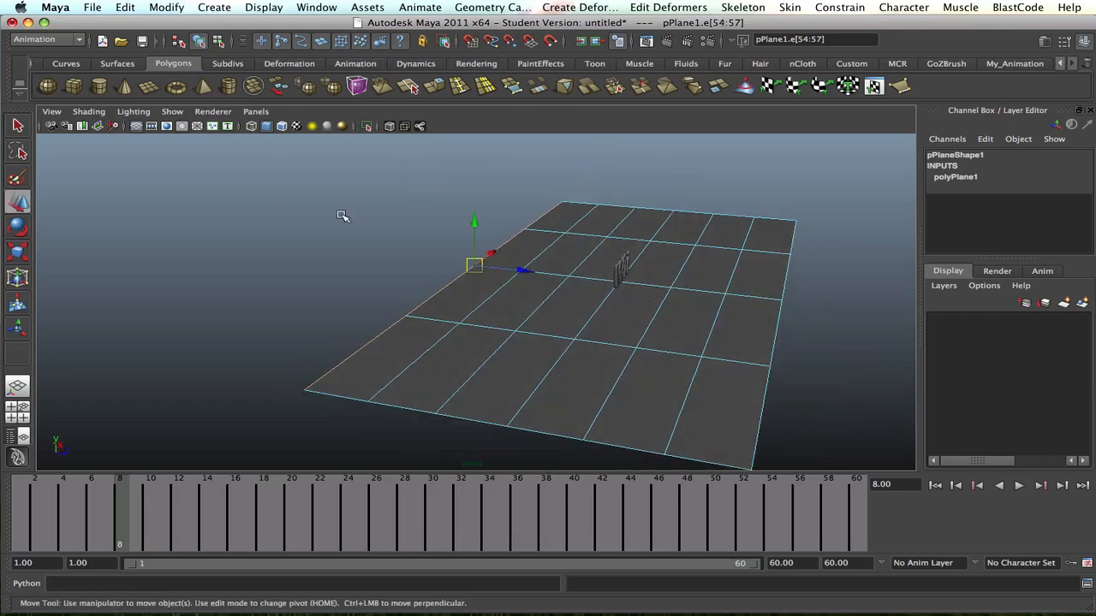
left_click_drag(500, 189, 513, 184, "alt")
left_click(81, 40)
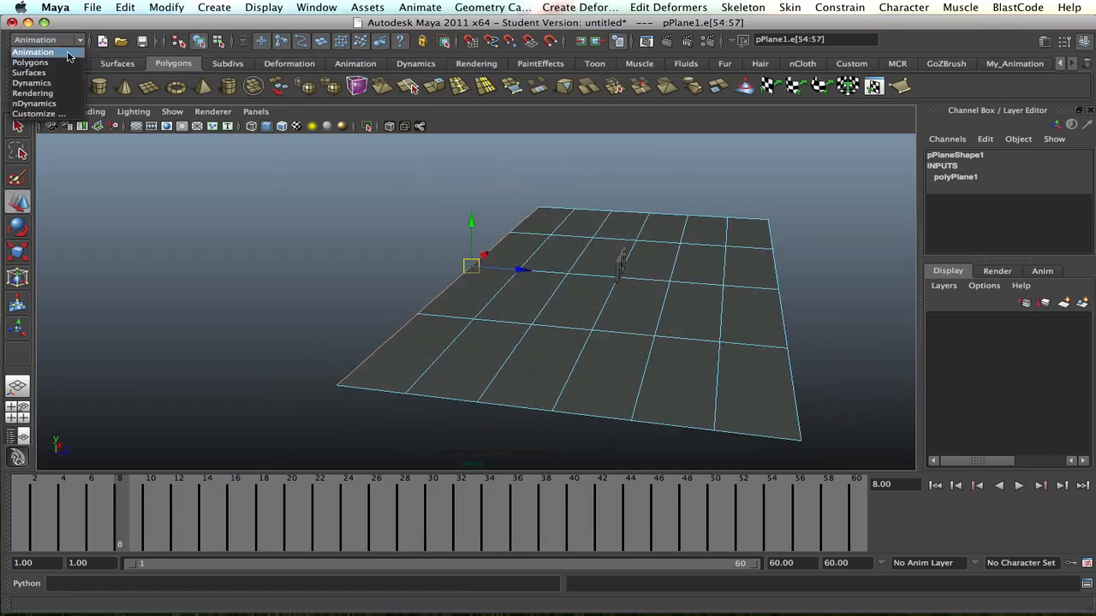
left_click(60, 64)
left_click(509, 7)
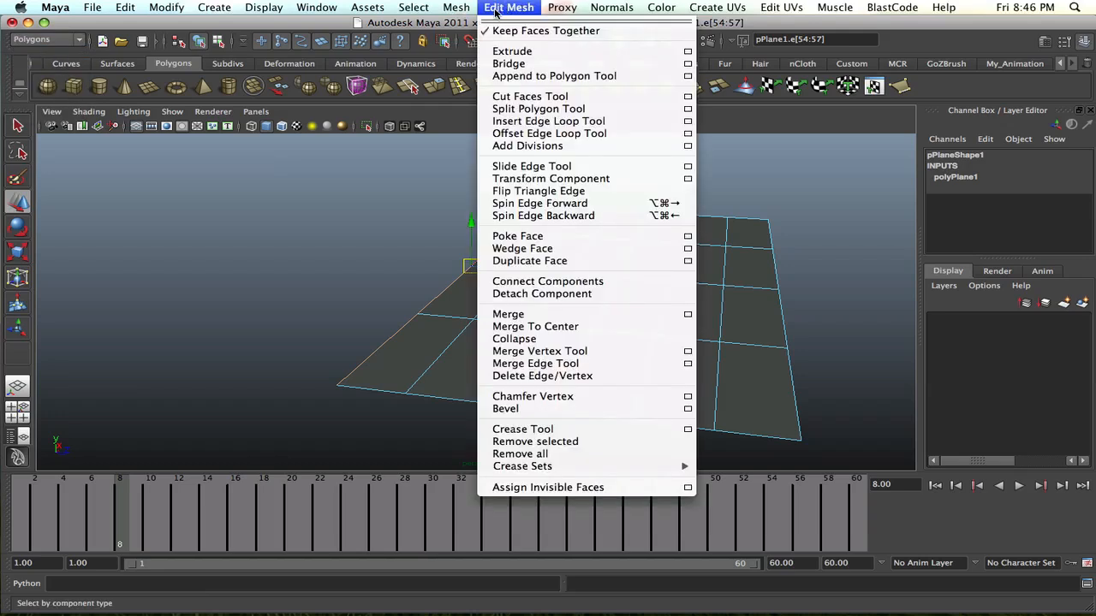
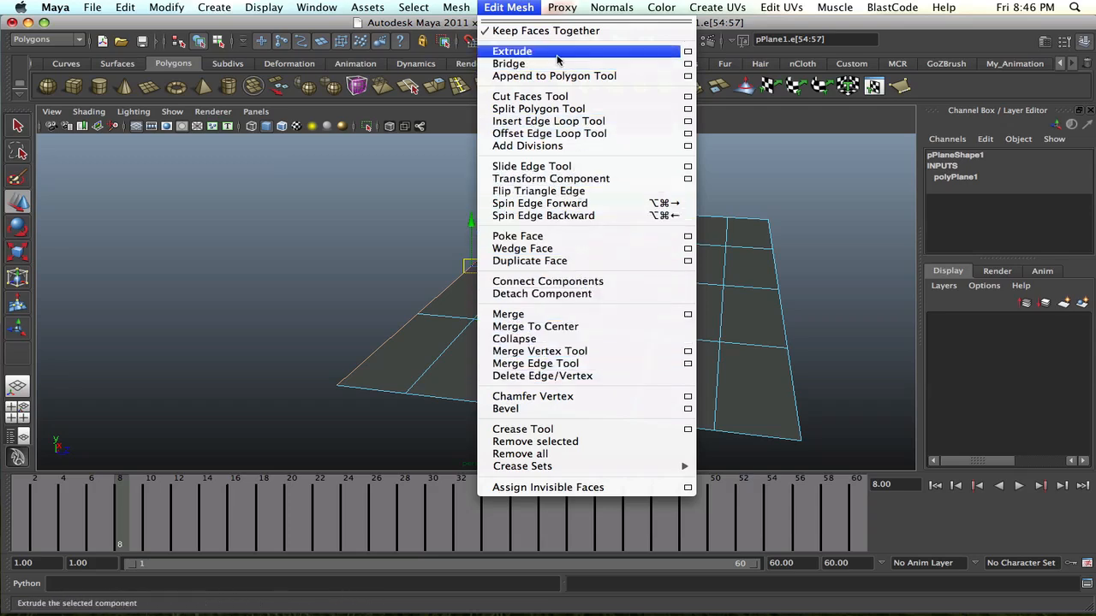
mouse_move(469, 7)
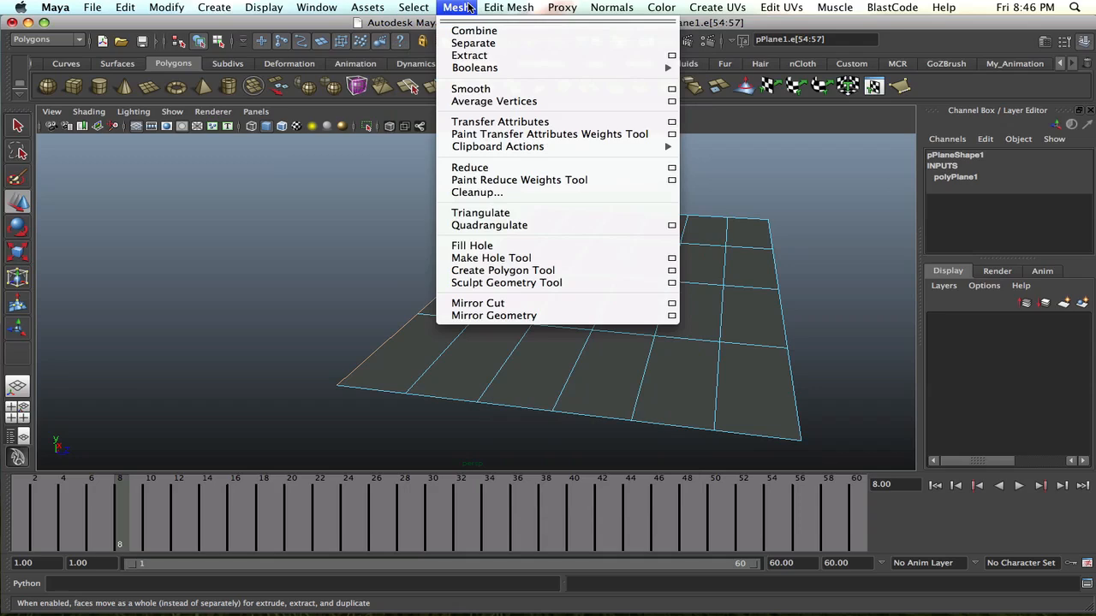
mouse_move(508, 7)
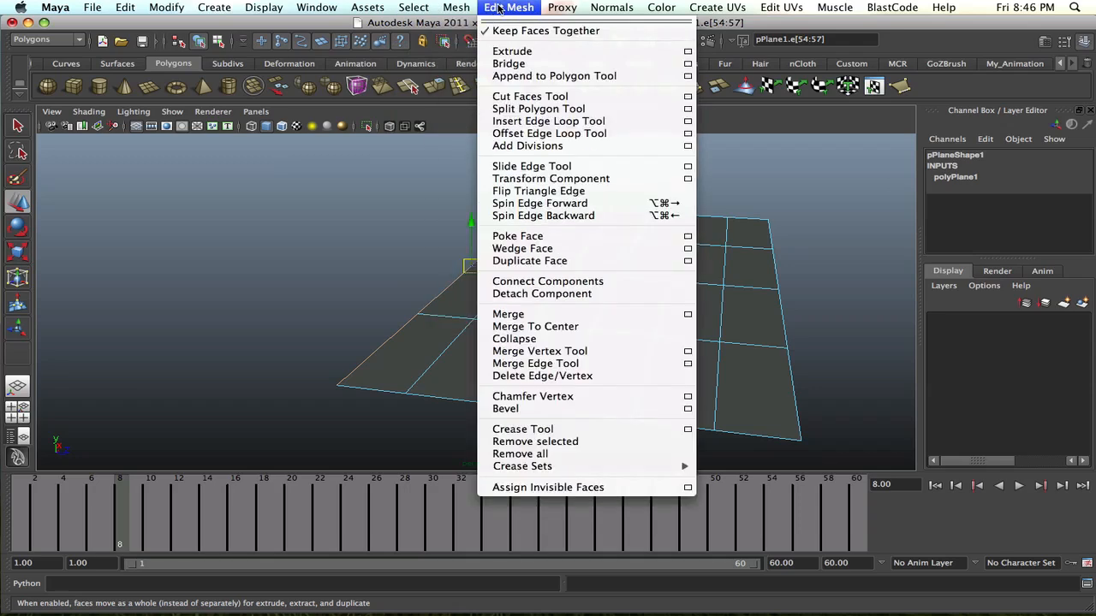
left_click(594, 52)
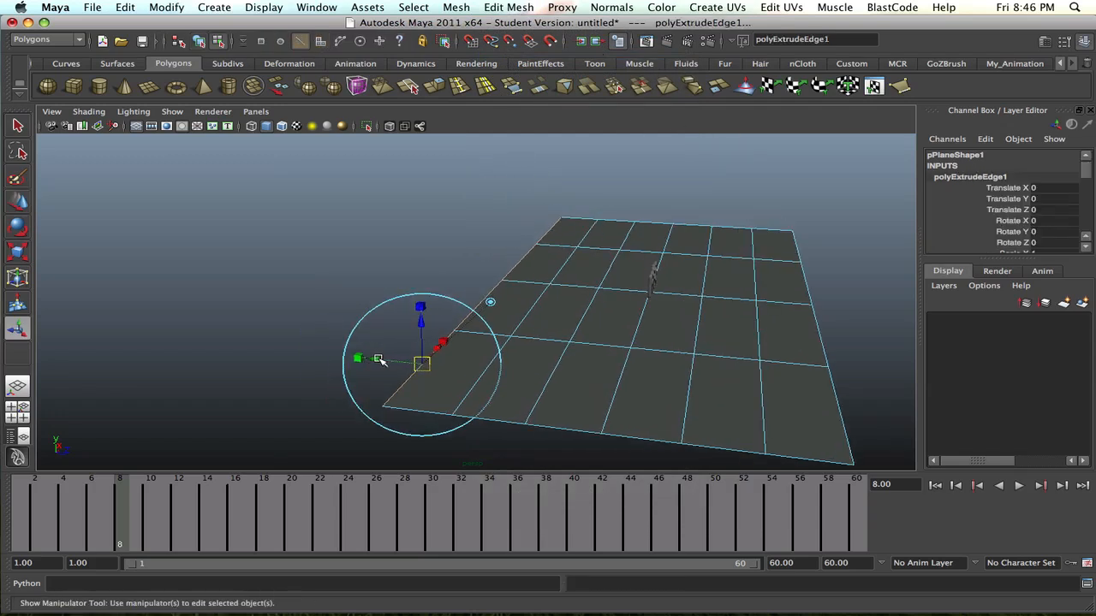
left_click_drag(380, 360, 347, 353)
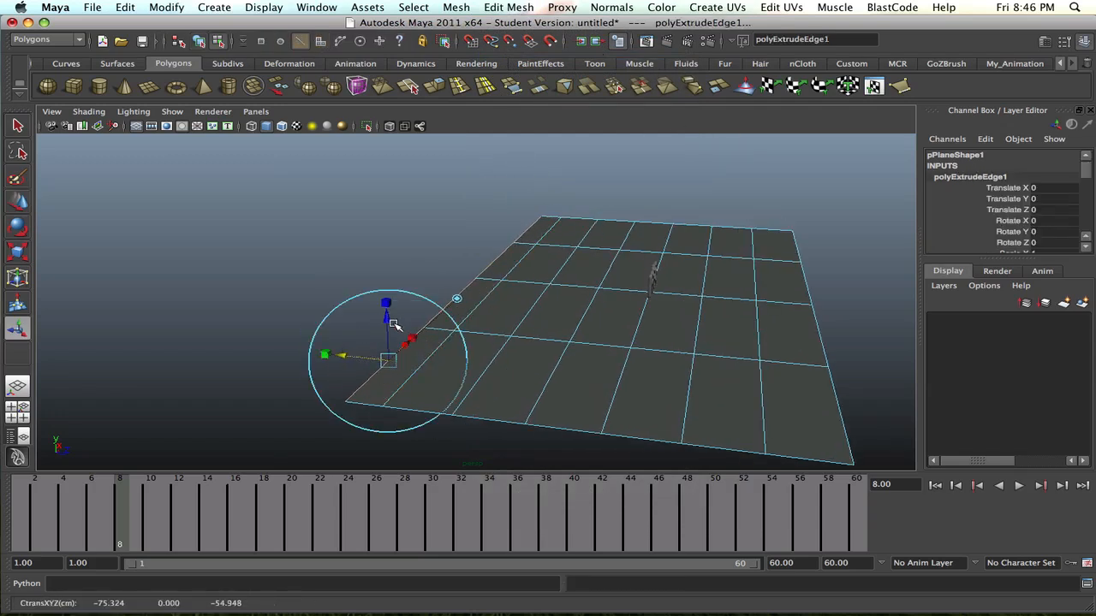
left_click_drag(388, 320, 387, 300)
left_click_drag(505, 316, 519, 302, "alt")
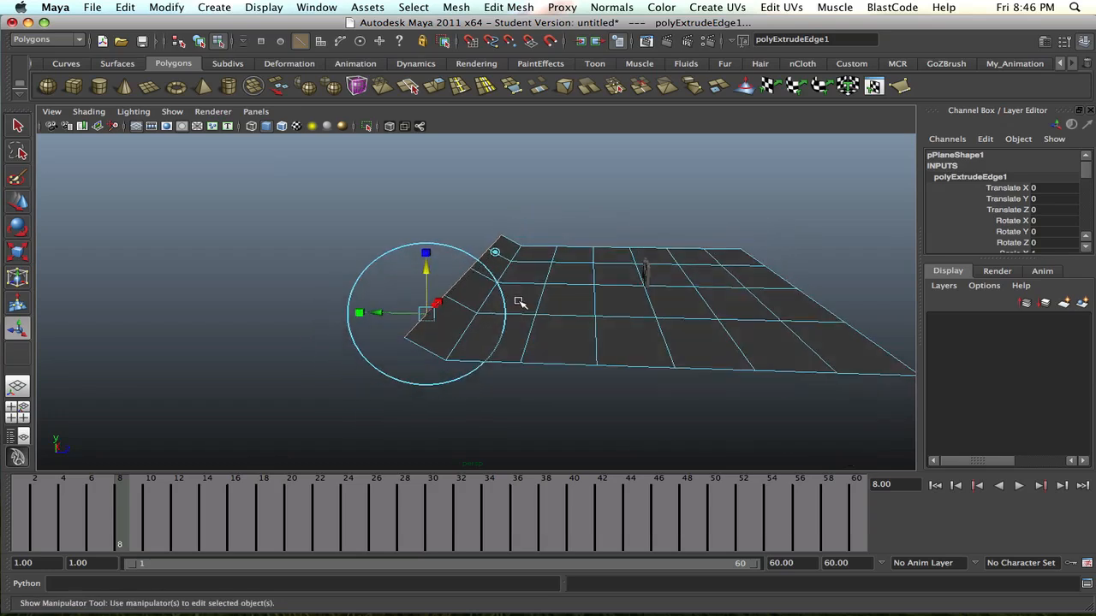
Extrude the raised border edges a second time, pulling them outward and farther up to continue the curve.
key("g")
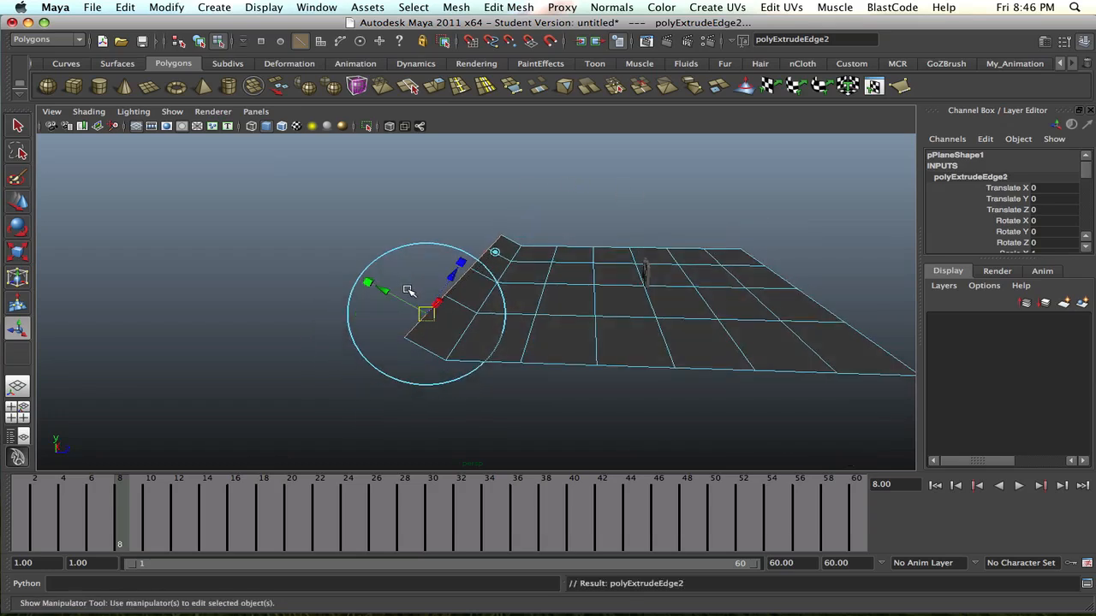
left_click_drag(388, 291, 359, 276)
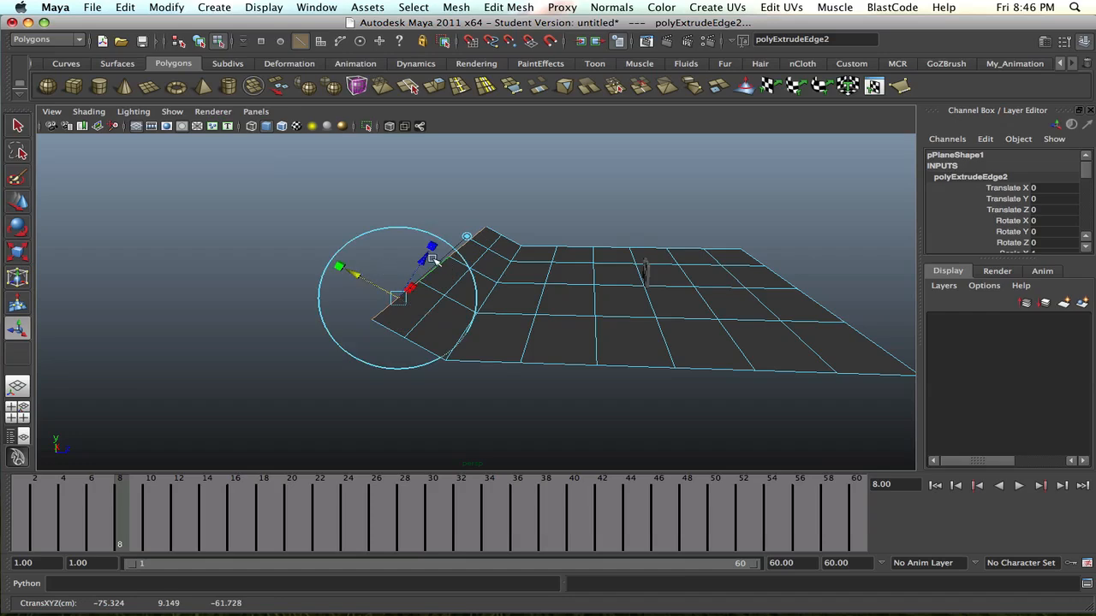
left_click_drag(428, 258, 436, 248)
mouse_move(600, 297)
left_mouse_down("alt")
mouse_move(625, 287)
mouse_move(587, 294)
left_mouse_up("alt")
left_click_drag(745, 296, 754, 314, "alt")
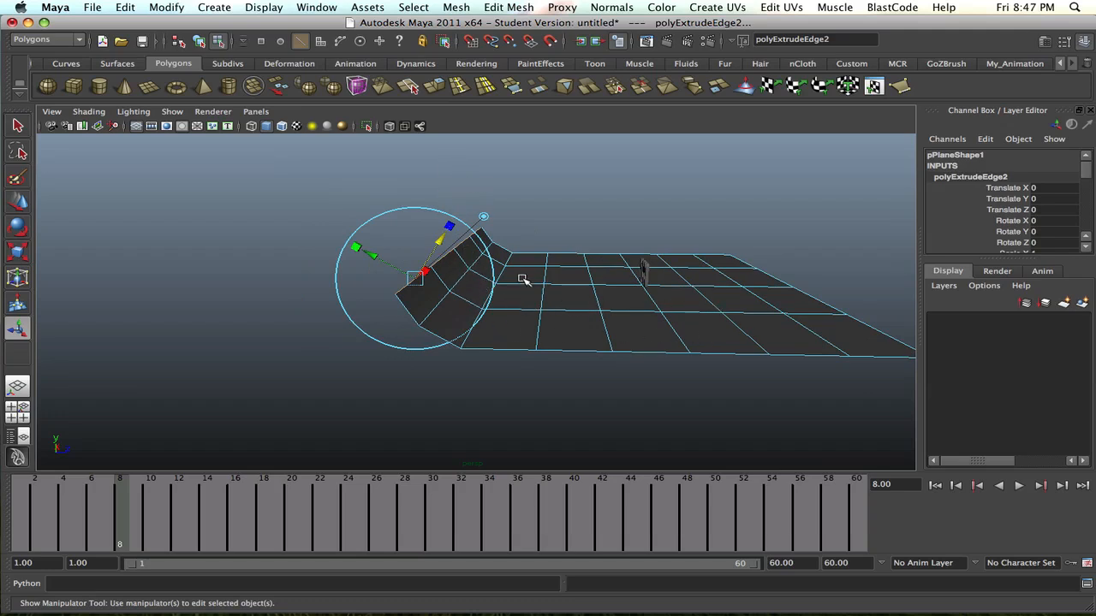
left_click_drag(576, 271, 589, 289, "alt")
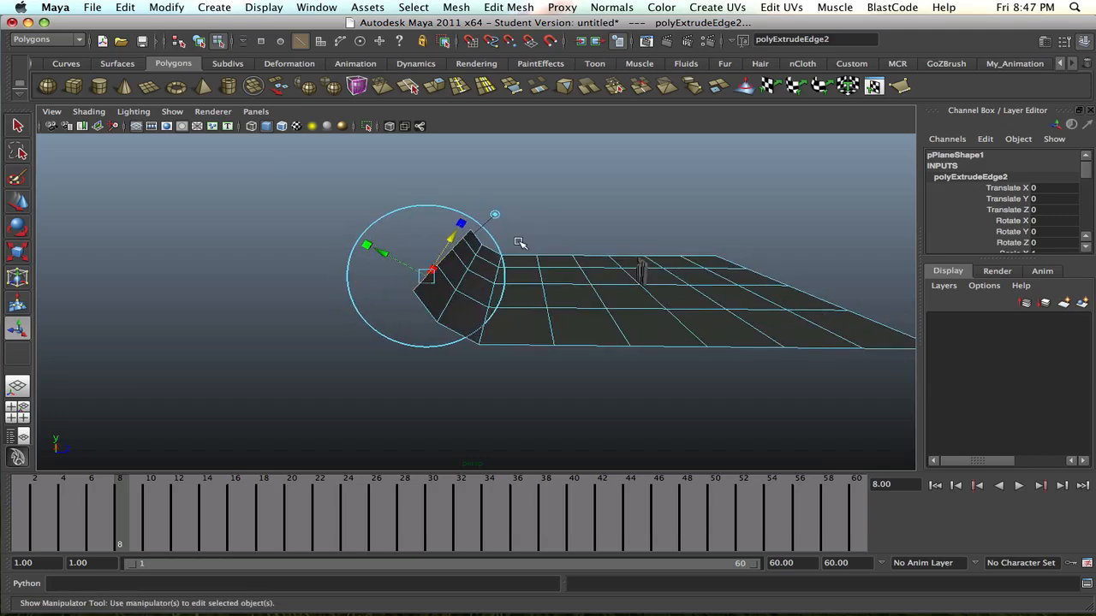
Extrude the border edges a third time and lift them so the new strip stands nearly vertical.
key("ctrl+e")
left_click_drag(398, 240, 465, 221)
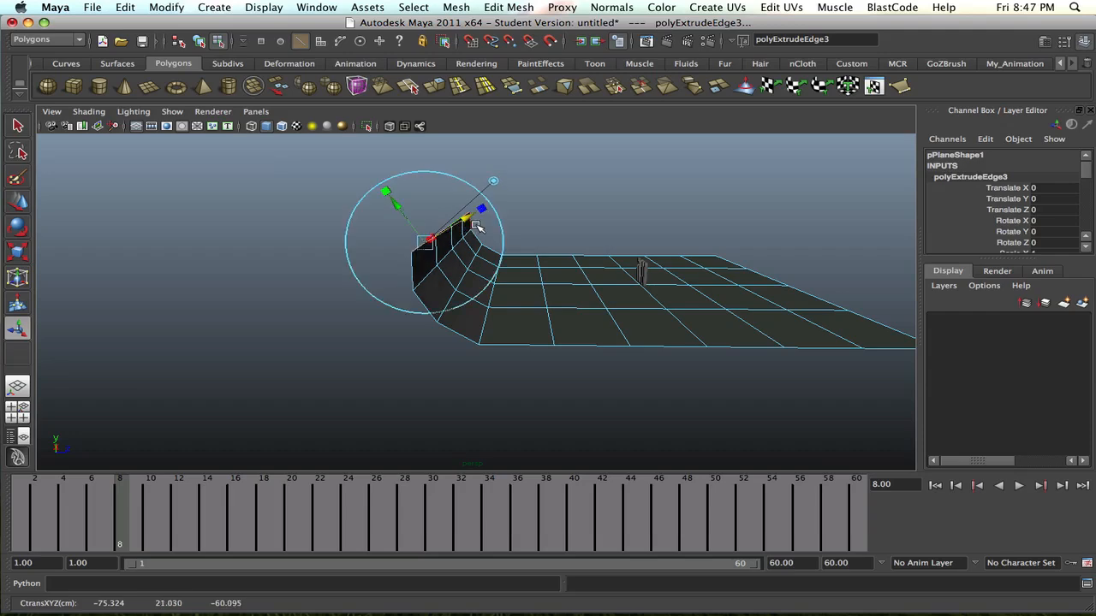
left_click_drag(602, 246, 651, 247, "alt")
Extrude the border edges once more and move them straight up to a height of about 91 cm as the back wall.
key("ctrl+e")
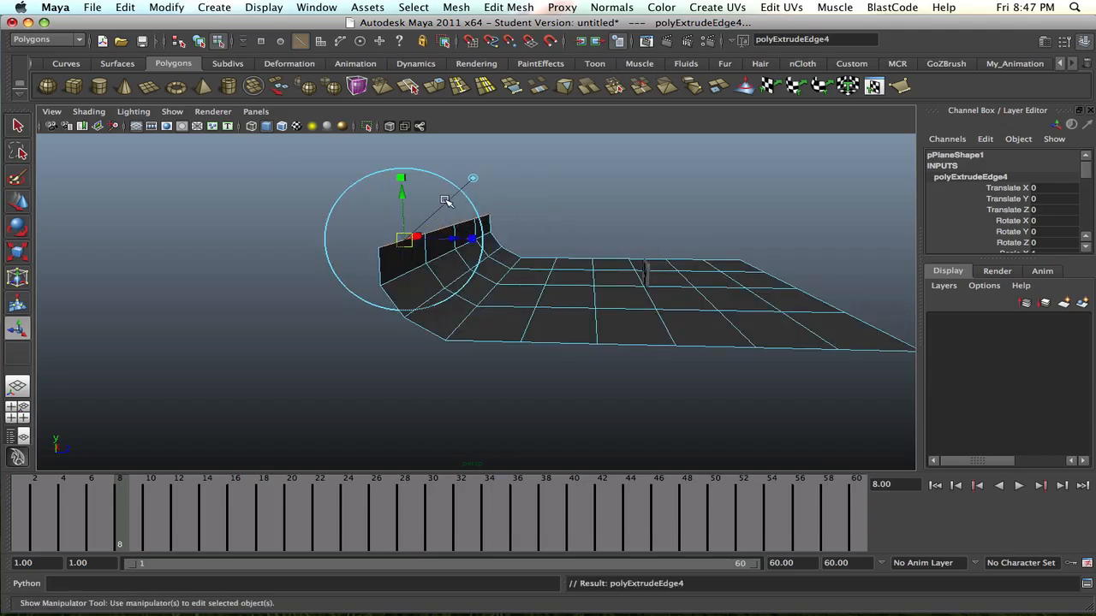
key("w")
left_click_drag(665, 259, 746, 253, "alt")
middle_click_drag(746, 254, 753, 342, "alt")
right_click_drag(754, 342, 576, 373, "alt")
left_click_drag(579, 364, 484, 180, "alt")
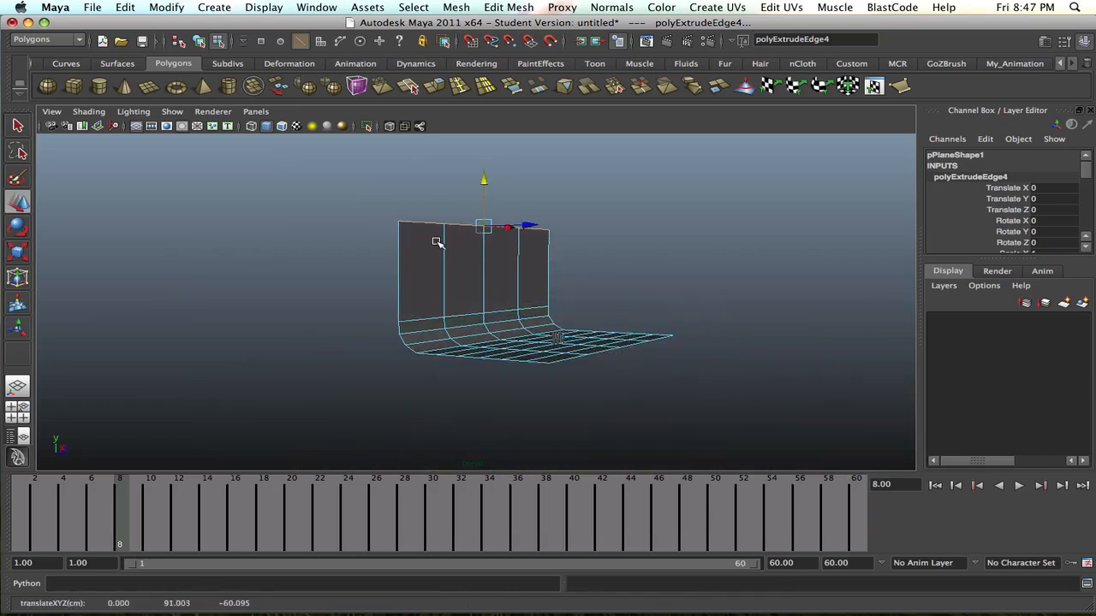
Return the backdrop to object mode, turn on its smooth mesh preview, deselect it and view it behind the logo.
left_click(612, 271)
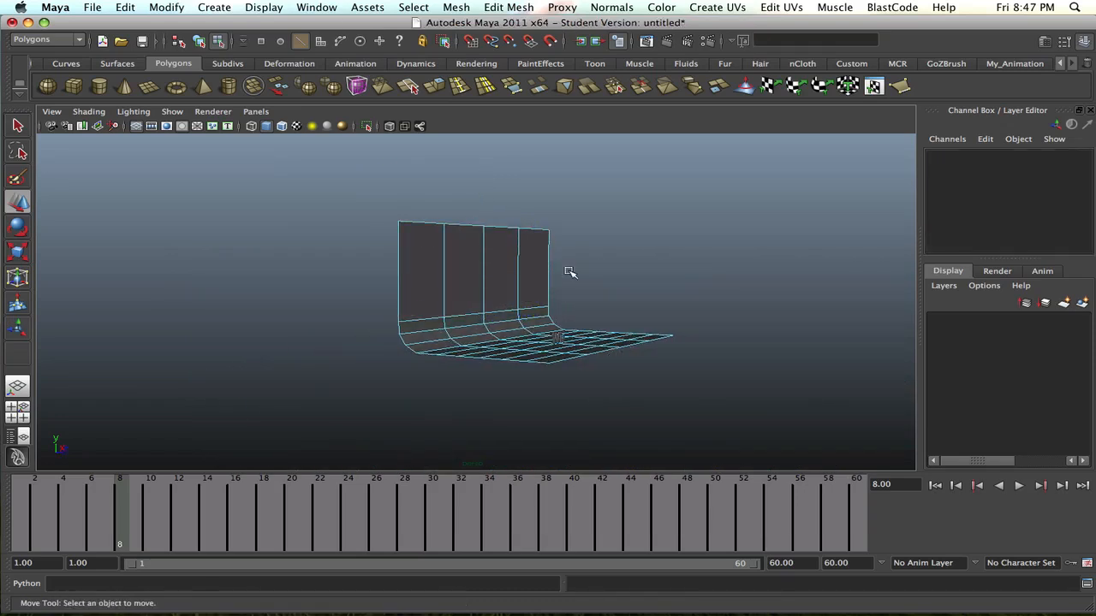
right_click_drag(484, 251, 526, 239)
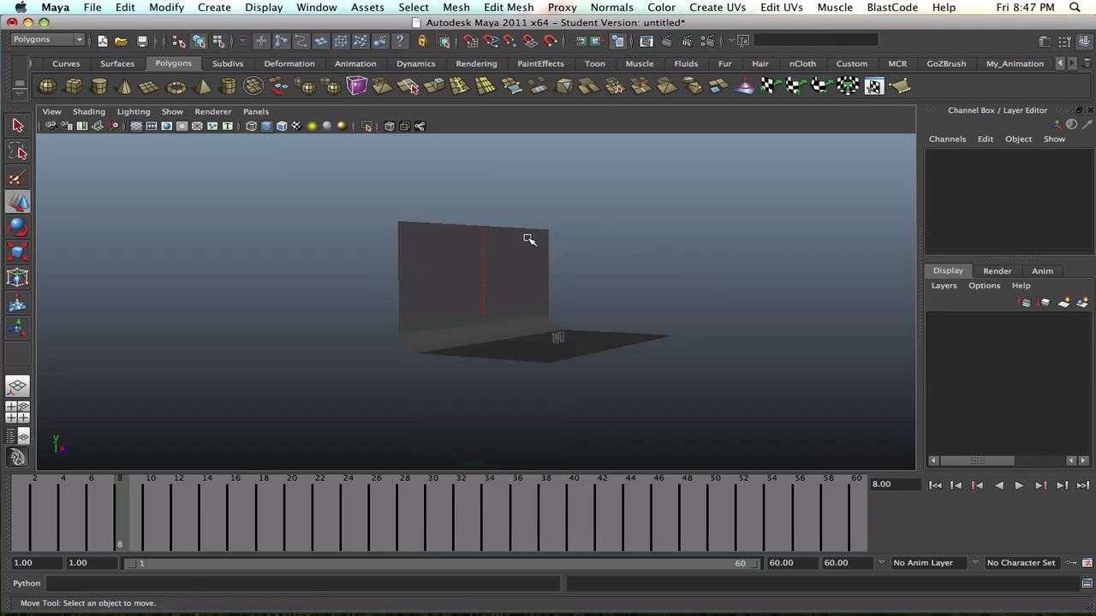
left_click(525, 240)
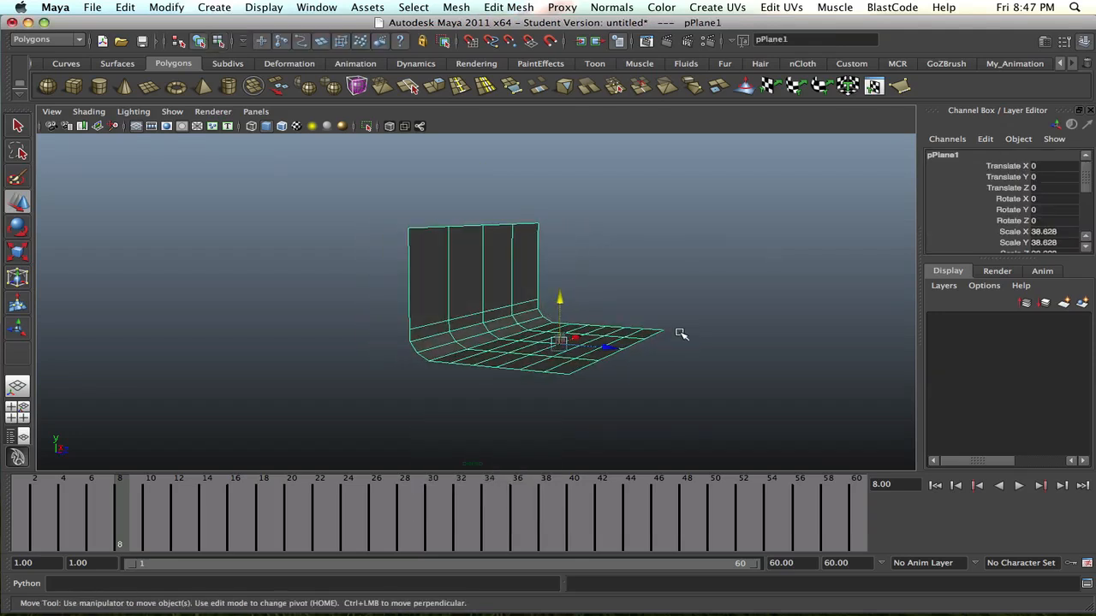
key("3")
left_click(768, 345)
left_click_drag(548, 311, 470, 306, "alt")
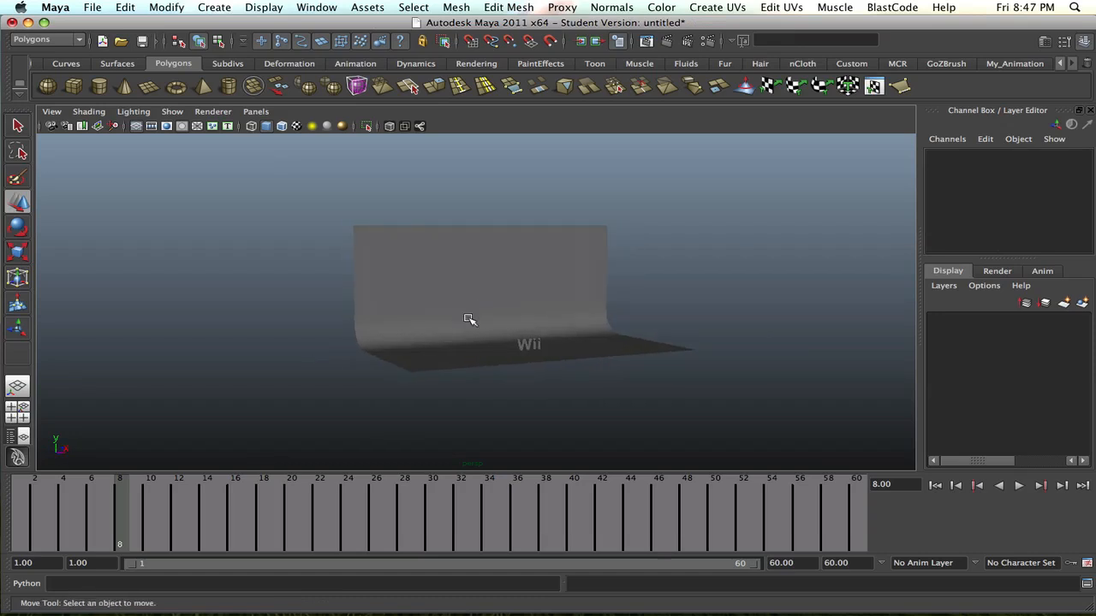
right_click_drag(531, 368, 644, 385, "alt")
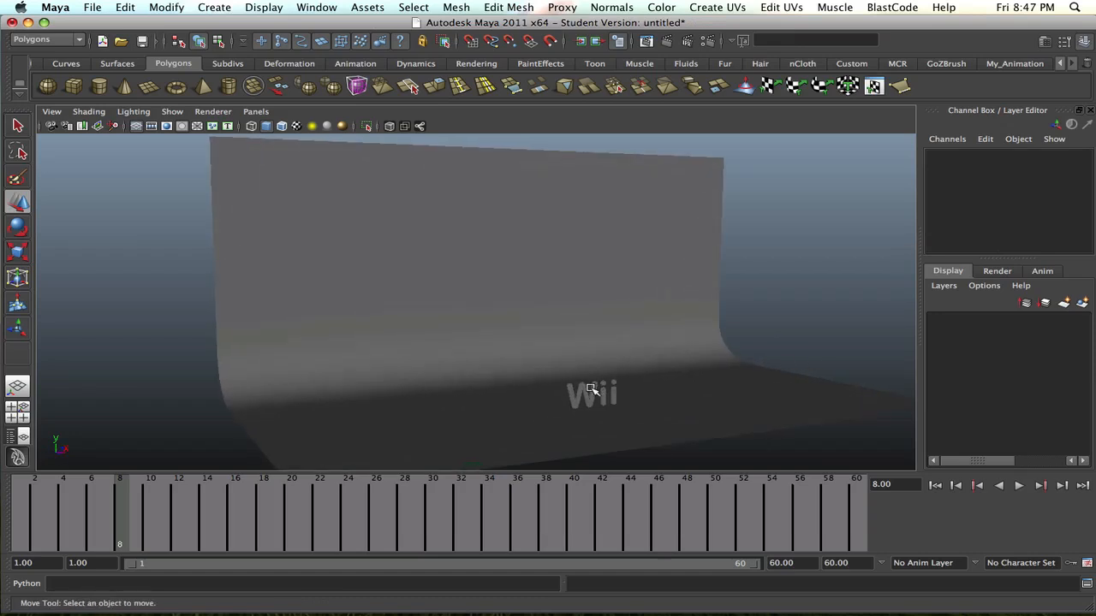
Try the smooth mesh preview on the W and return it to the unsmoothed display.
left_click(590, 389)
key("f")
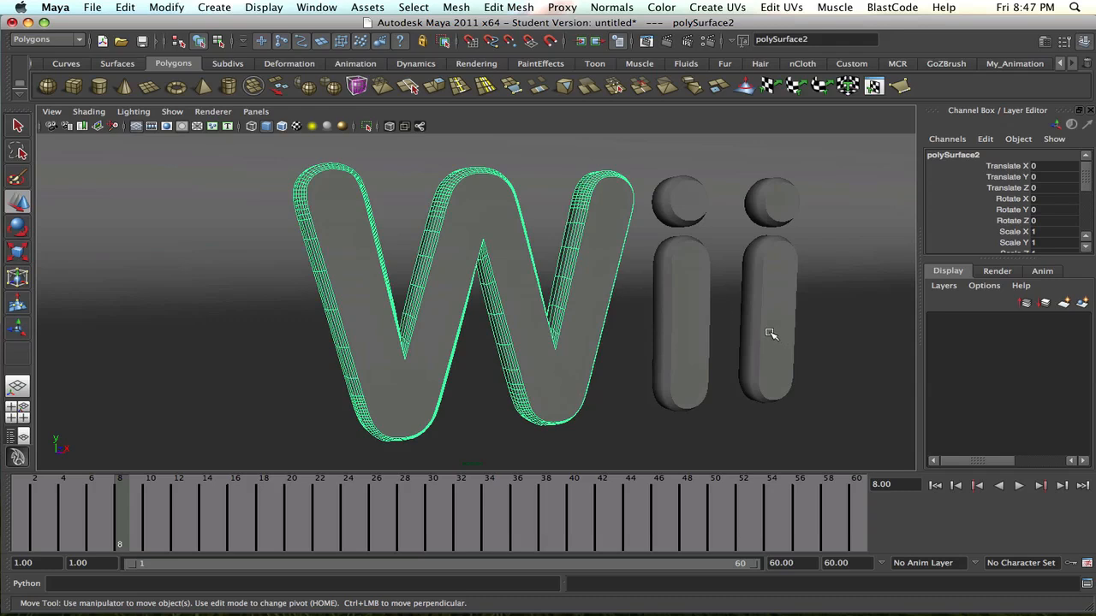
key("3")
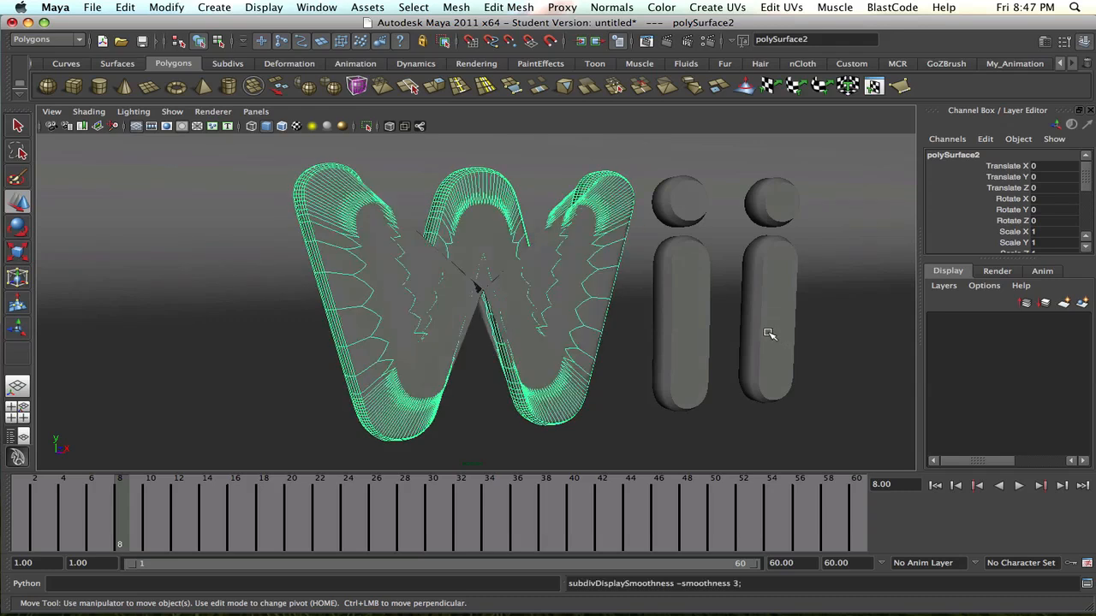
key("1")
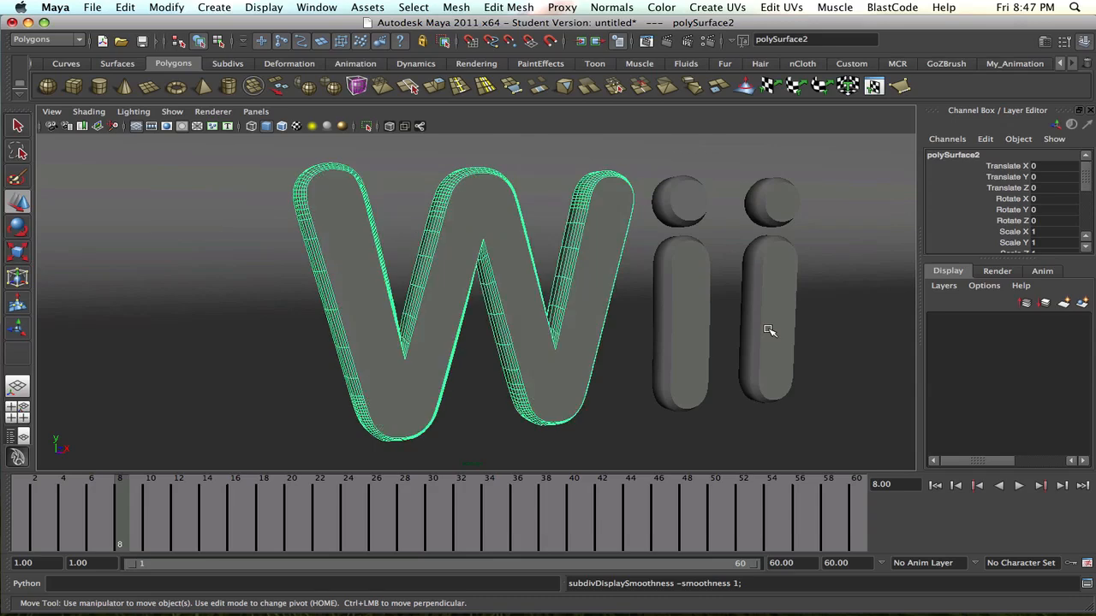
Examine the W's bevelled edges up close and the logo's placement on the curved backdrop from several angles.
left_click_drag(520, 297, 379, 282, "alt")
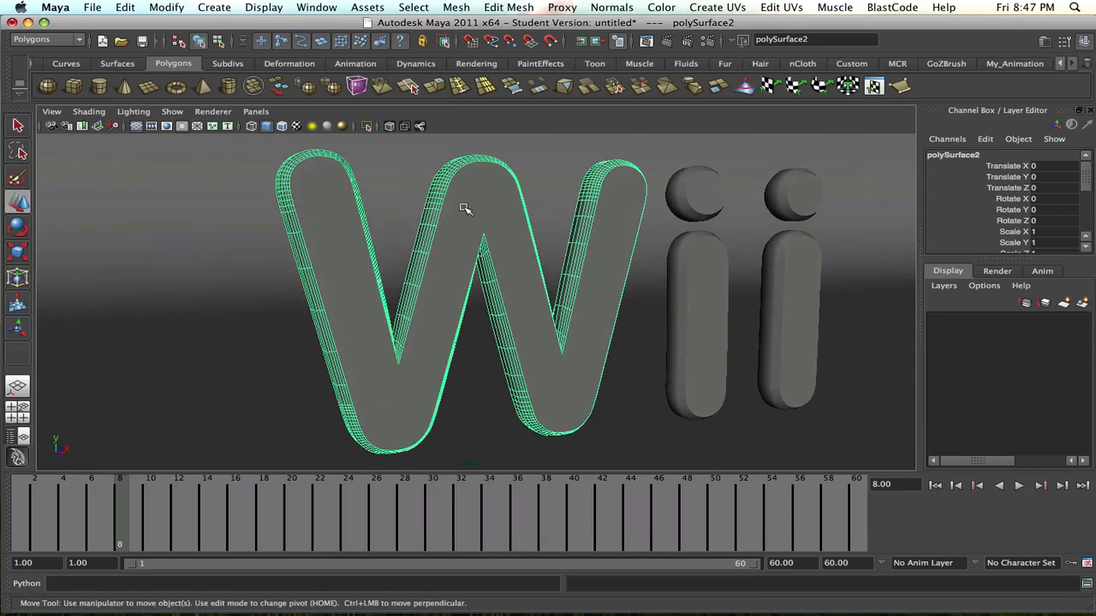
left_click_drag(518, 269, 384, 259, "alt")
right_click_drag(384, 258, 727, 254, "alt")
middle_click_drag(485, 246, 482, 254, "alt")
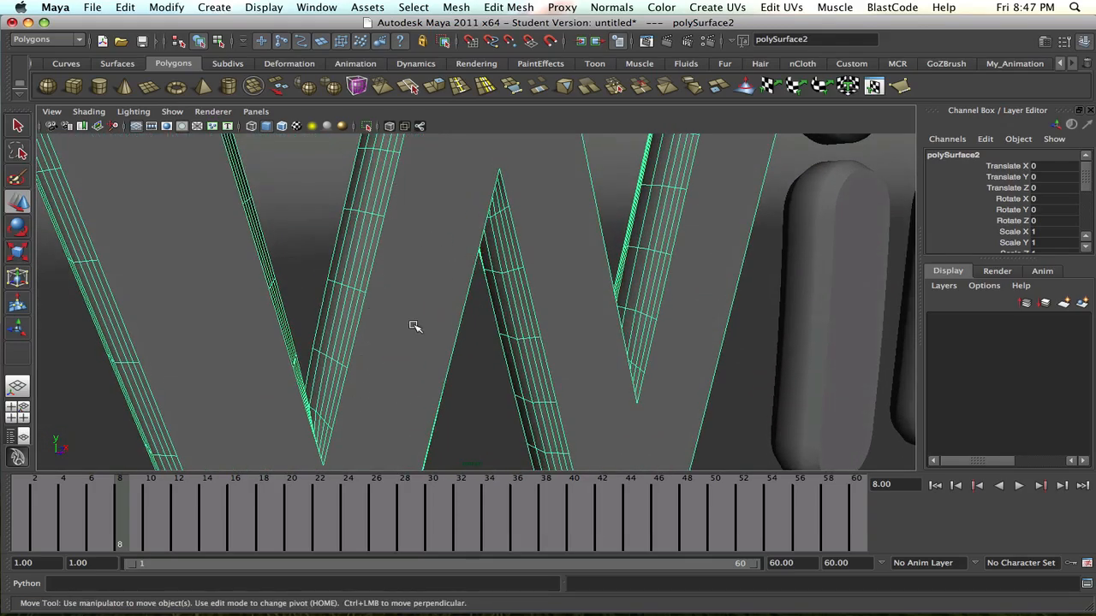
left_click_drag(414, 326, 442, 299, "alt")
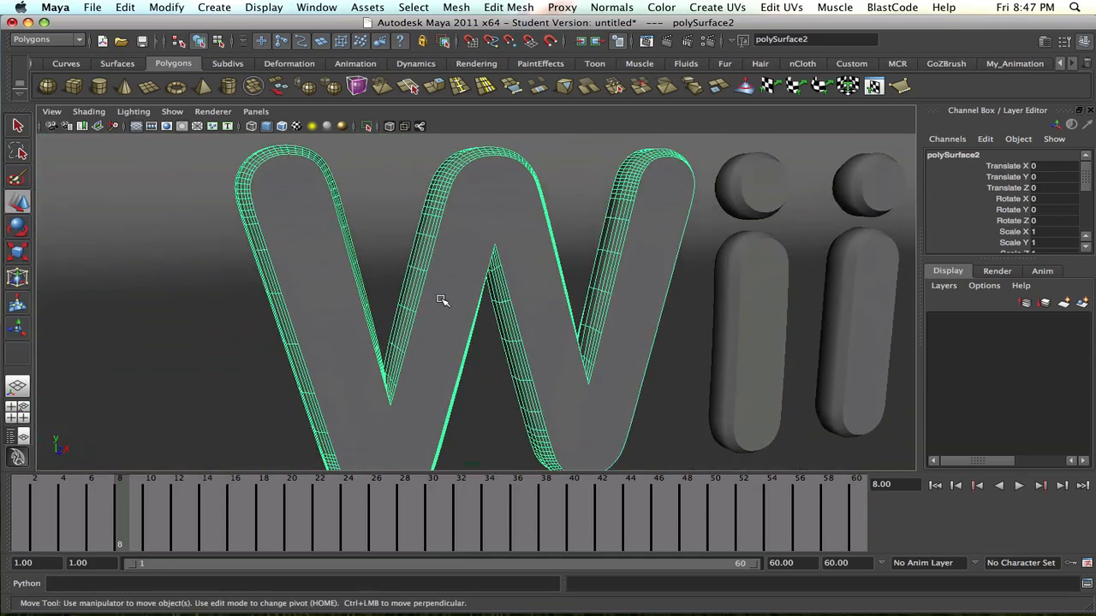
right_click_drag(562, 296, 532, 306, "alt")
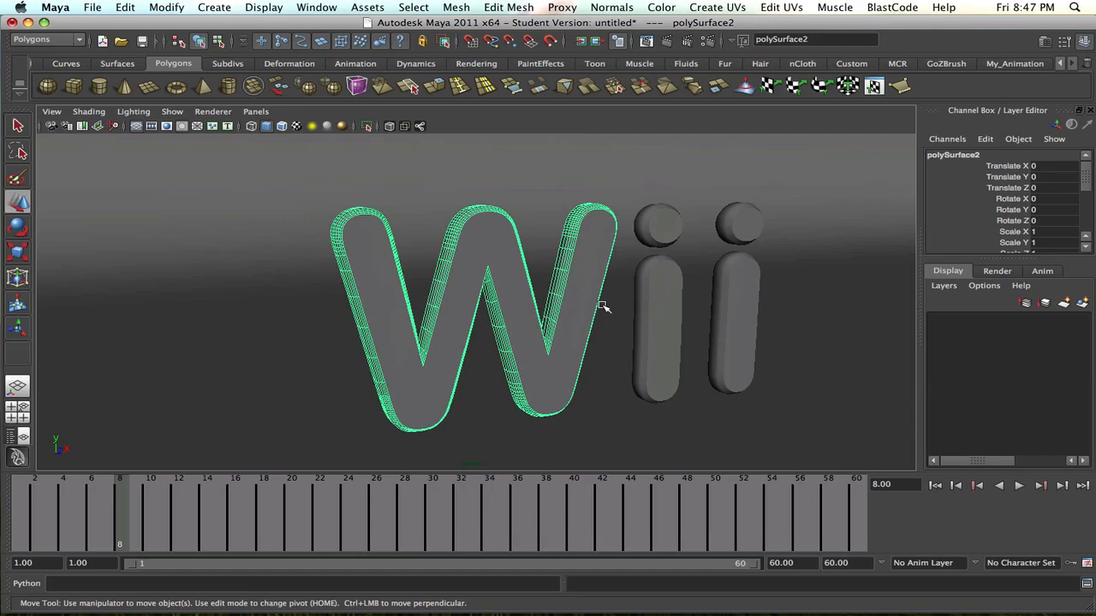
right_click_drag(602, 306, 565, 295, "alt")
left_click_drag(565, 295, 631, 357, "alt")
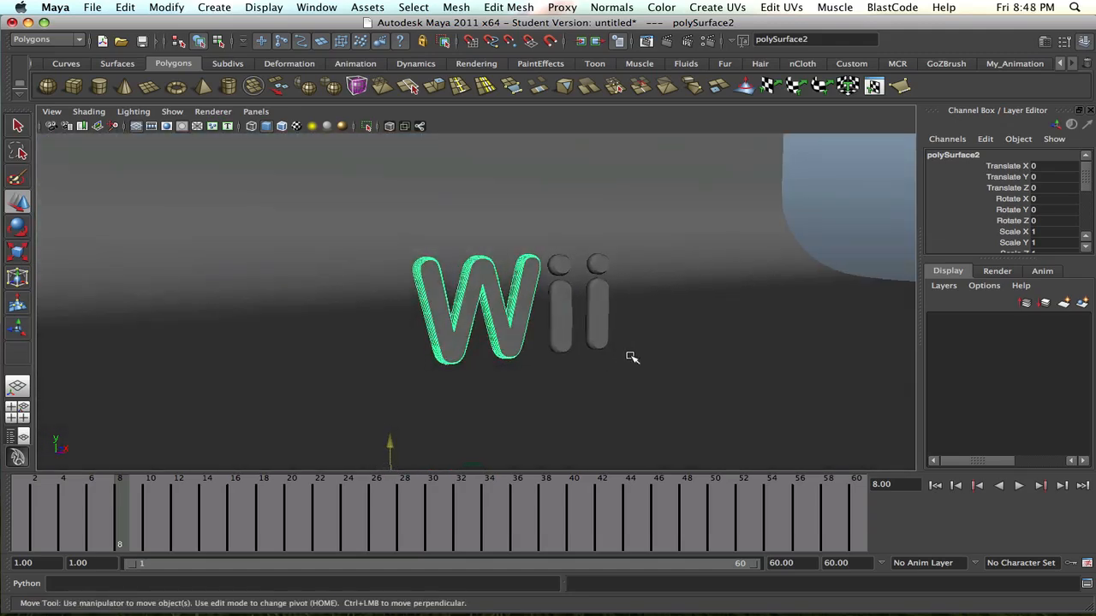
right_click_drag(545, 325, 1065, 298, "alt")
middle_click_drag(599, 210, 587, 285, "alt")
left_click_drag(587, 285, 432, 216, "alt")
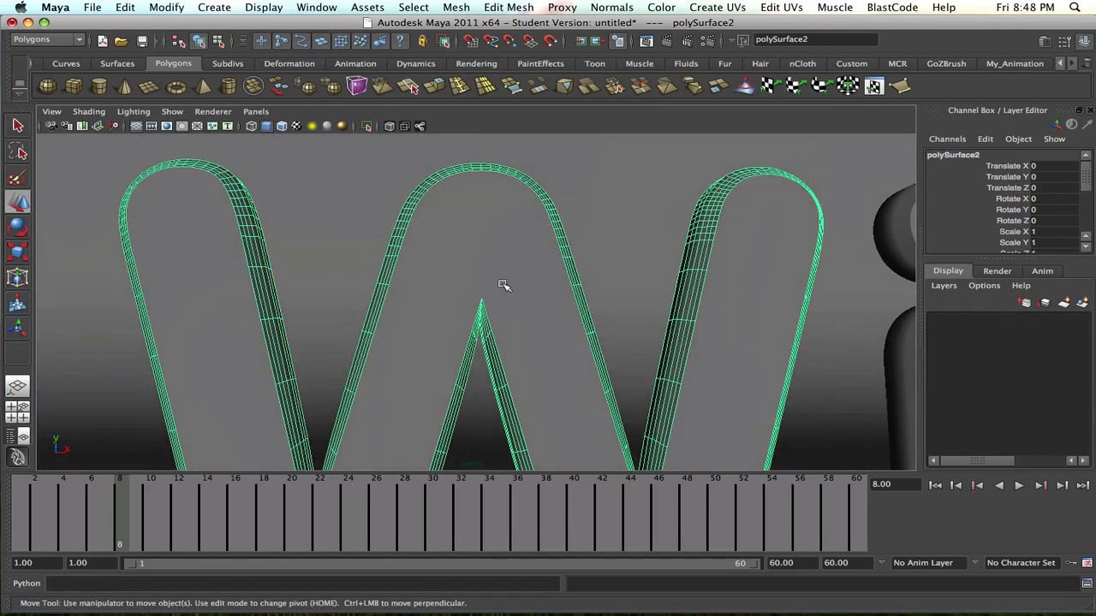
right_click_drag(741, 370, 391, 313, "alt")
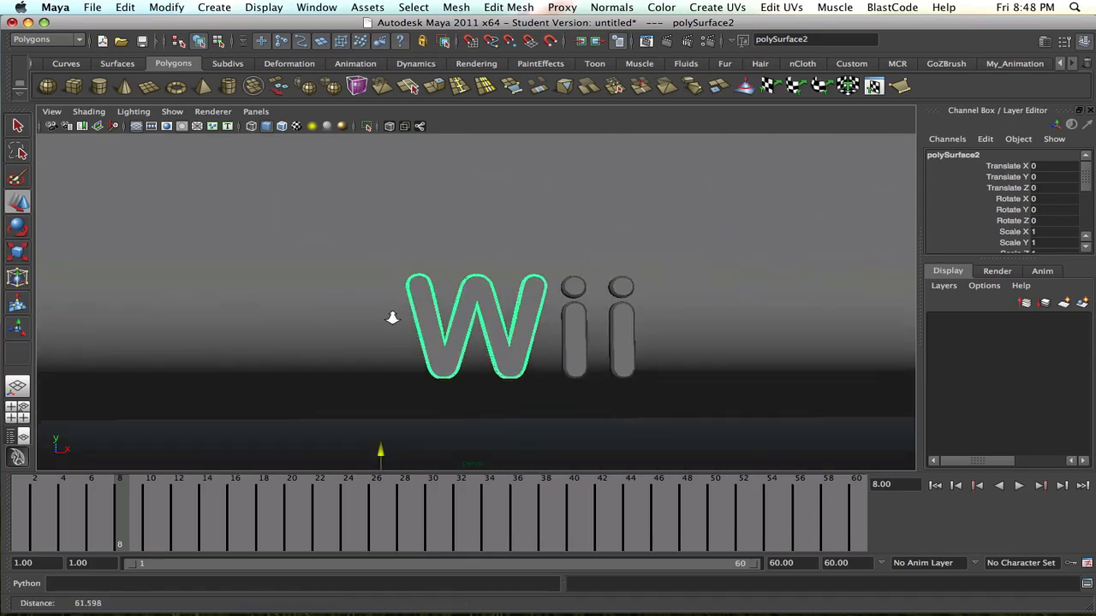
left_click_drag(391, 313, 367, 311, "alt")
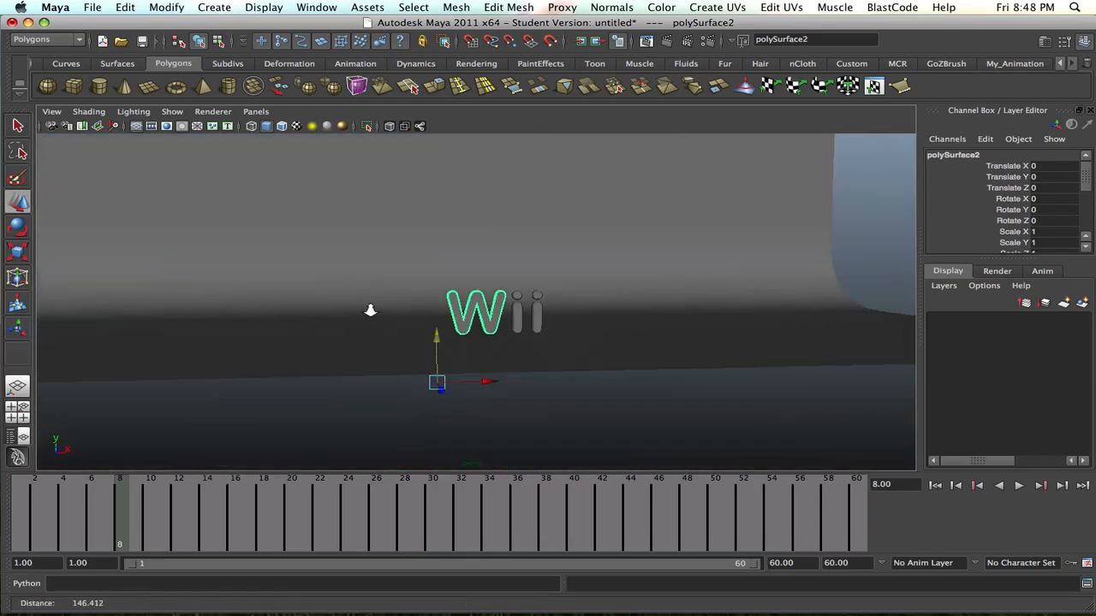
left_click_drag(557, 306, 389, 237, "alt")
key("3")
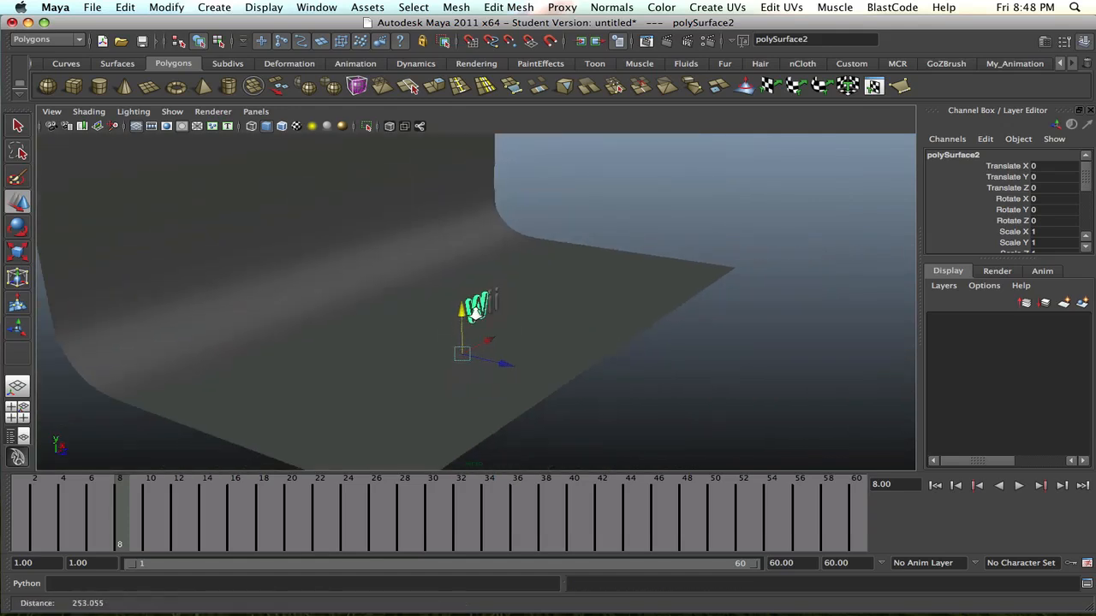
left_click_drag(577, 269, 624, 333, "alt")
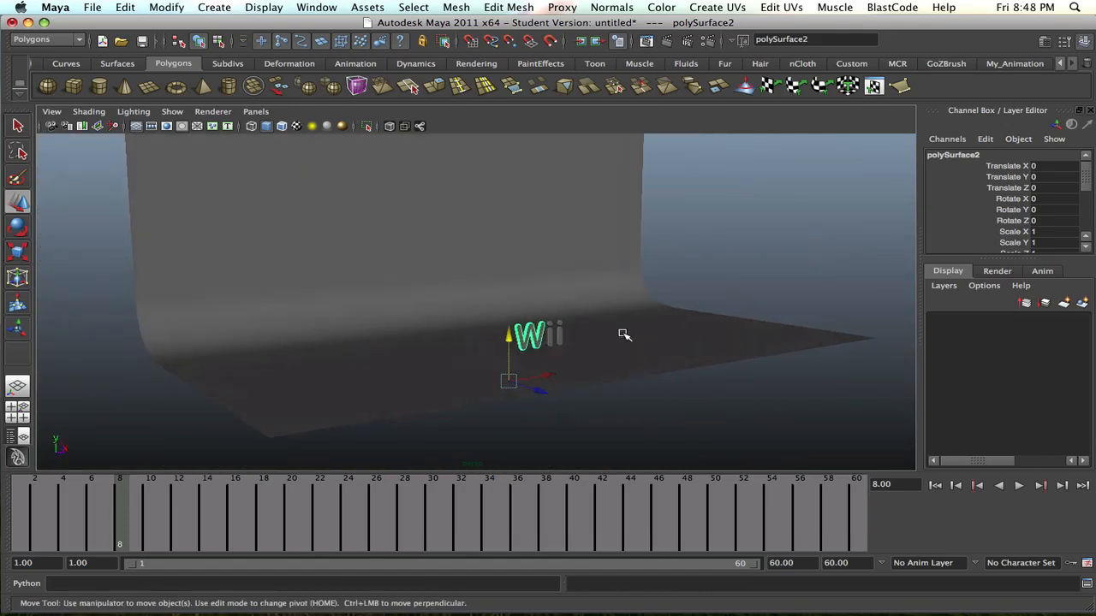
Assign a new Lambert material to the backdrop, brighten its color to nearly white and deselect the backdrop.
left_click(621, 291)
right_click(409, 237)
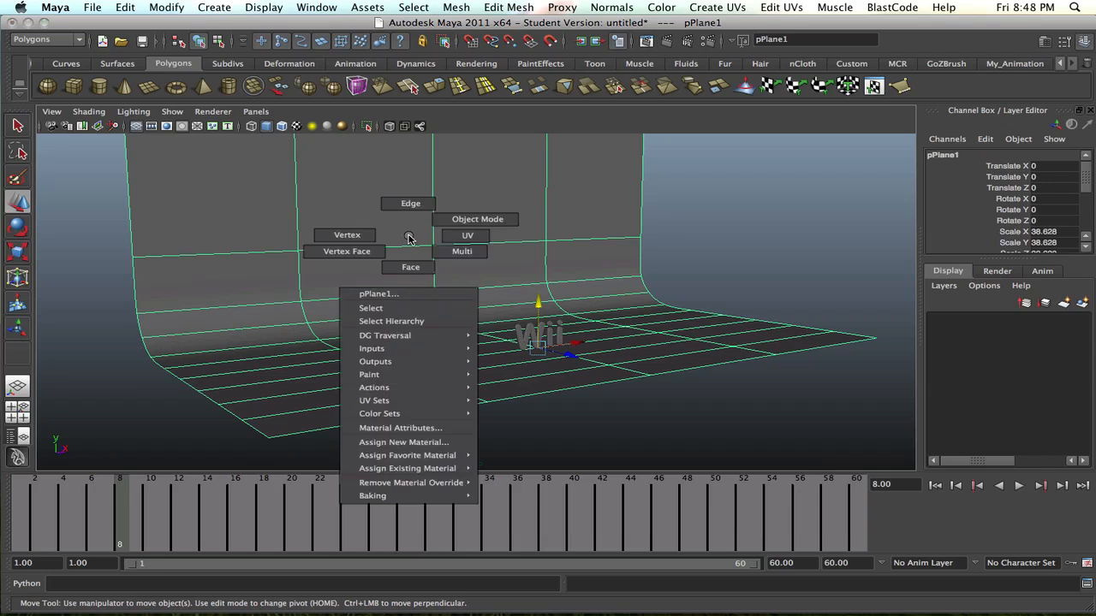
left_click(425, 444)
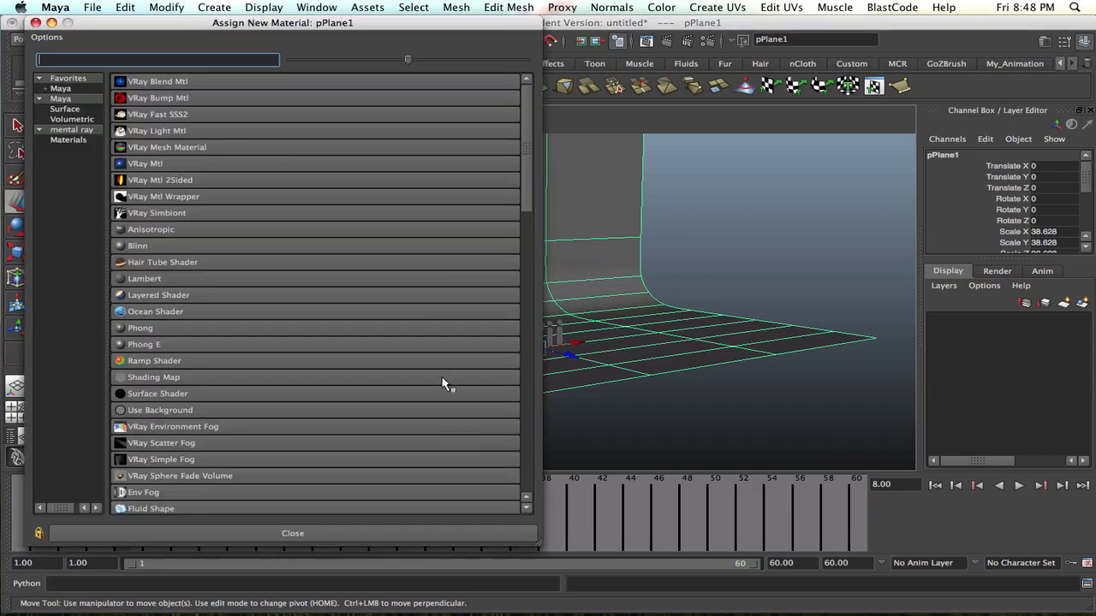
left_click(73, 89)
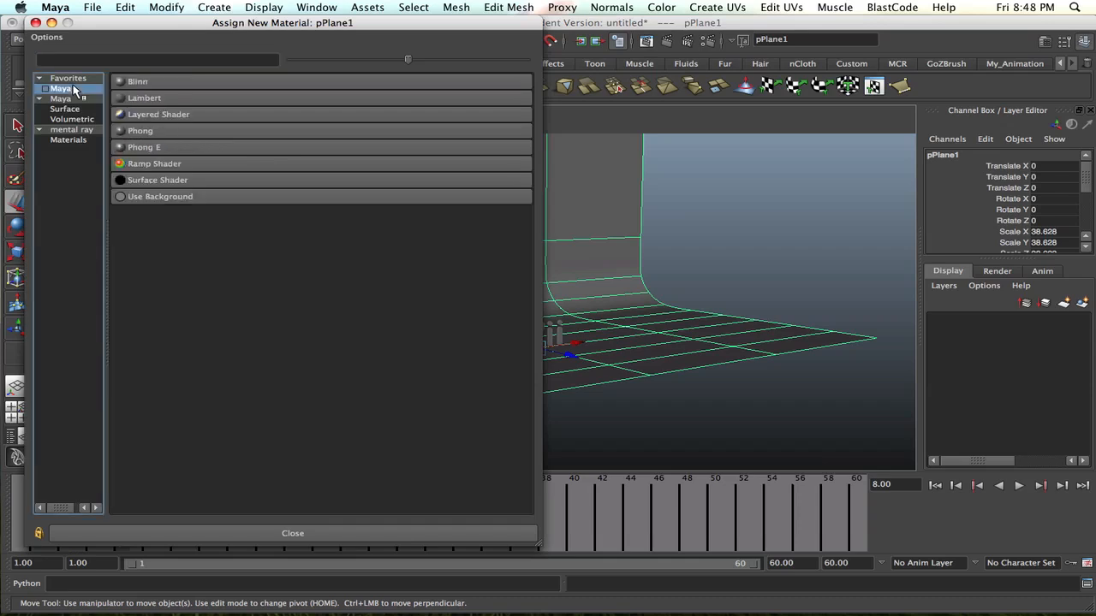
left_click(169, 99)
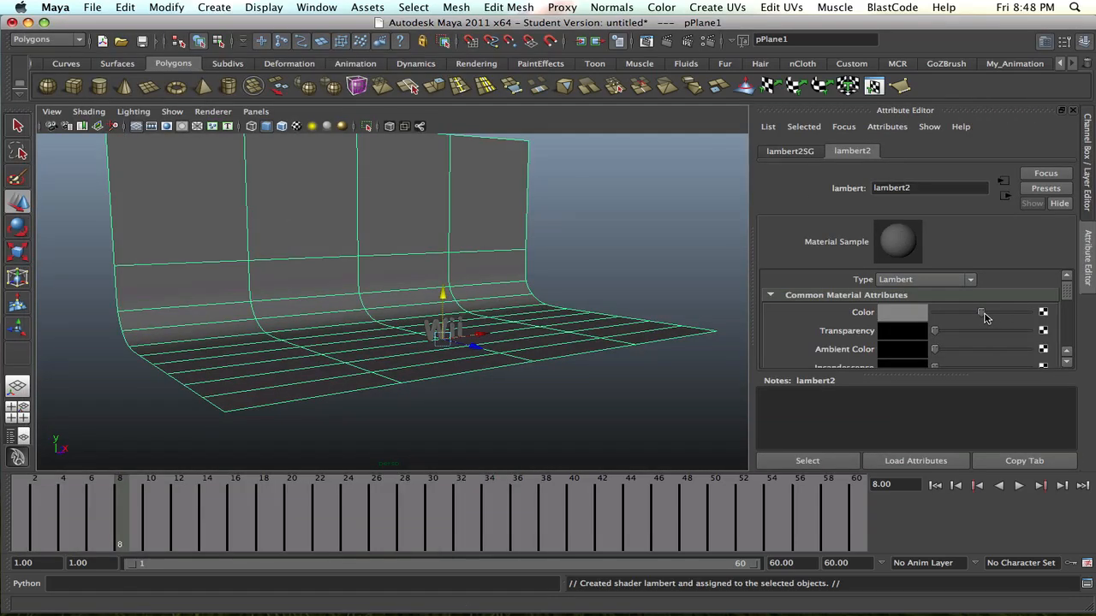
left_click_drag(981, 312, 1027, 313)
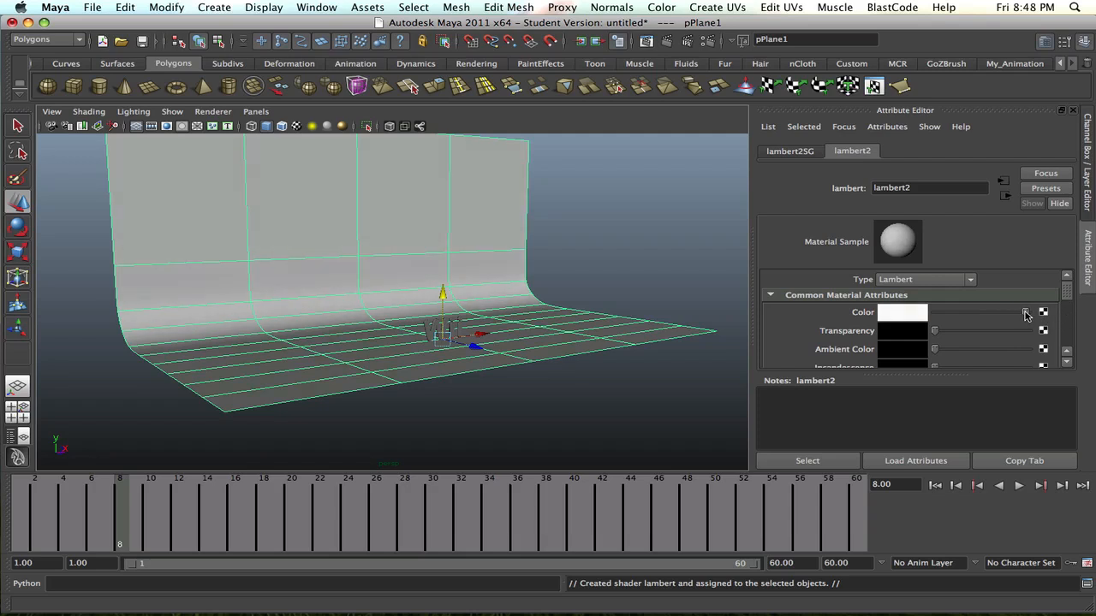
left_click(647, 257)
Assign one new Blinn material to the W and both i letters and lighten its color slightly.
right_click_drag(647, 257, 649, 306, "alt")
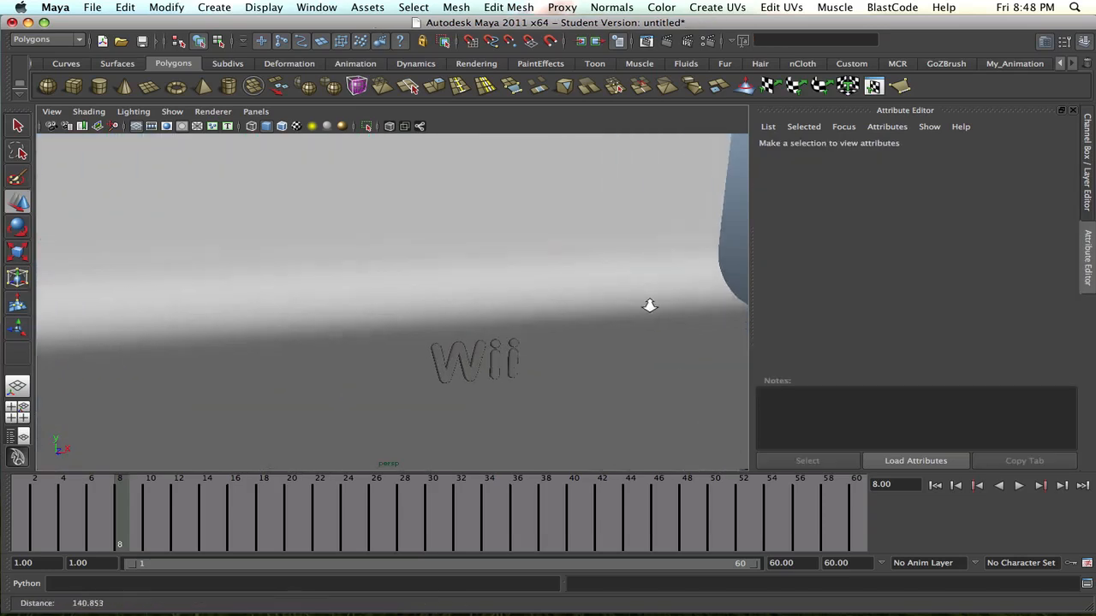
left_click_drag(649, 305, 498, 298, "alt")
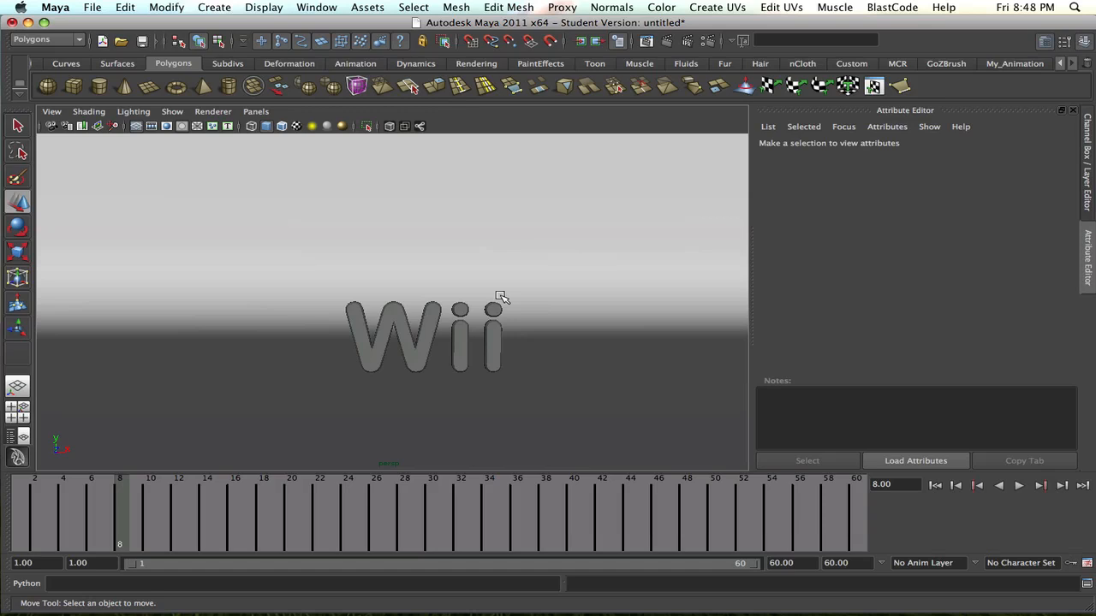
left_click(383, 323)
left_click(494, 329, "shift")
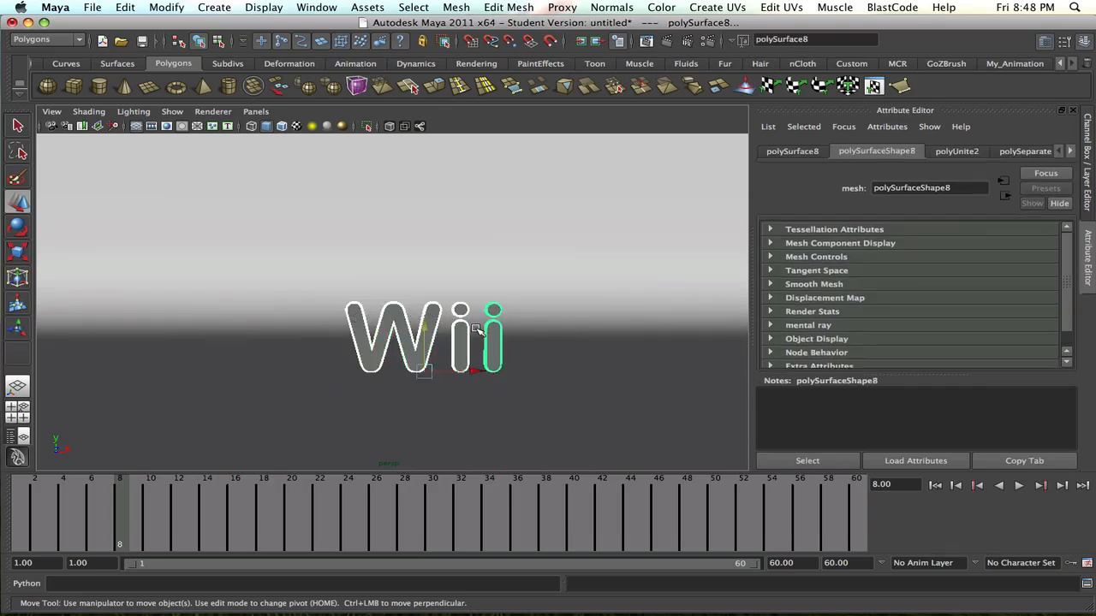
right_click_drag(354, 321, 383, 524)
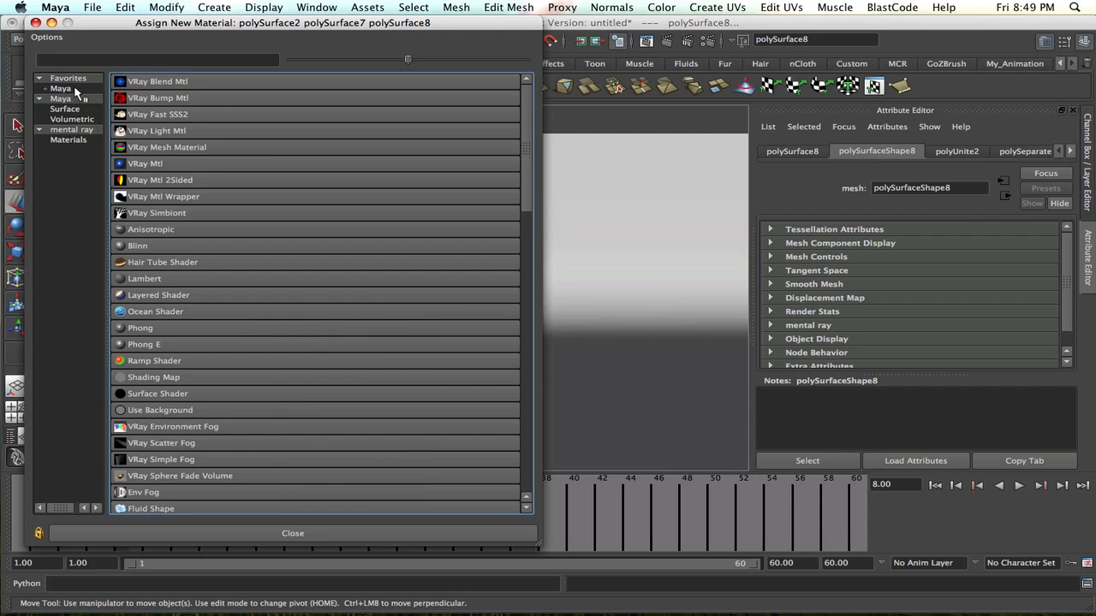
left_click(75, 89)
left_click(154, 81)
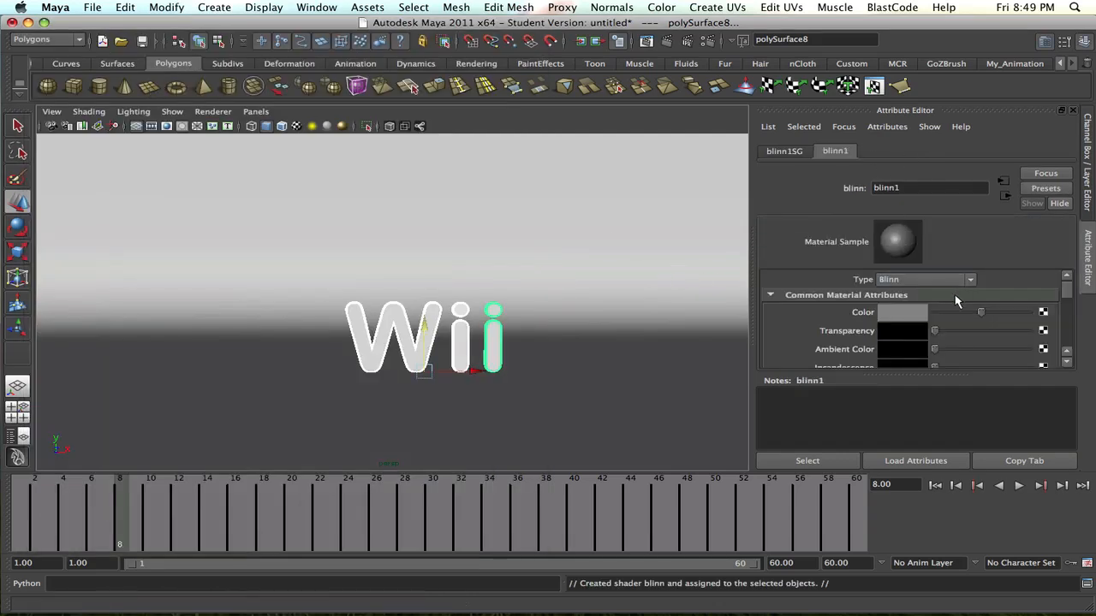
left_click_drag(985, 317, 994, 317)
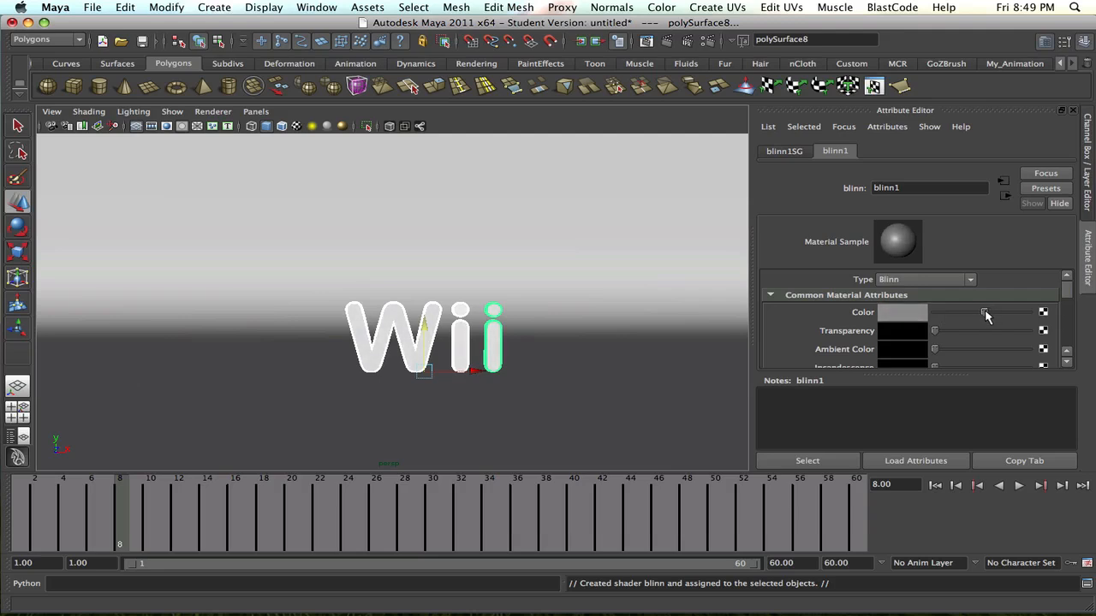
Set the Blinn's eccentricity to 0.381 and specular roll off to 0.790, and lighten its specular color to light grey.
scroll(835, 315, "down", 4)
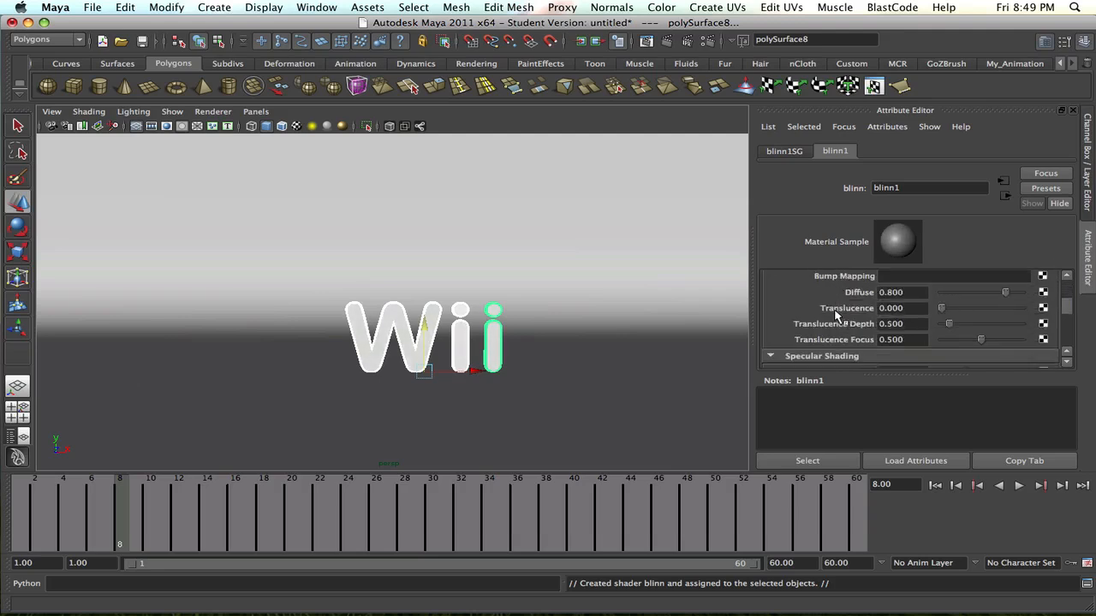
scroll(837, 316, "down", 1)
scroll(863, 313, "down", 2)
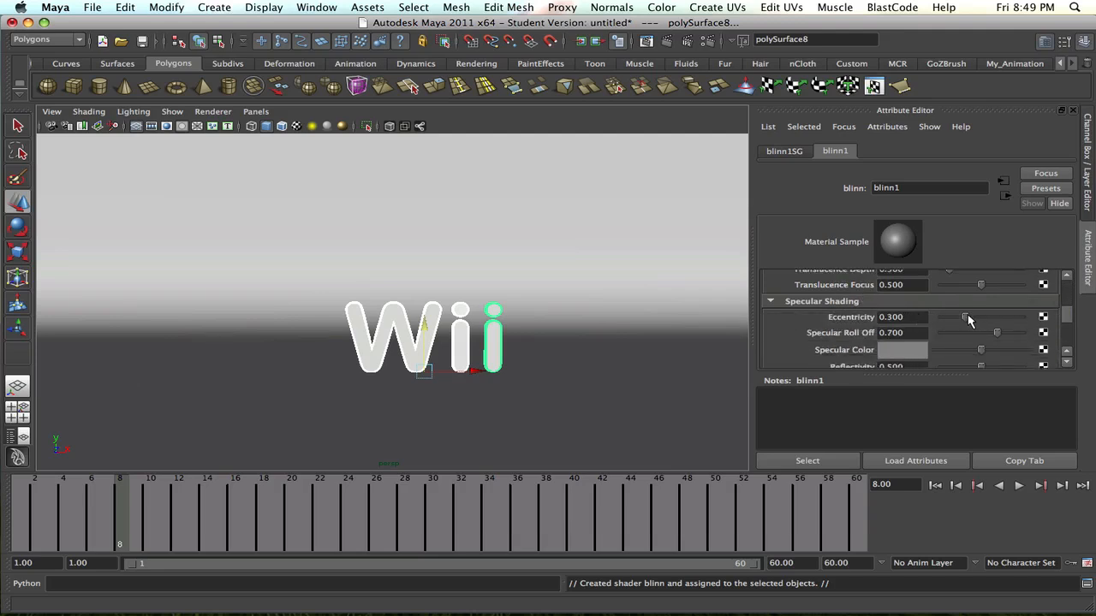
left_click_drag(967, 319, 971, 318)
mouse_move(998, 336)
left_mouse_down()
mouse_move(1013, 336)
mouse_move(984, 336)
mouse_move(1012, 326)
left_mouse_up()
scroll(862, 332, "down", 1)
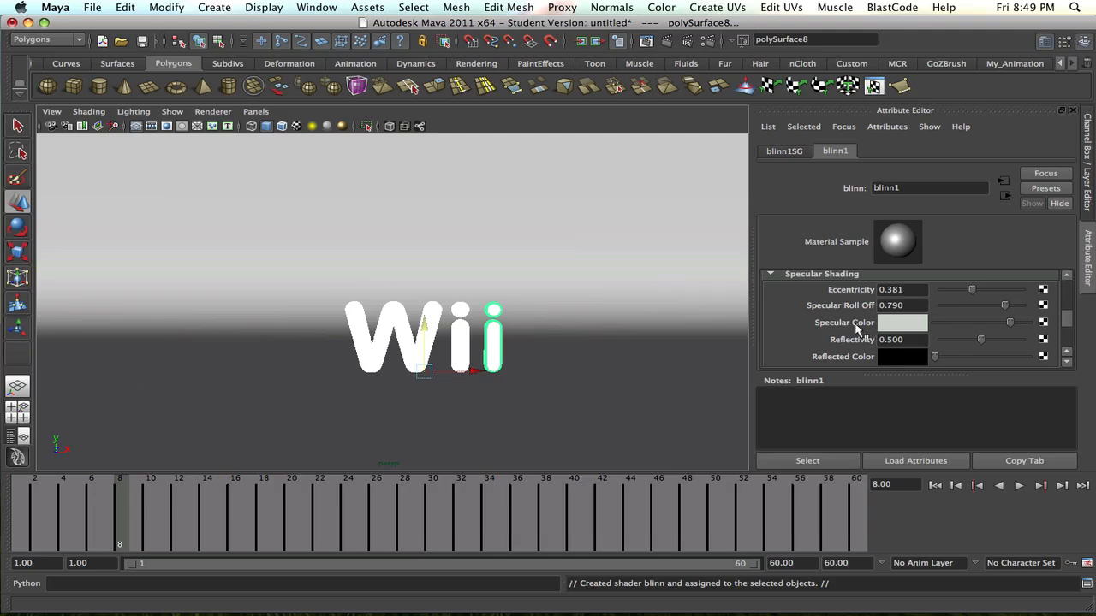
Set the Blinn's reflectivity to 0.005 and deselect the letters.
left_click_drag(971, 345, 948, 343)
left_click(920, 339)
type(".0")
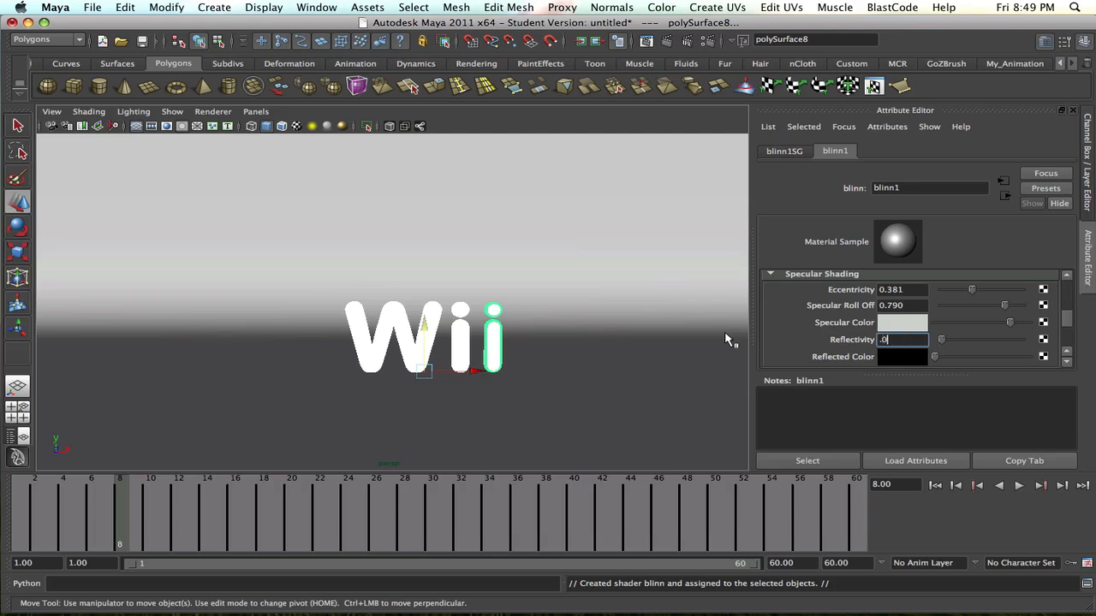
type("05")
key("Return")
scroll(828, 328, "down", 1)
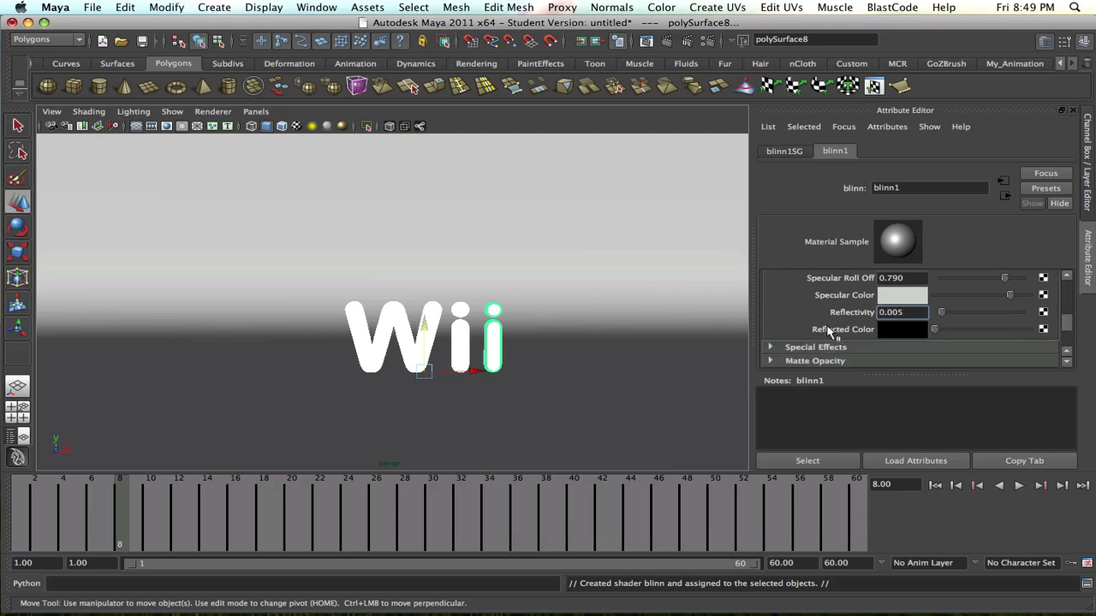
scroll(828, 328, "down", 1)
scroll(836, 330, "up", 3)
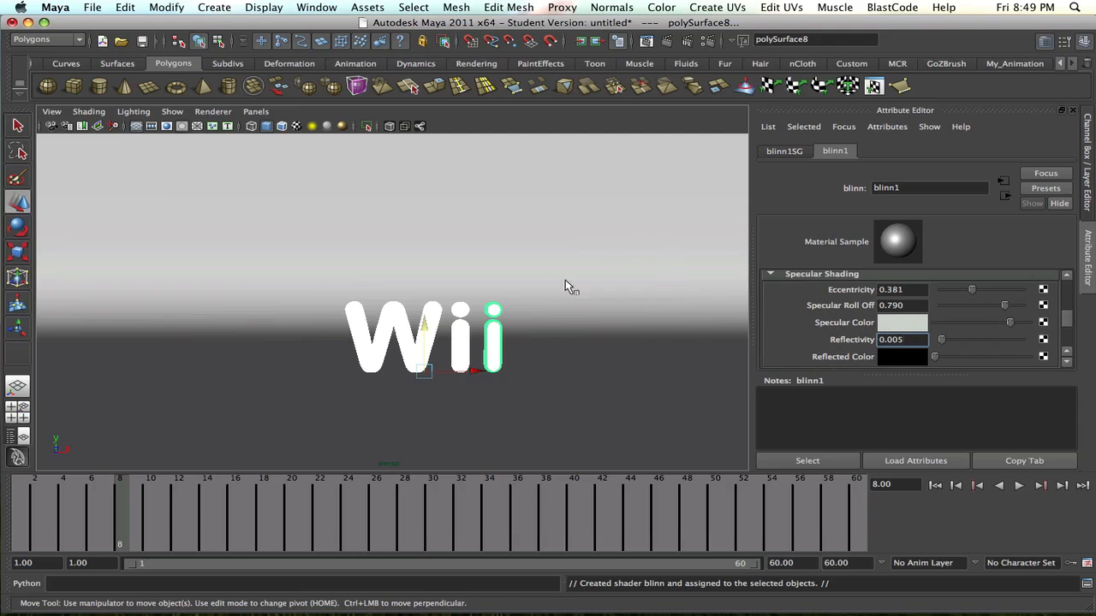
left_click_drag(499, 286, 599, 283, "alt")
left_click(631, 237)
Create a new camera at the foot of the logo and scale it up uniformly so its icon is easier to see.
left_click_drag(631, 237, 582, 239, "alt")
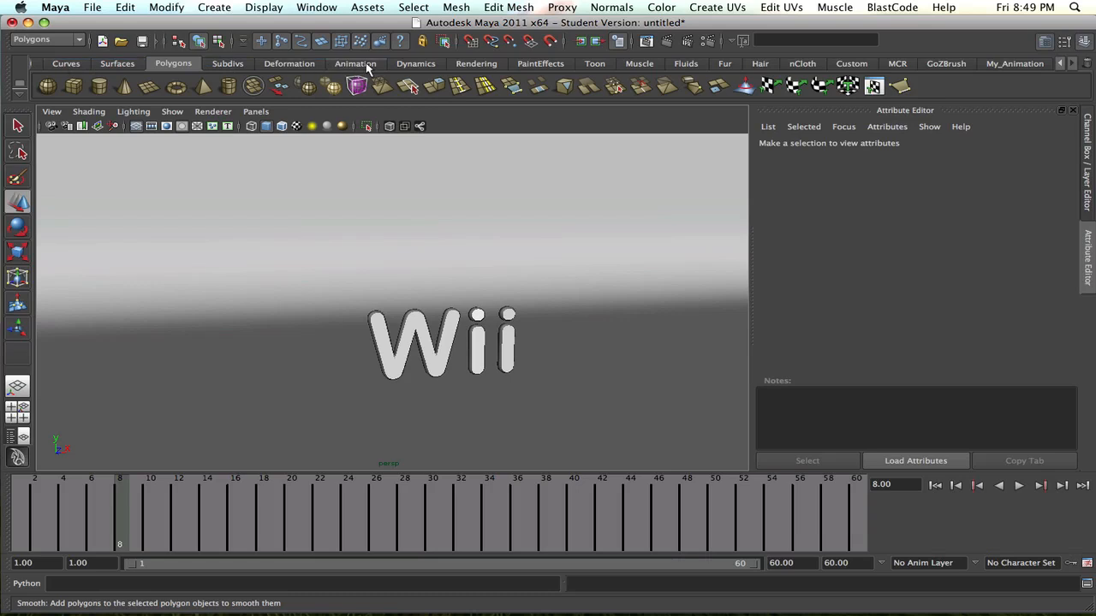
left_click(476, 64)
left_click(207, 83)
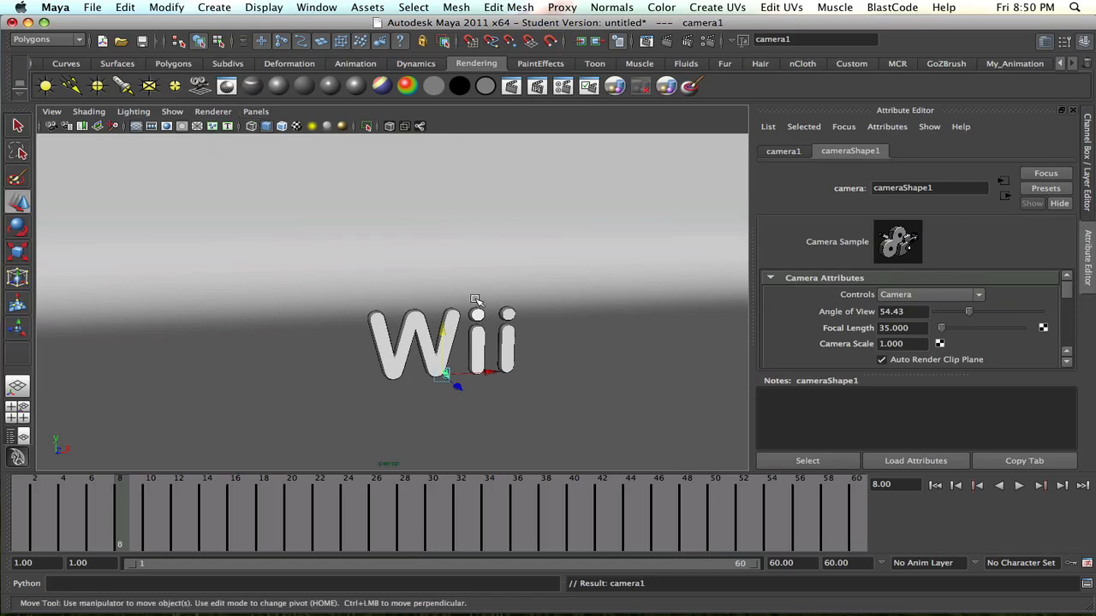
left_click_drag(466, 323, 502, 324, "alt")
key("r")
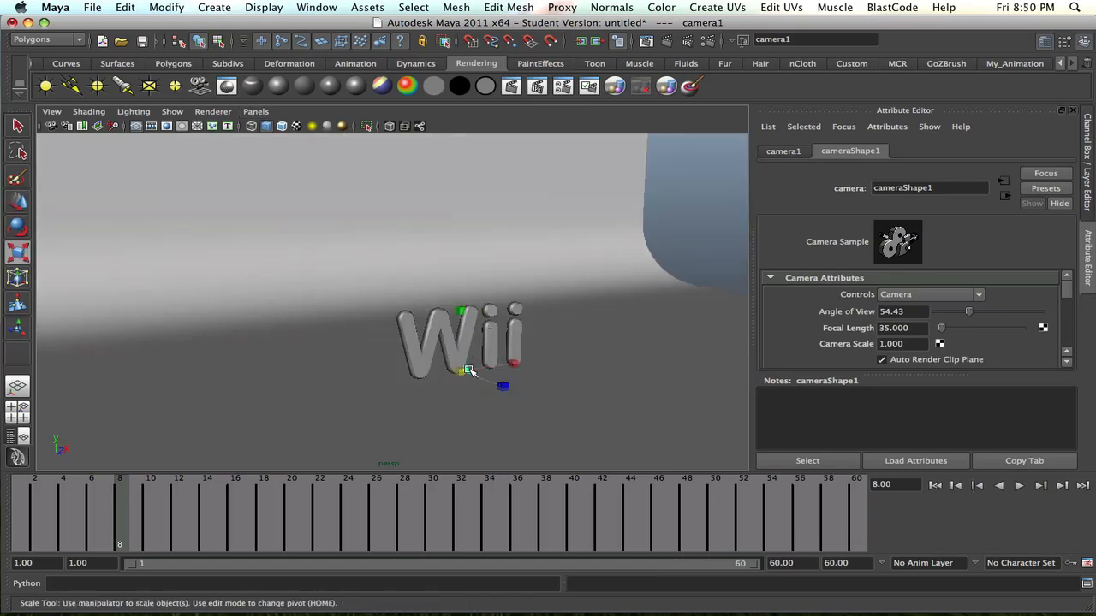
left_click_drag(462, 370, 497, 355)
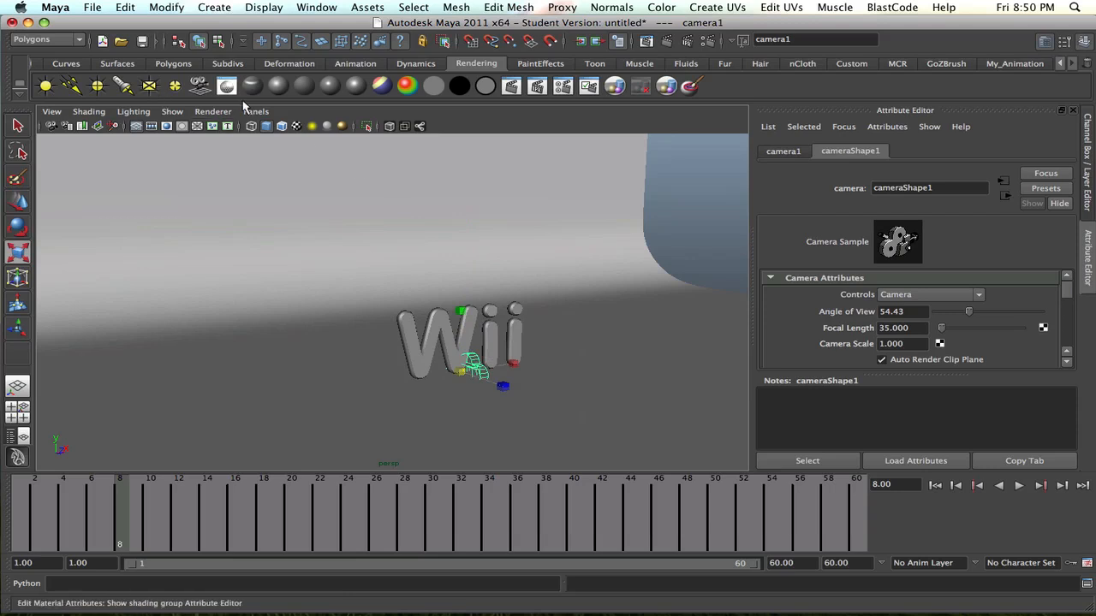
Look through the new camera and pull it back to about Z 46.9, Y 3.9 so the whole Wii logo is framed.
left_click(253, 112)
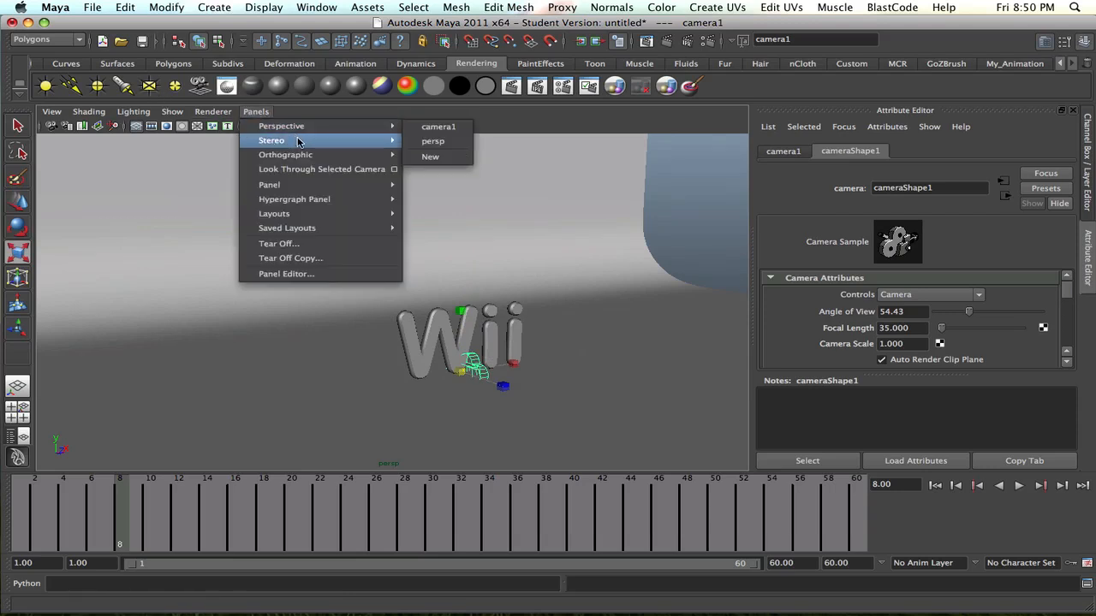
left_click(315, 169)
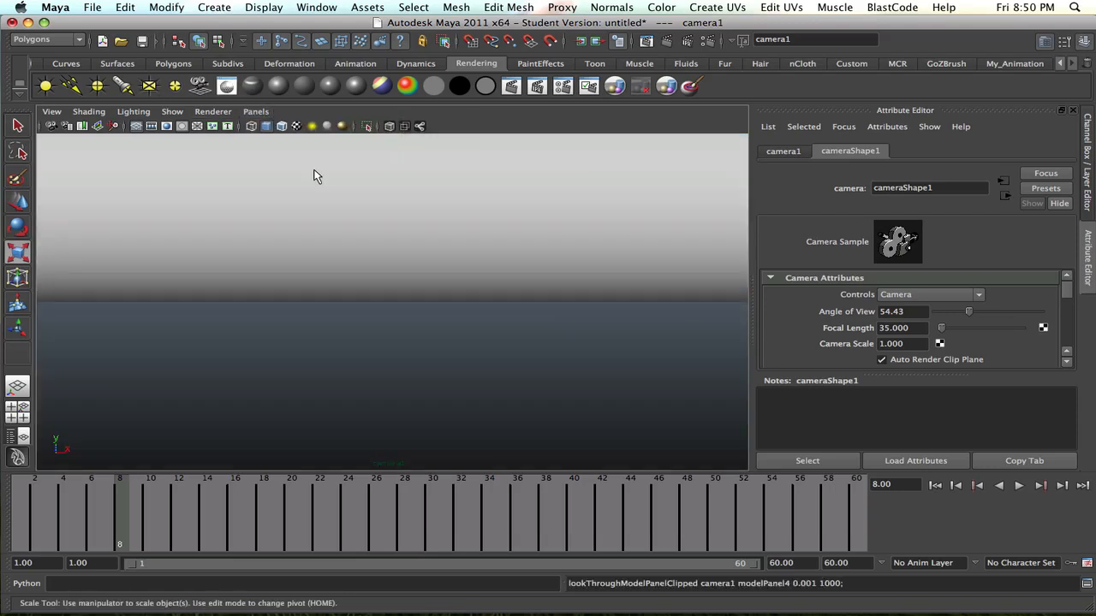
right_click_drag(588, 262, 192, 241, "alt")
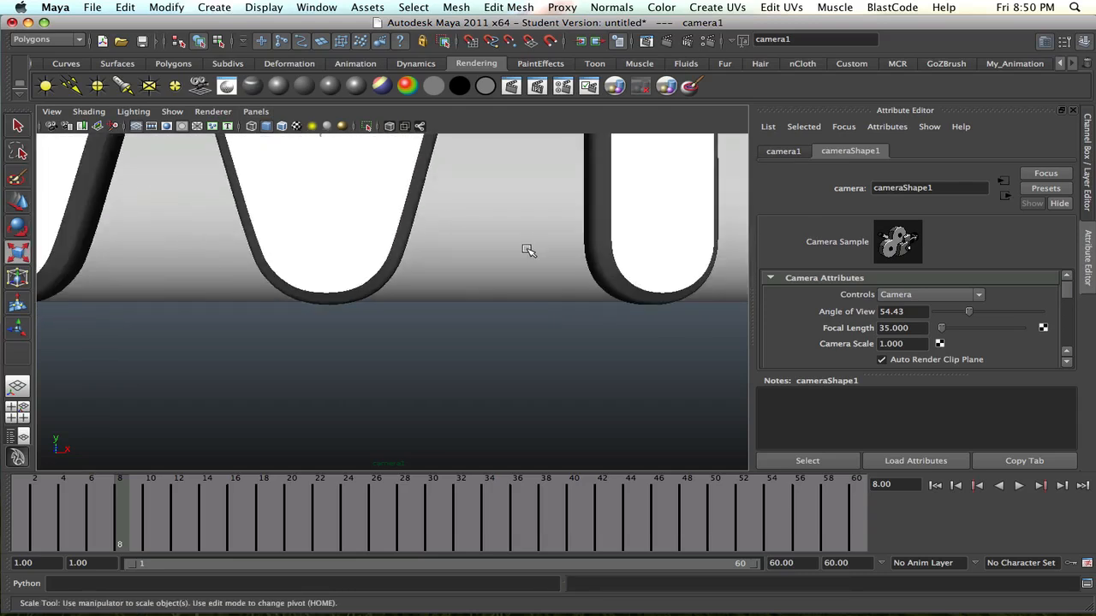
right_click_drag(525, 247, 511, 246, "alt")
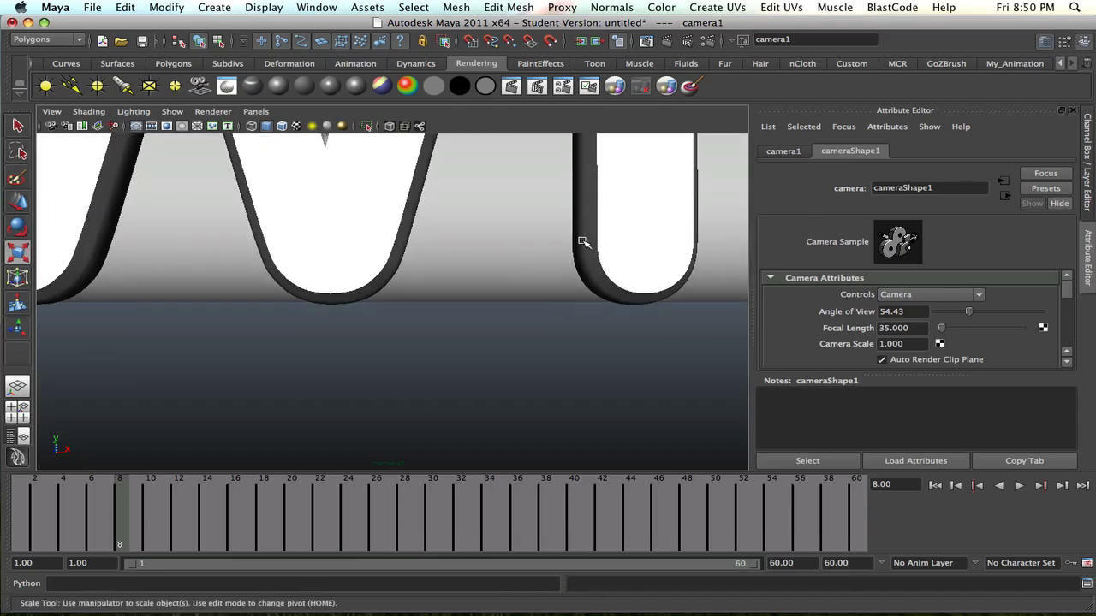
right_click_drag(583, 242, 490, 235, "alt")
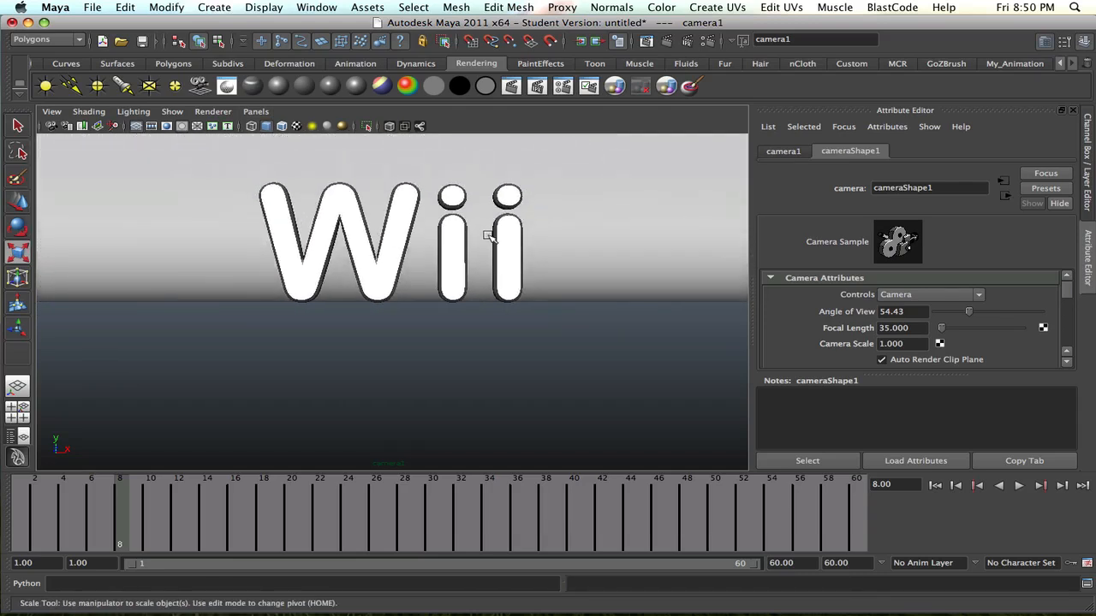
middle_click_drag(484, 218, 481, 217, "alt")
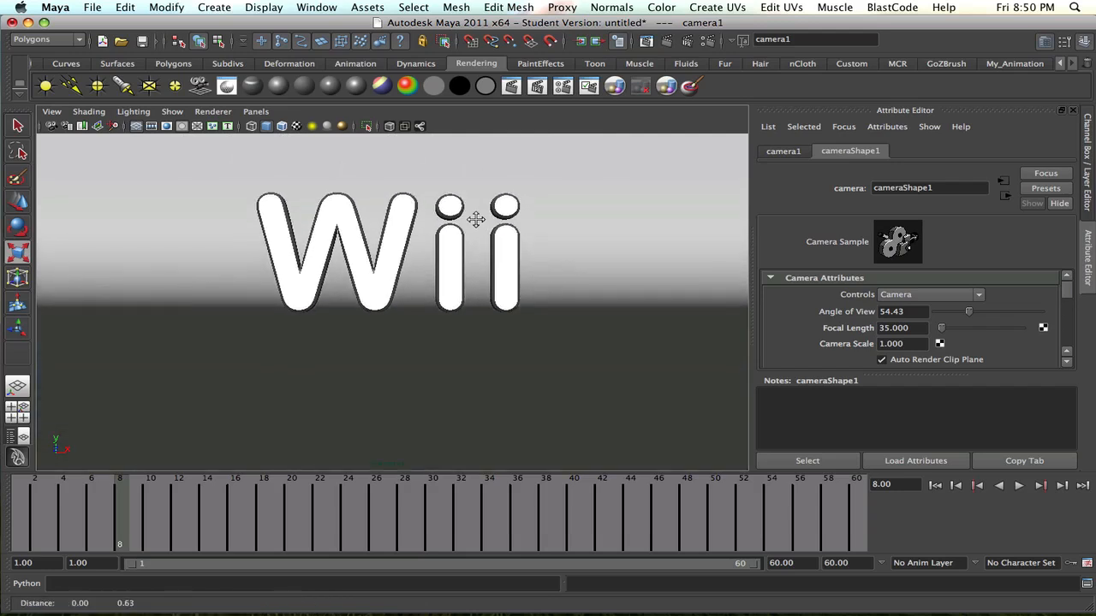
middle_click_drag(418, 211, 436, 248, "alt")
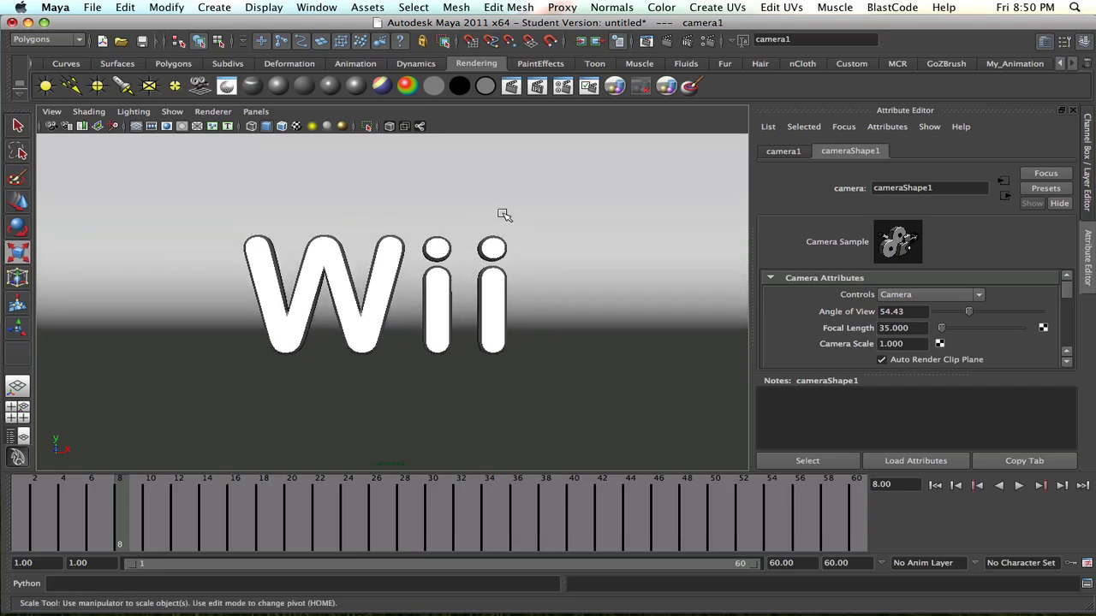
Set the camera's Translate X to 0 and display its resolution gate.
left_click(1085, 171)
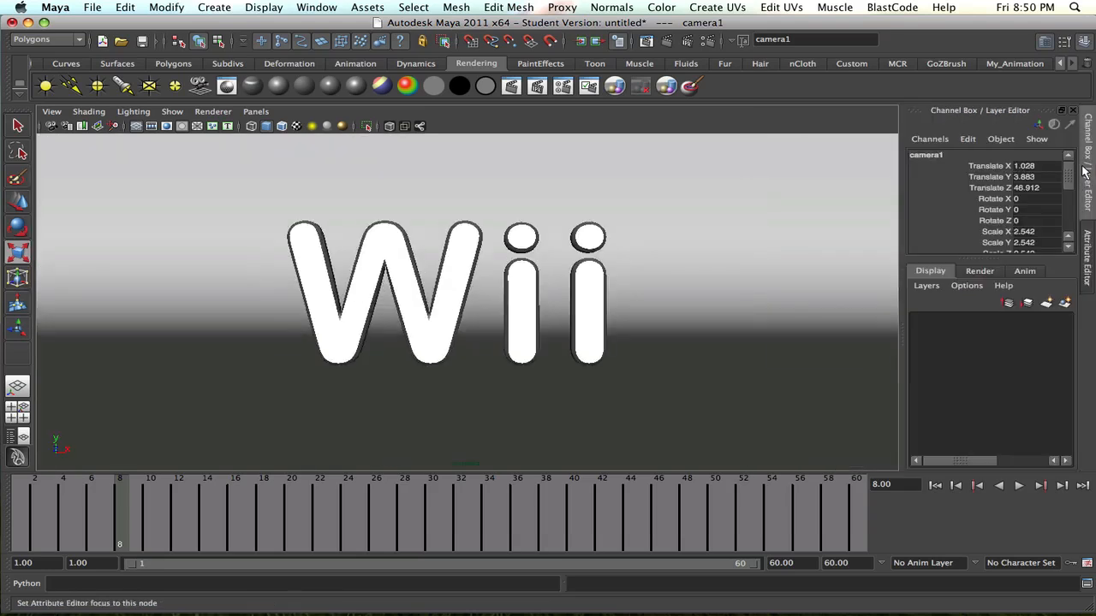
double_click(1024, 165)
type("0")
key("Return")
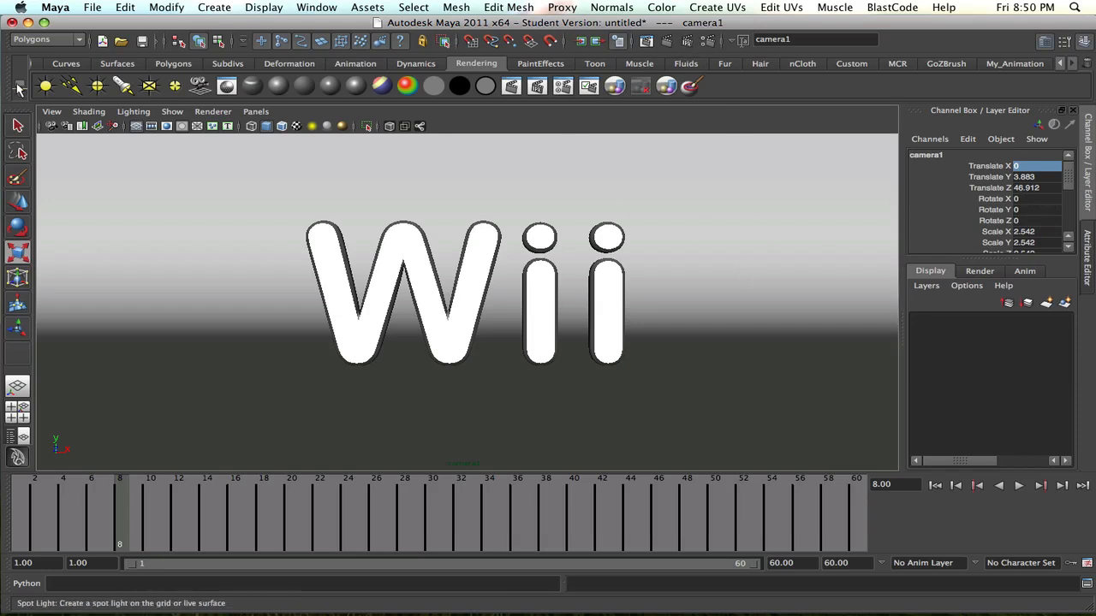
left_click(165, 126)
left_click(165, 126)
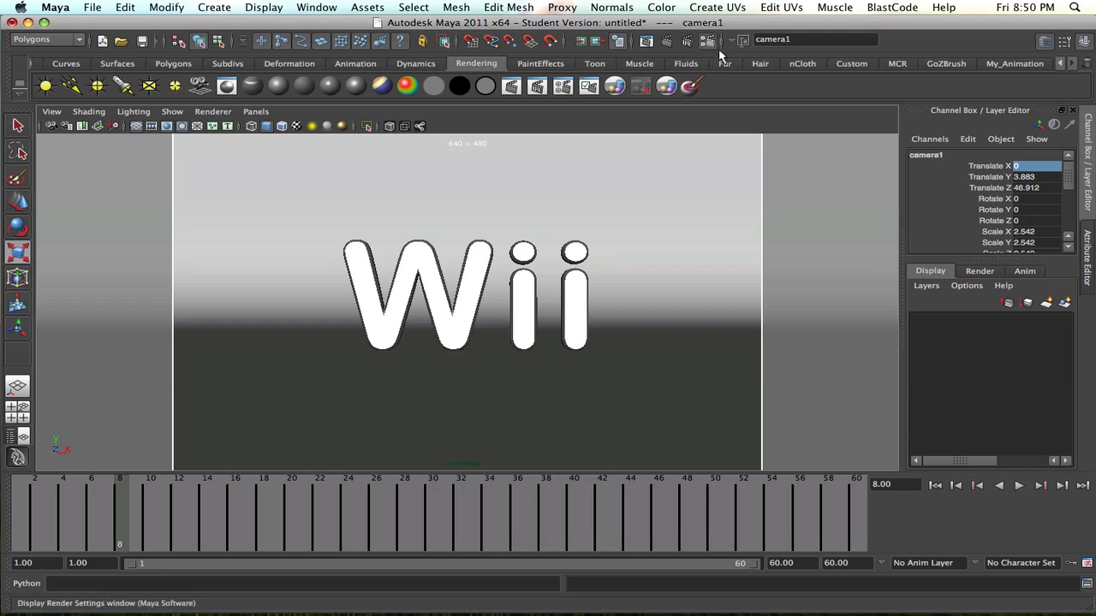
In the render settings, choose mental ray as the renderer and the HD 720 image size preset.
left_click(465, 92)
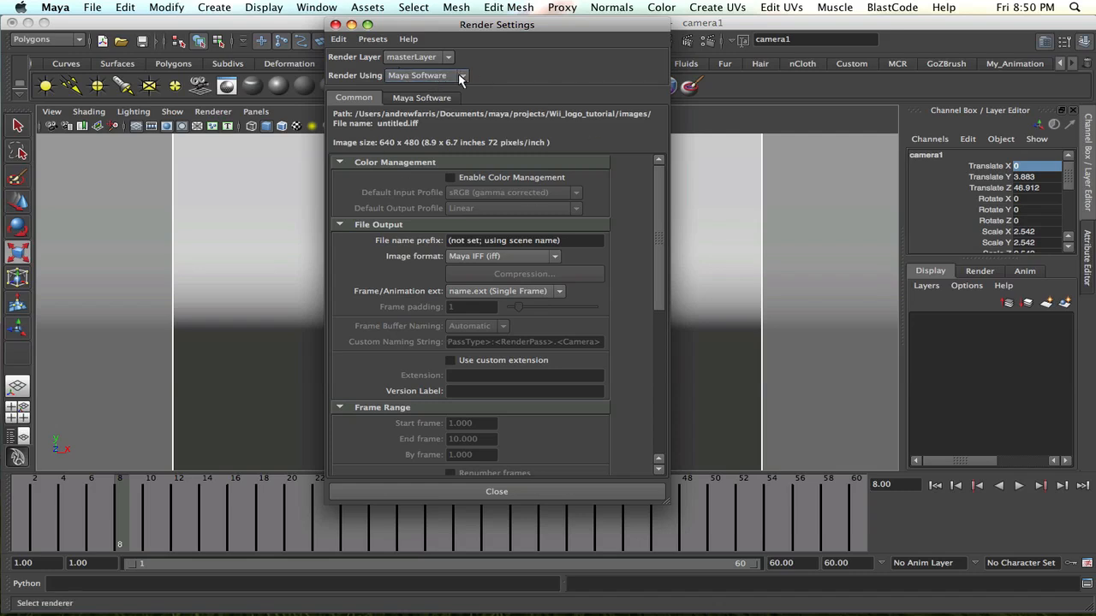
left_click(454, 75)
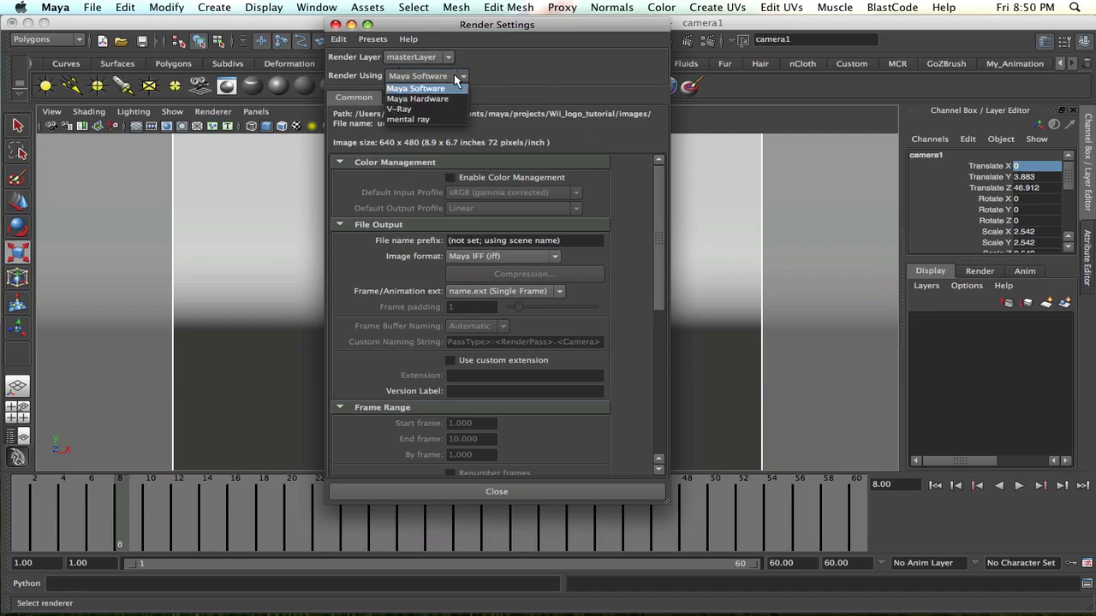
left_click(418, 119)
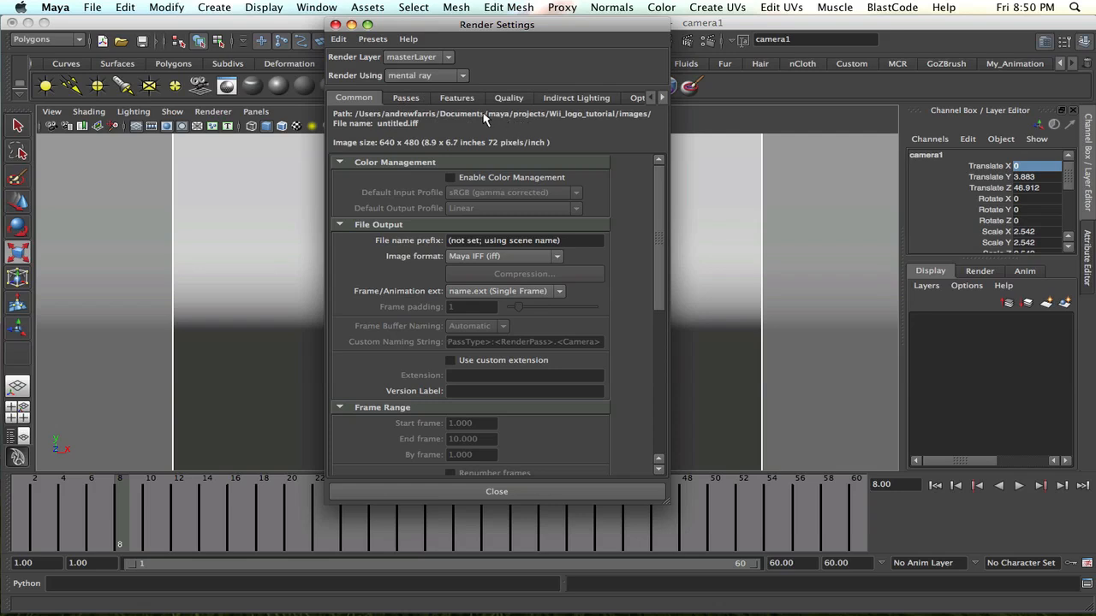
scroll(501, 269, "down", 10)
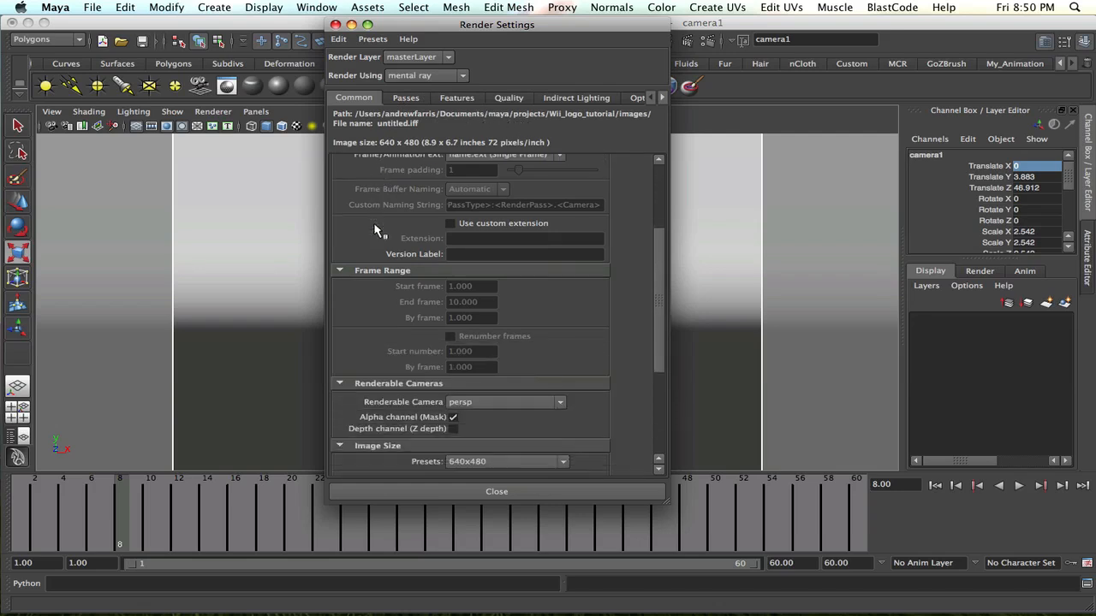
left_click(514, 287)
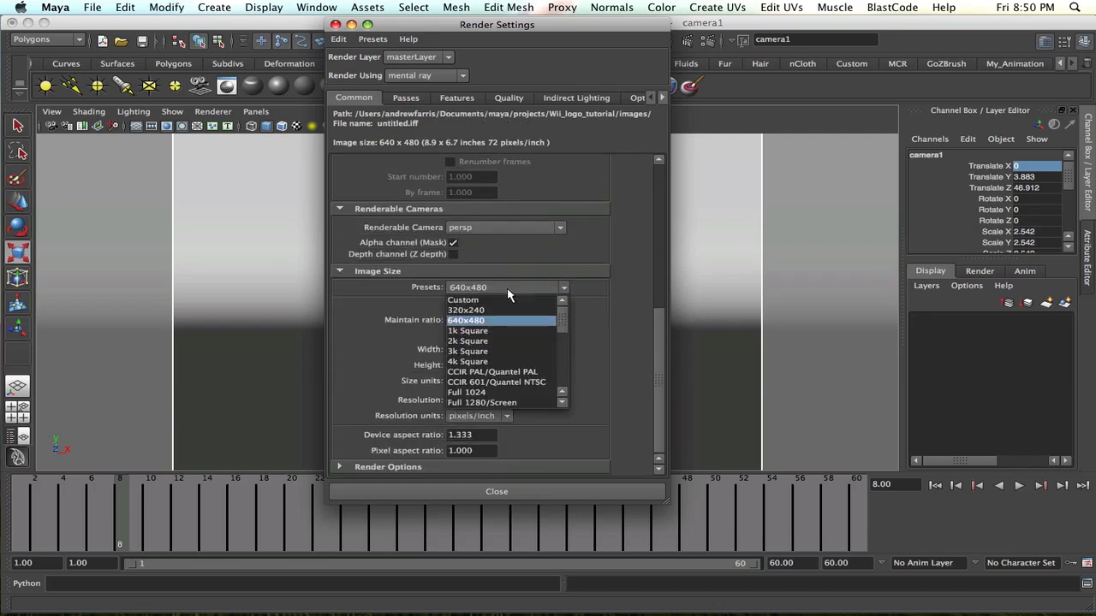
scroll(495, 368, "down", 2)
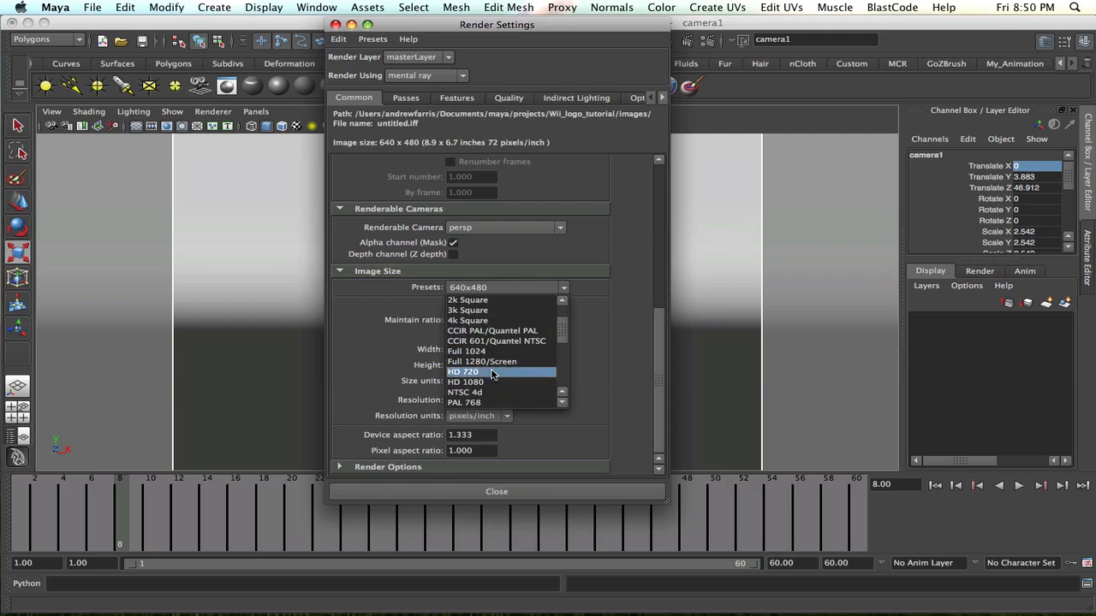
left_click(493, 372)
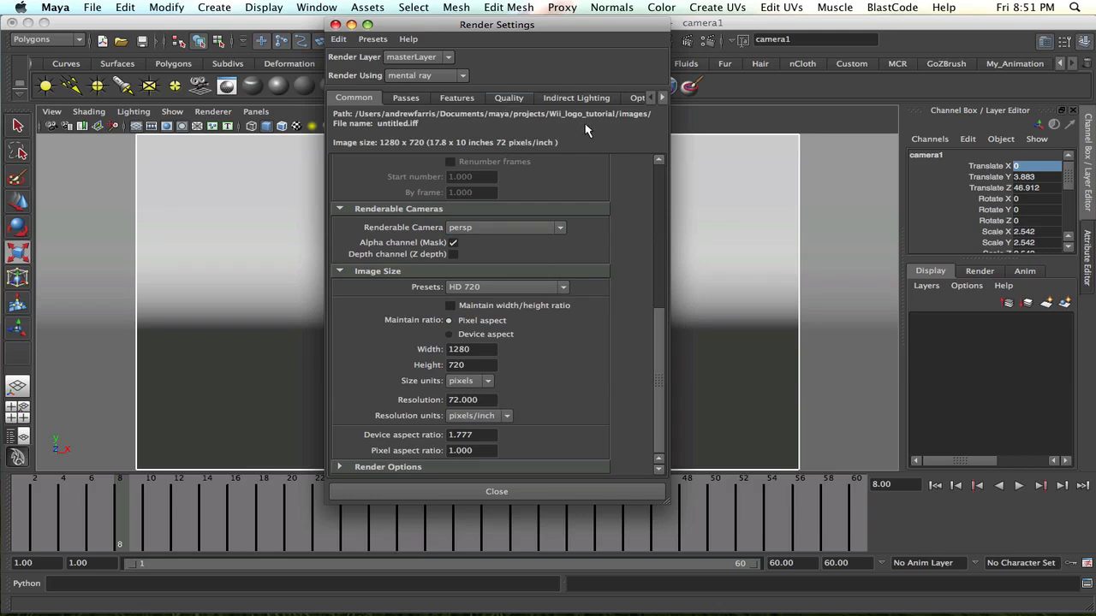
Set the mental ray max sample level to 1, enable Final Gathering, and close the render settings.
left_click(489, 208)
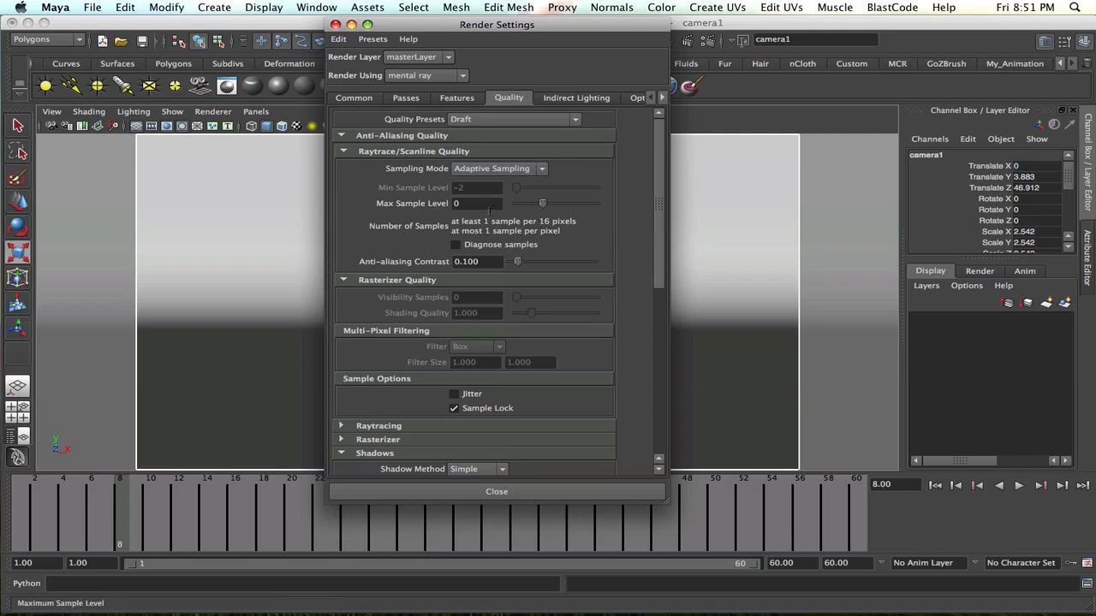
left_click_drag(489, 207, 395, 208)
type("1")
key("Return")
left_click(573, 98)
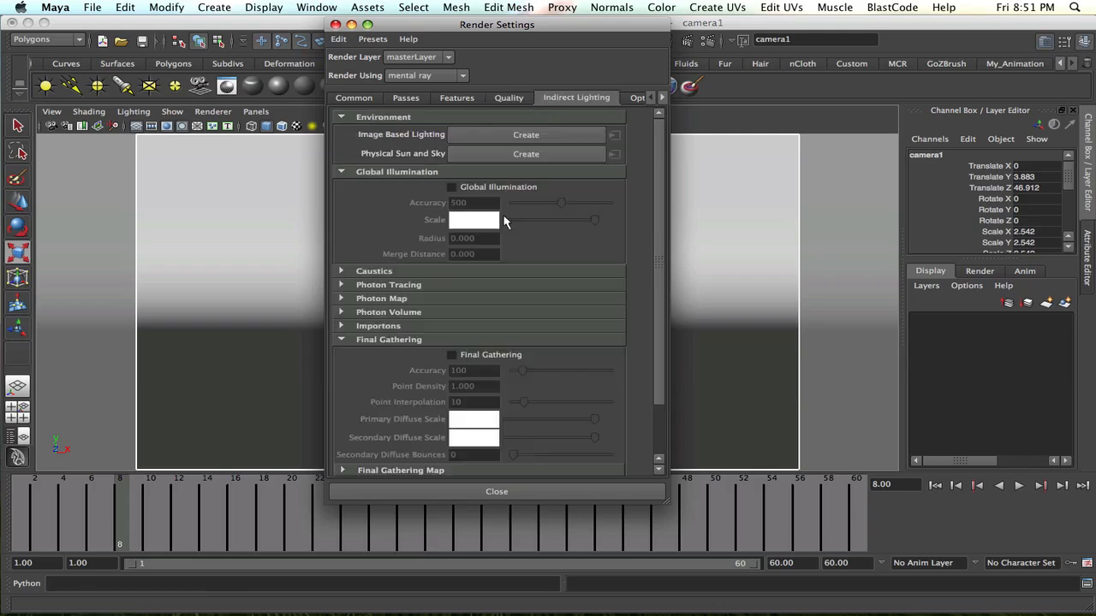
left_click(452, 355)
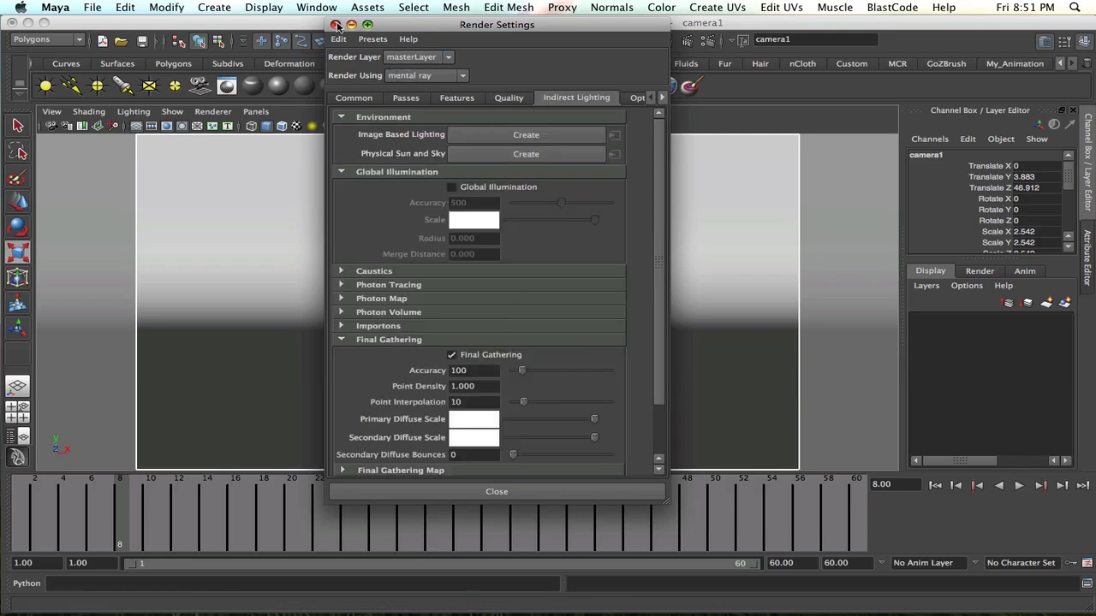
left_click(335, 24)
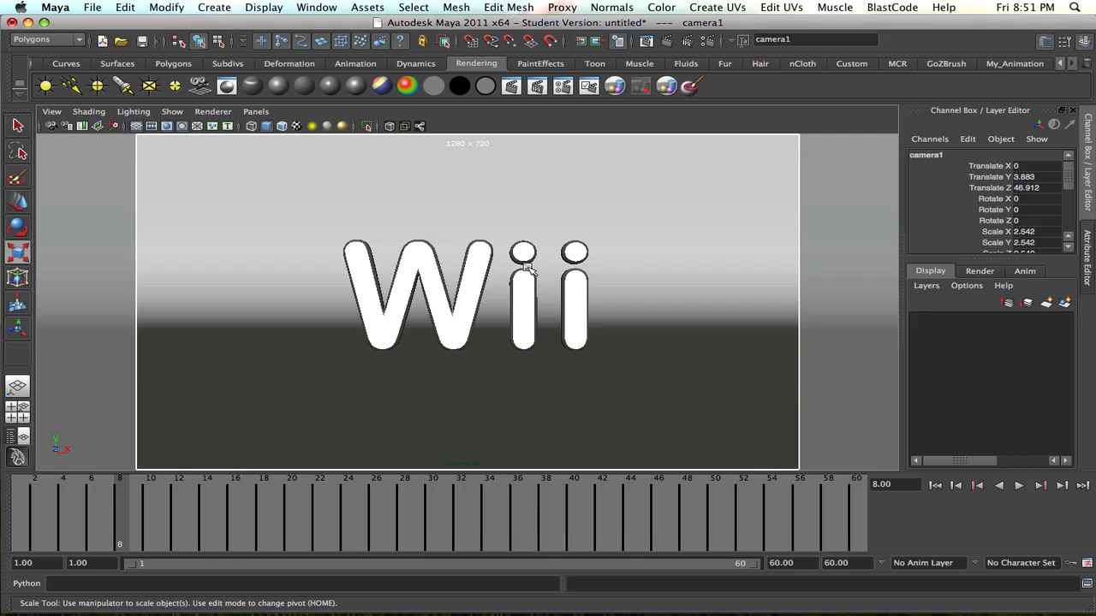
Raise the camera slightly to about 4.4 in Y to recenter the logo, and set its Translate X to 0.
middle_click_drag(529, 268, 526, 273, "alt")
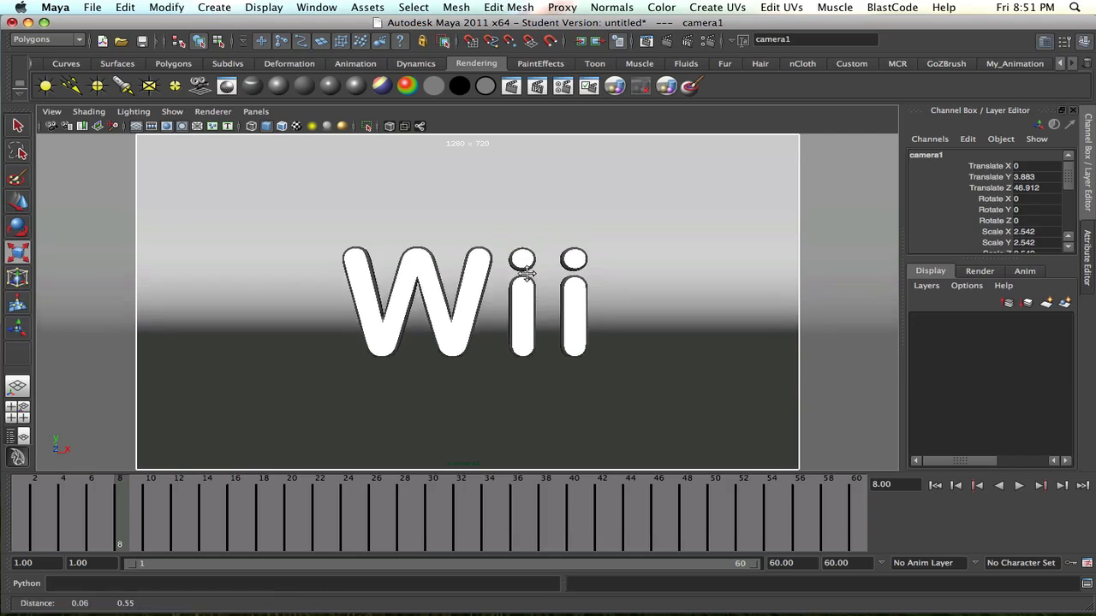
left_click(1026, 165)
type("0")
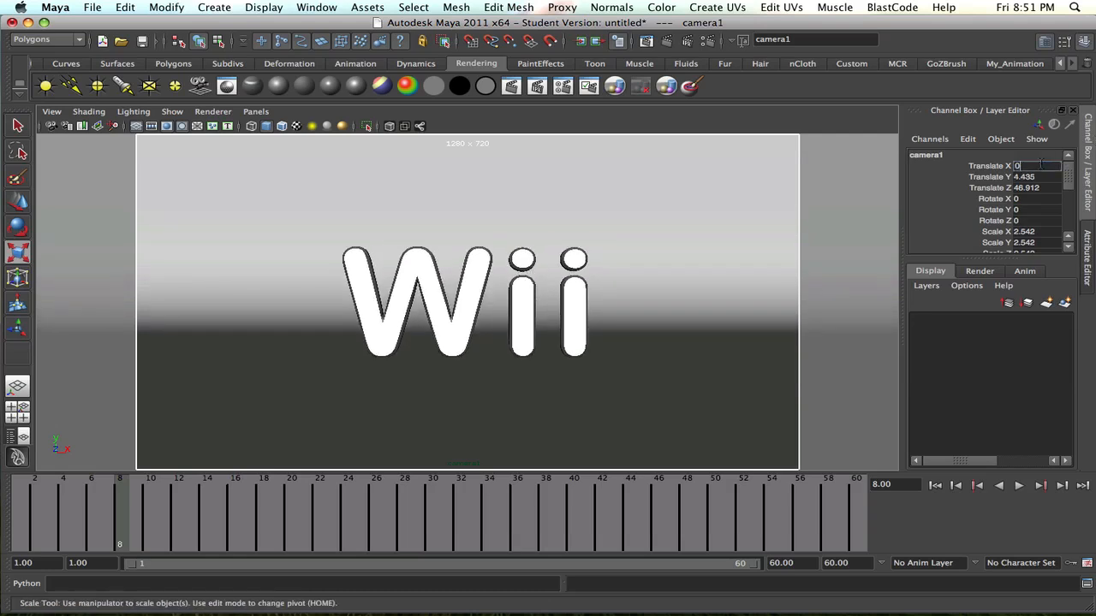
key("Return")
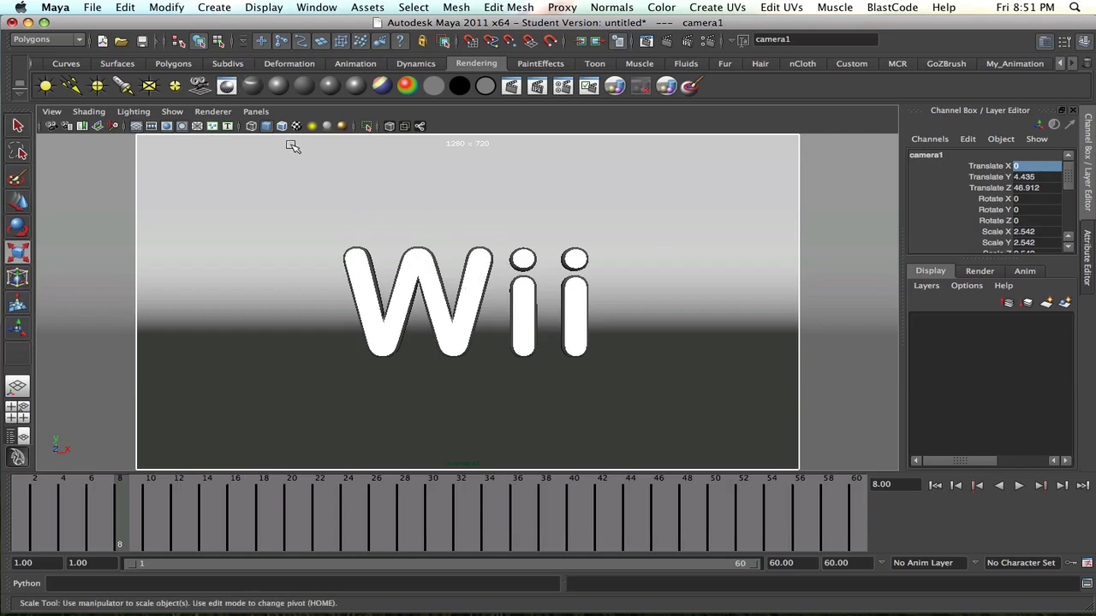
Return to the persp view, create a spot light at the origin, and scale it up uniformly to about 4.6.
left_click(254, 112)
mouse_move(282, 126)
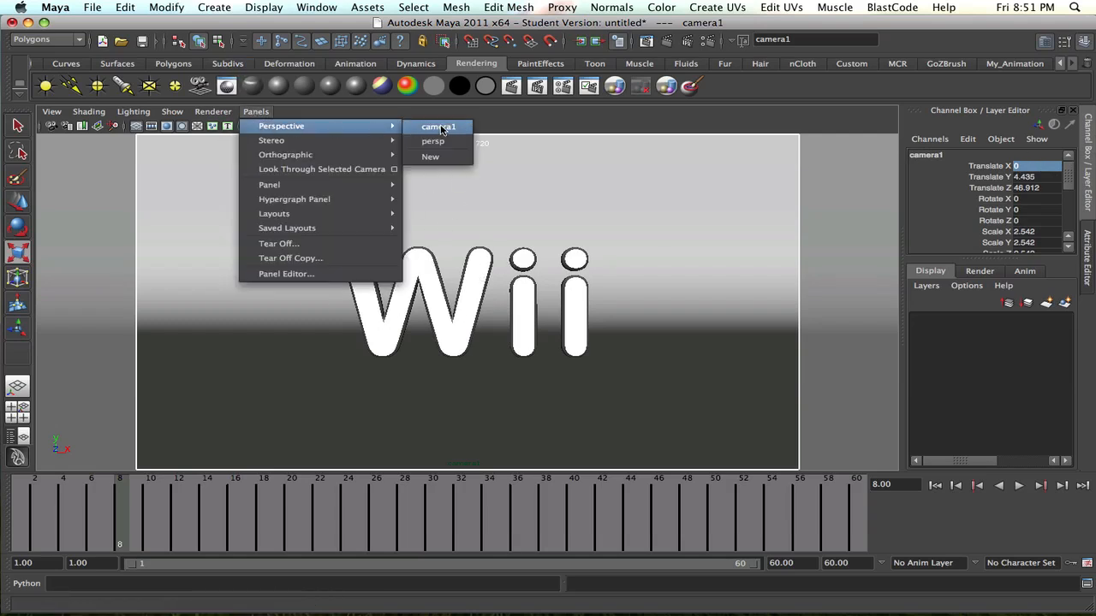
left_click(448, 143)
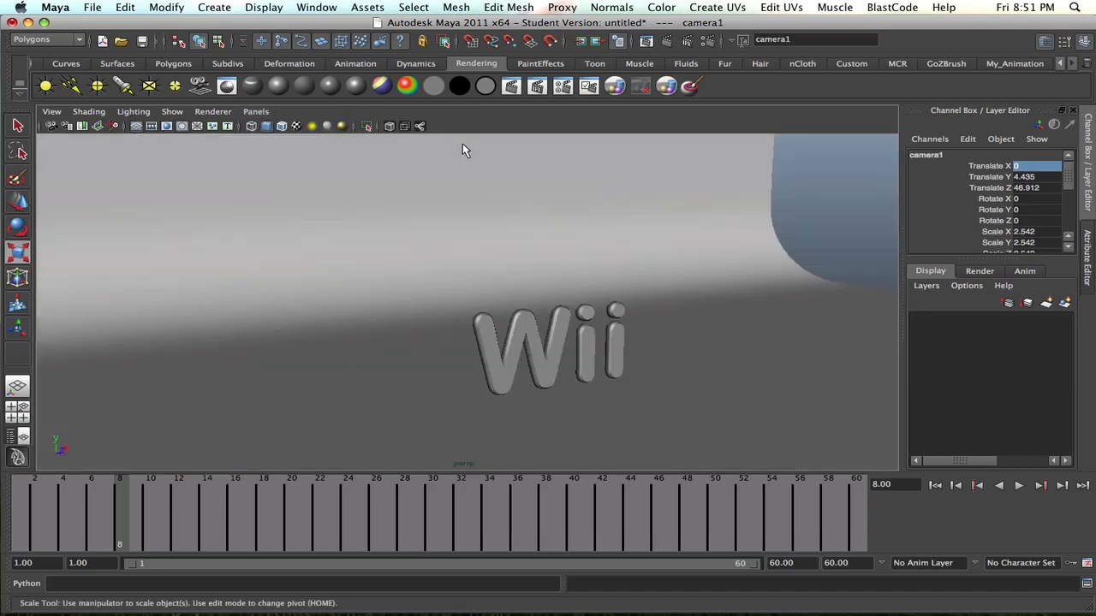
left_click_drag(512, 305, 676, 303, "alt")
middle_click_drag(676, 303, 568, 291, "alt")
left_click_drag(567, 291, 502, 302, "alt")
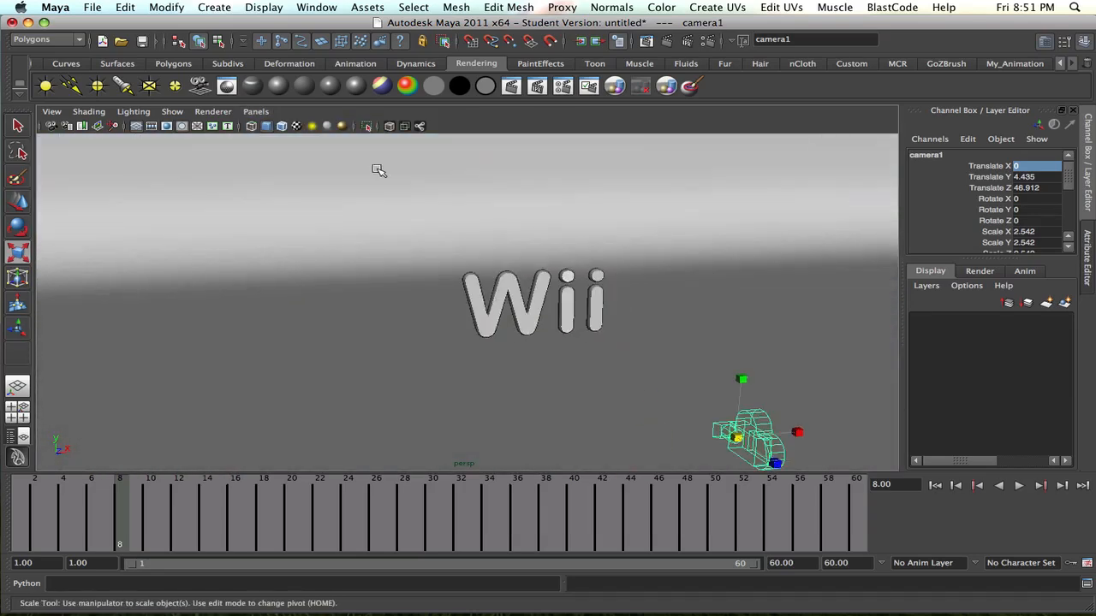
left_click(122, 85)
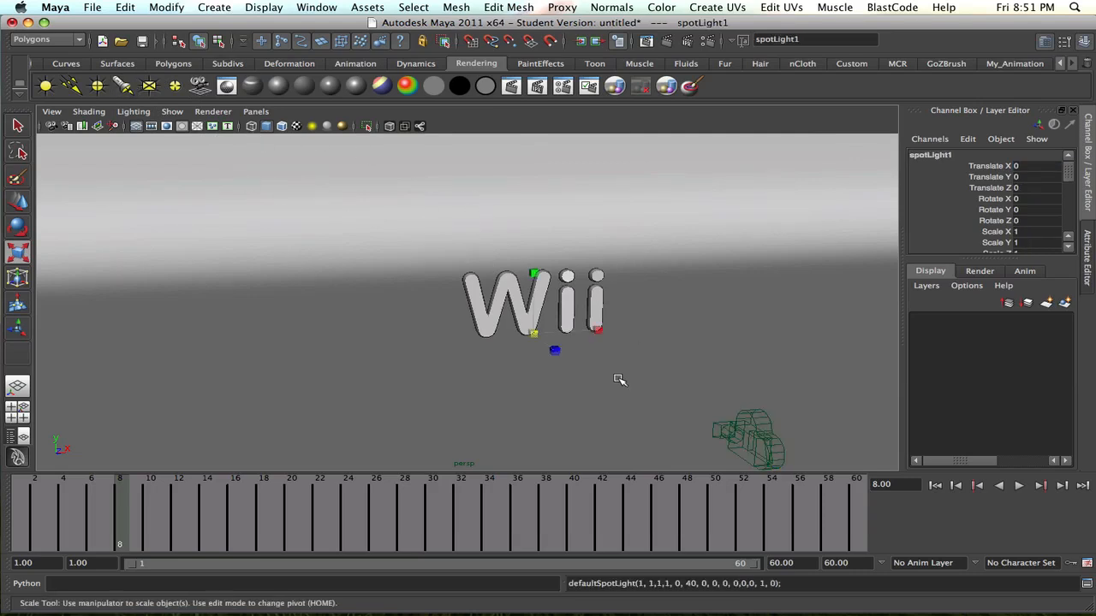
left_click_drag(533, 332, 597, 324)
Look through the spot light and aim it down at the logo and backdrop from about X 103, Y 104, Z 124.
left_click(257, 112)
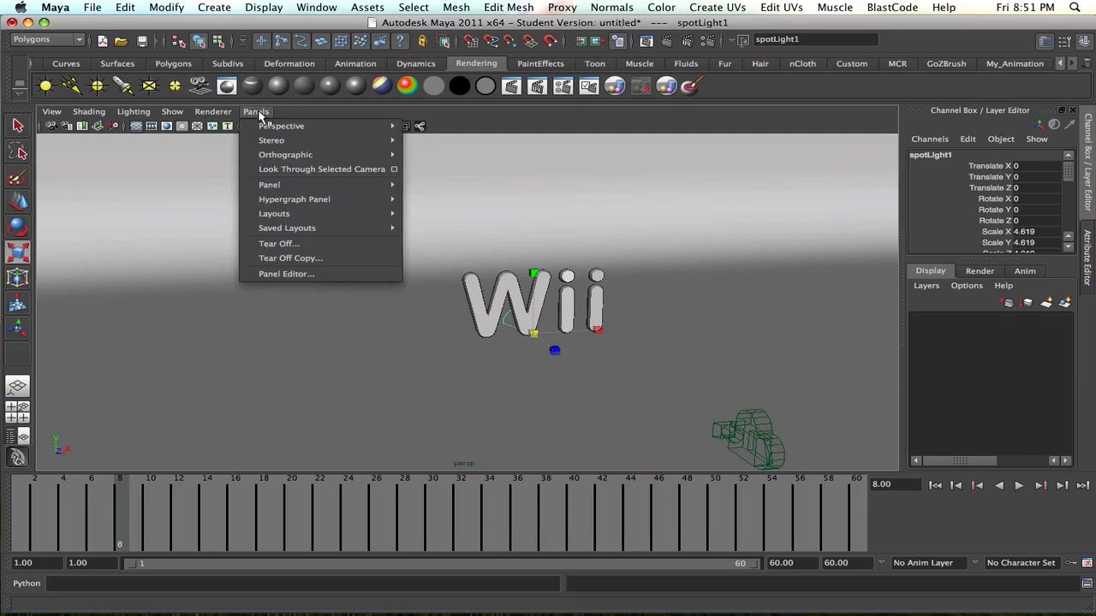
left_click(321, 169)
left_click_drag(636, 260, 551, 306, "alt")
middle_click_drag(550, 306, 571, 290, "alt")
scroll(506, 285, "down", 4)
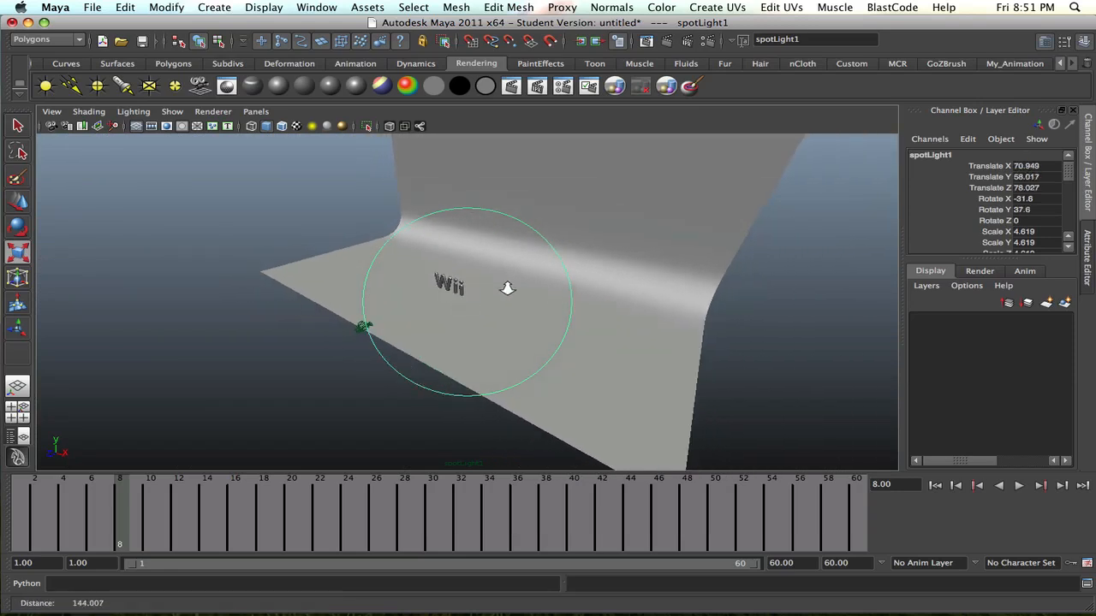
scroll(557, 291, "down", 2)
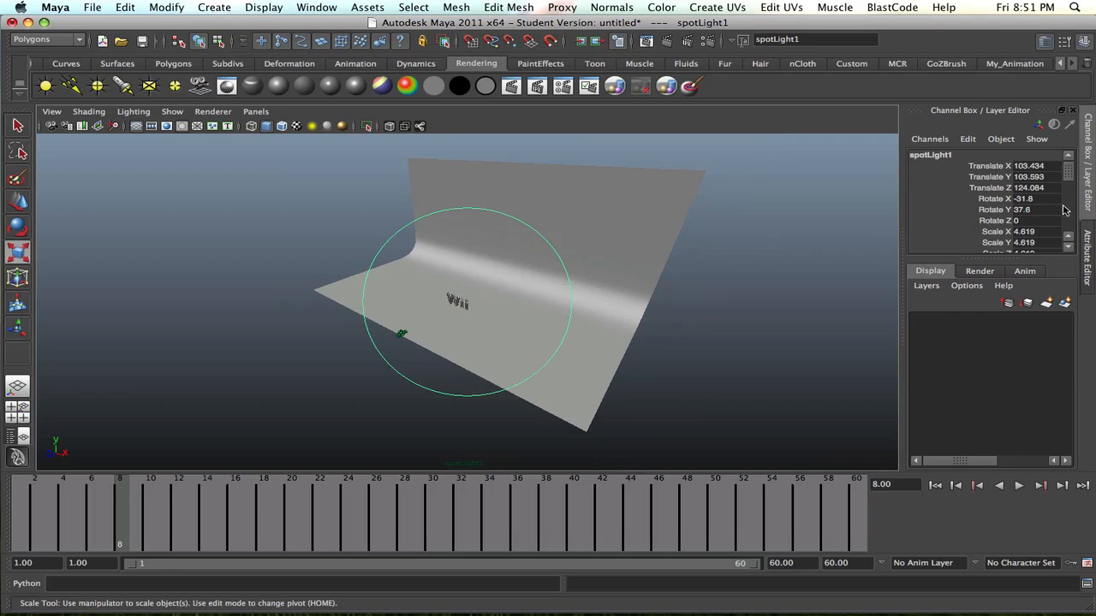
Set the spot light's Cone Angle to about 49.5, Penumbra Angle to 10 and Dropoff to about 32.8.
left_click(1088, 237)
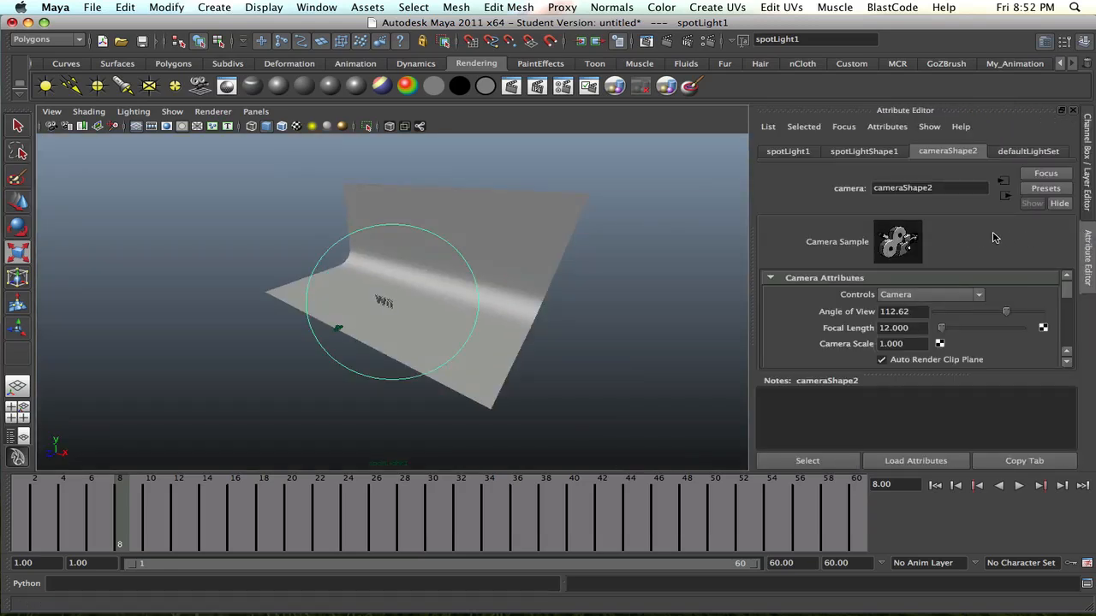
scroll(1021, 324, "down", 2)
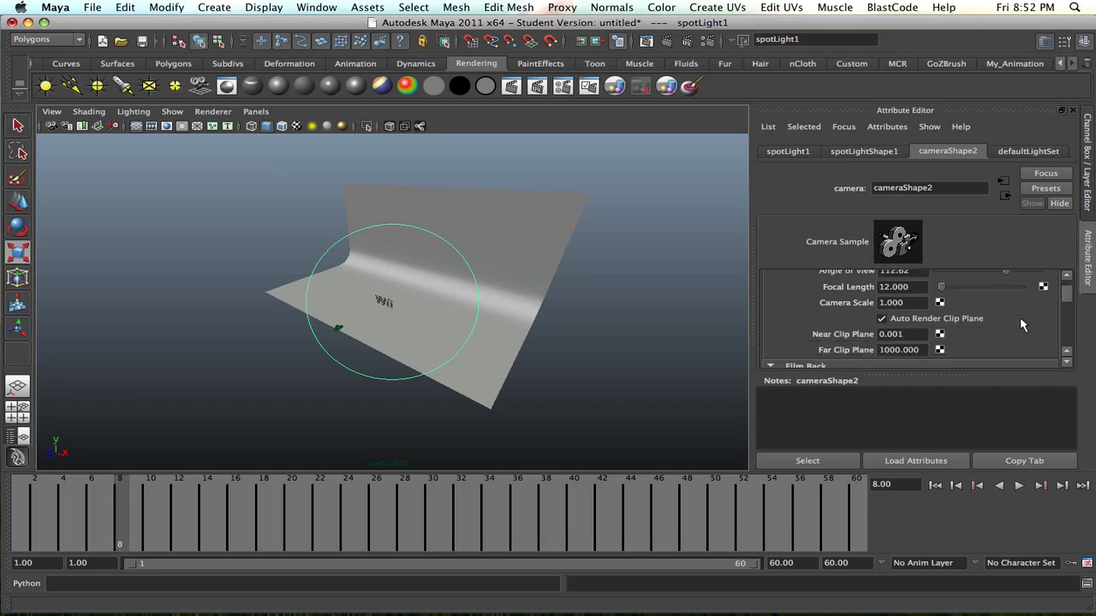
scroll(1021, 324, "up", 1)
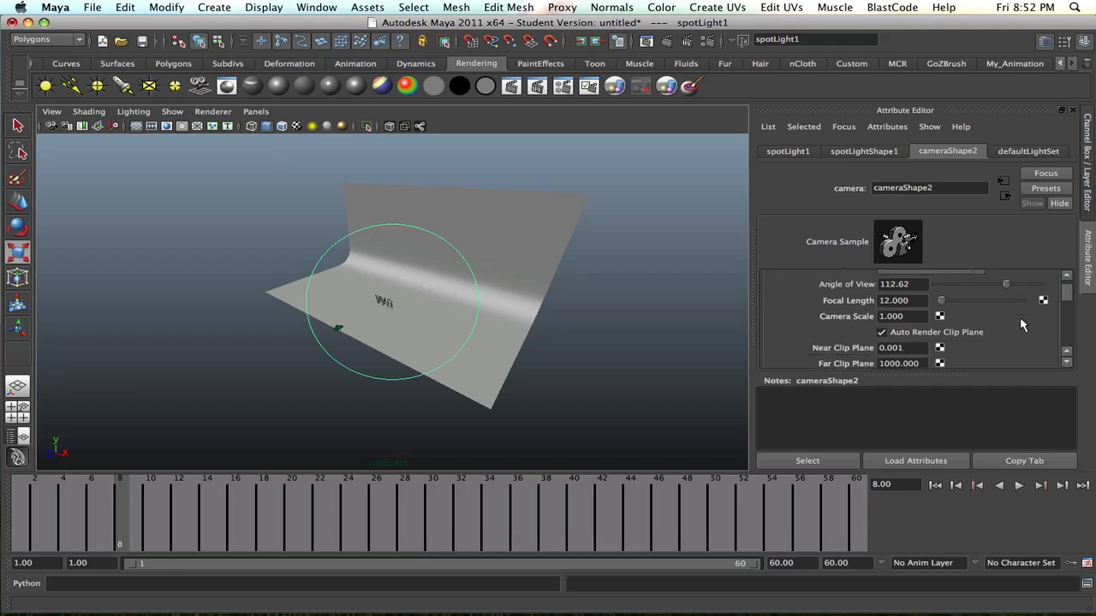
scroll(1021, 323, "down", 3)
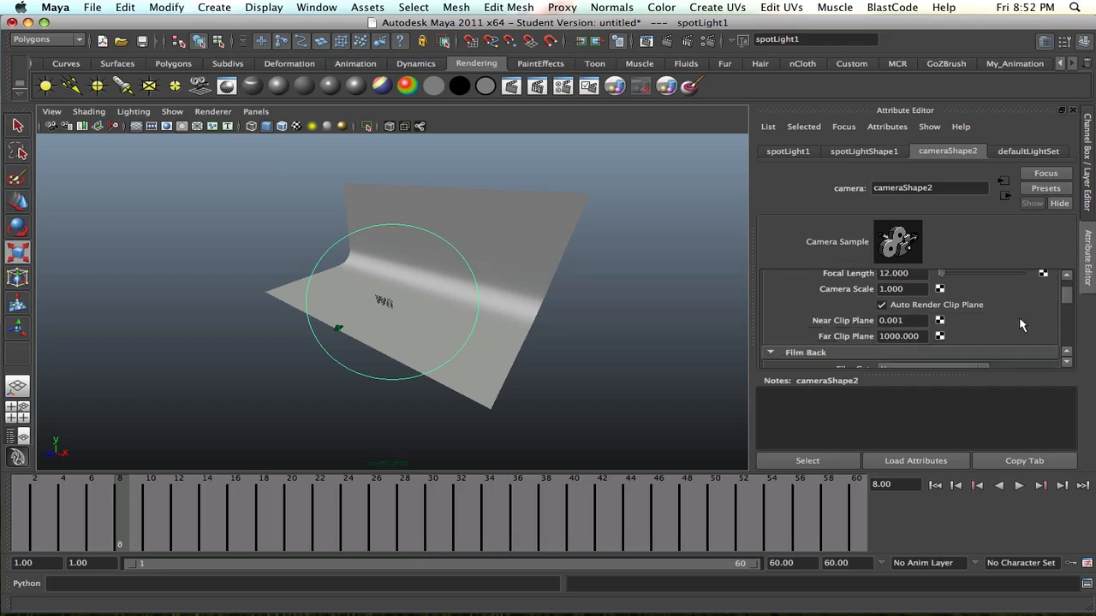
scroll(1017, 322, "down", 10)
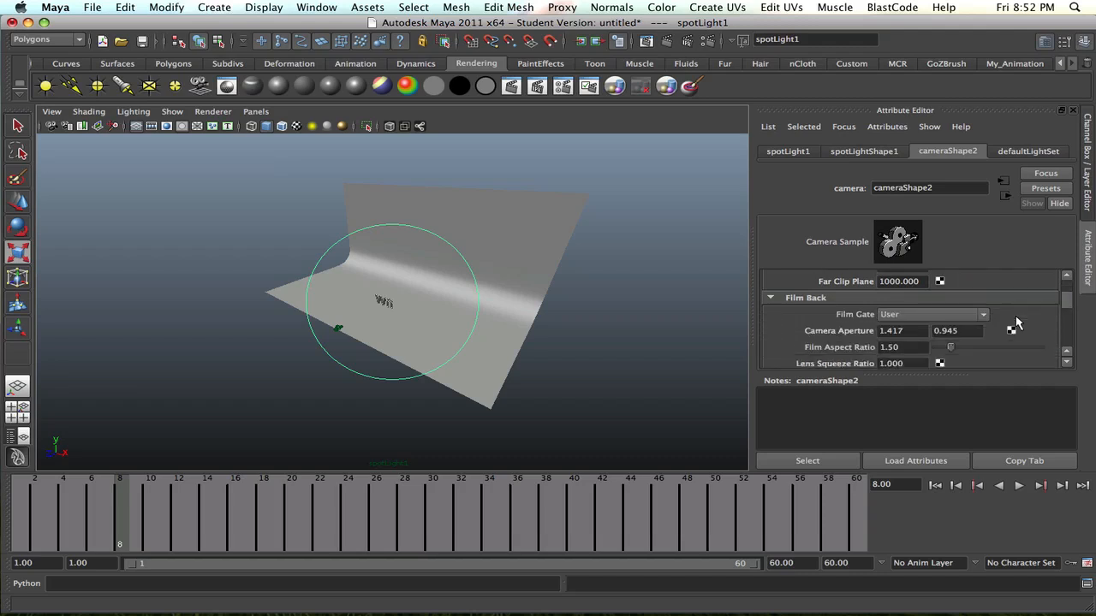
scroll(1017, 322, "down", 5)
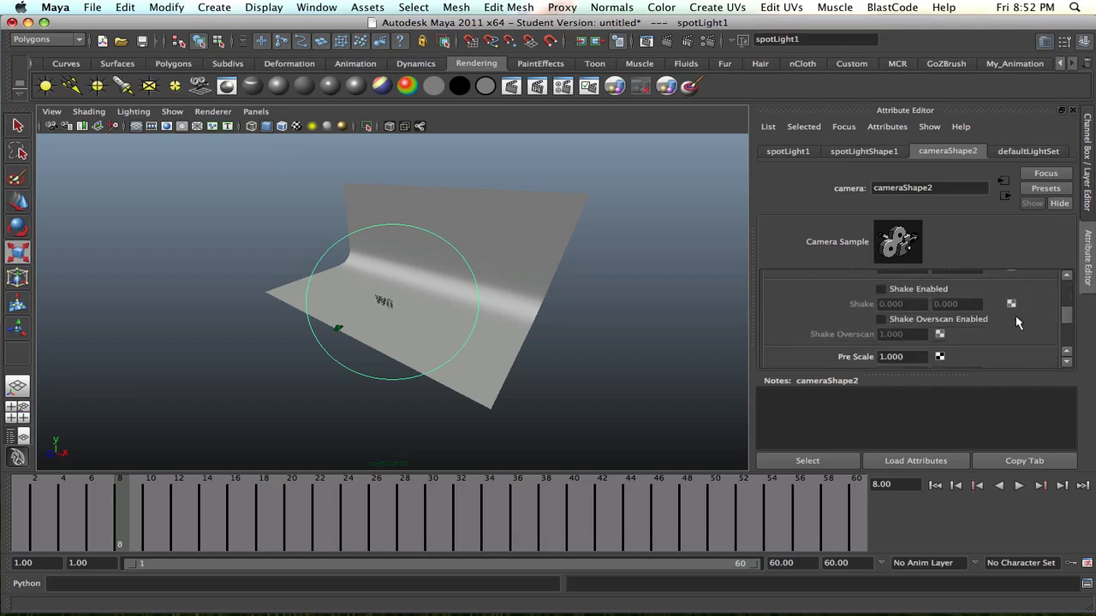
scroll(1011, 308, "up", 11)
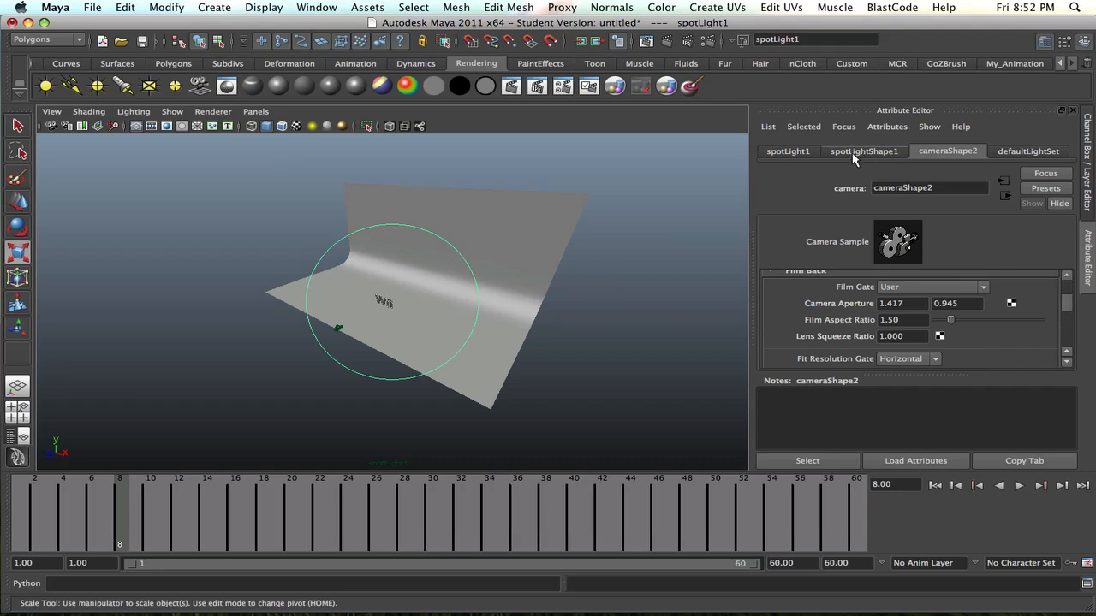
left_click(878, 156)
scroll(856, 300, "down", 3)
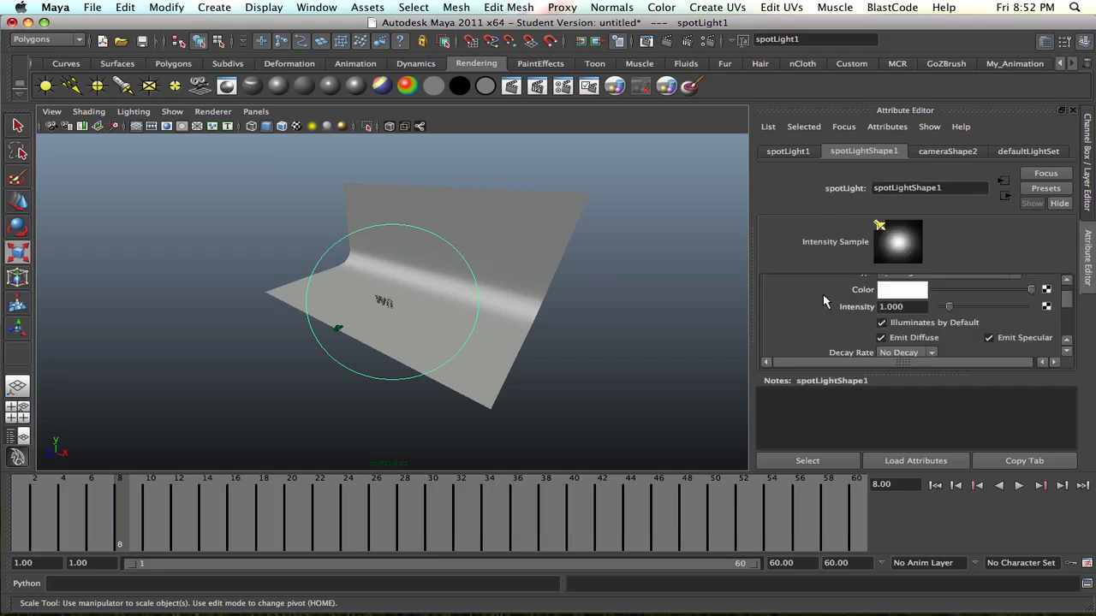
scroll(820, 302, "up", 1)
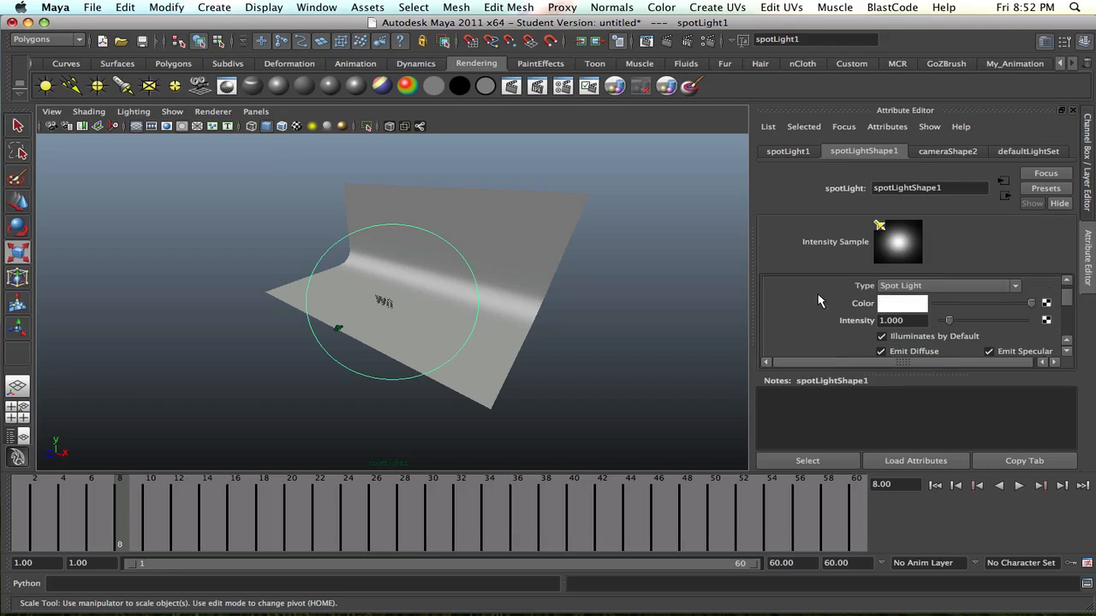
scroll(820, 301, "down", 5)
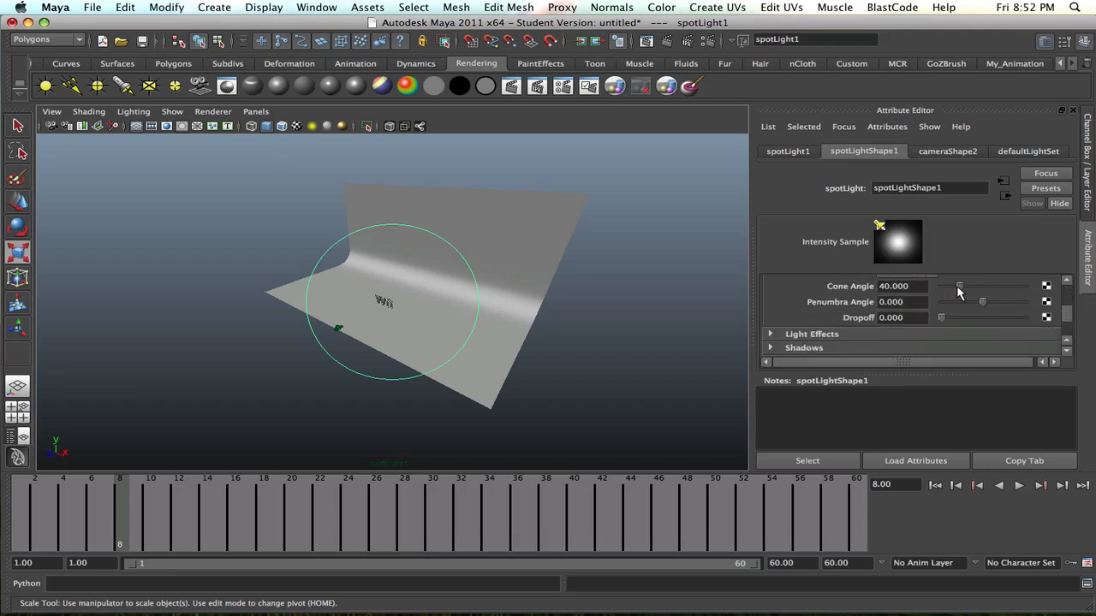
left_click_drag(958, 293, 1093, 307)
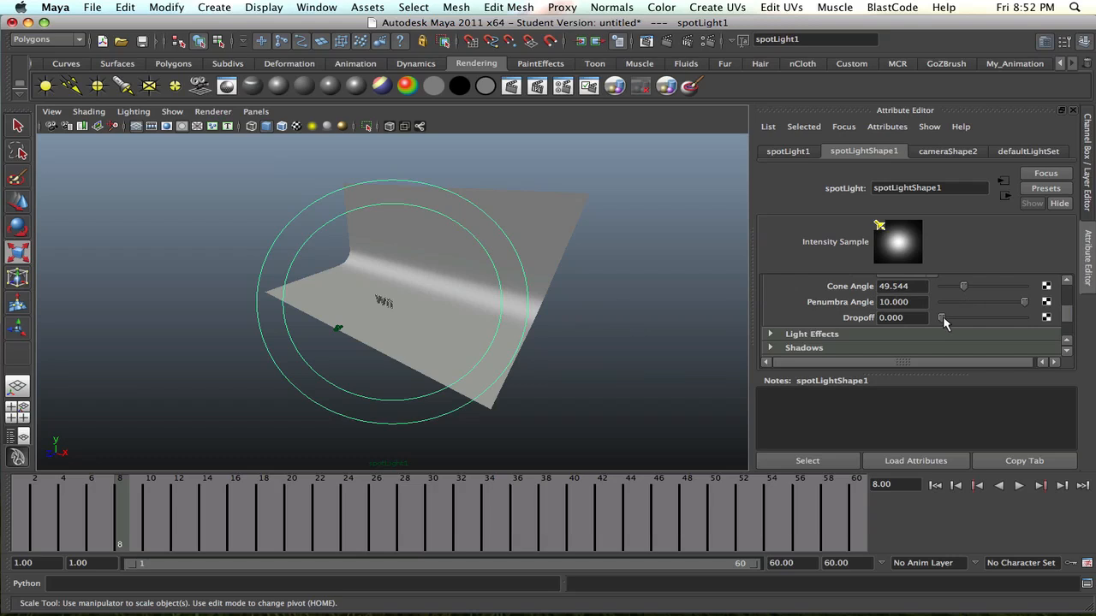
left_click_drag(943, 316, 952, 317)
Enable ray trace shadows on the spot light with 15 Shadow Rays and a Light Radius of 5.
scroll(822, 308, "down", 3)
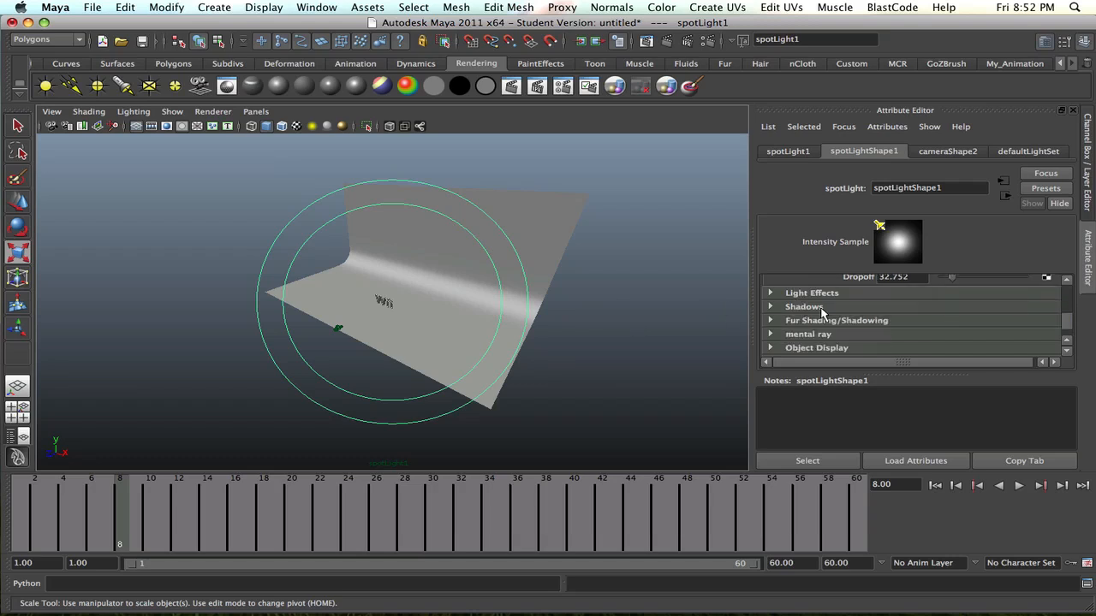
left_click(794, 309)
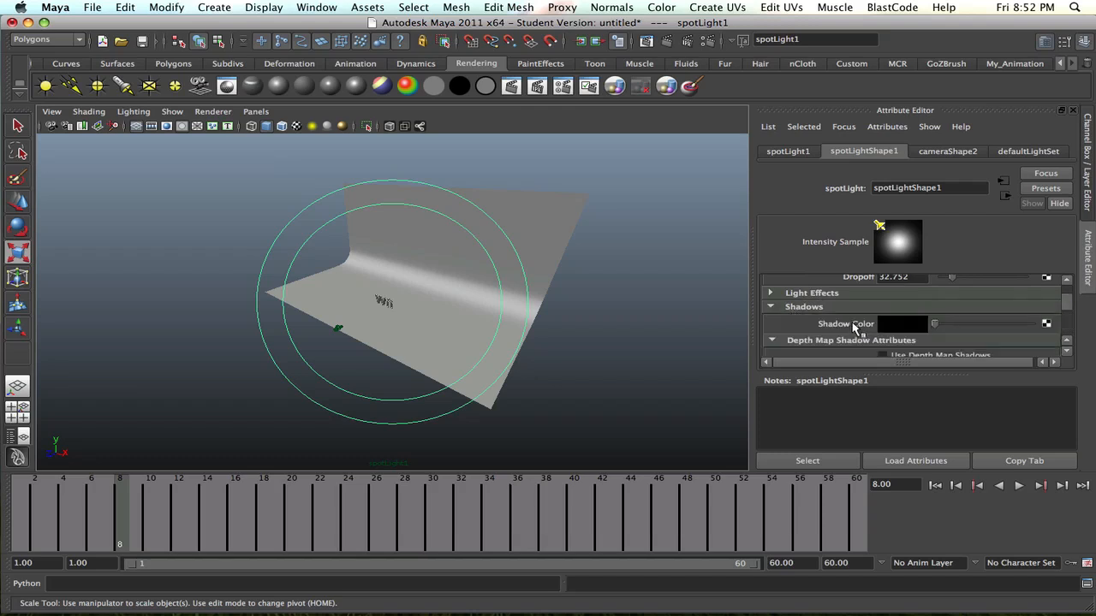
scroll(842, 321, "down", 2)
left_click(803, 302)
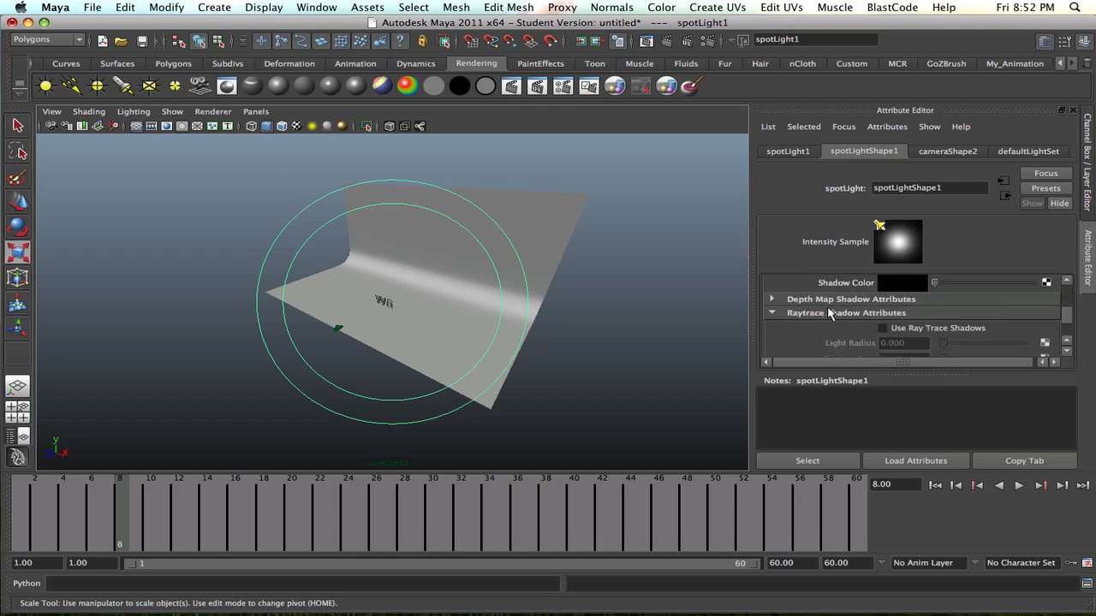
scroll(827, 314, "down", 2)
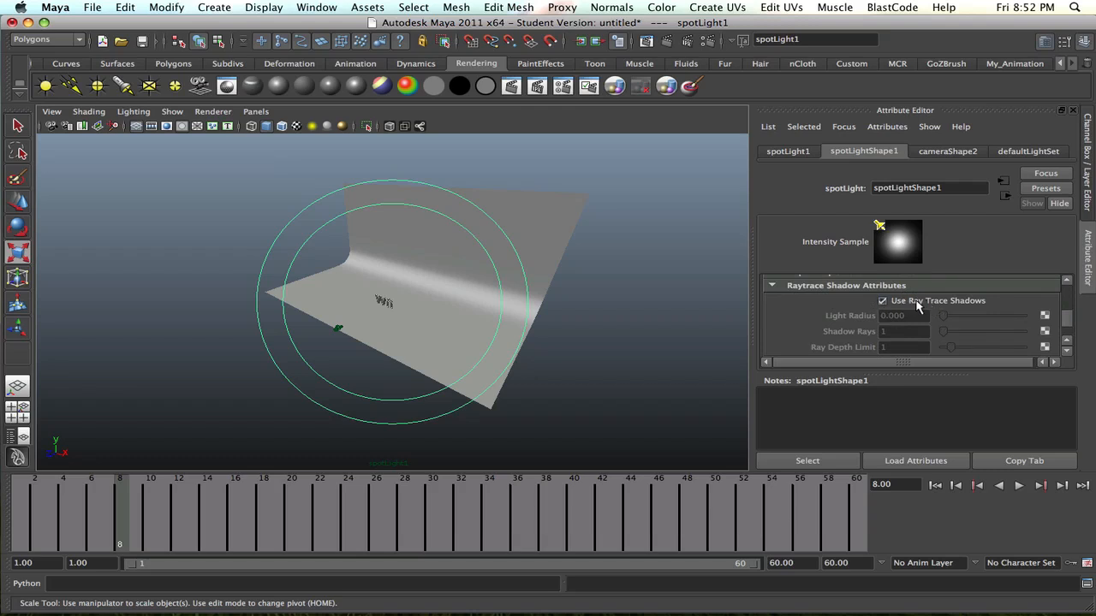
left_click(884, 331)
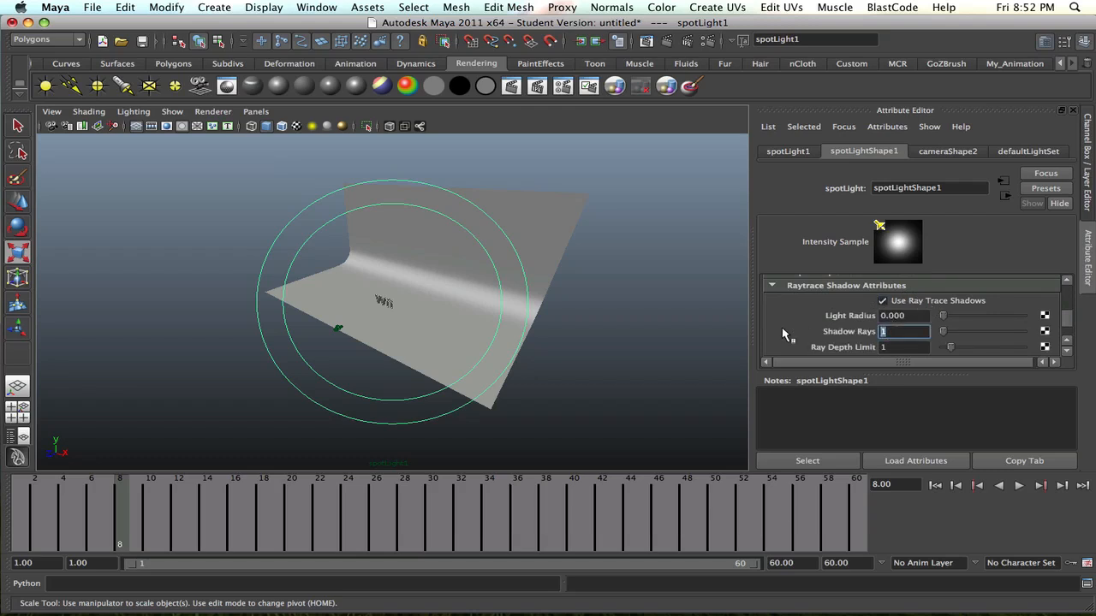
type("5")
left_click_drag(904, 316, 837, 317)
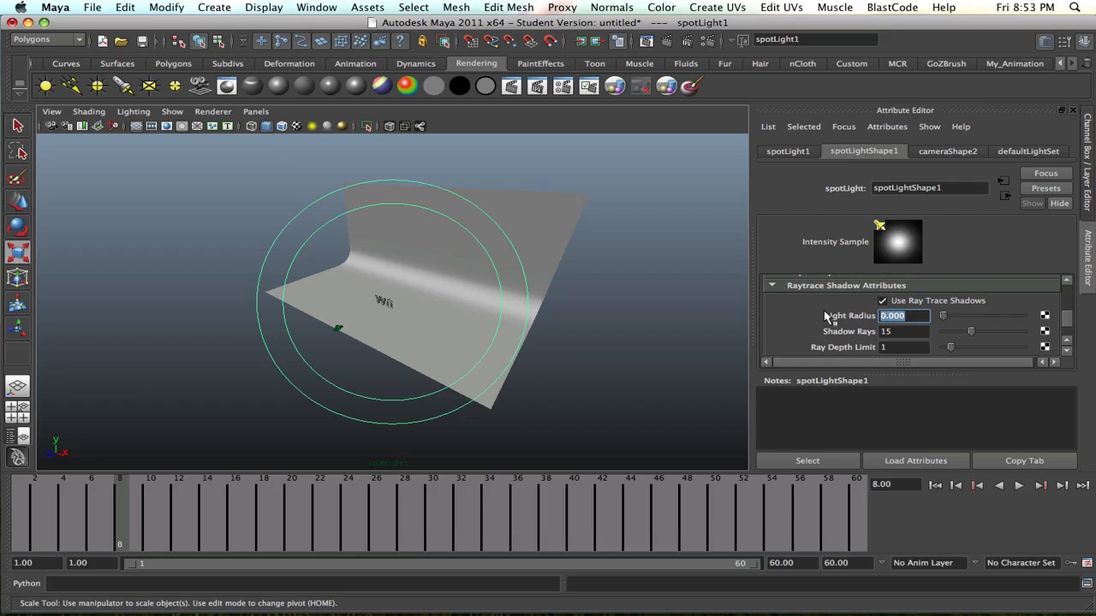
type("5")
key("Tab")
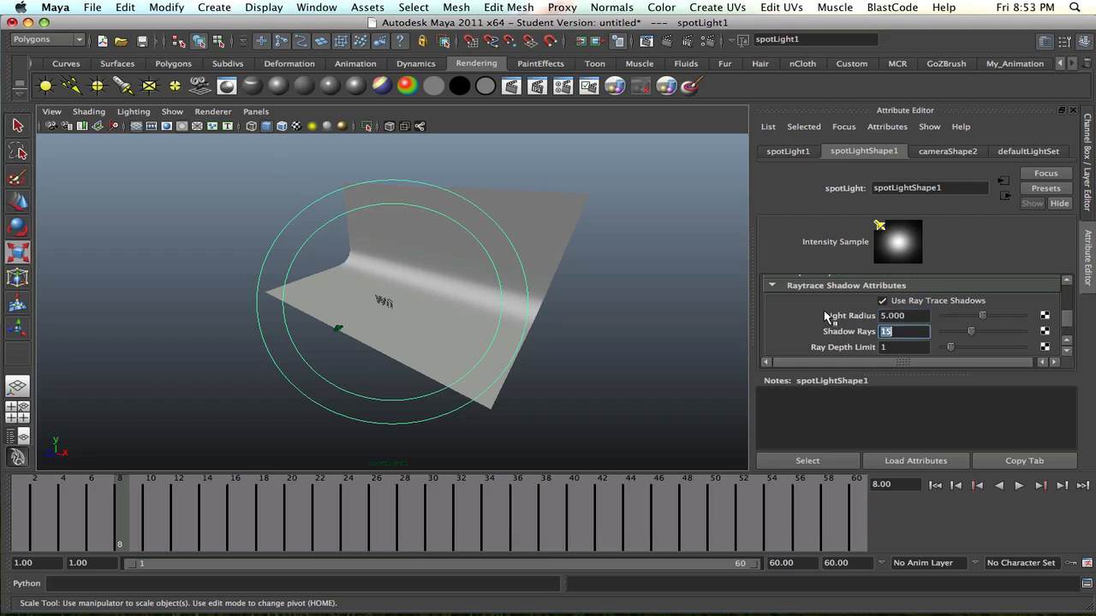
double_click(898, 333)
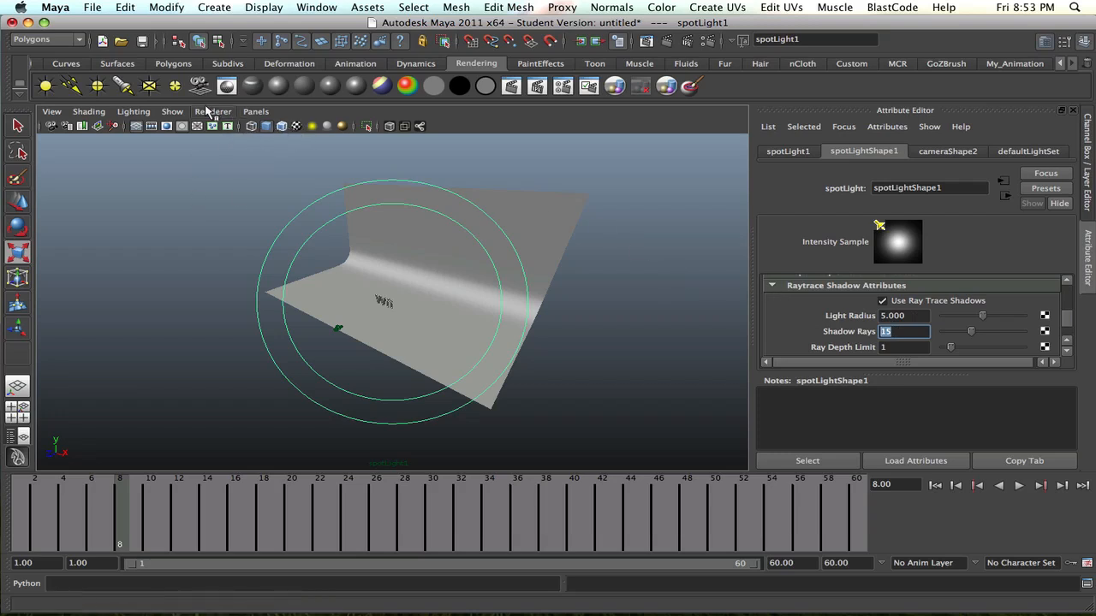
Create an area light at the origin, return to the persp view, and scale the light uniformly to about 9.8.
left_click(149, 86)
left_click(261, 112)
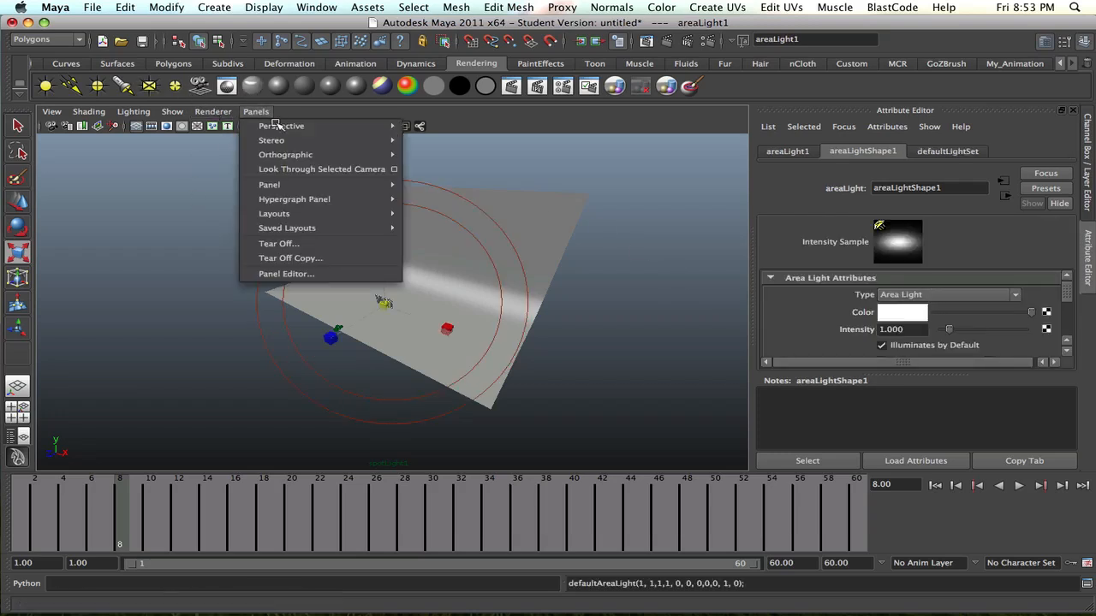
mouse_move(277, 126)
left_click(450, 154)
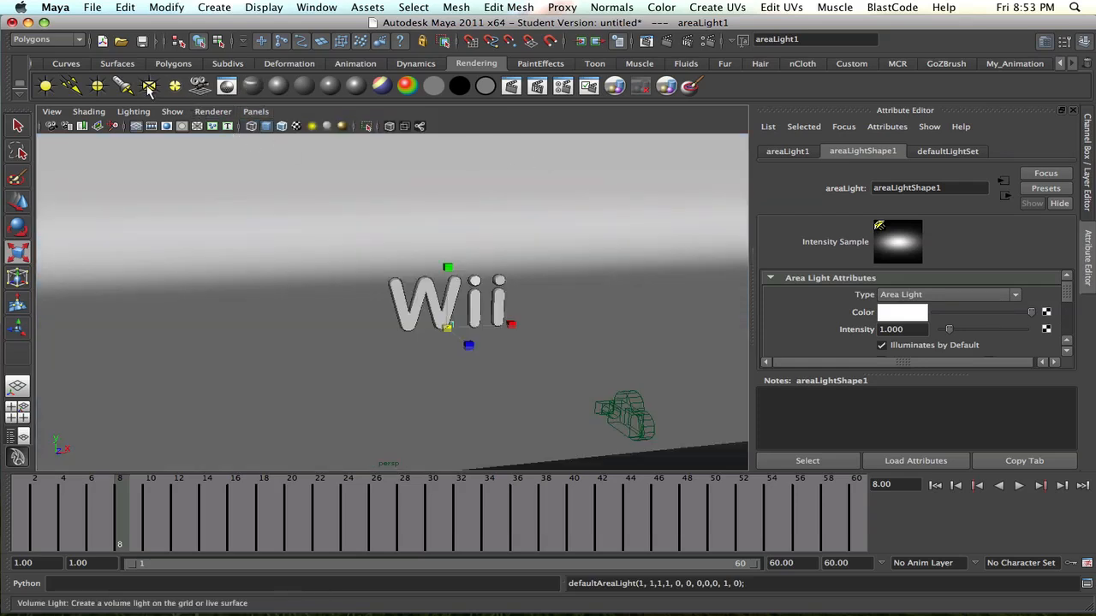
left_click_drag(558, 296, 628, 337, "alt")
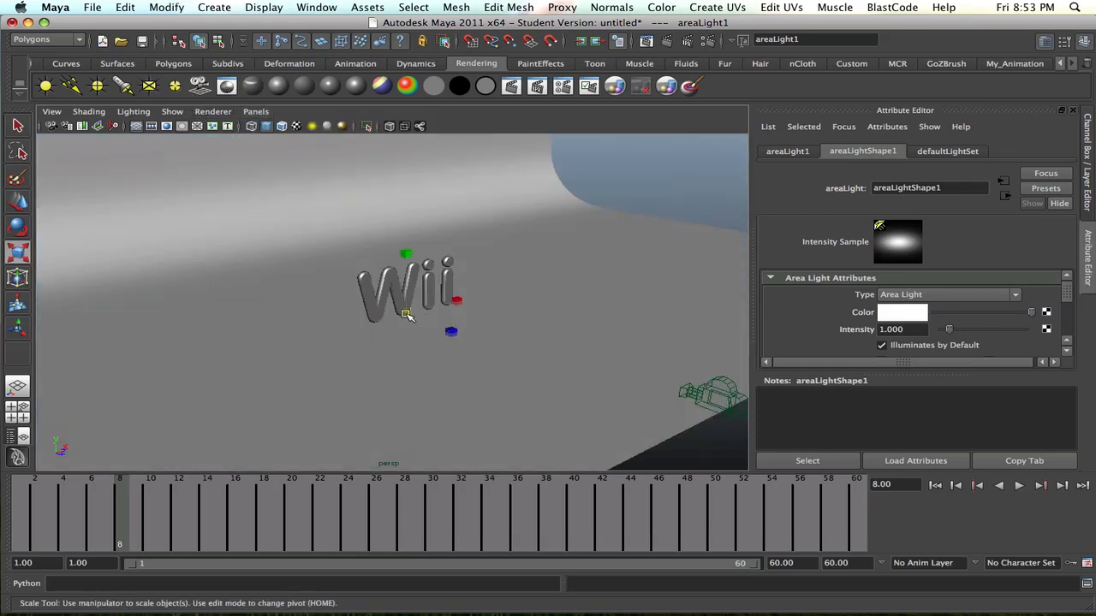
left_click_drag(408, 315, 505, 291)
Raise the area light above the Wii logo and rotate it -90 degrees in X so it faces straight down.
key("e")
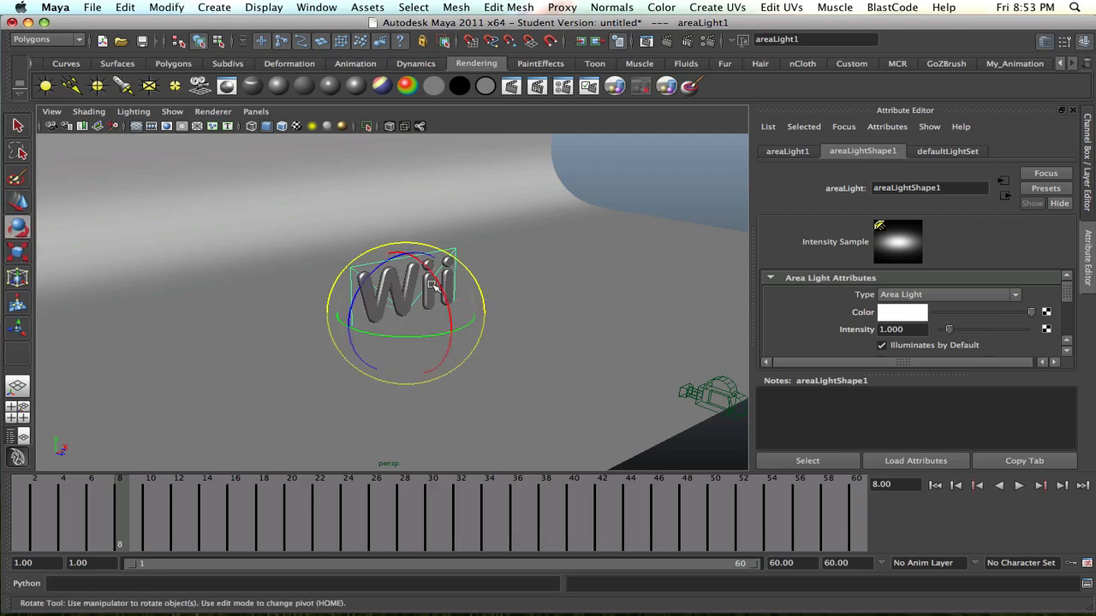
key("w")
left_click_drag(433, 281, 558, 286)
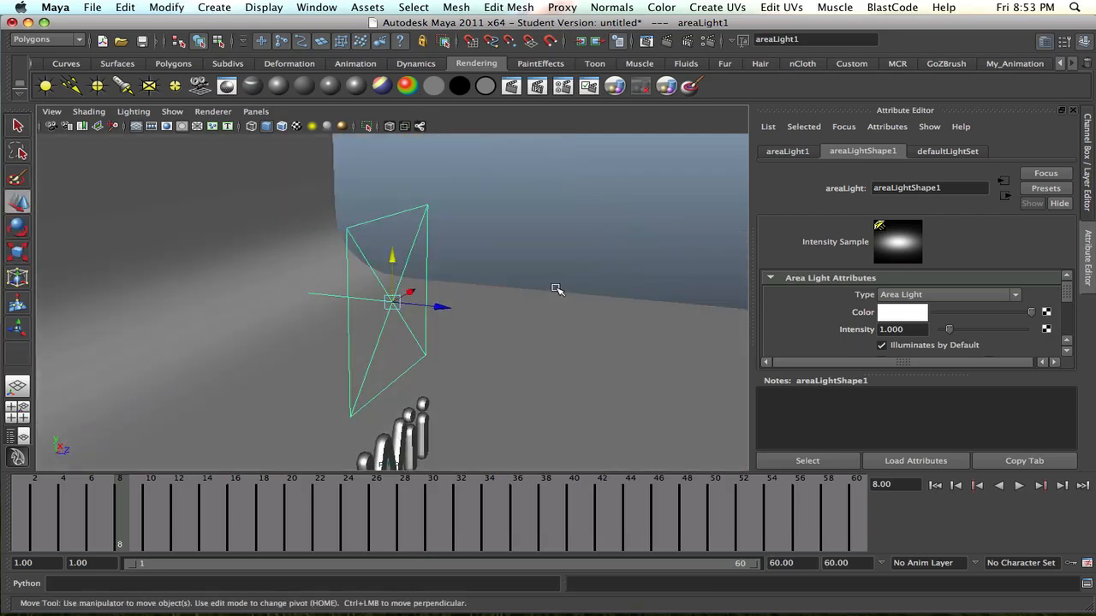
key("e")
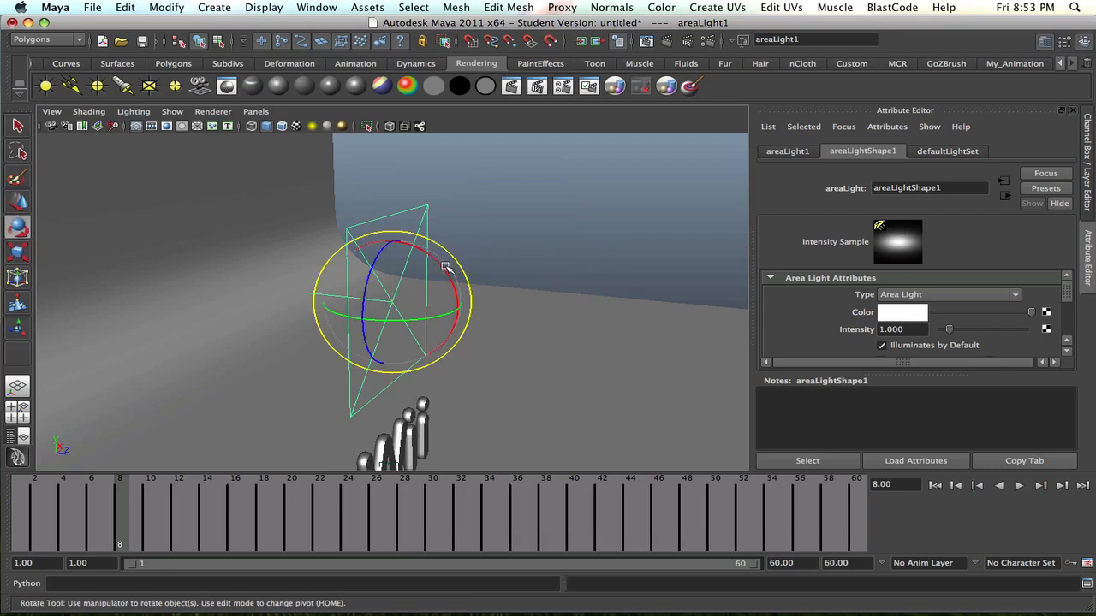
left_click_drag(445, 268, 377, 216)
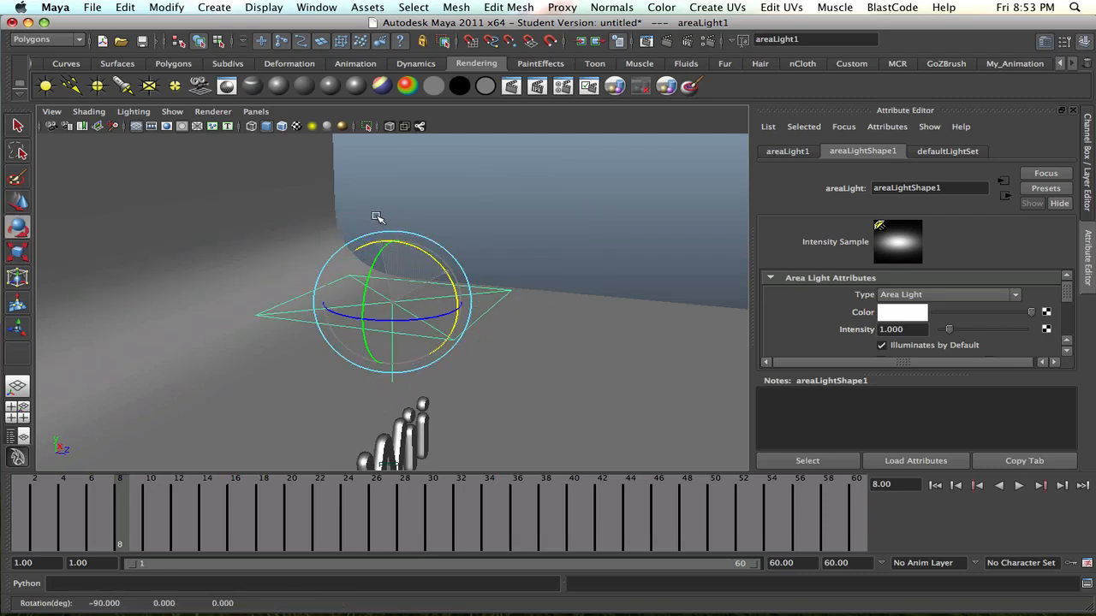
In the top view, widen the area light to about 104 in X and stretch its depth to cover most of the backdrop.
right_click_drag(604, 302, 291, 277, "alt")
key("space")
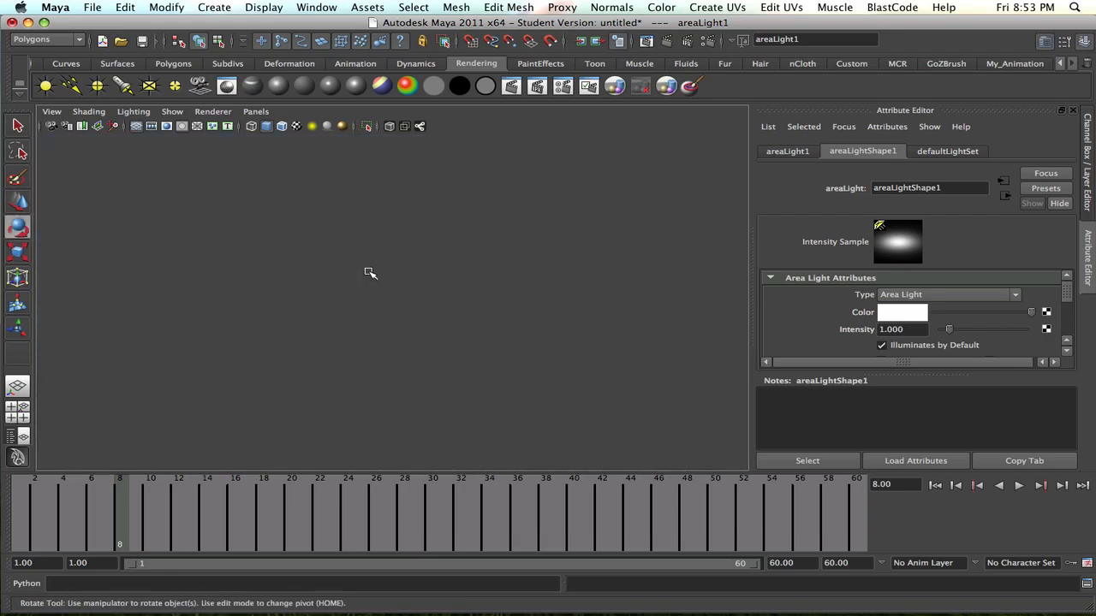
key("space")
right_click_drag(546, 258, 35, 227, "alt")
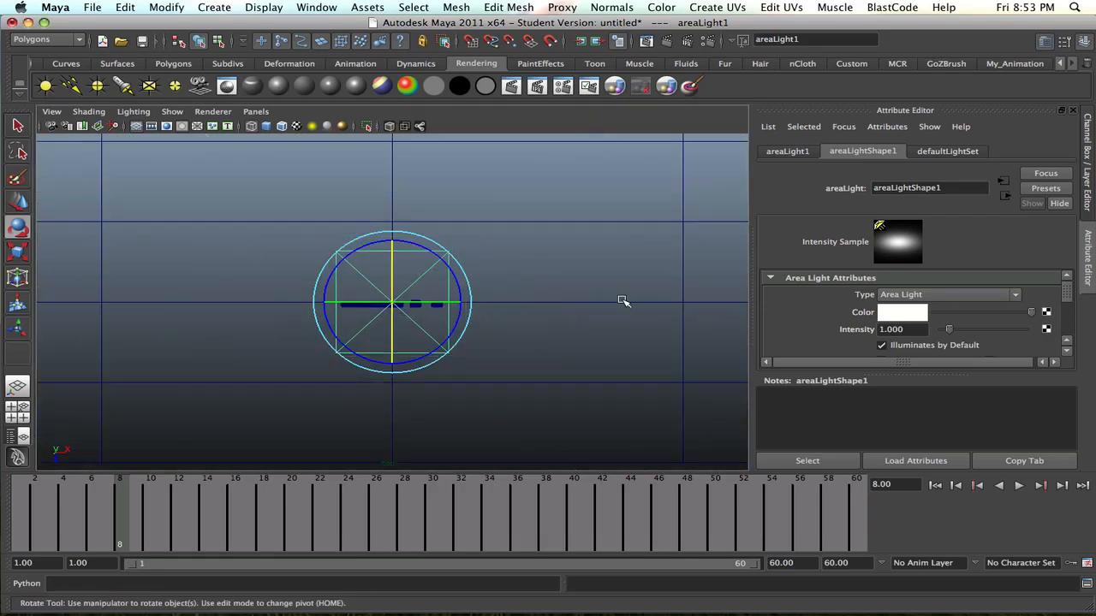
right_click_drag(623, 301, 305, 252, "alt")
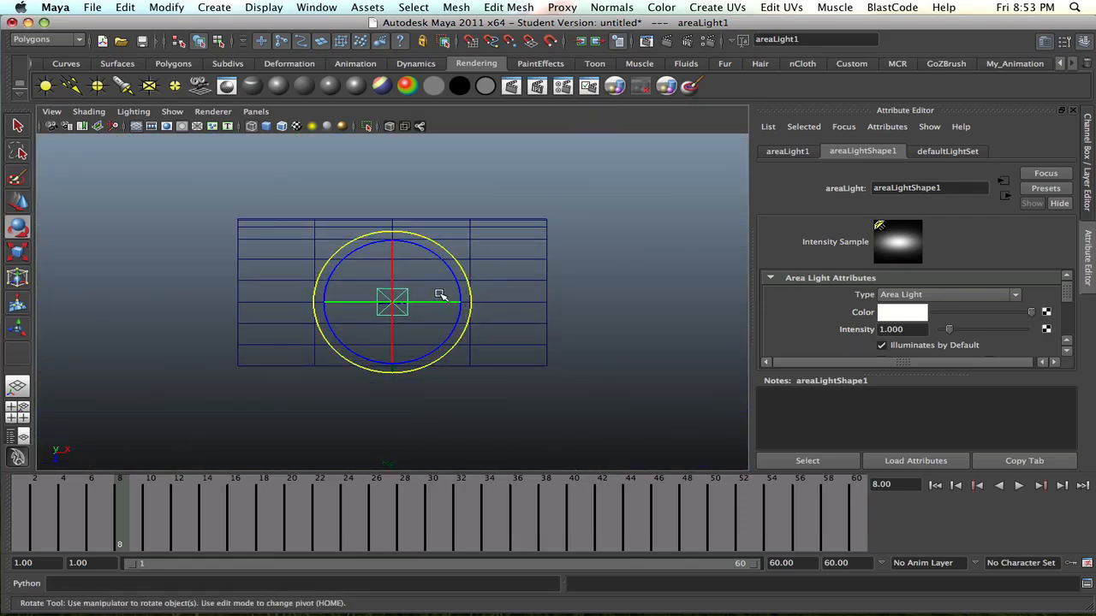
key("r")
left_click_drag(472, 305, 616, 303)
left_click_drag(459, 303, 474, 306)
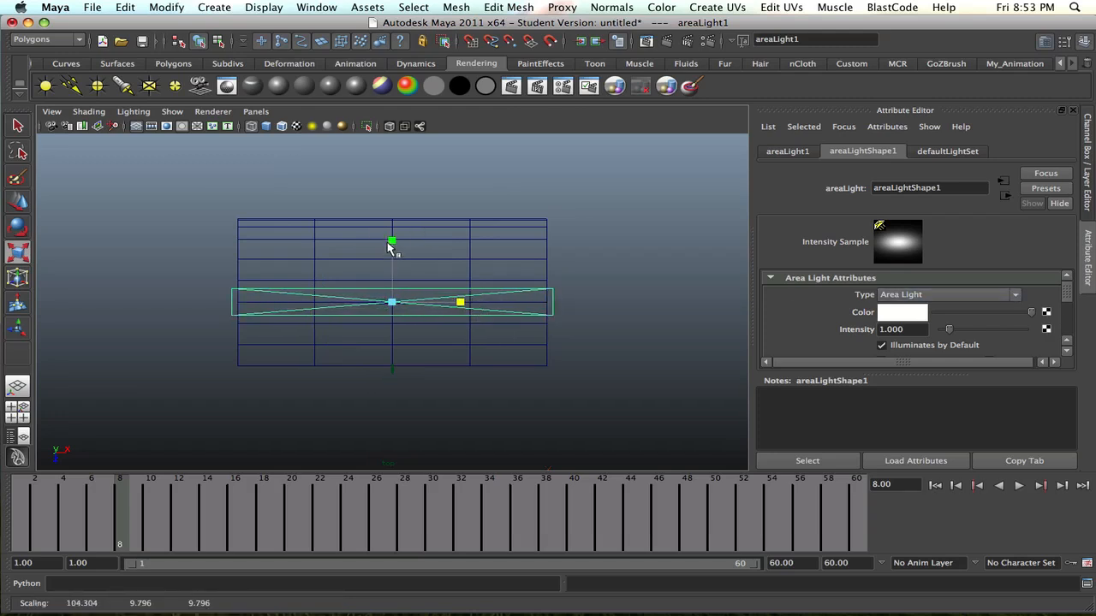
left_click_drag(392, 242, 373, 56)
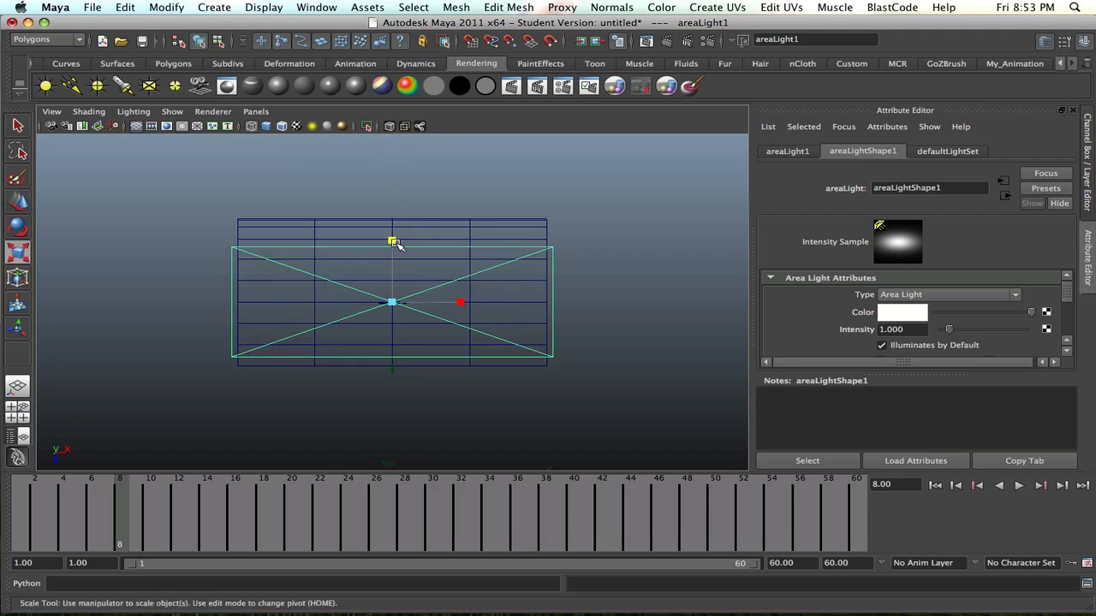
left_click_drag(391, 240, 394, 207)
Back in the persp view, raise the area light to just above the upper edge of the backdrop.
key("space")
key("space")
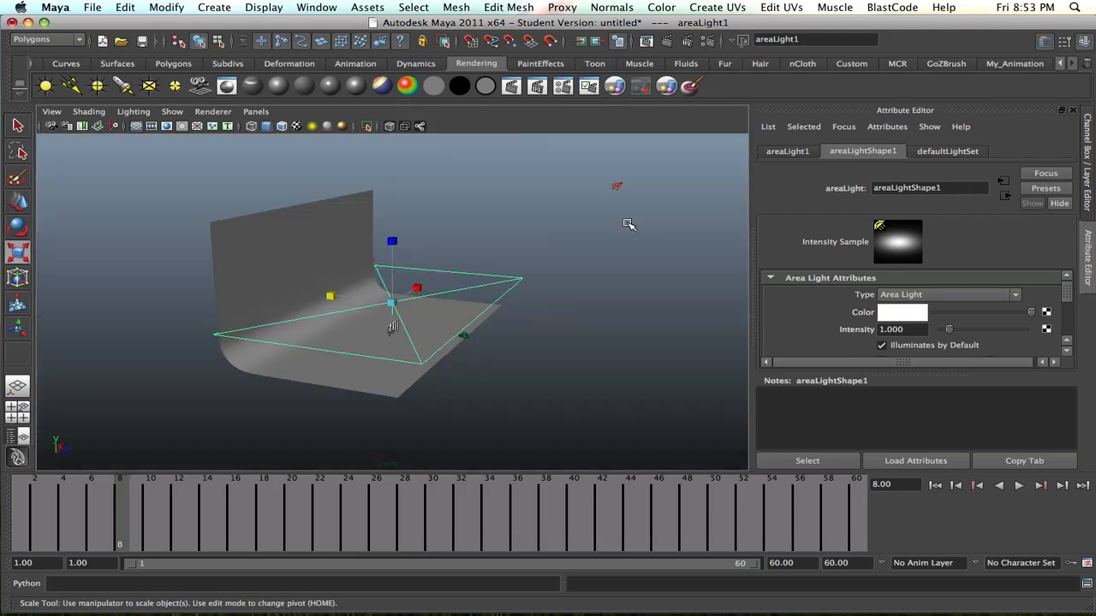
key("w")
left_click_drag(395, 255, 394, 151)
left_click_drag(512, 273, 331, 267, "alt")
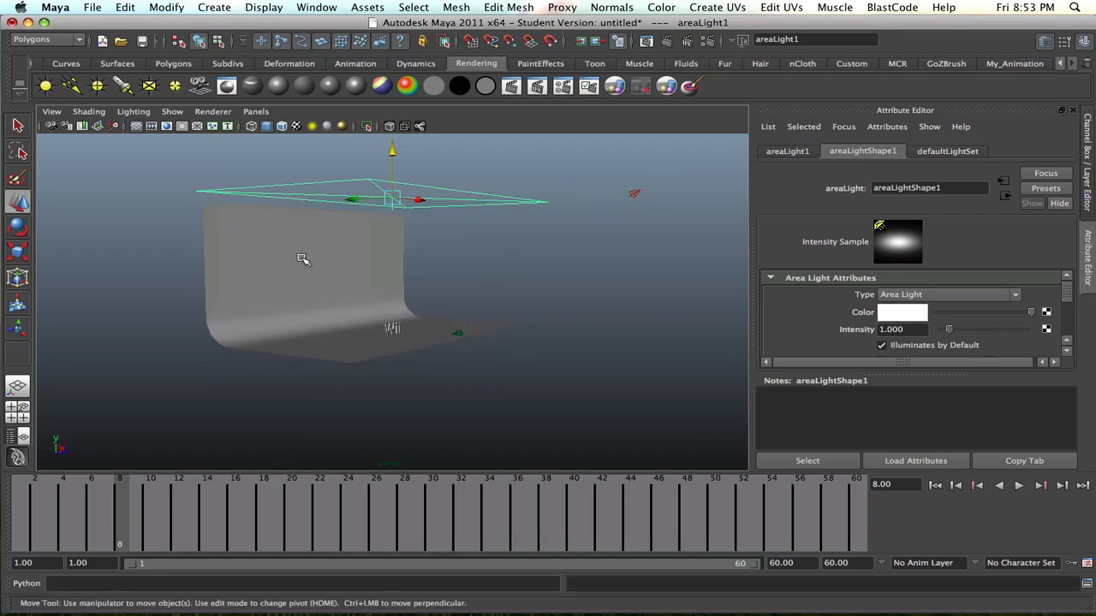
left_click_drag(384, 244, 432, 255, "alt")
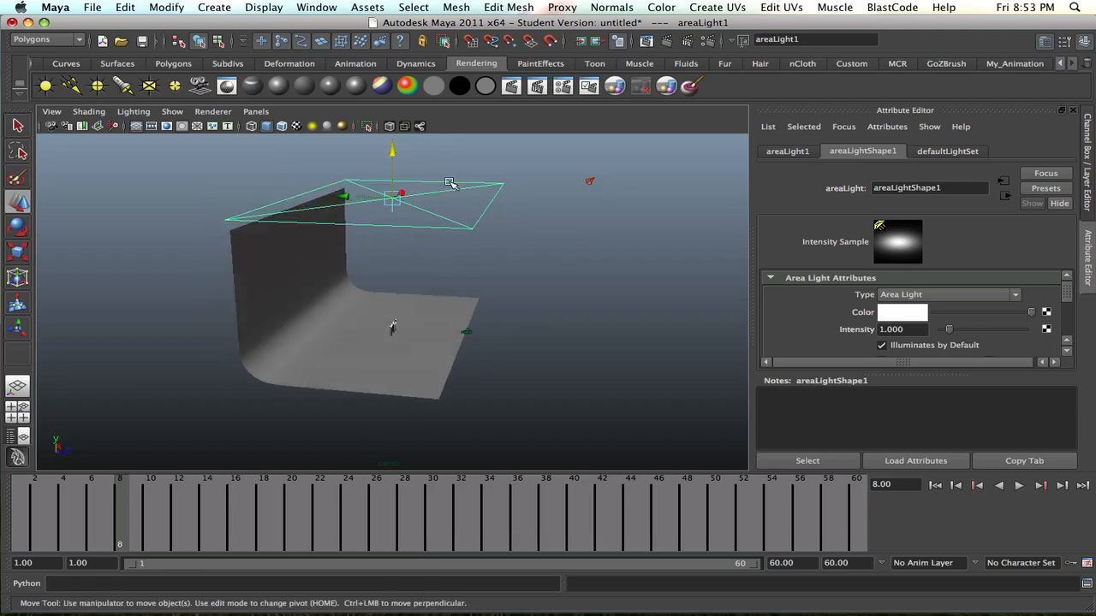
Set the area light's intensity to 0.05.
left_click(907, 330)
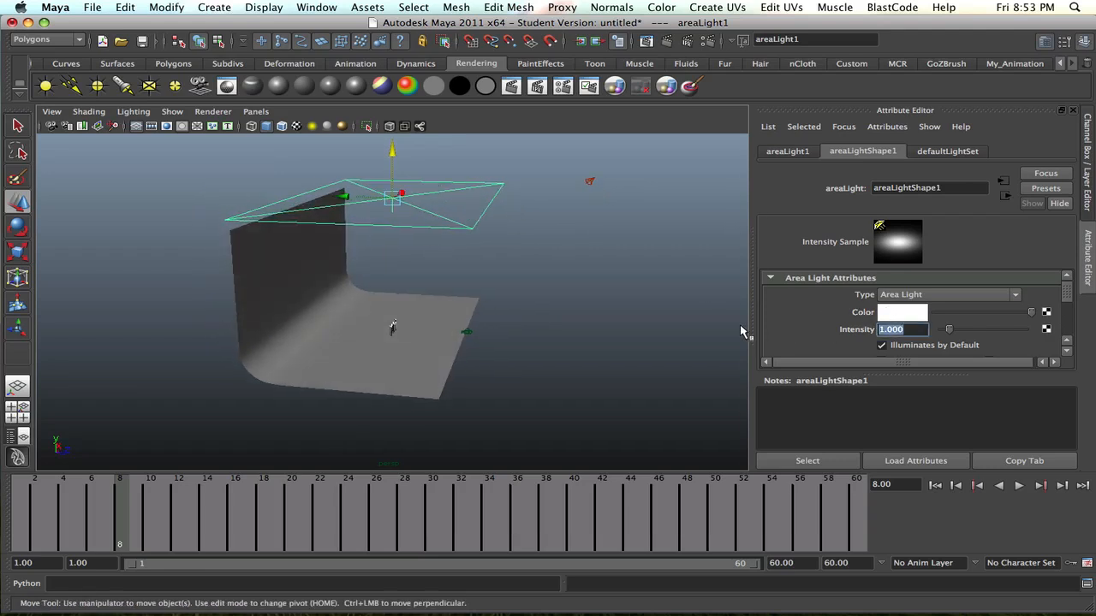
type(".05")
key("Return")
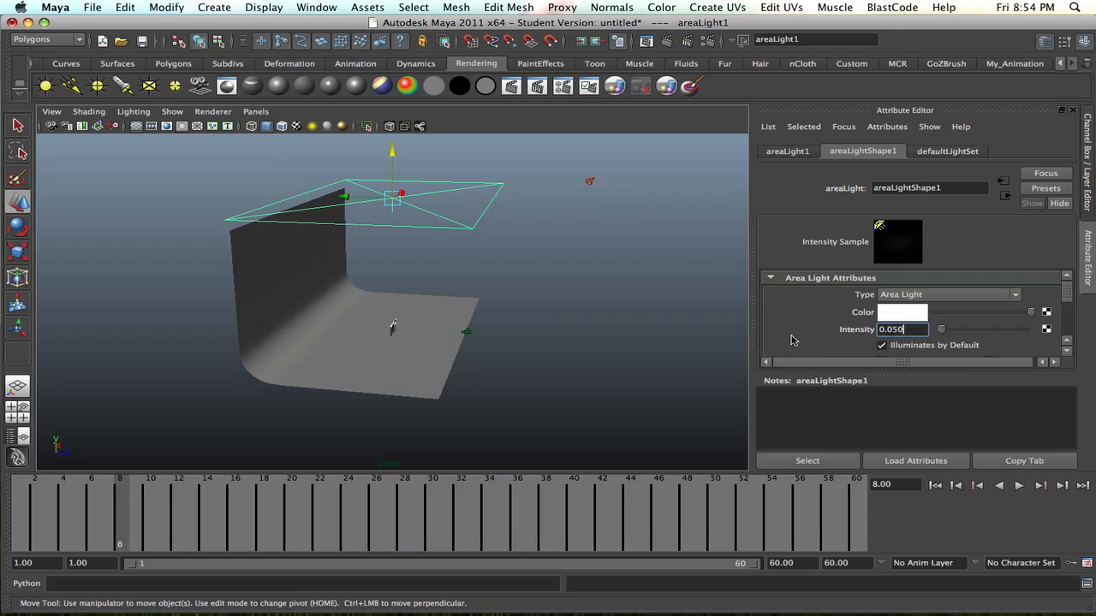
Enable ray trace shadows on the area light and set its shadow rays to 15.
scroll(796, 330, "down", 5)
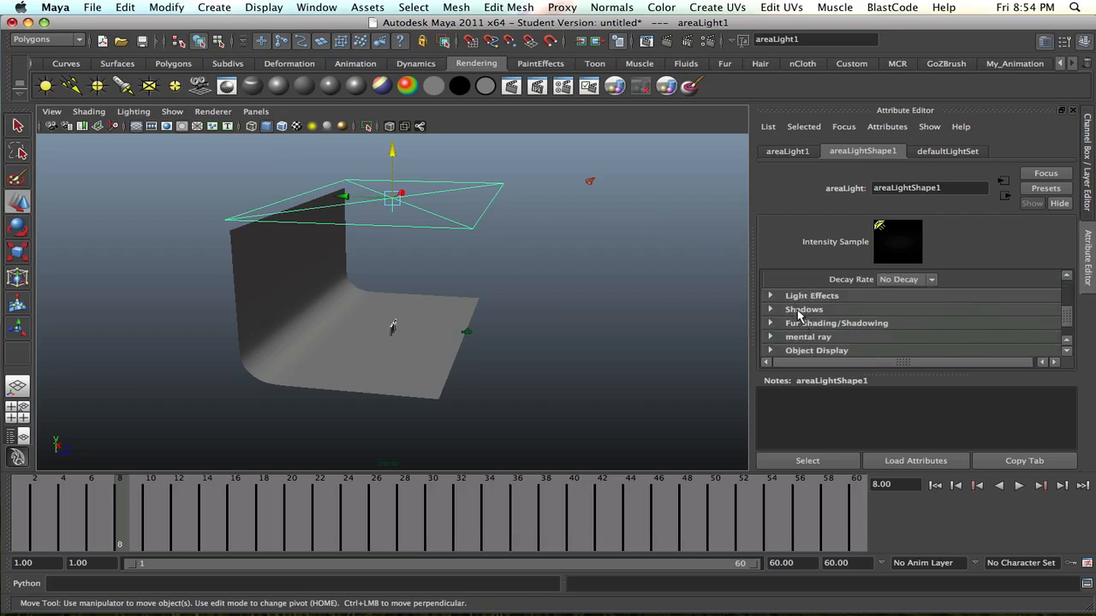
left_click(802, 310)
scroll(835, 318, "down", 2)
scroll(852, 311, "down", 1)
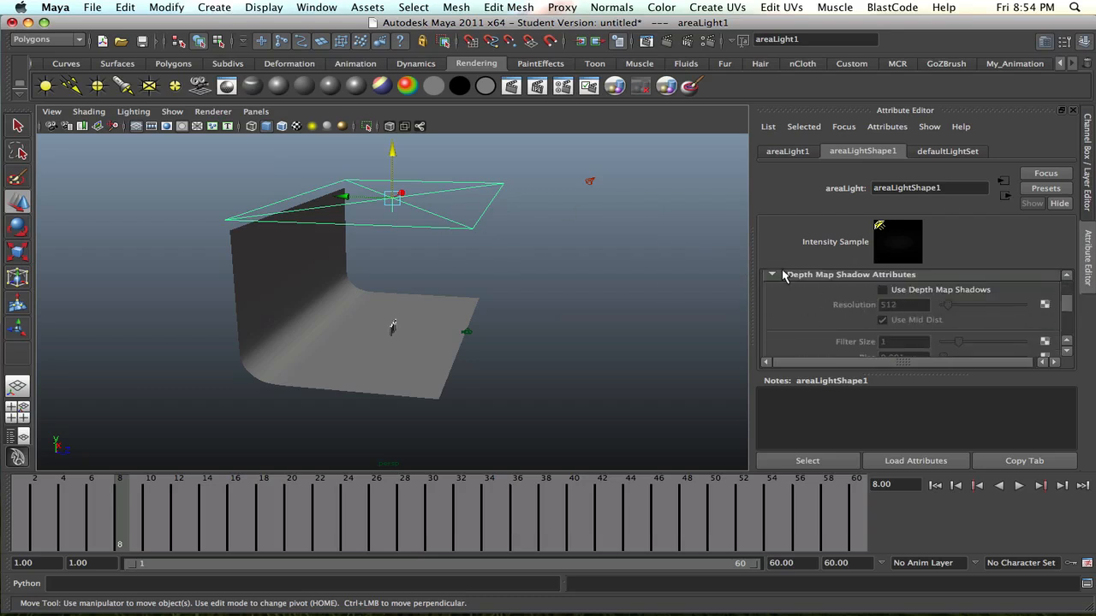
left_click(775, 275)
left_click(883, 303)
left_click(893, 318)
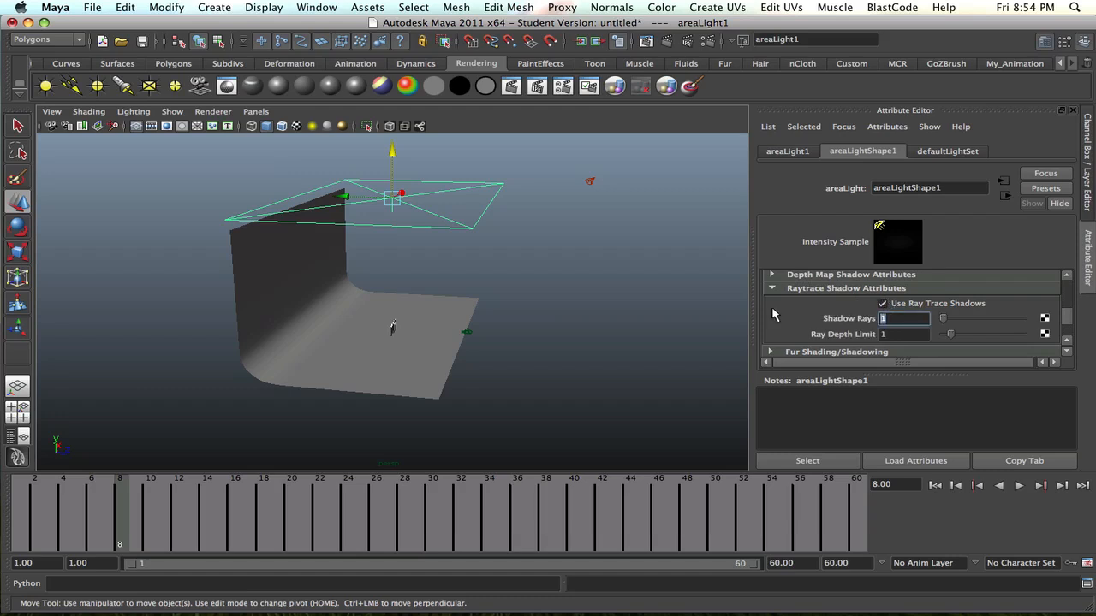
type("15")
key("Return")
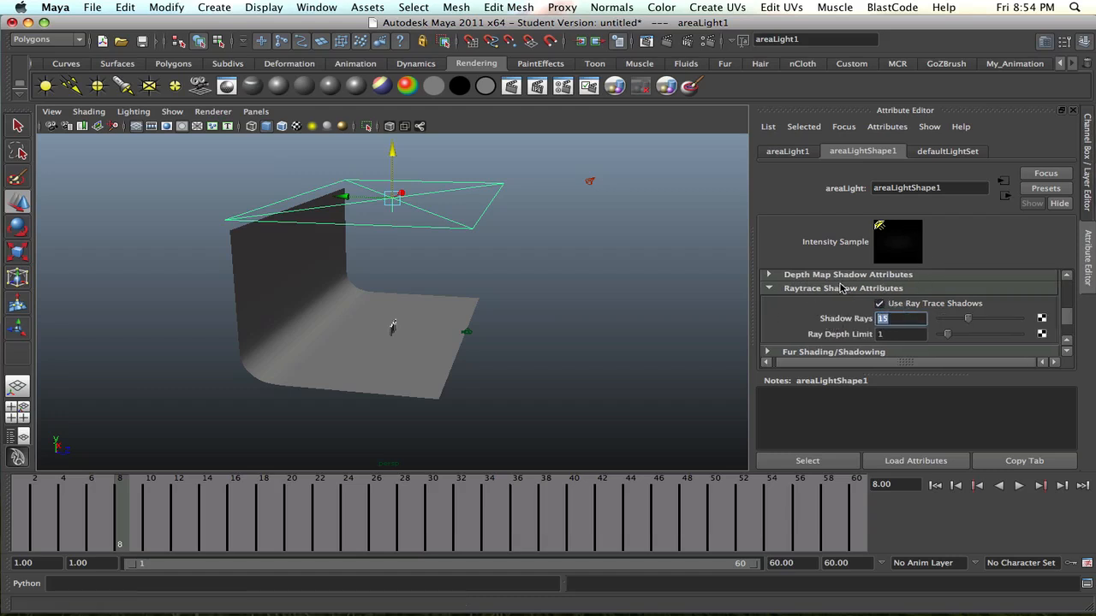
left_click(786, 290)
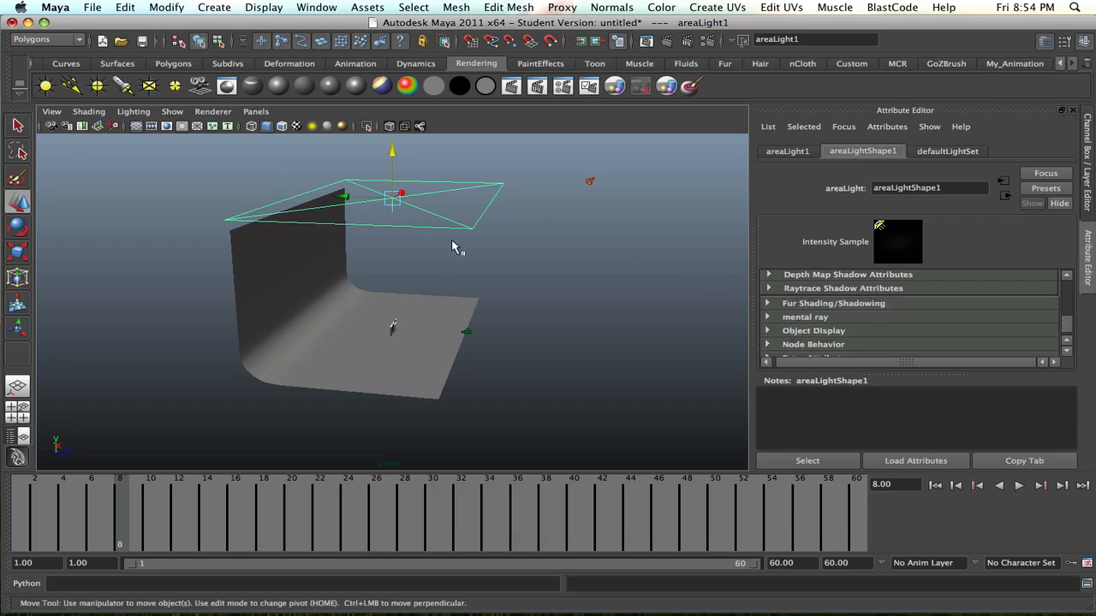
Look through camera1 in the viewport and run a test render of the current frame with mental ray.
left_click_drag(601, 250, 445, 237, "alt")
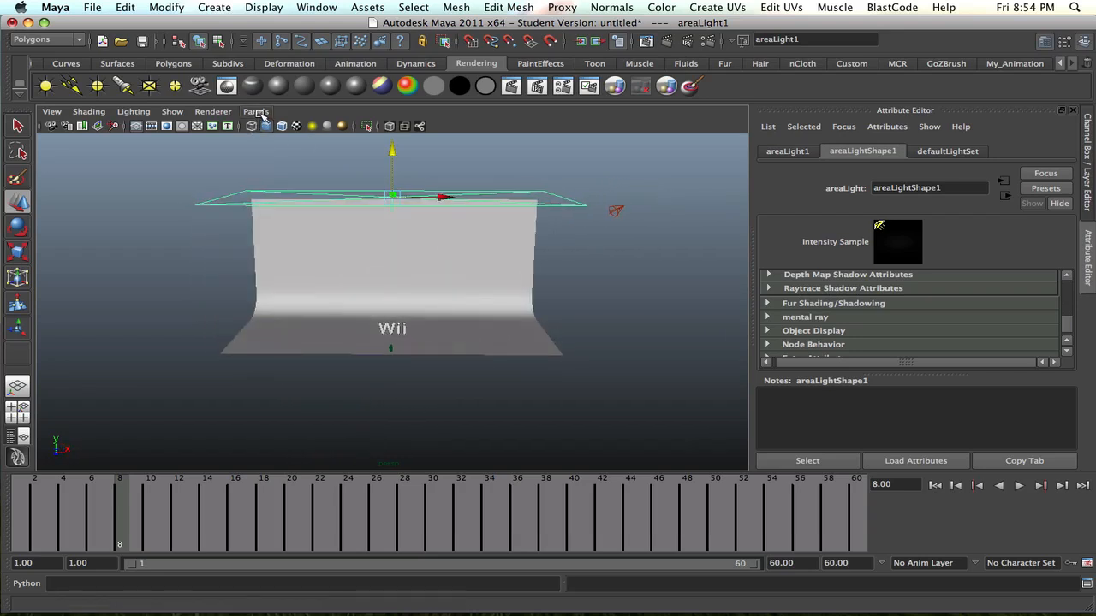
left_click(256, 111)
mouse_move(294, 129)
left_click(425, 132)
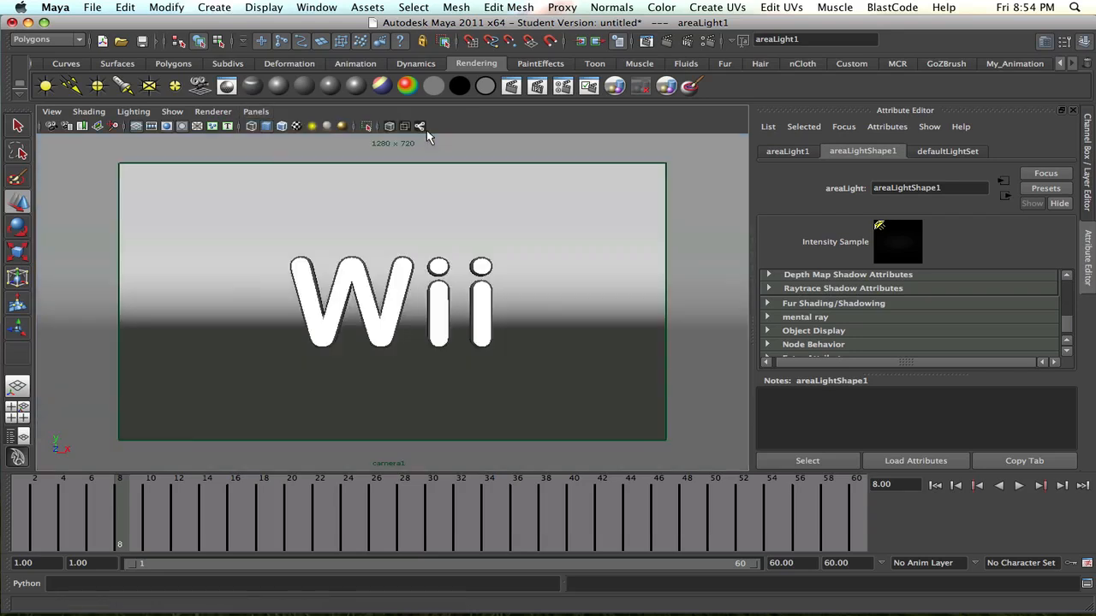
left_click(648, 41)
left_click_drag(262, 22, 225, 22)
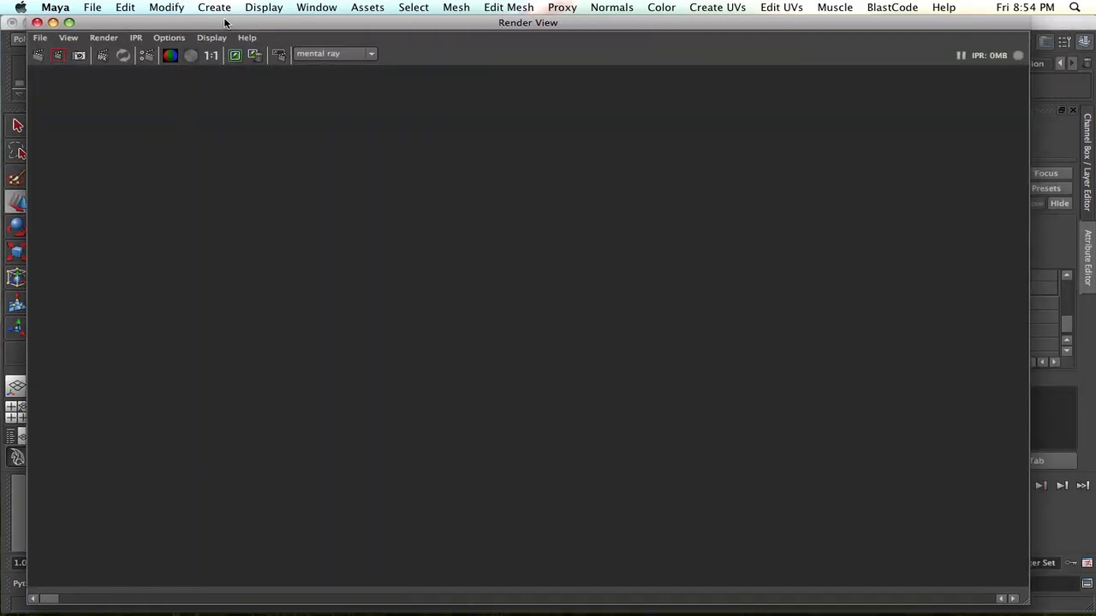
left_click(41, 57)
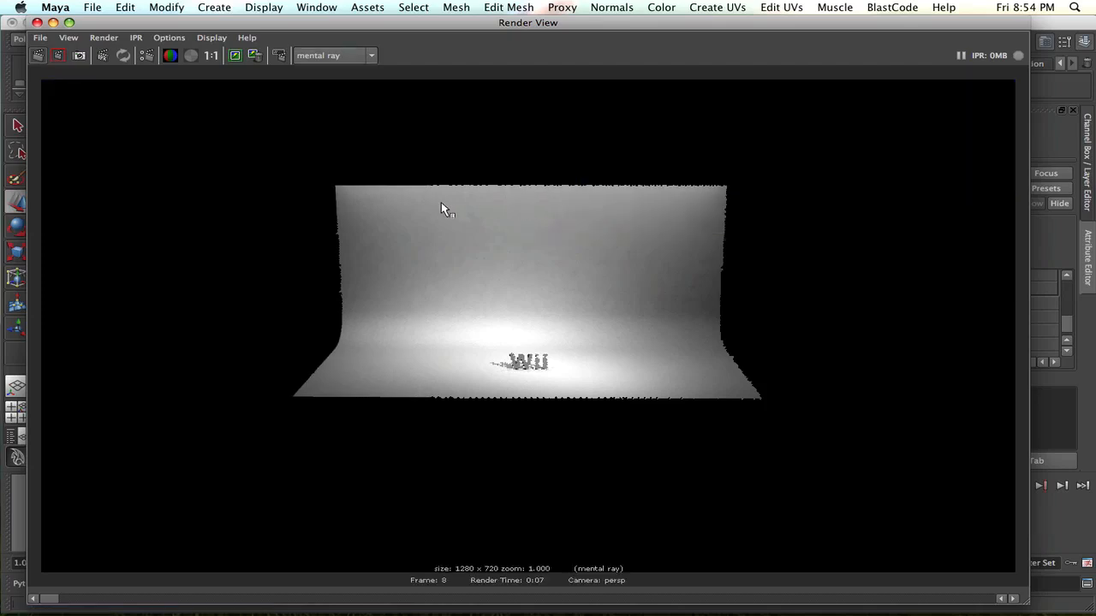
left_click(36, 22)
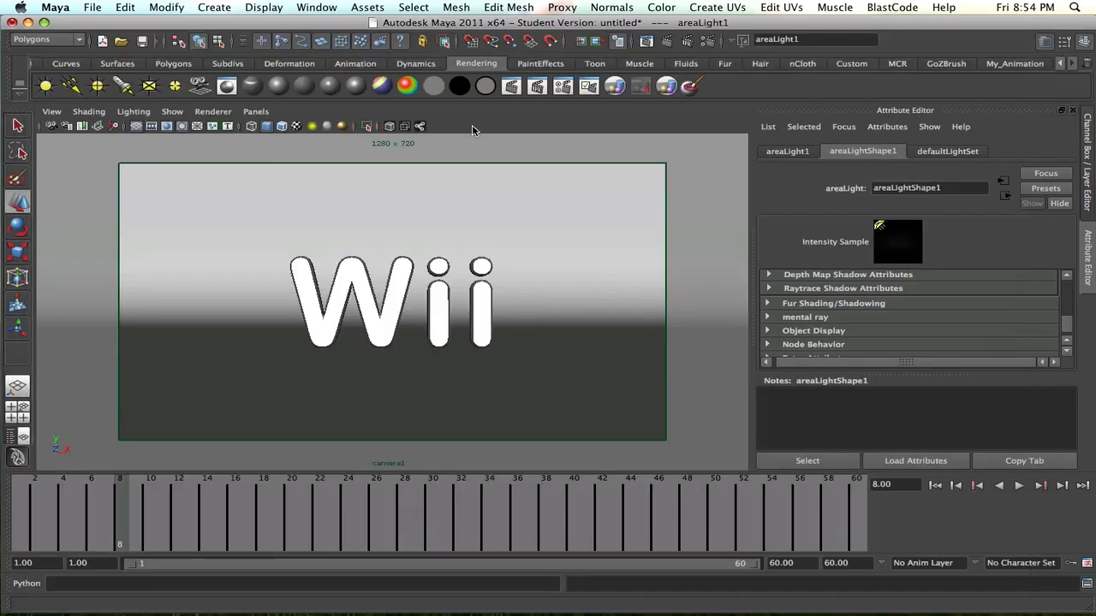
Select camera1 and render frame 8 through it.
left_click(52, 125)
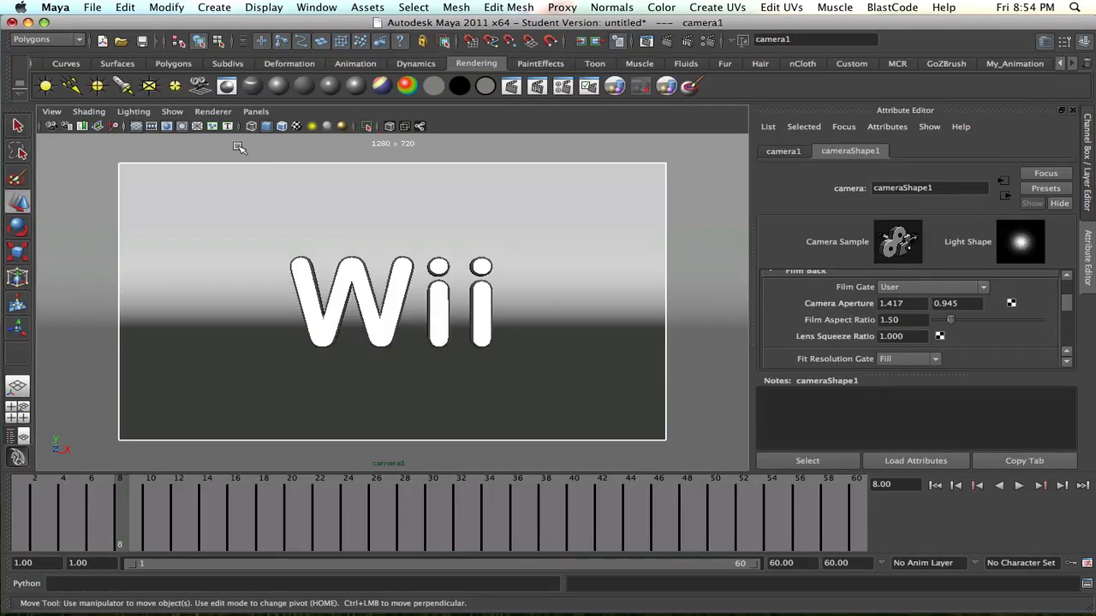
left_click(664, 41)
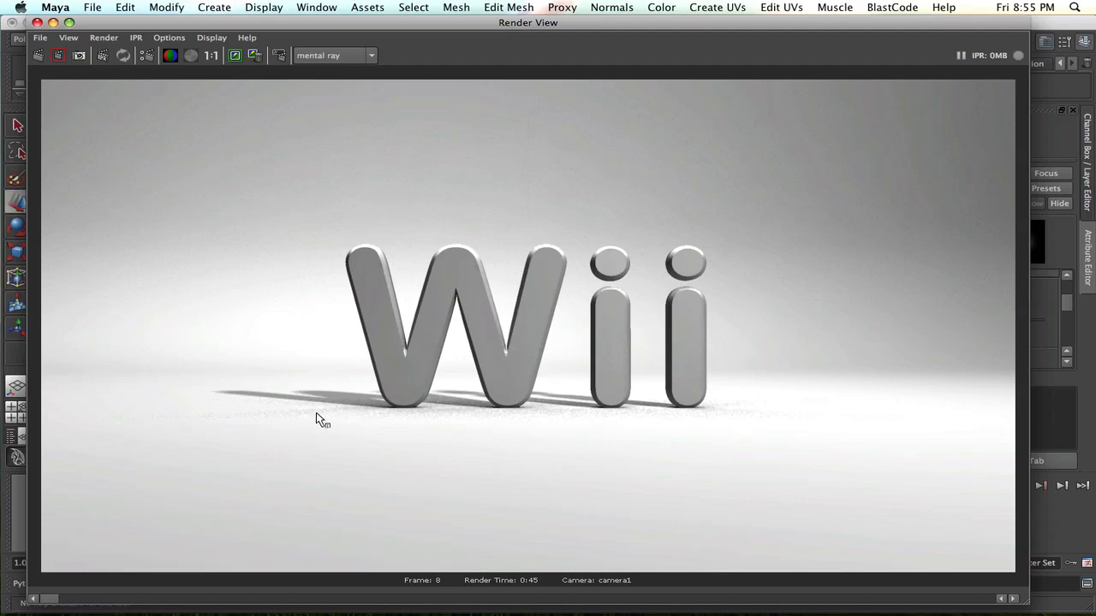
left_click(36, 22)
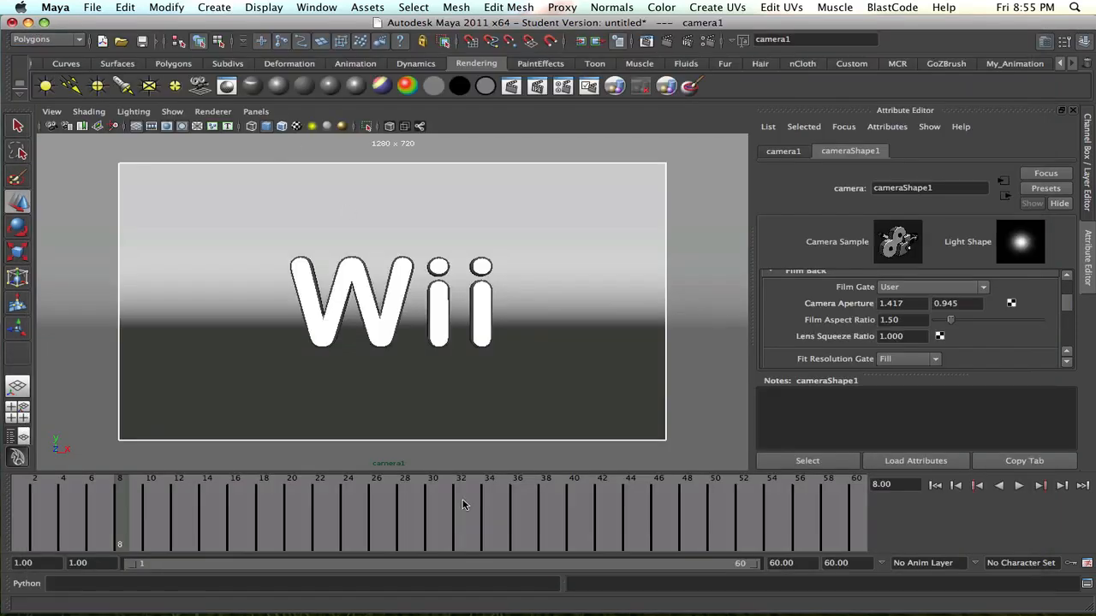
Go to frame 38 and re-render only a region around the two i letters.
left_click_drag(398, 524, 542, 516)
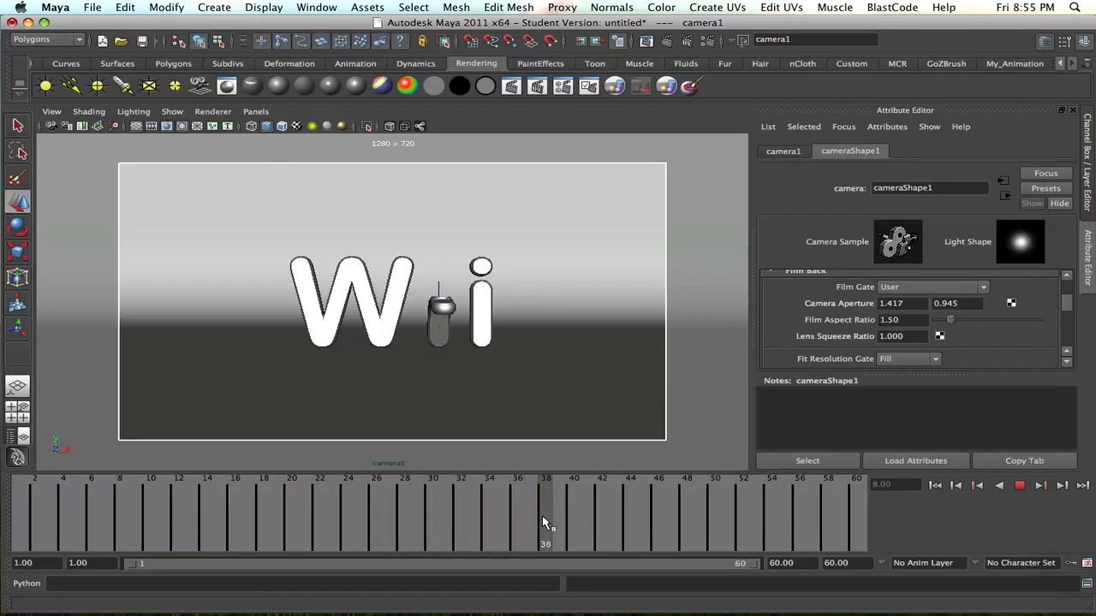
left_click(652, 37)
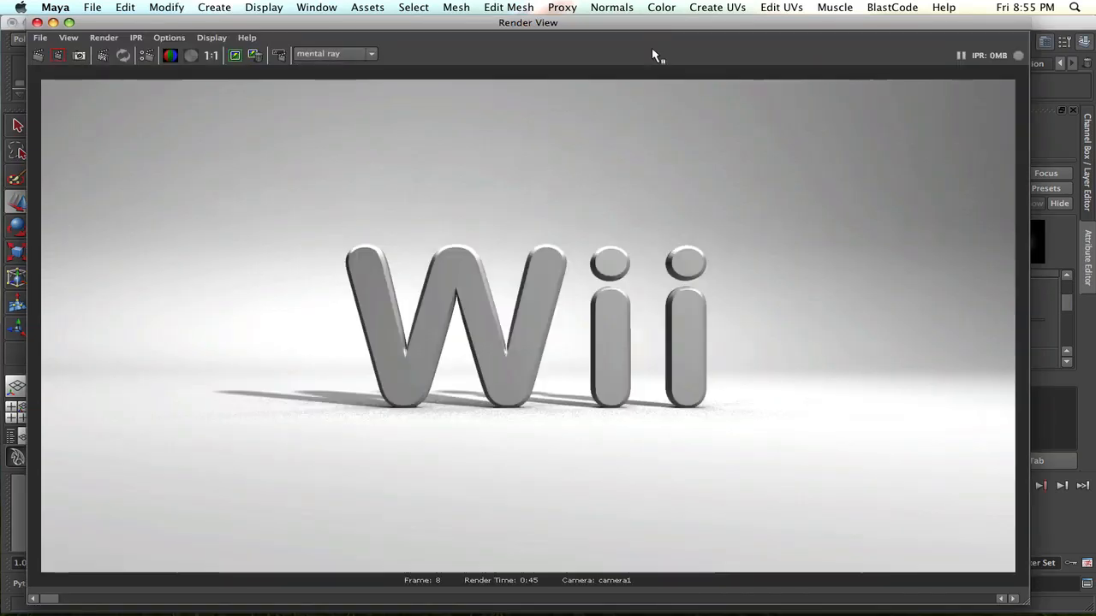
left_click_drag(495, 220, 763, 441)
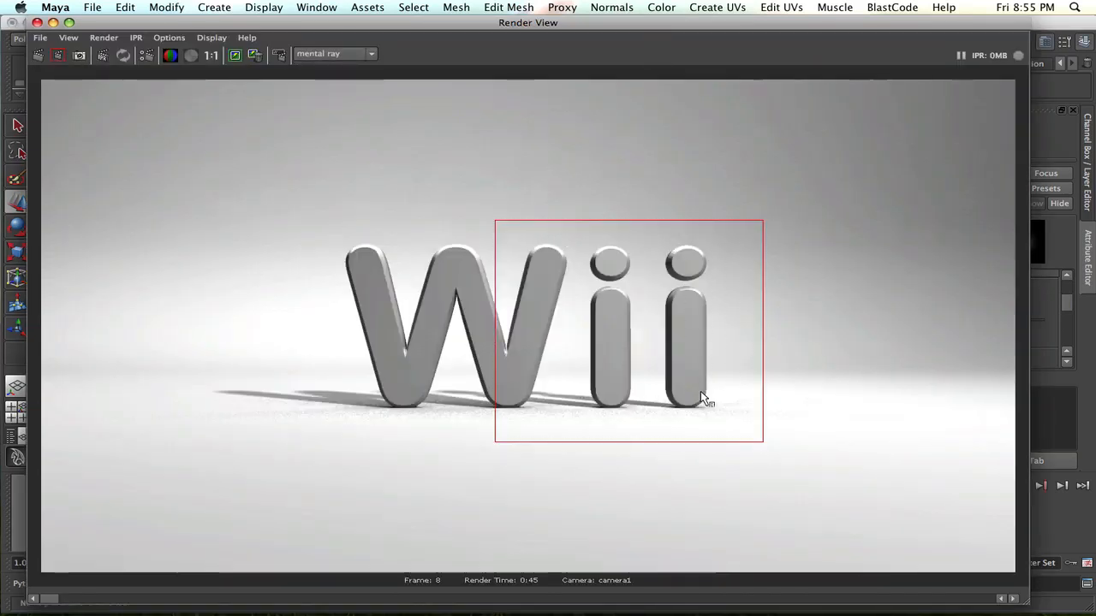
left_click(59, 54)
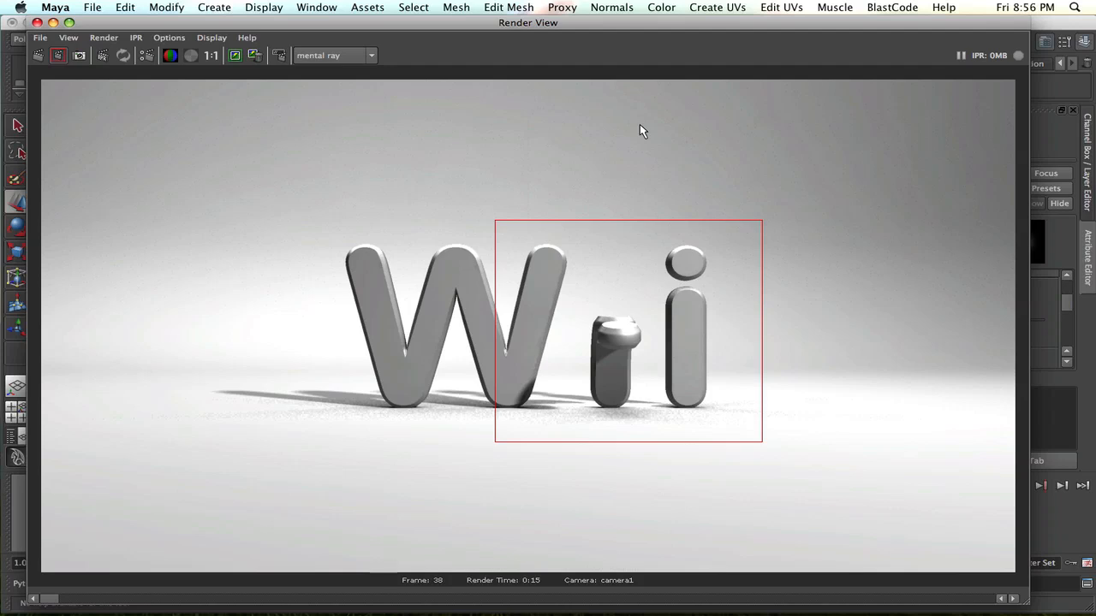
left_click(38, 23)
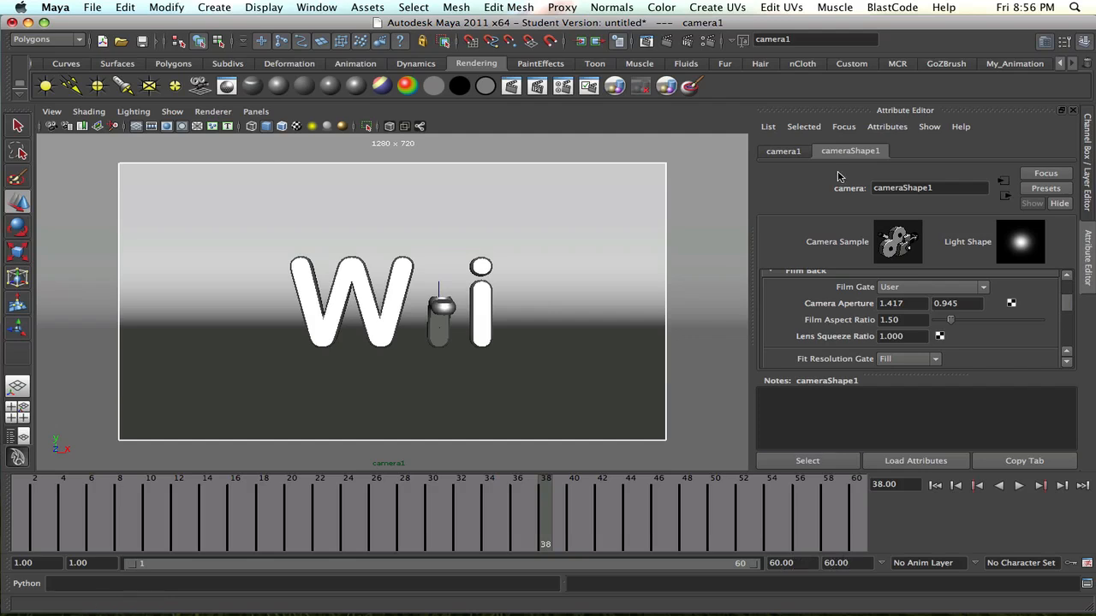
In the common render settings, set the image format to PNG and the frame/animation extension to name#.ext.
left_click(706, 41)
left_click_drag(519, 25, 381, 39)
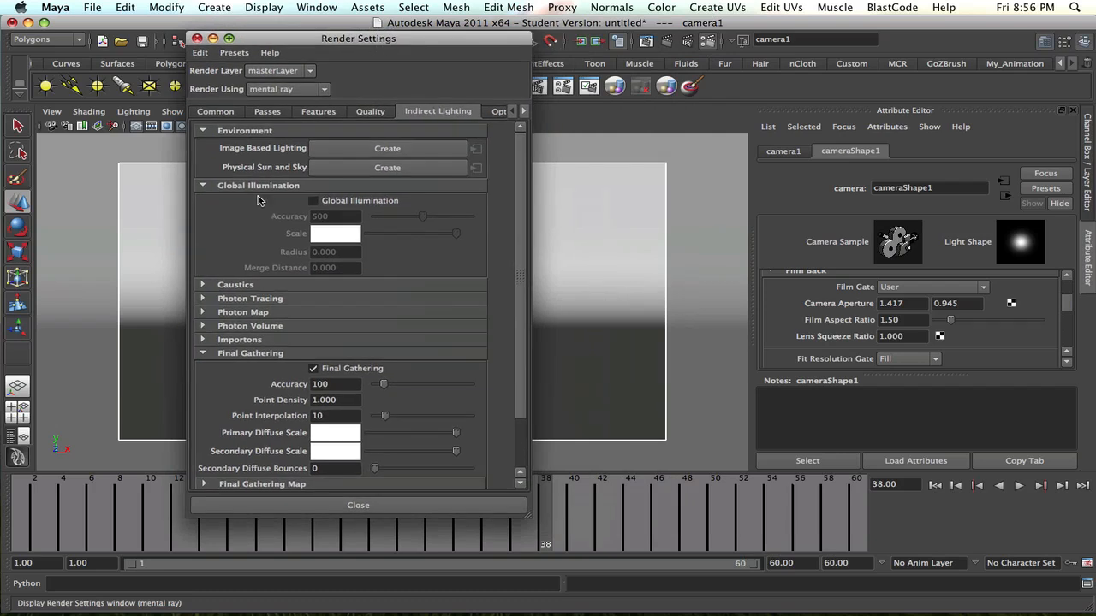
left_click(215, 111)
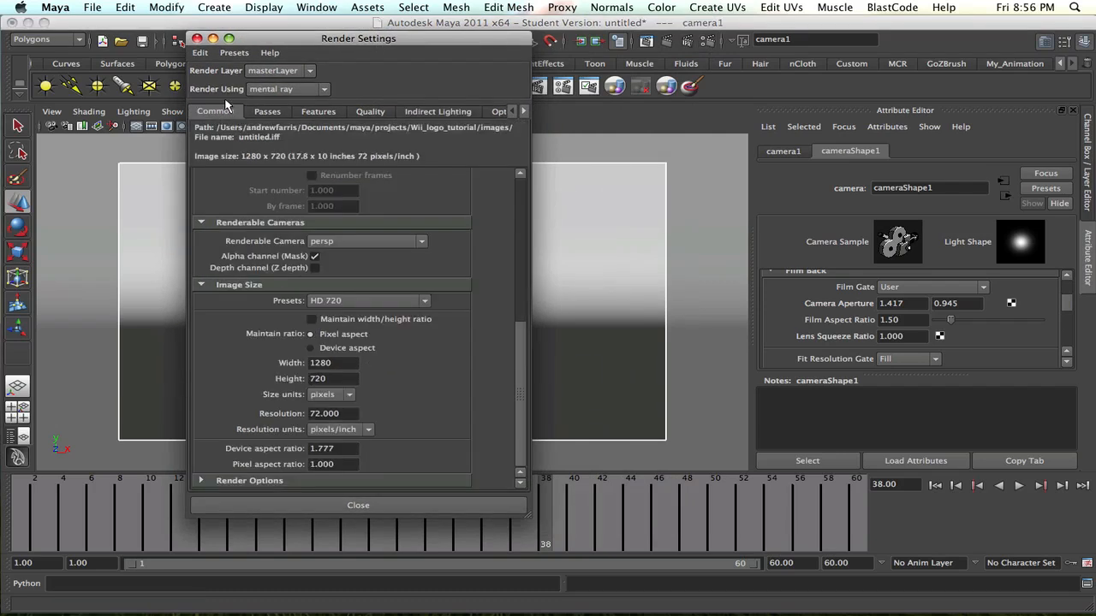
scroll(274, 275, "up", 6)
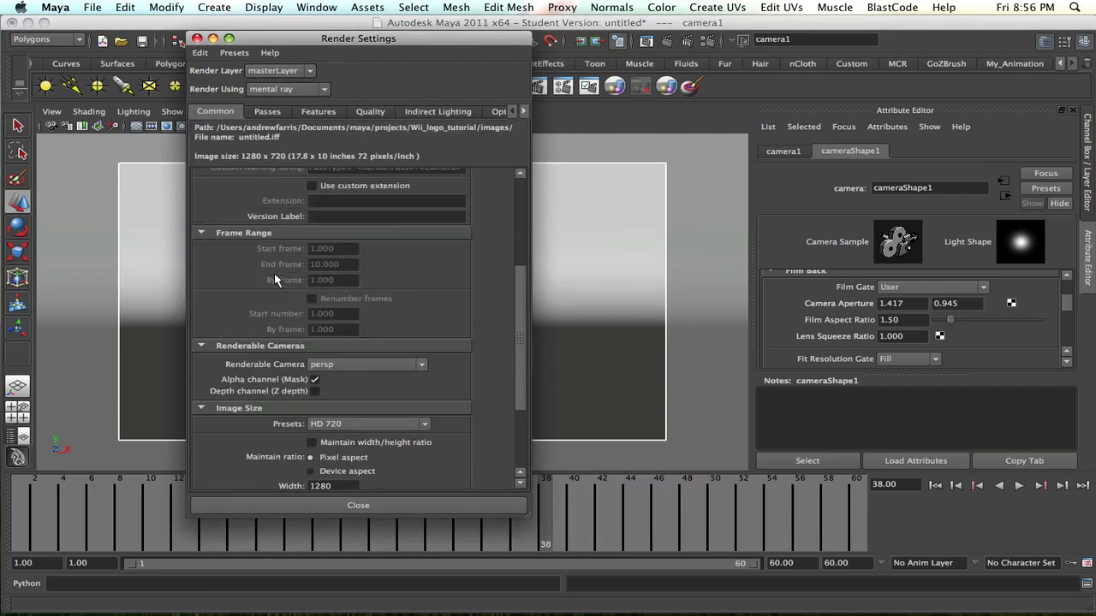
scroll(274, 273, "up", 5)
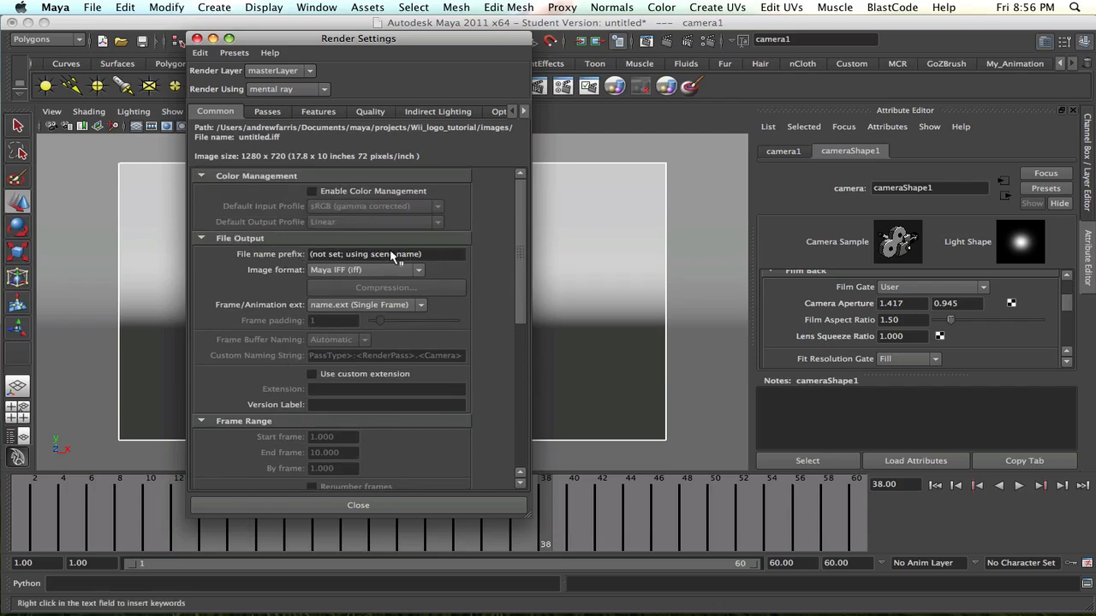
left_click(387, 270)
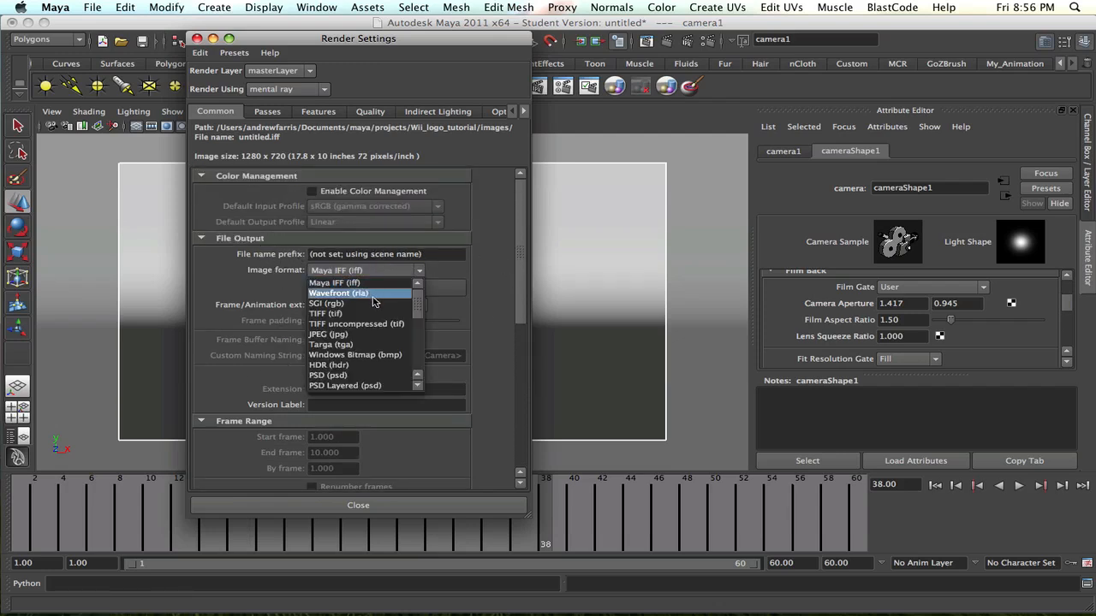
scroll(368, 325, "down", 3)
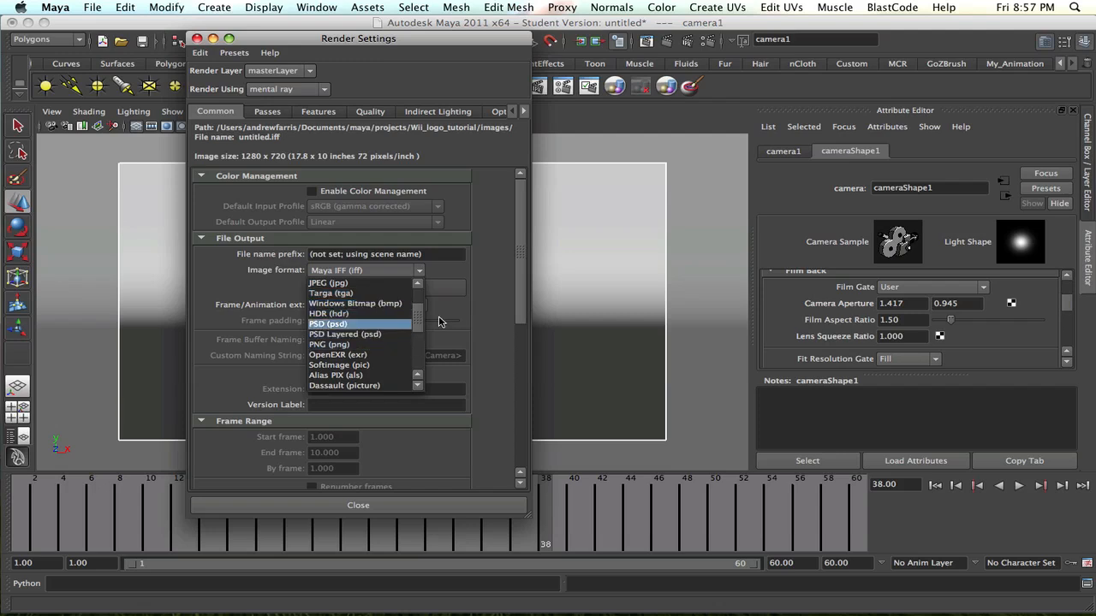
left_click(360, 344)
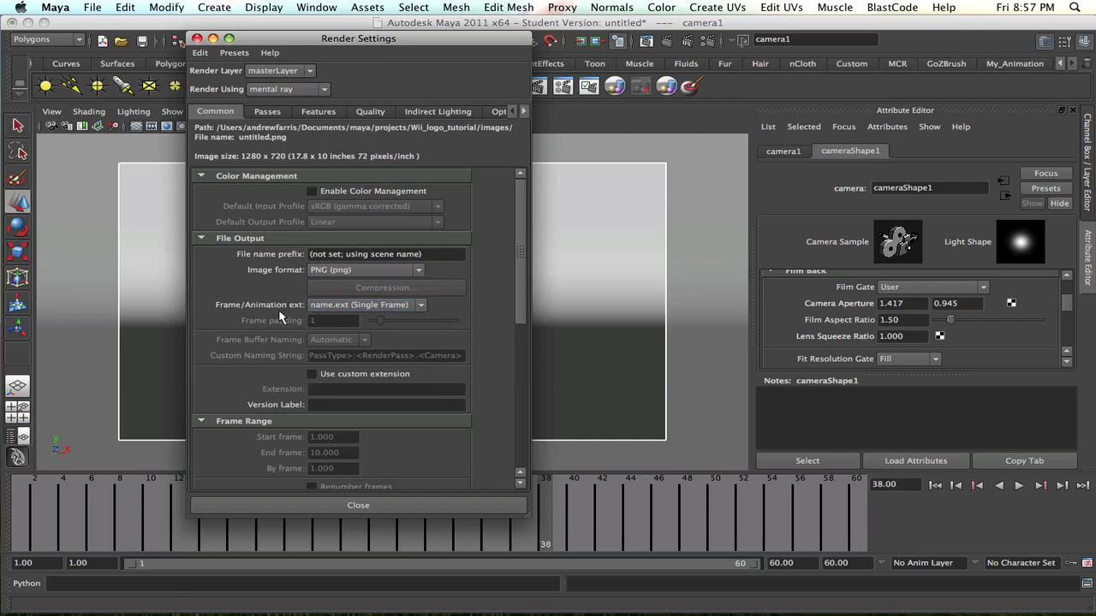
left_click(343, 306)
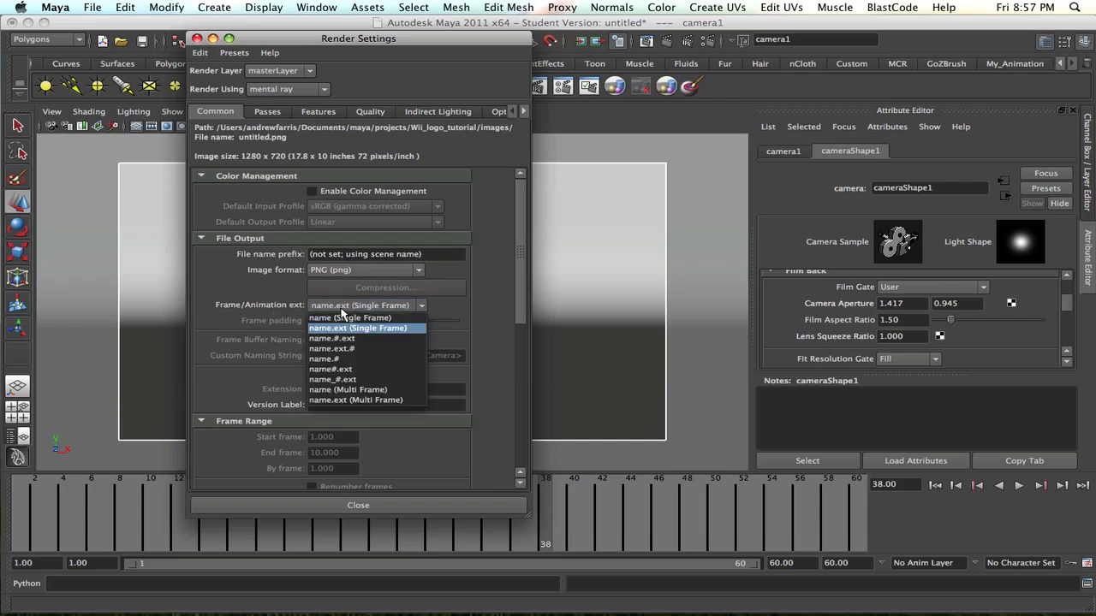
left_click(368, 369)
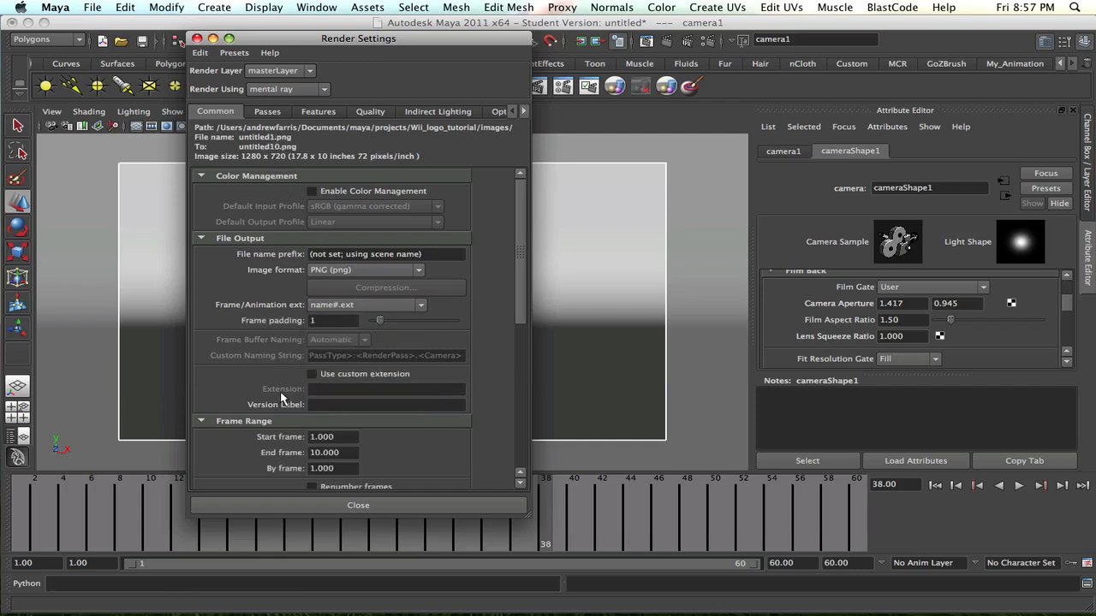
Set the render's end frame to 60 and close the render settings.
scroll(278, 406, "down", 1)
scroll(278, 406, "down", 6)
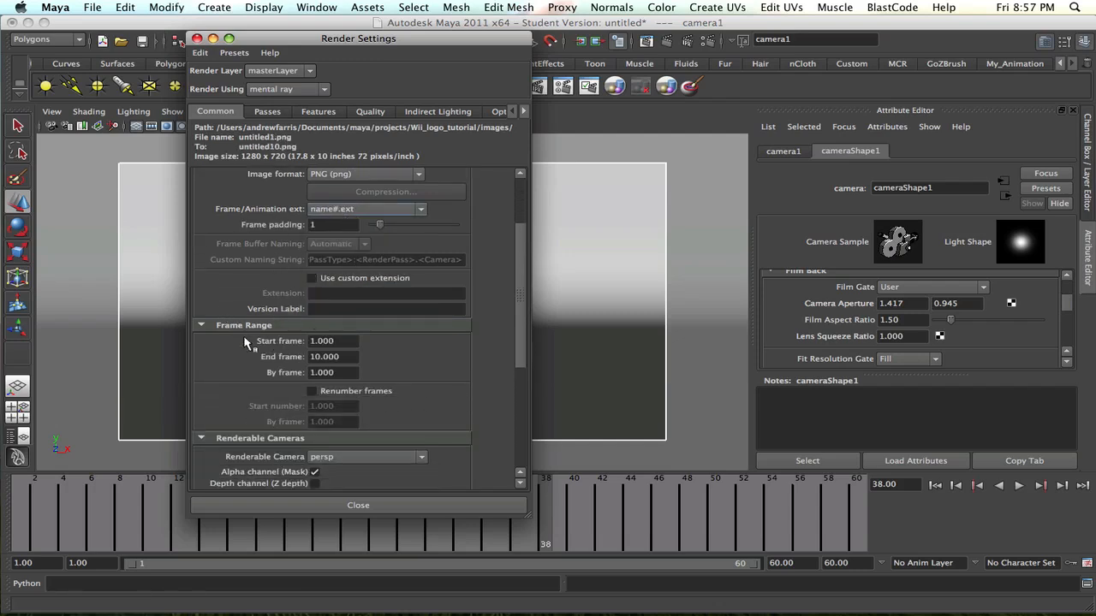
left_click_drag(339, 357, 246, 352)
type("60")
key("Return")
left_click(196, 39)
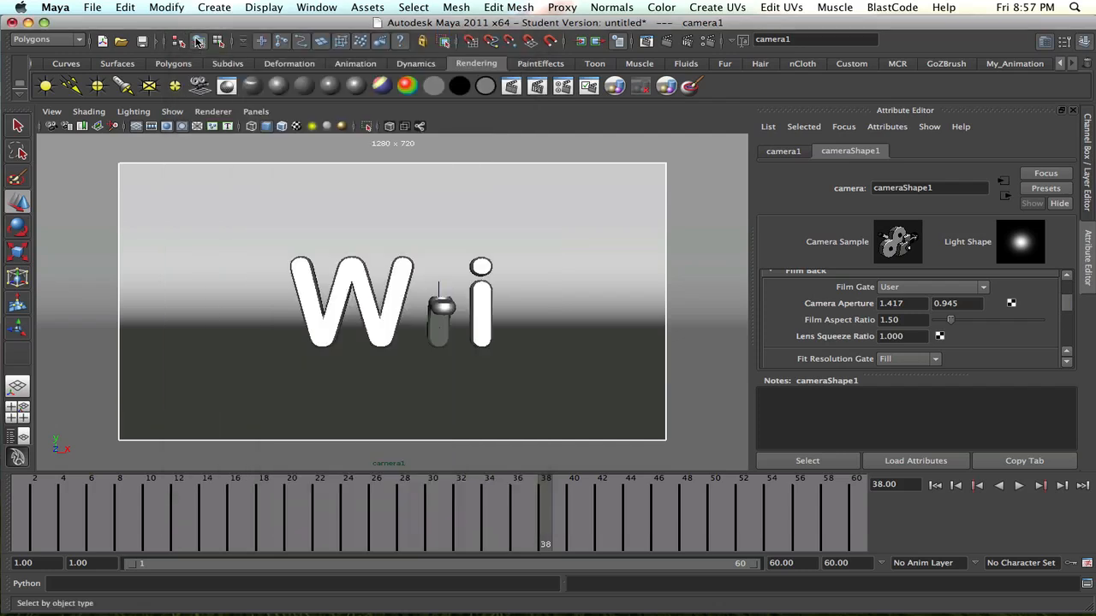
Switch to the Rendering menu set and review the available Batch Render commands.
left_click(47, 40)
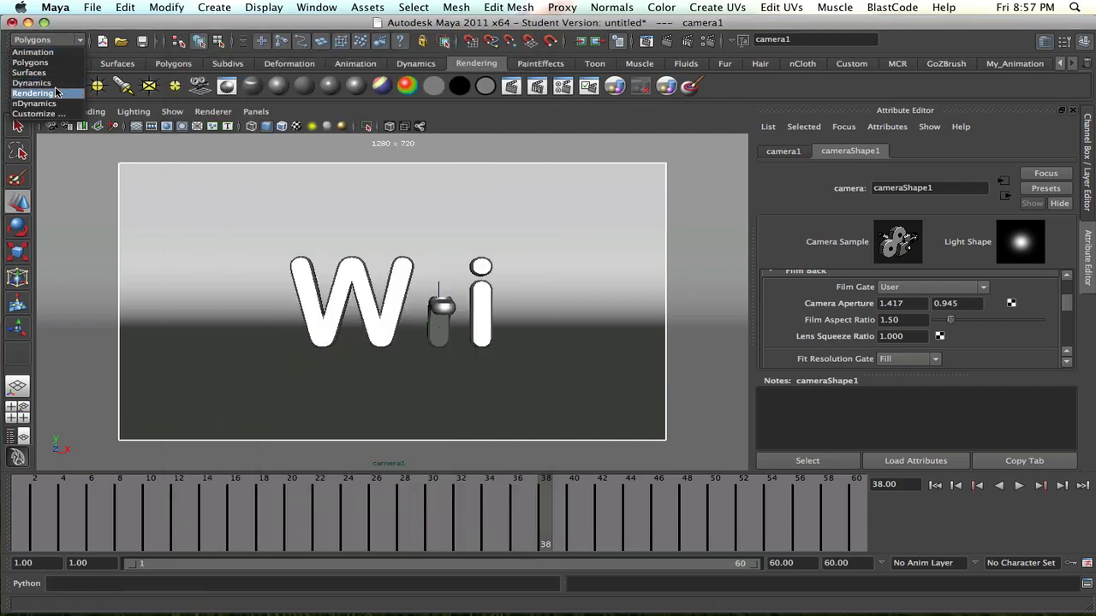
left_click(49, 93)
left_click(587, 7)
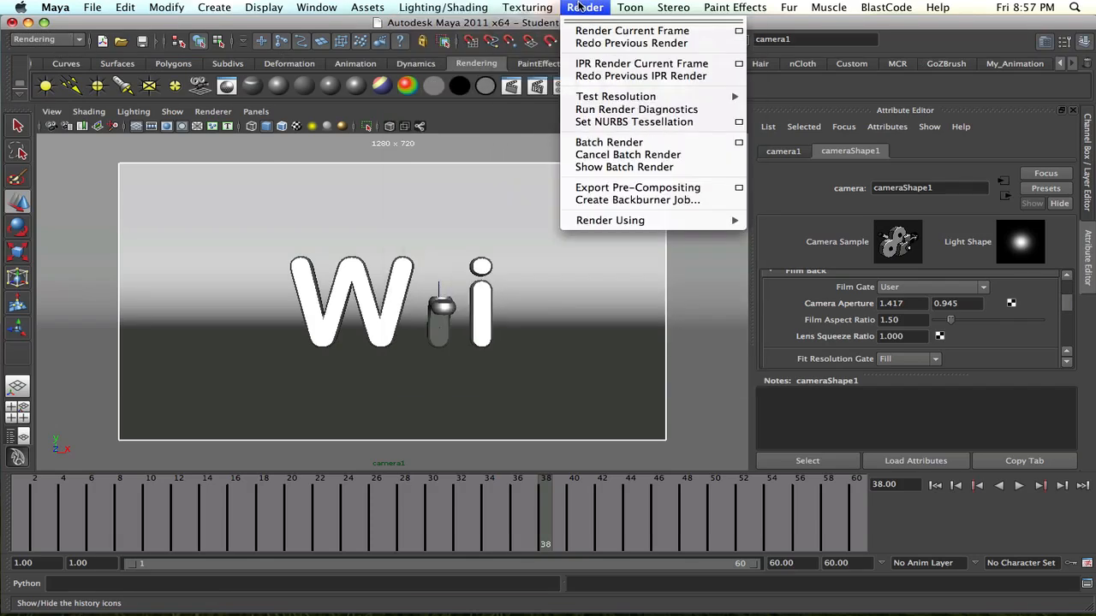
left_click(456, 27)
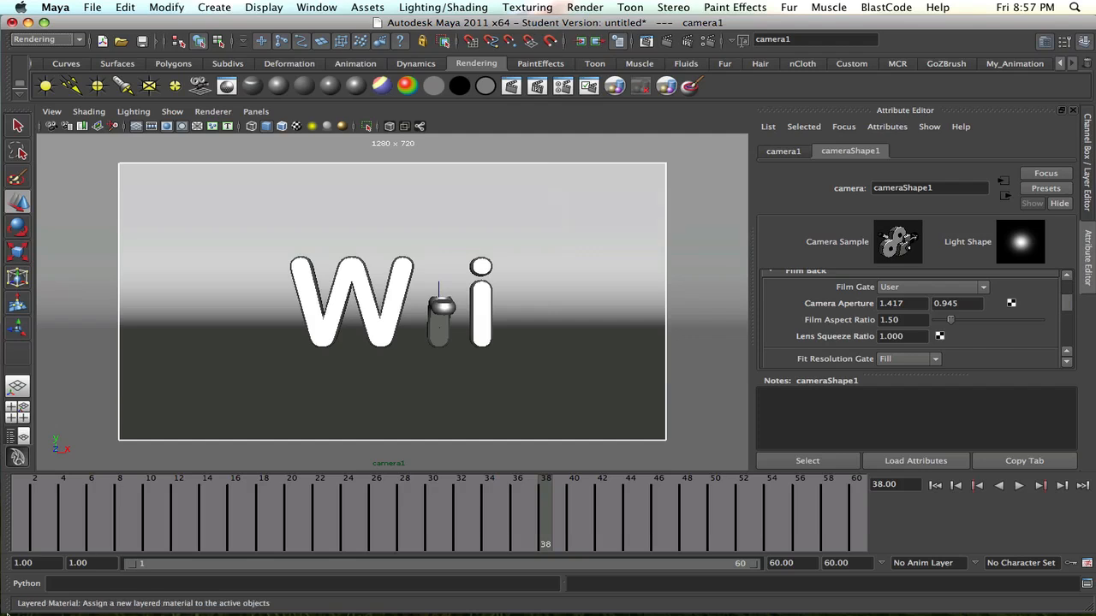
mouse_move(24, 610)
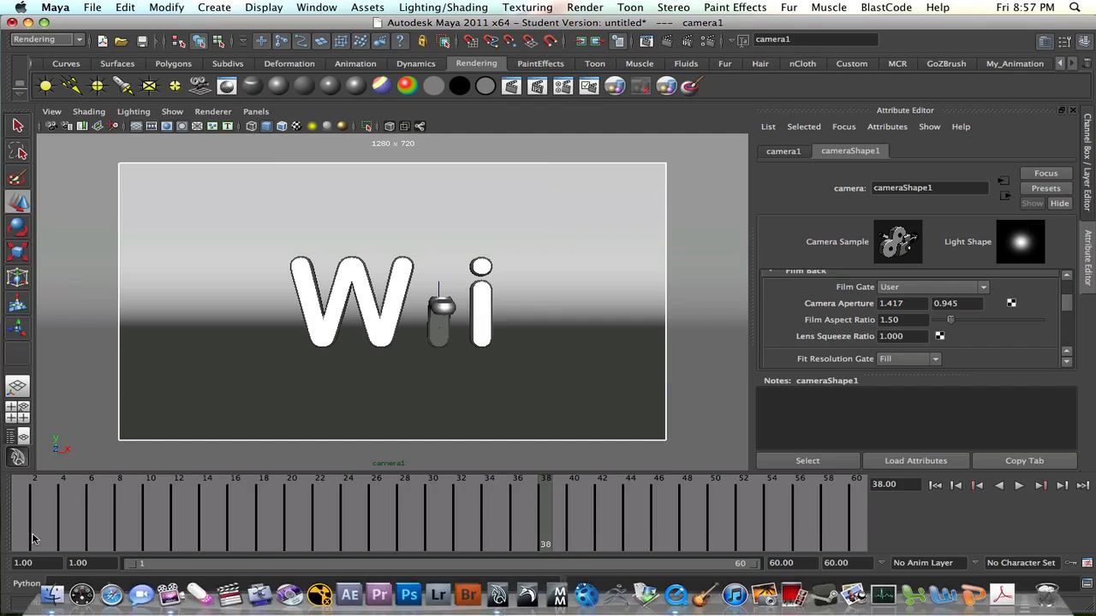